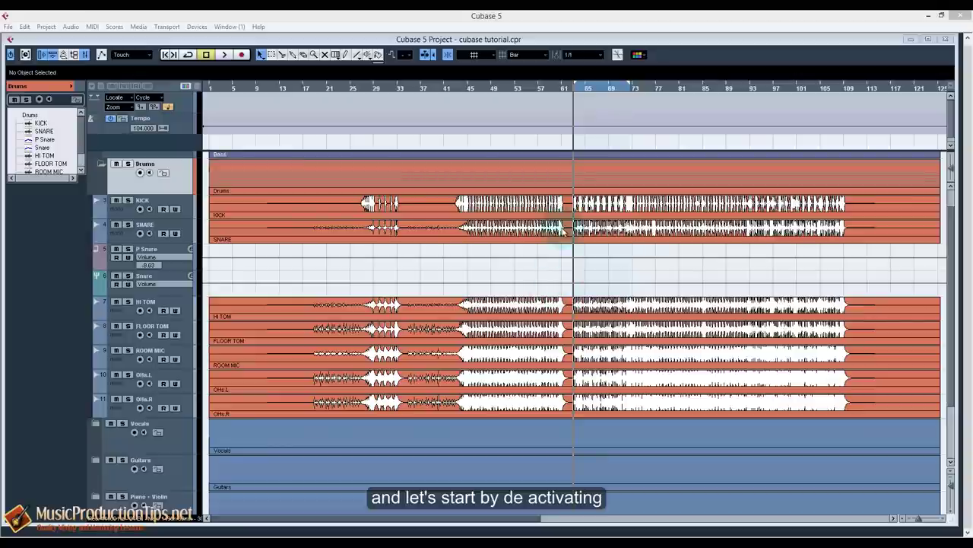
# Play the full mix with the mixer showing, comparing the sound with all channel inserts bypassed and with them active.
pyautogui.press('F3')
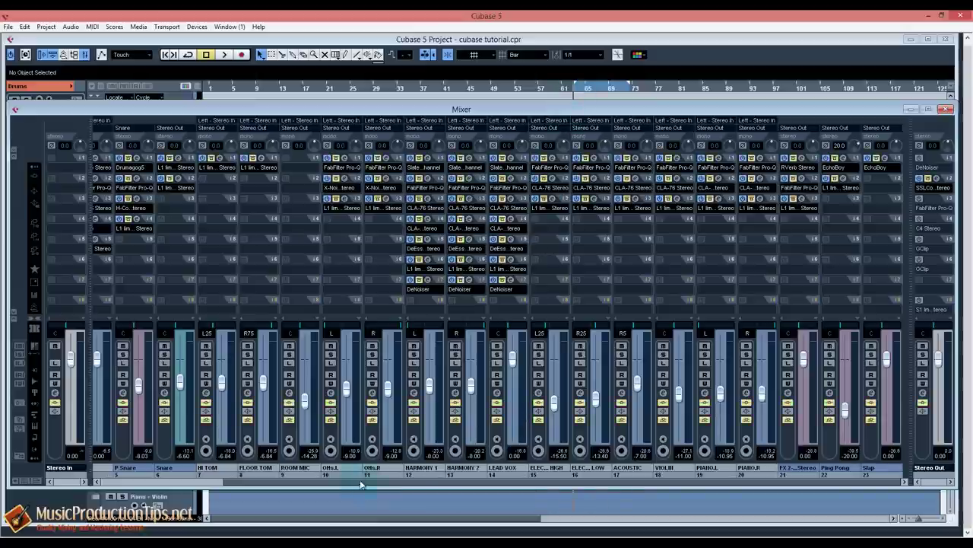
pyautogui.moveTo(359, 485); pyautogui.dragTo(381, 483)
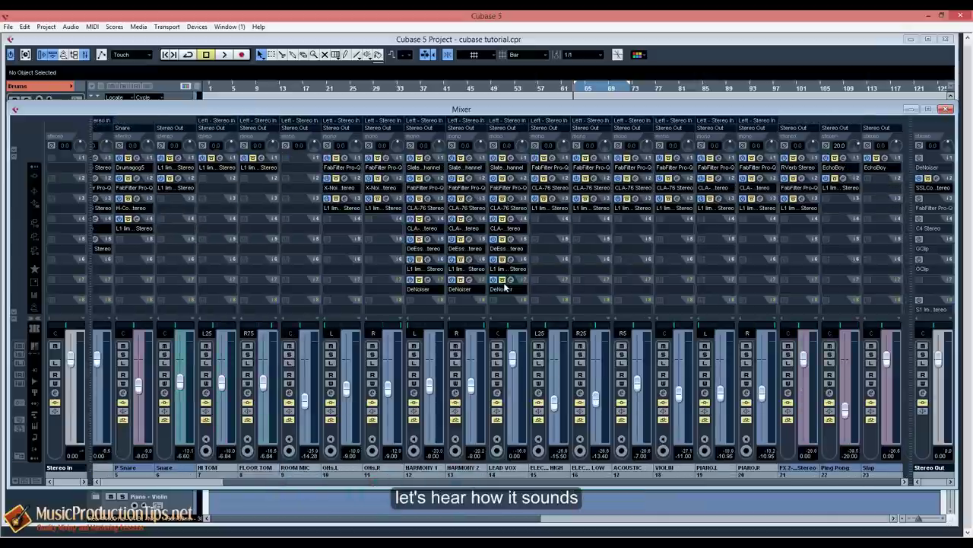
pyautogui.press('space')
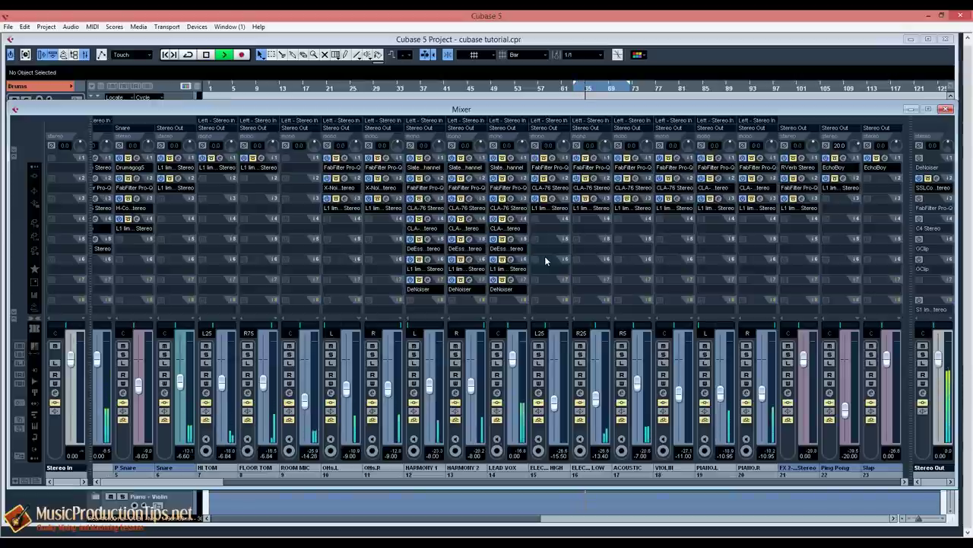
pyautogui.press('F3')
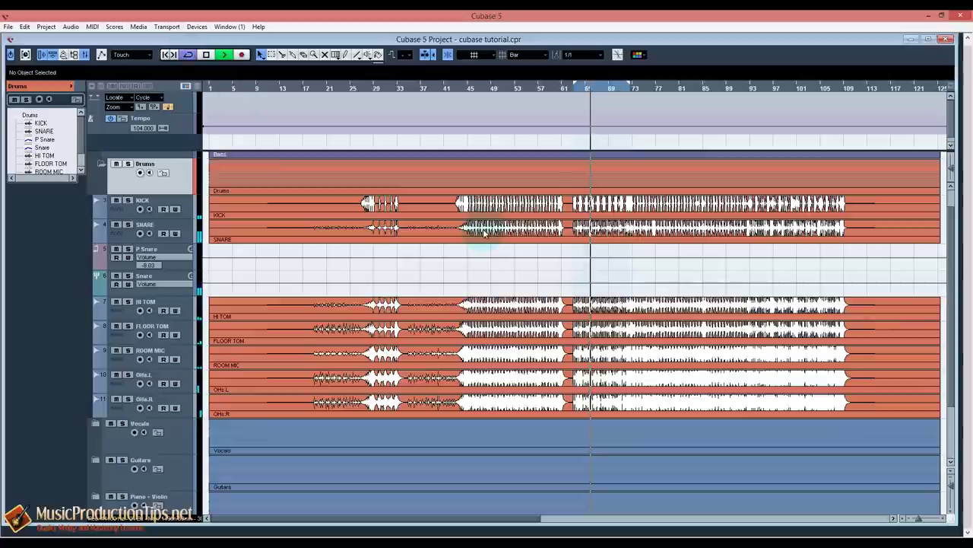
pyautogui.press('F3')
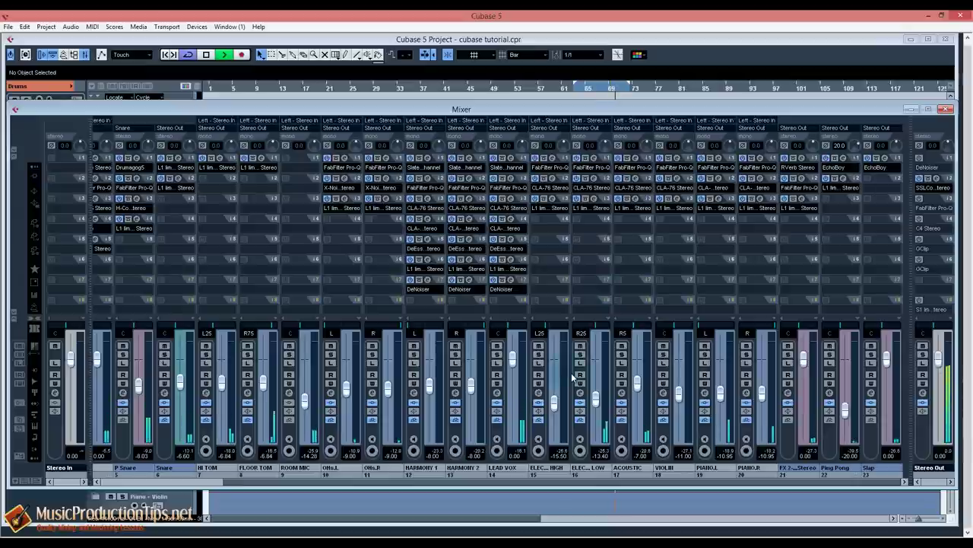
pyautogui.press('space')
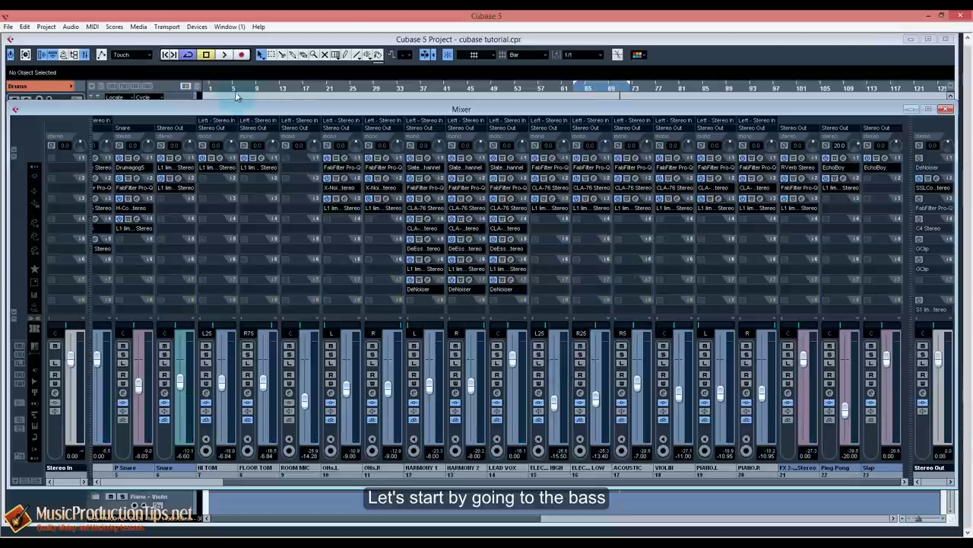
# Solo the bass and the basic drum channels, kick and snare, in the mixer.
pyautogui.press('F3')
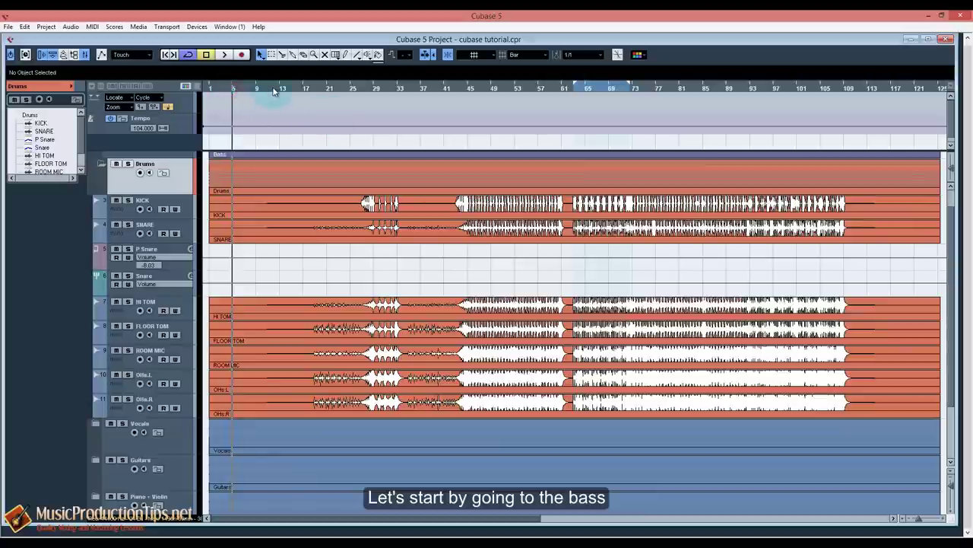
pyautogui.click(238, 89)
pyautogui.press('F3')
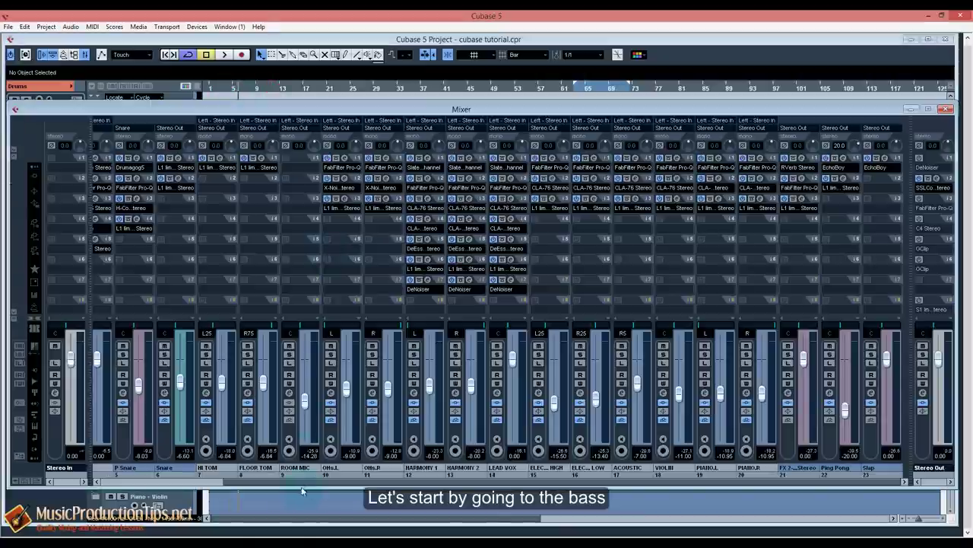
pyautogui.hscroll(-4, 302, 486)
pyautogui.click(143, 354)
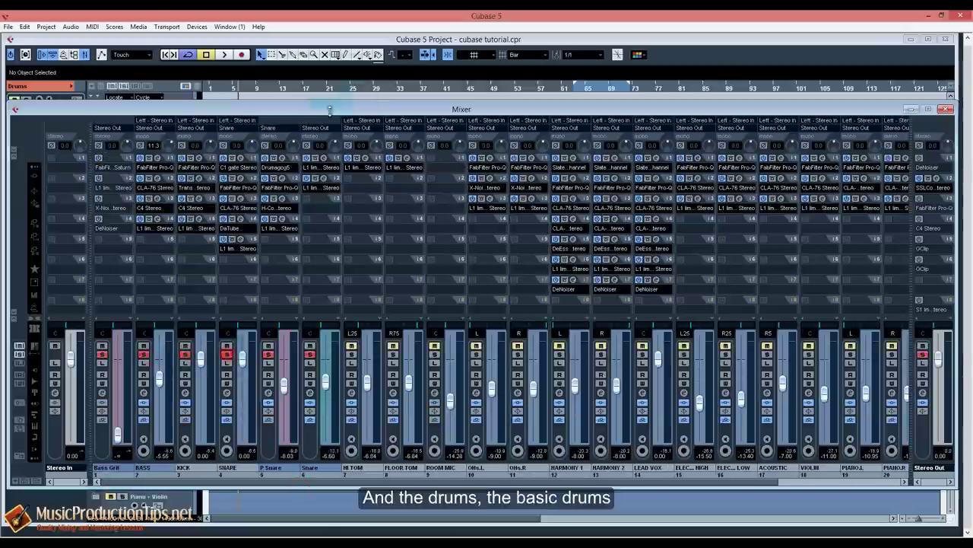
# Play the soloed bass and drums from the start of the cycle range and watch their mixer levels.
pyautogui.click(575, 88)
pyautogui.press('space')
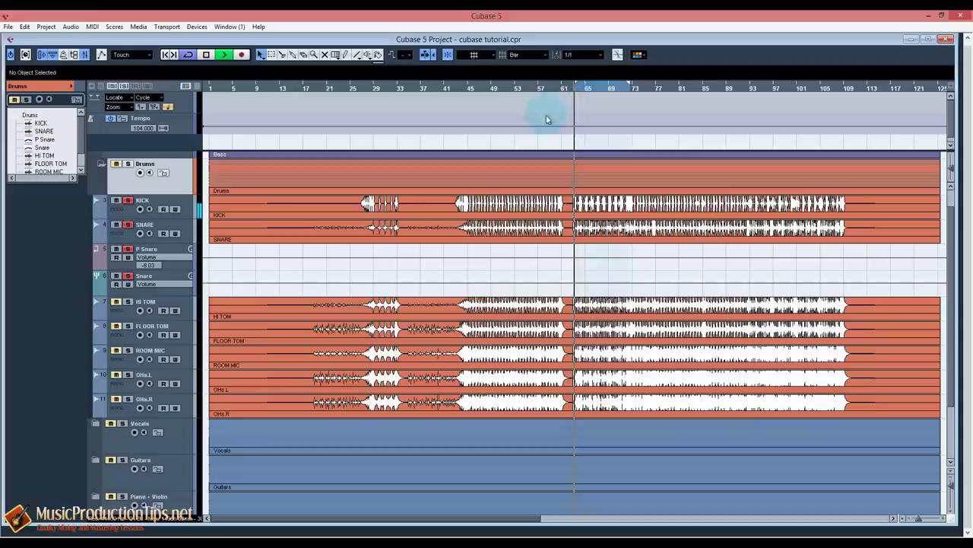
pyautogui.press('F3')
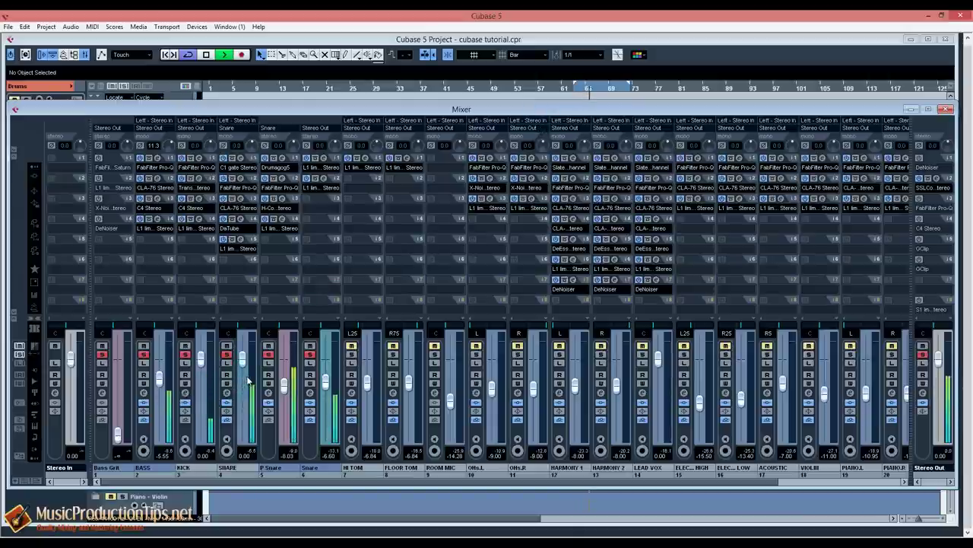
pyautogui.press('space')
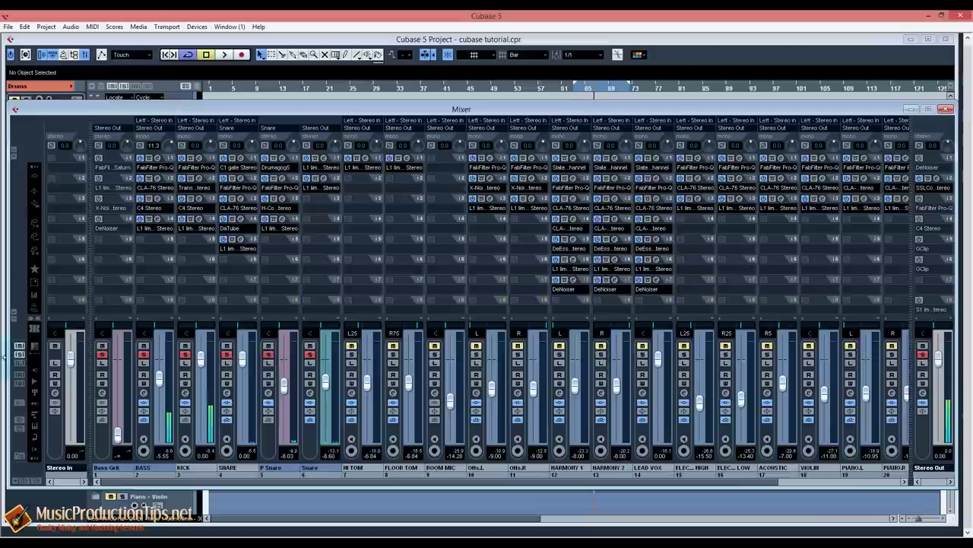
# Solo only the bass channels, bypass all inserts on BASS and play the unprocessed bass.
pyautogui.keyDown('ctrl'); pyautogui.click(143, 354); pyautogui.keyUp('ctrl')
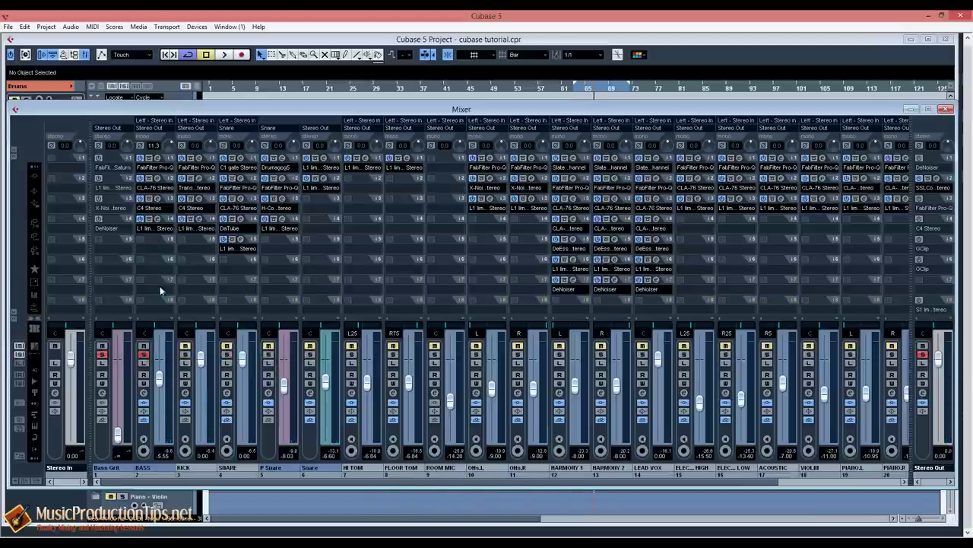
pyautogui.click(144, 401)
pyautogui.press('space')
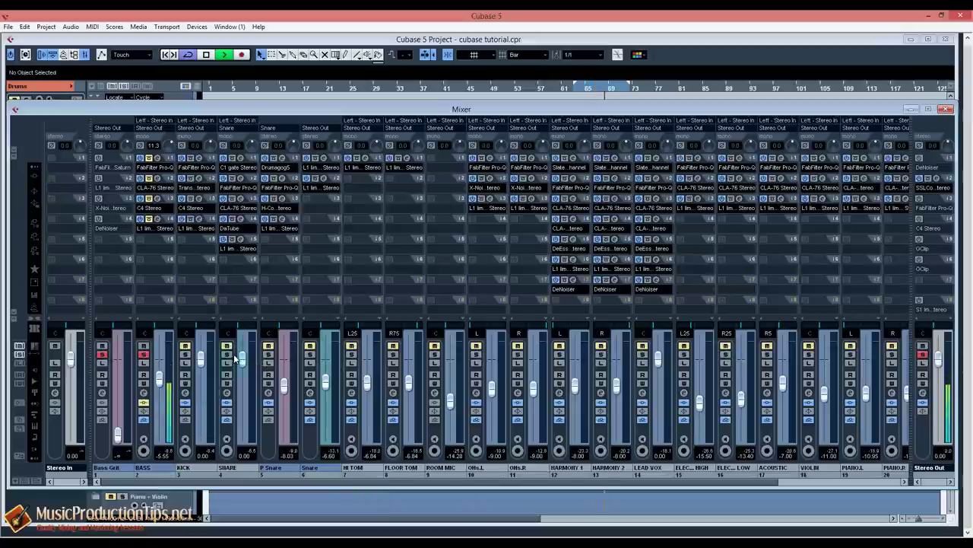
pyautogui.press('space')
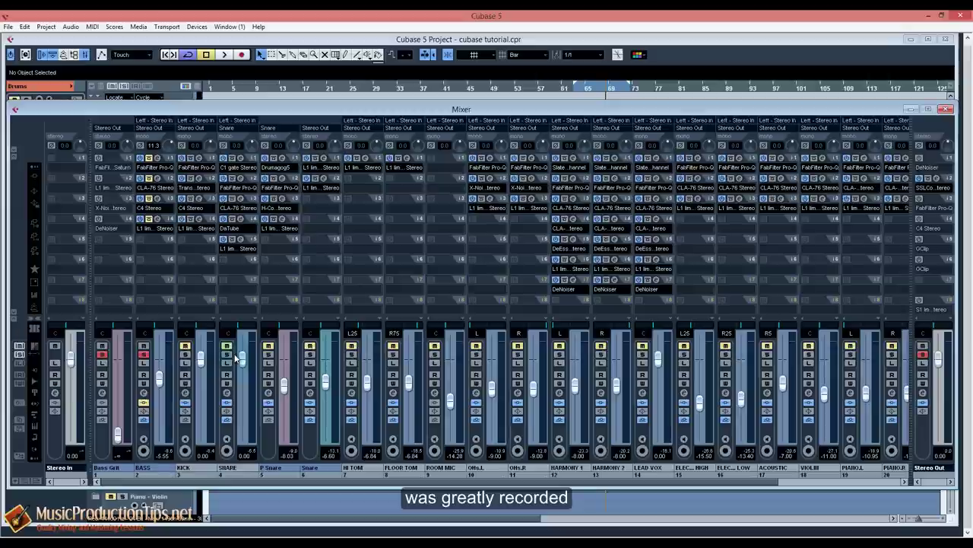
# Reactivate the FabFilter Pro-Q insert on BASS and toggle its bypass during playback to compare the EQ, leaving it active.
pyautogui.click(150, 160)
pyautogui.press('space')
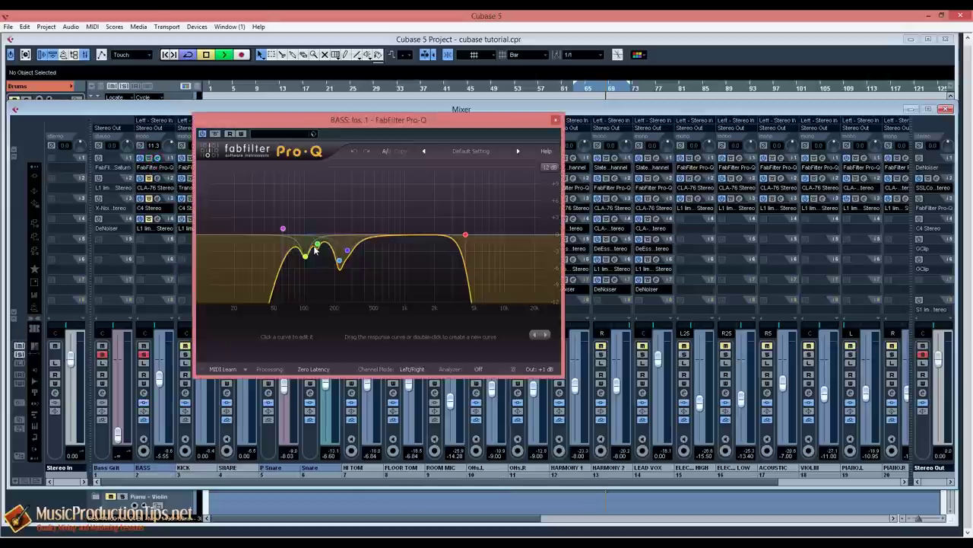
pyautogui.moveTo(315, 250); pyautogui.dragTo(328, 245)
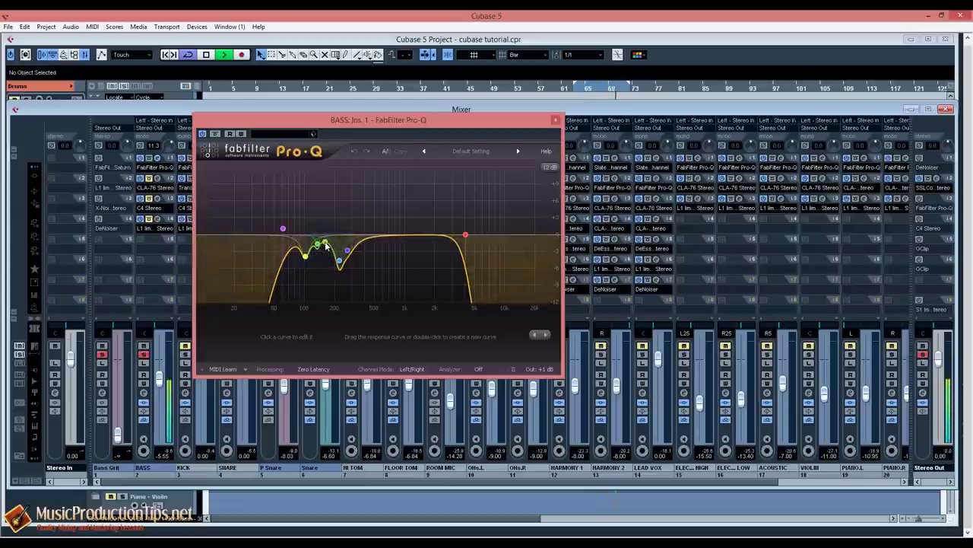
pyautogui.click(216, 134)
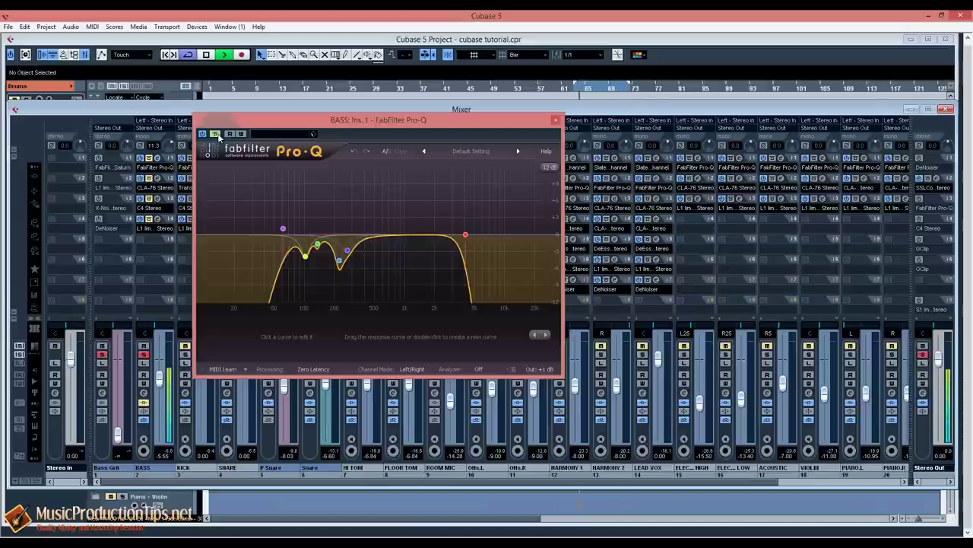
pyautogui.click(216, 134)
pyautogui.click(216, 134)
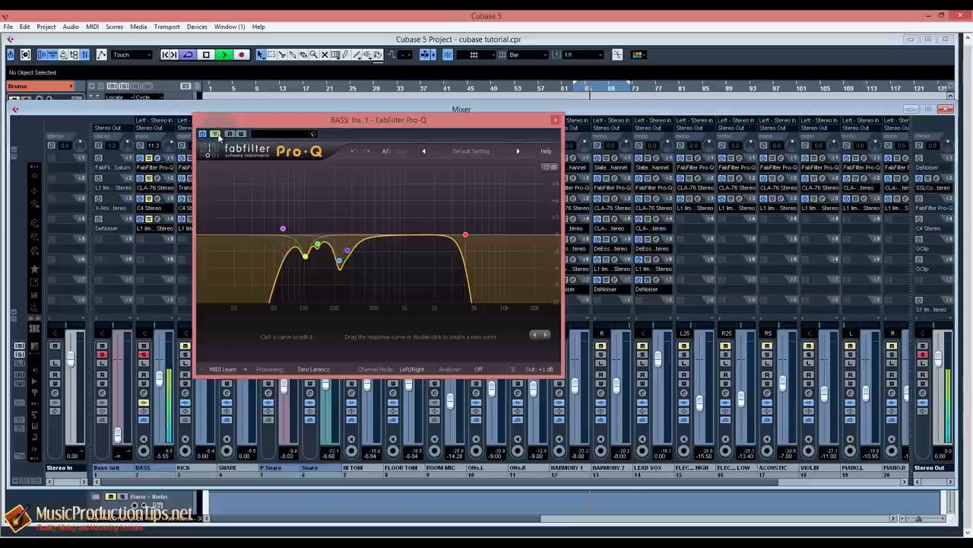
pyautogui.click(217, 135)
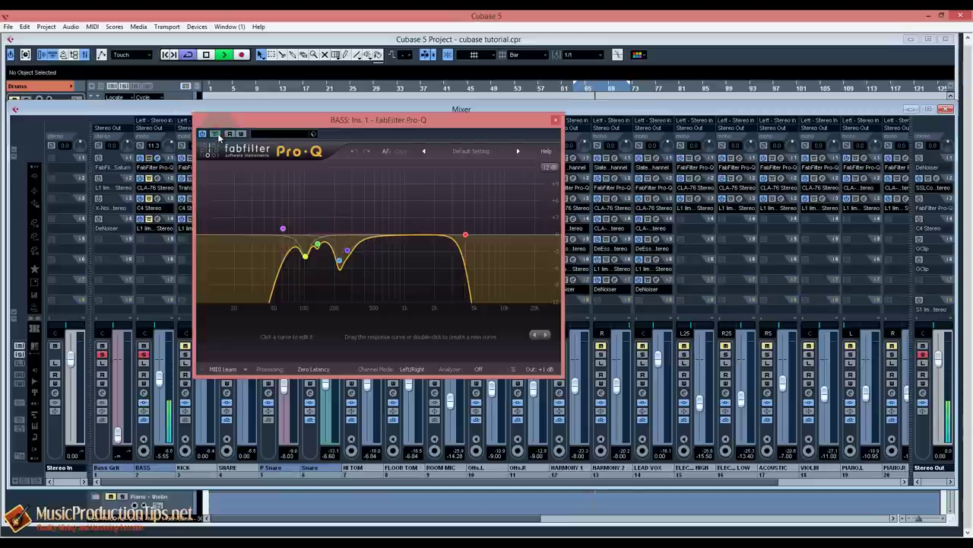
pyautogui.press('space')
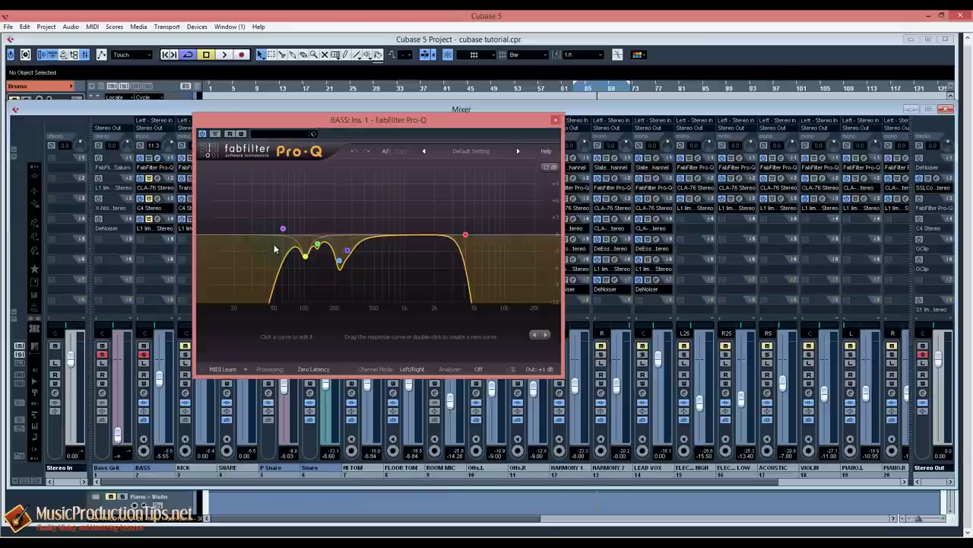
# Inspect the bass EQ's cut band near 100 Hz and close the Pro-Q window.
pyautogui.moveTo(305, 259)
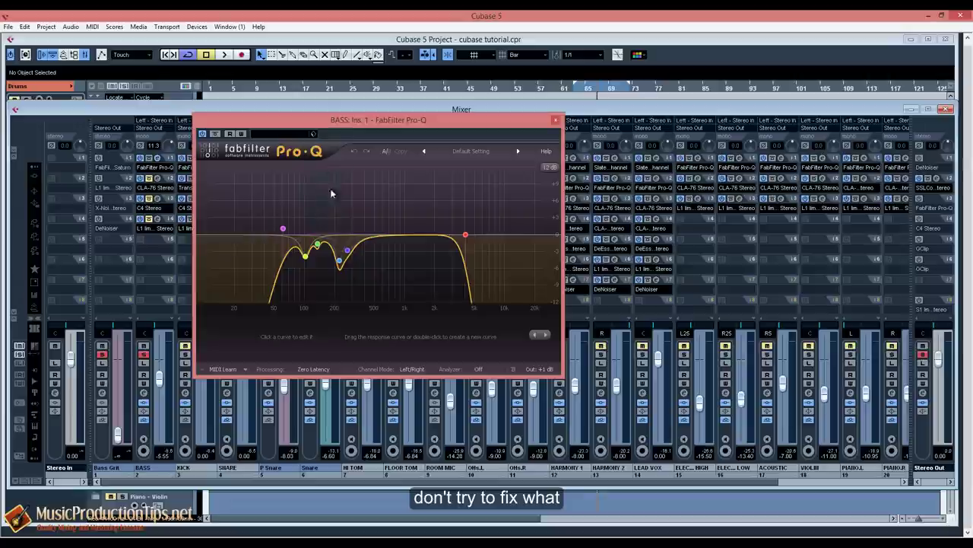
pyautogui.moveTo(338, 122); pyautogui.dragTo(350, 120)
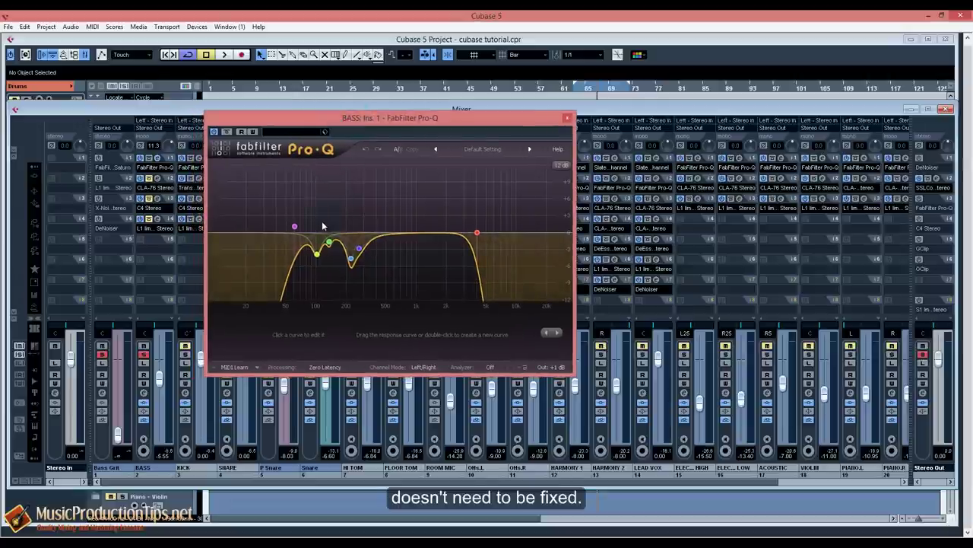
pyautogui.click(323, 257)
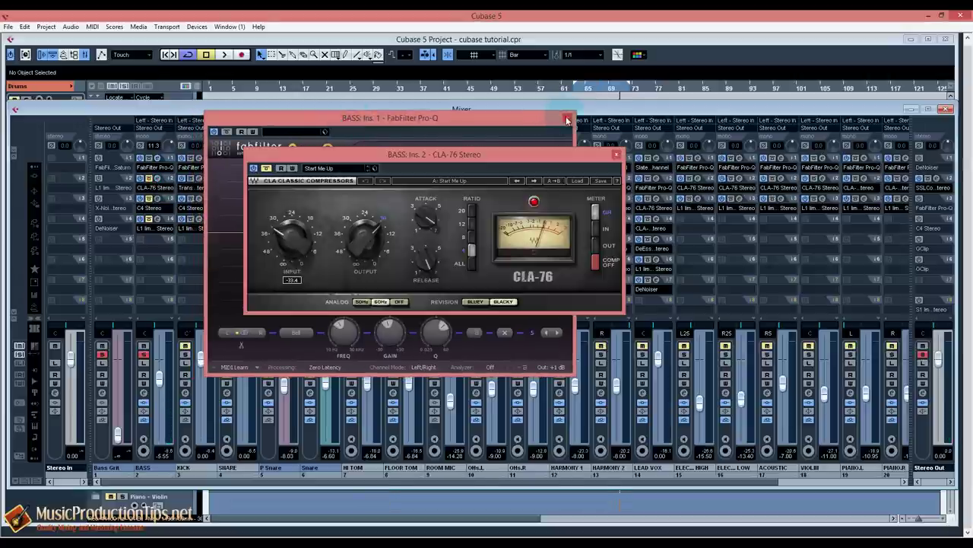
pyautogui.click(567, 118)
# Activate the CLA-76 compressor on BASS and toggle its bypass during playback to compare the compression, leaving it active.
pyautogui.moveTo(370, 152); pyautogui.dragTo(377, 155)
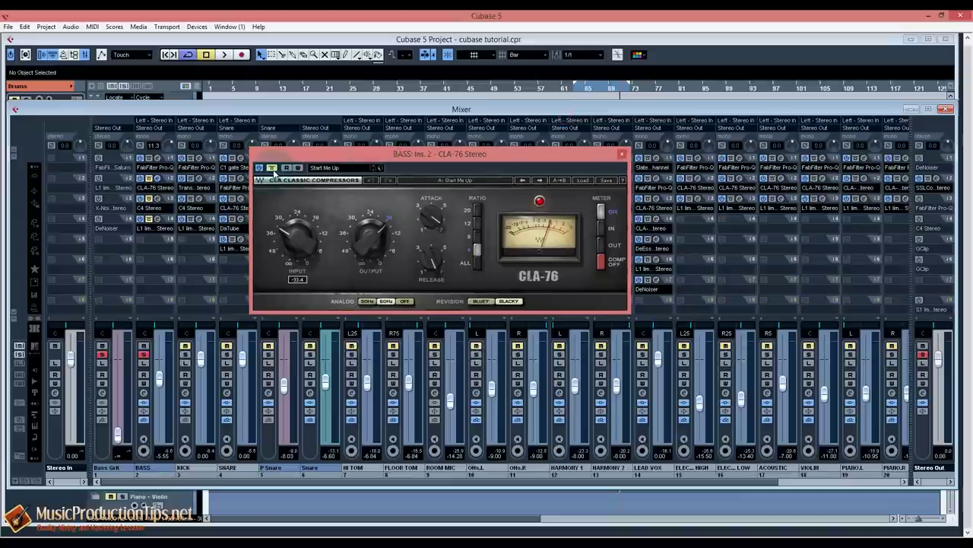
pyautogui.press('space')
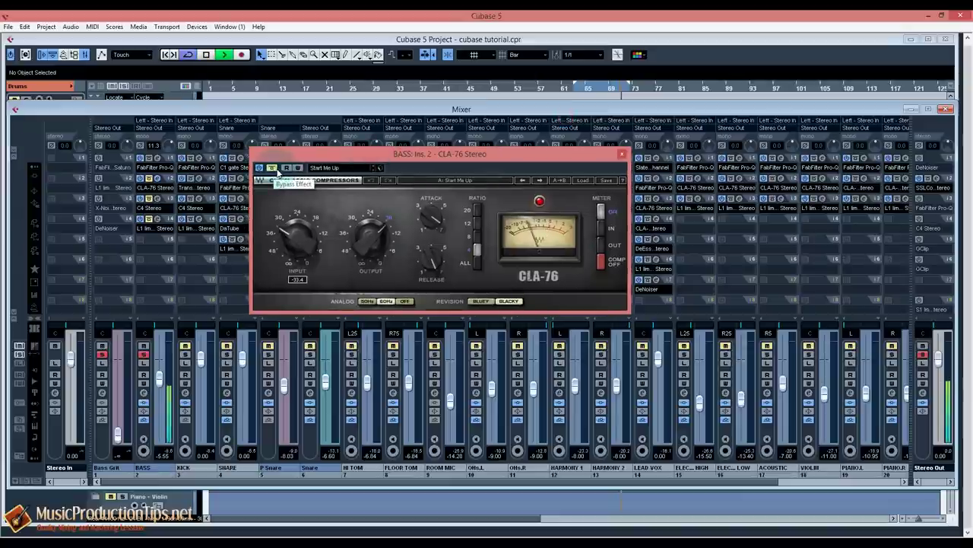
pyautogui.click(273, 169)
pyautogui.click(272, 168)
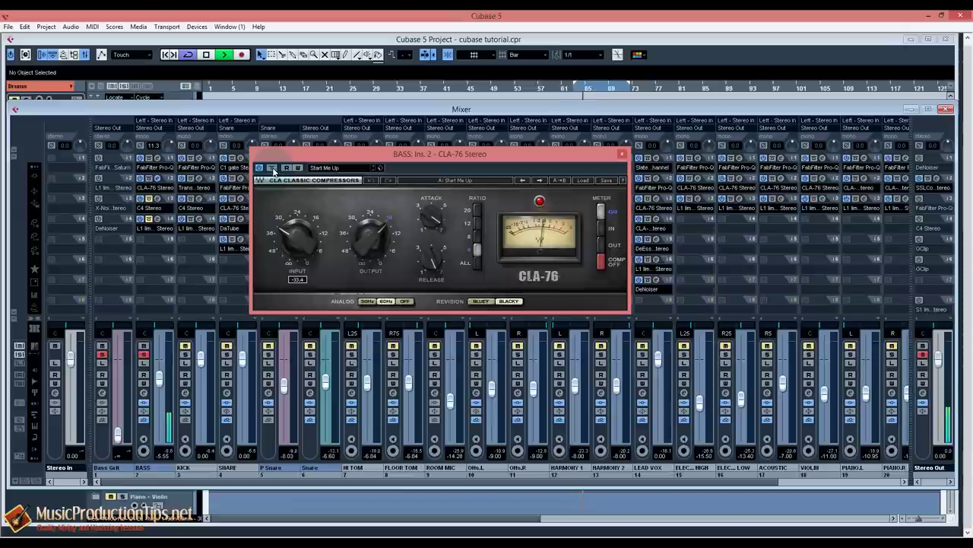
pyautogui.click(272, 168)
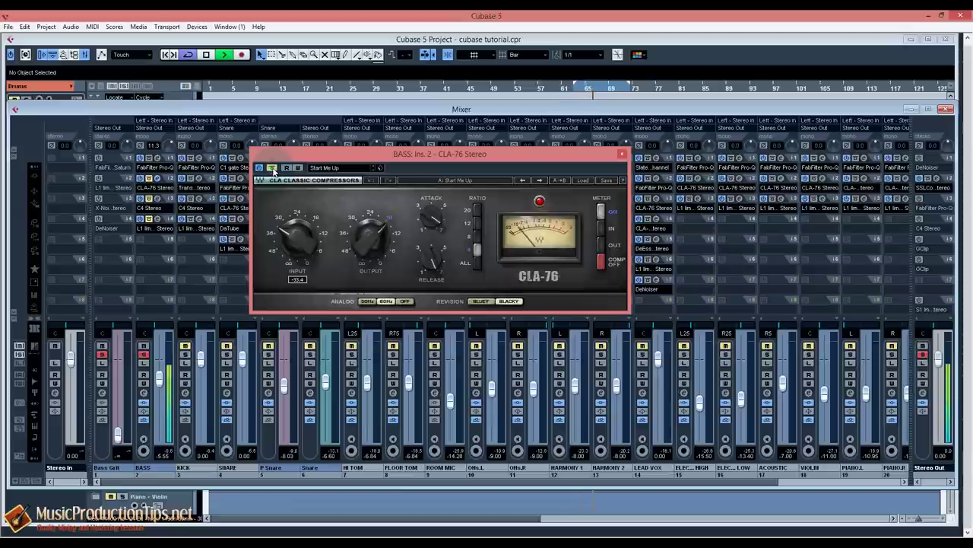
pyautogui.click(272, 168)
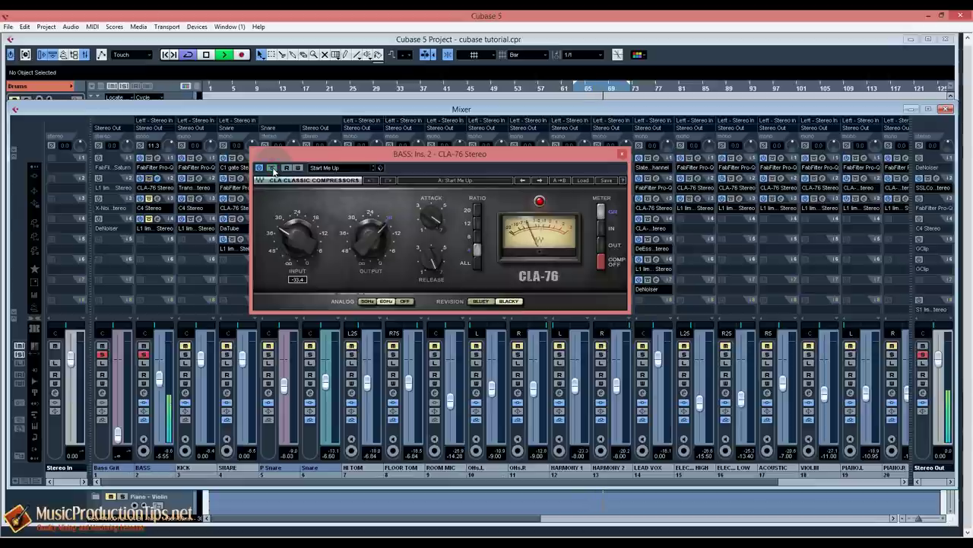
pyautogui.press('space')
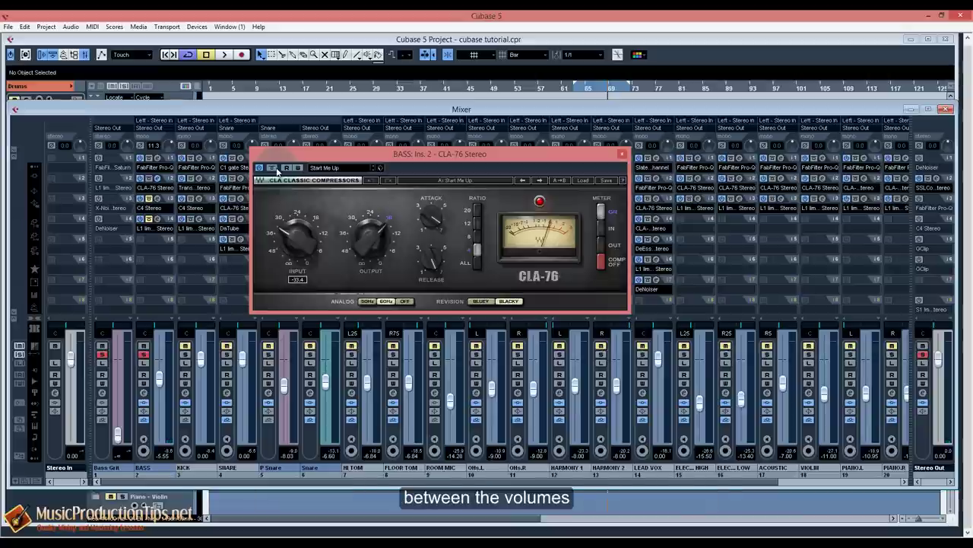
# Replace the CLA-76 window with the C4 multiband processor on BASS, and compare it bypassed and active during playback, leaving it active.
pyautogui.click(157, 199)
pyautogui.click(622, 154)
pyautogui.moveTo(334, 105); pyautogui.dragTo(455, 124)
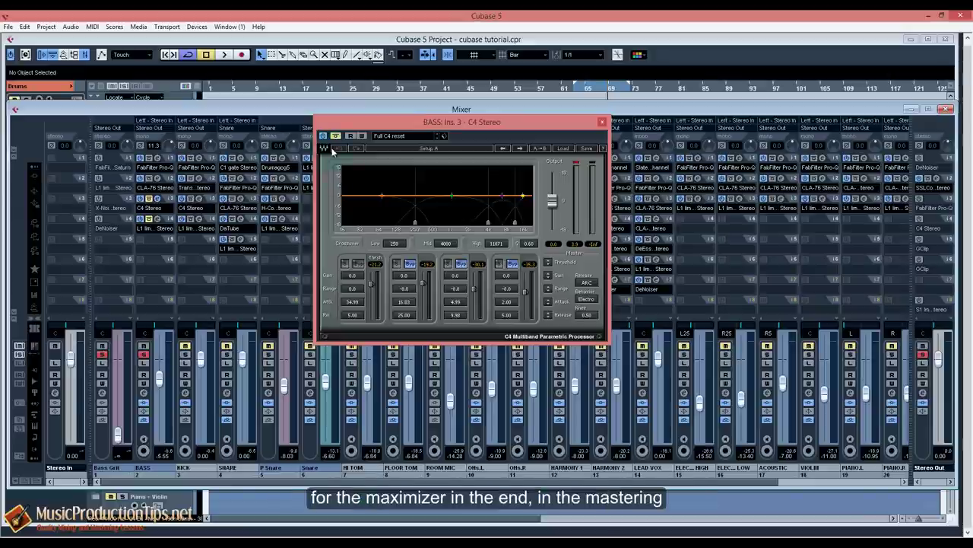
pyautogui.press('space')
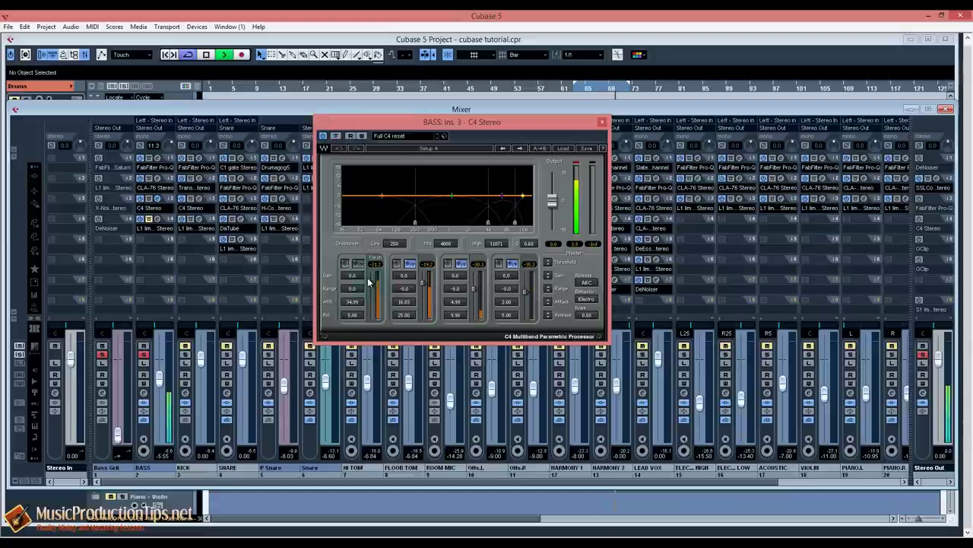
pyautogui.press('space')
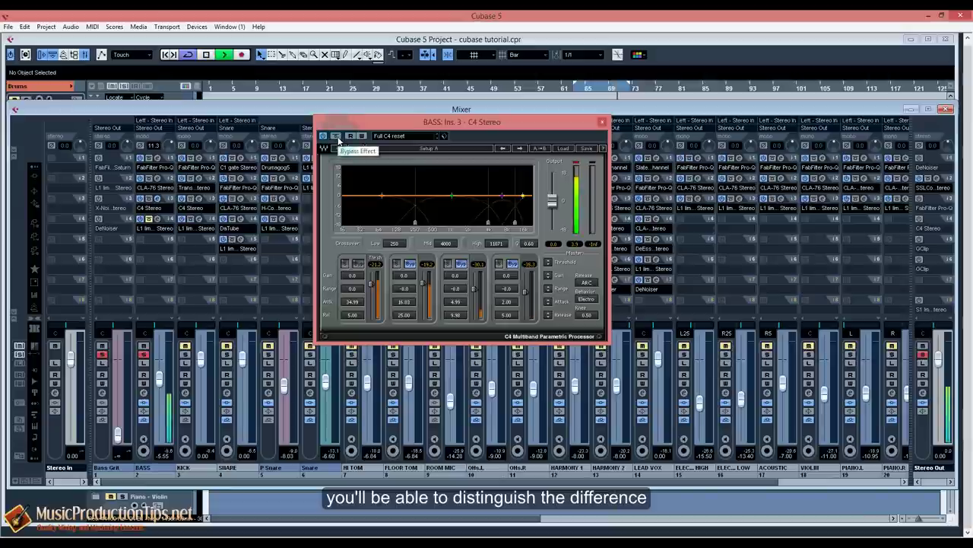
pyautogui.click(337, 137)
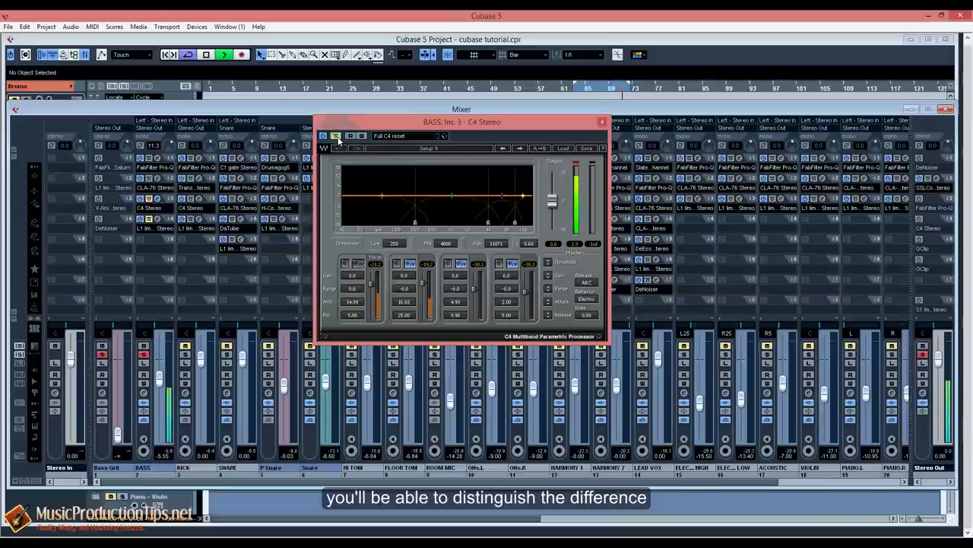
pyautogui.click(336, 136)
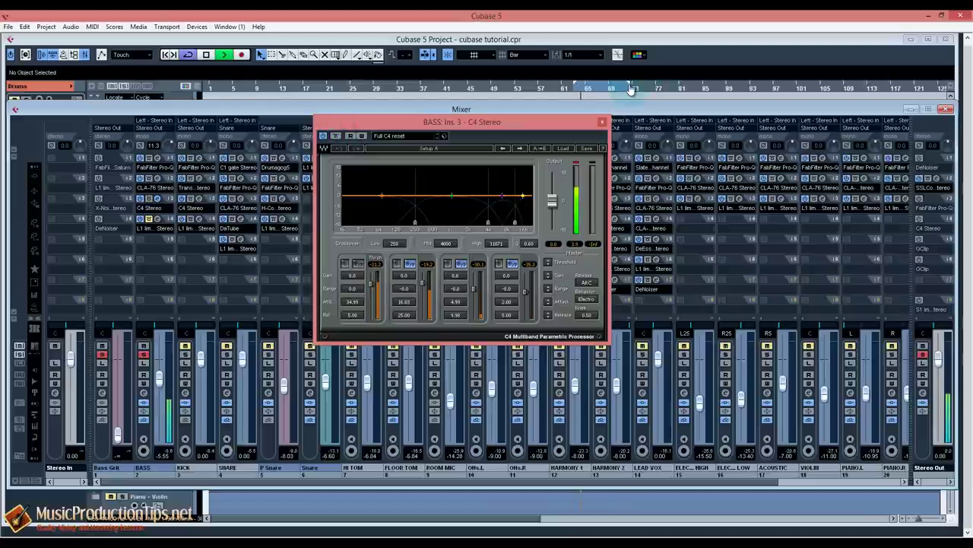
# Replay the bass from about bar 63 to compare it with the C4 bypassed, close the C4 window and reopen the mixer.
pyautogui.click(583, 87)
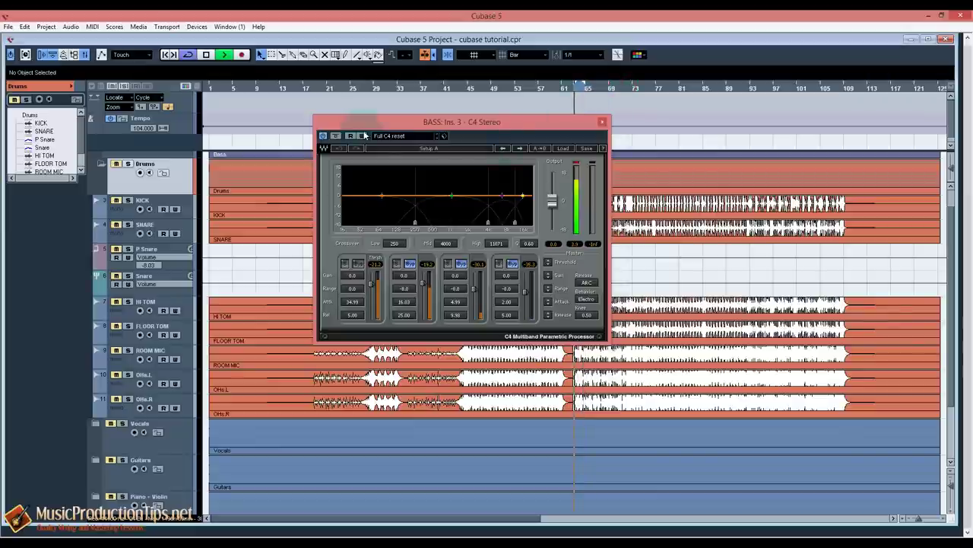
pyautogui.click(336, 136)
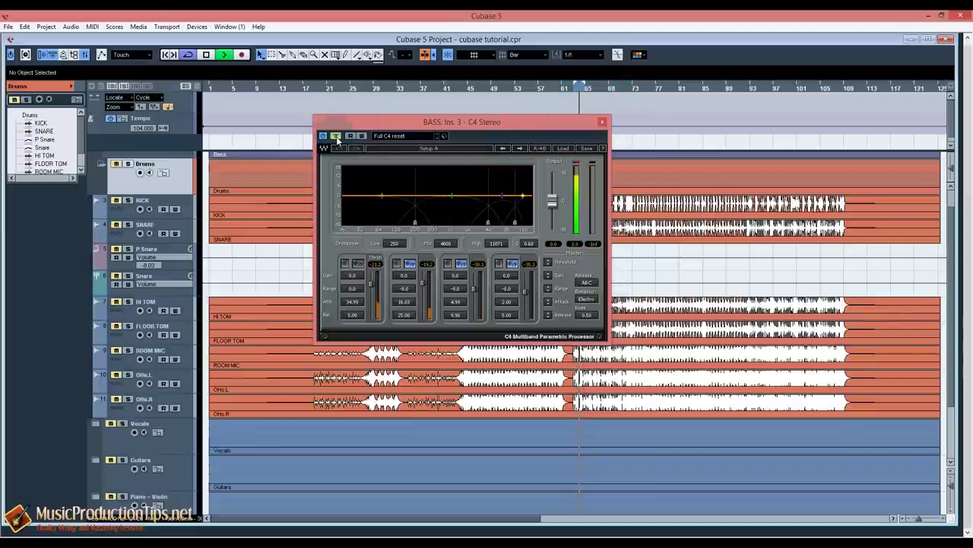
pyautogui.click(603, 121)
pyautogui.press('F3')
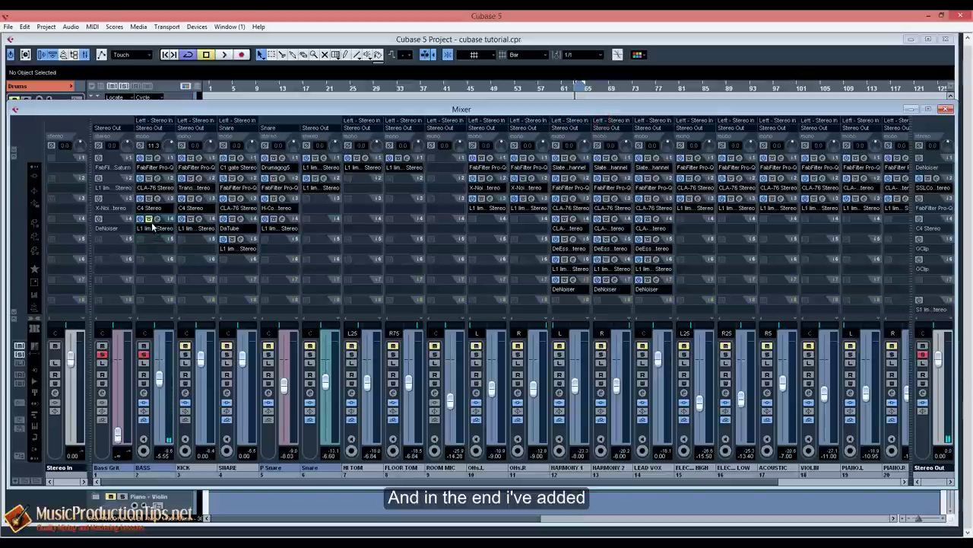
# Activate the L1 limiter on BASS, compare it bypassed and active during playback, leave it active and close its window.
pyautogui.click(157, 218)
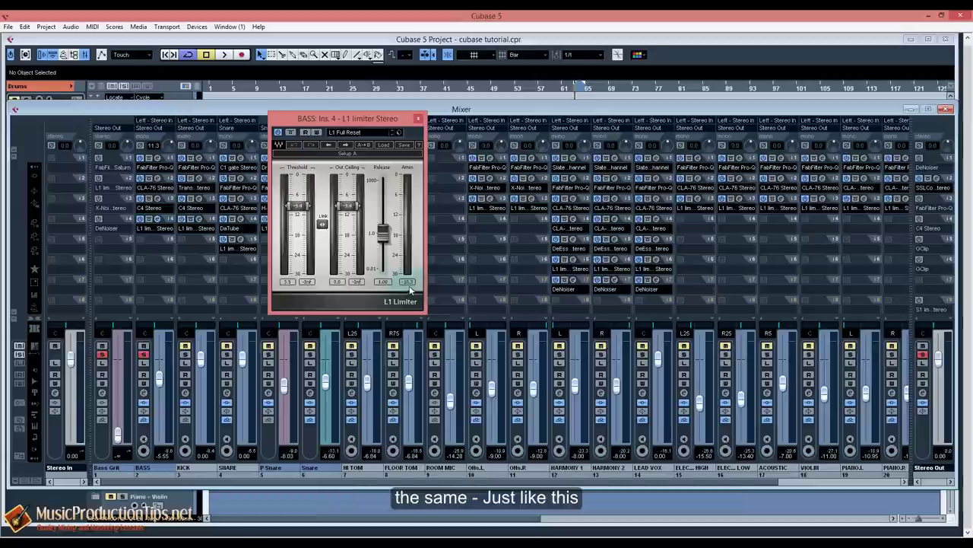
pyautogui.press('space')
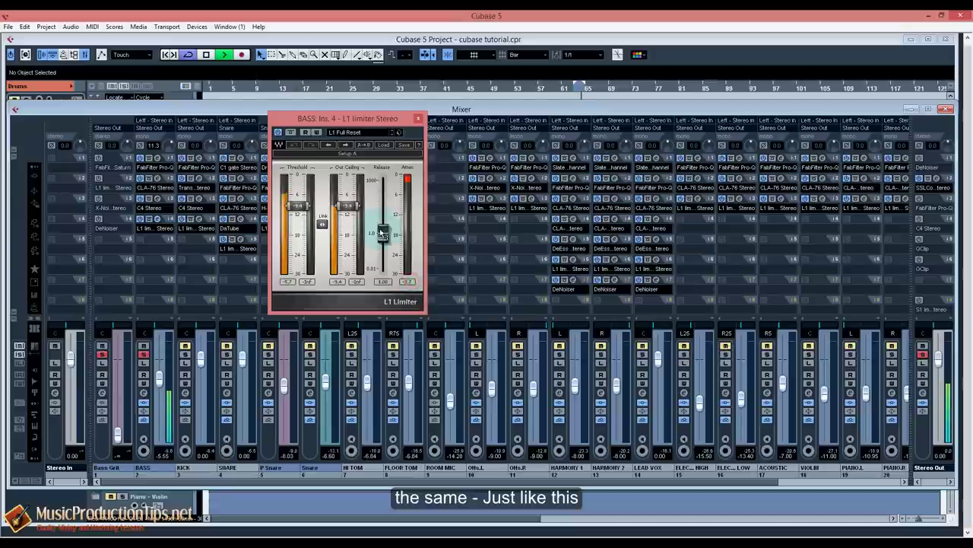
pyautogui.click(291, 133)
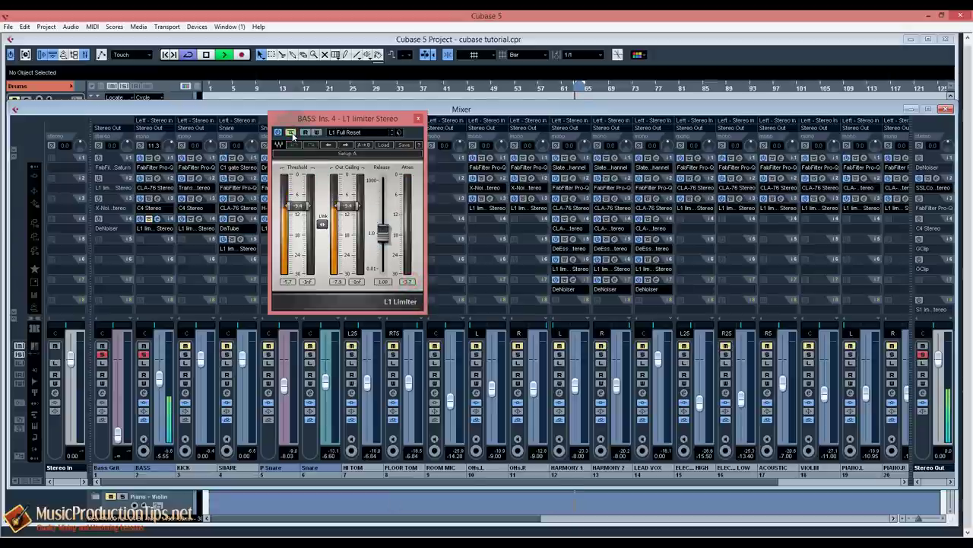
pyautogui.click(291, 134)
pyautogui.click(291, 133)
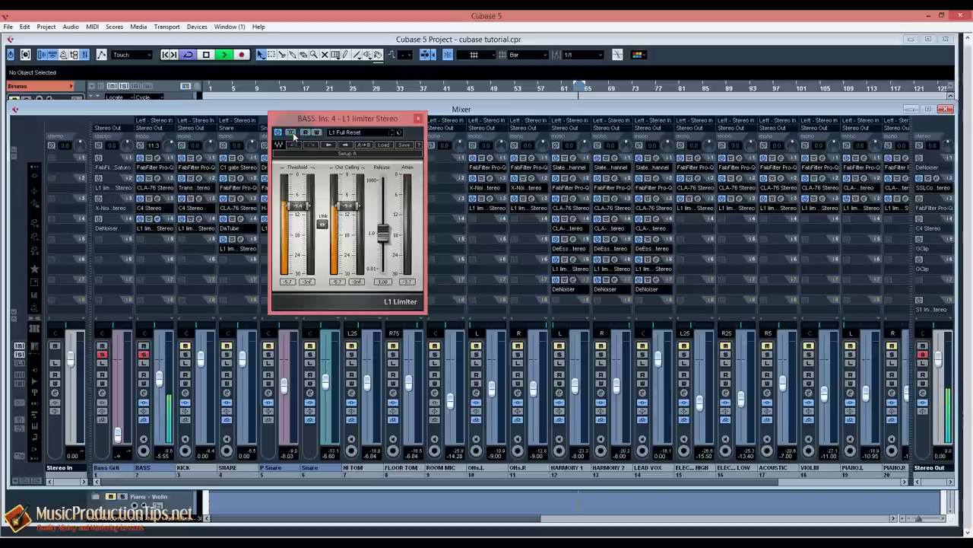
pyautogui.press('space')
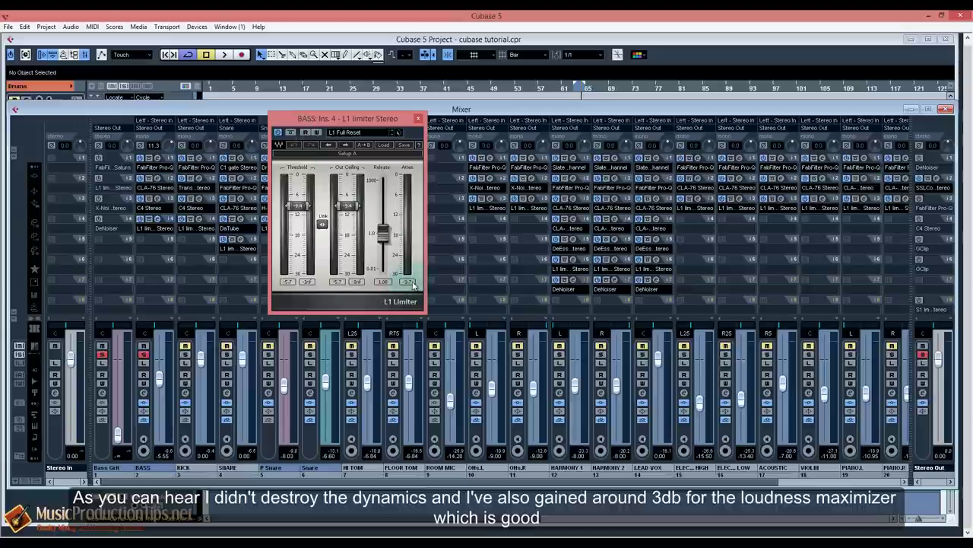
pyautogui.click(418, 119)
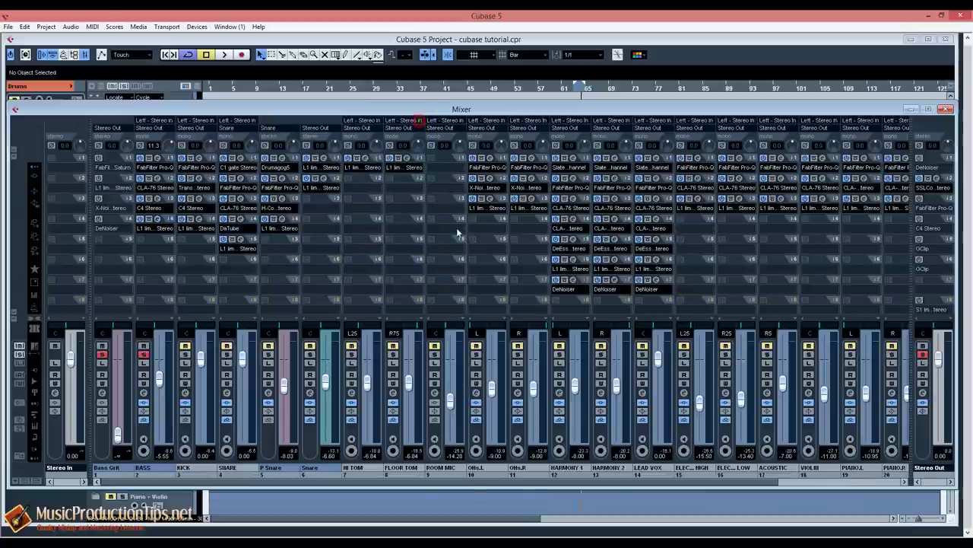
# Solo LEAD VOX, HARMONY 2 and HARMONY 1, and take Bass Grit and BASS out of solo.
pyautogui.click(642, 353)
pyautogui.click(600, 354)
pyautogui.click(559, 354)
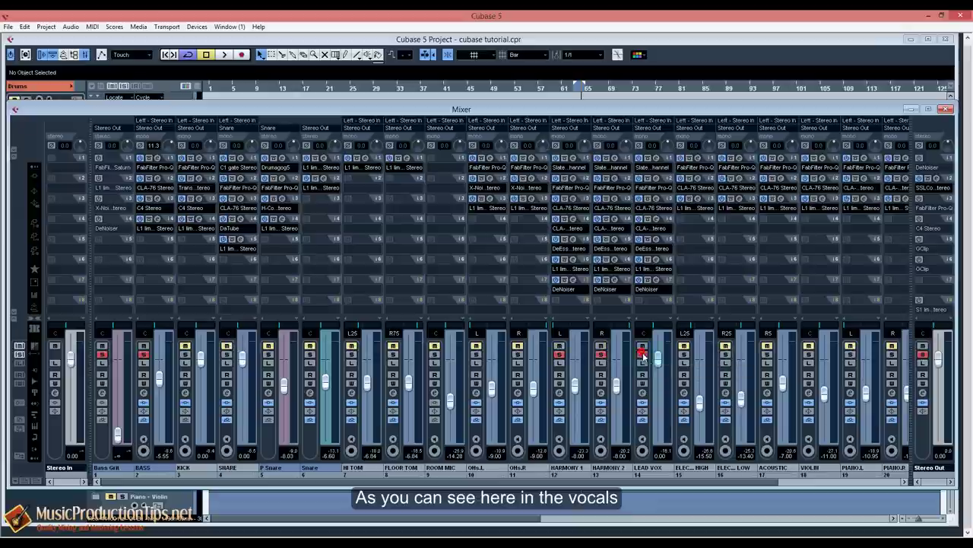
pyautogui.click(102, 354)
pyautogui.click(143, 354)
# Play the soloed vocals and examine the attenuation of the L1 limiter on LEAD VOX, stopping playback when done.
pyautogui.press('space')
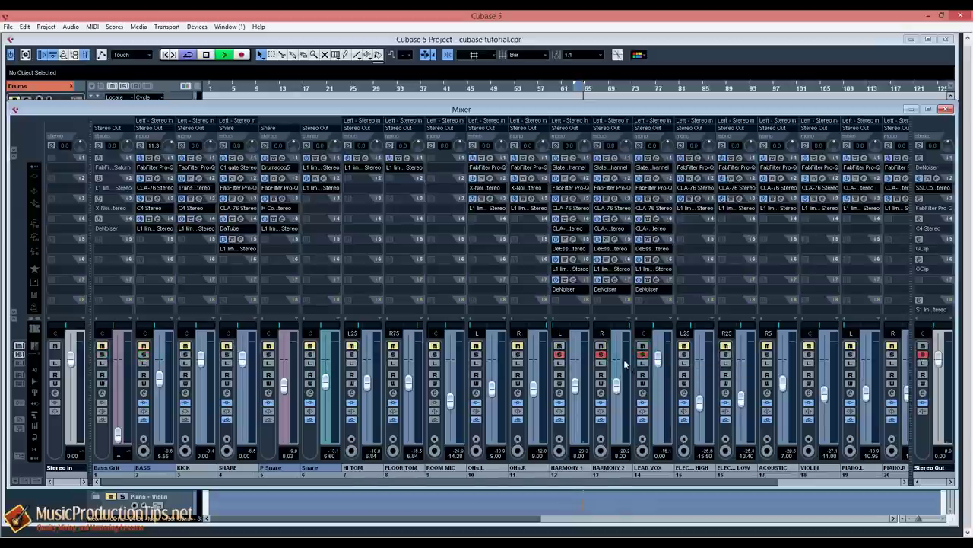
pyautogui.click(653, 268)
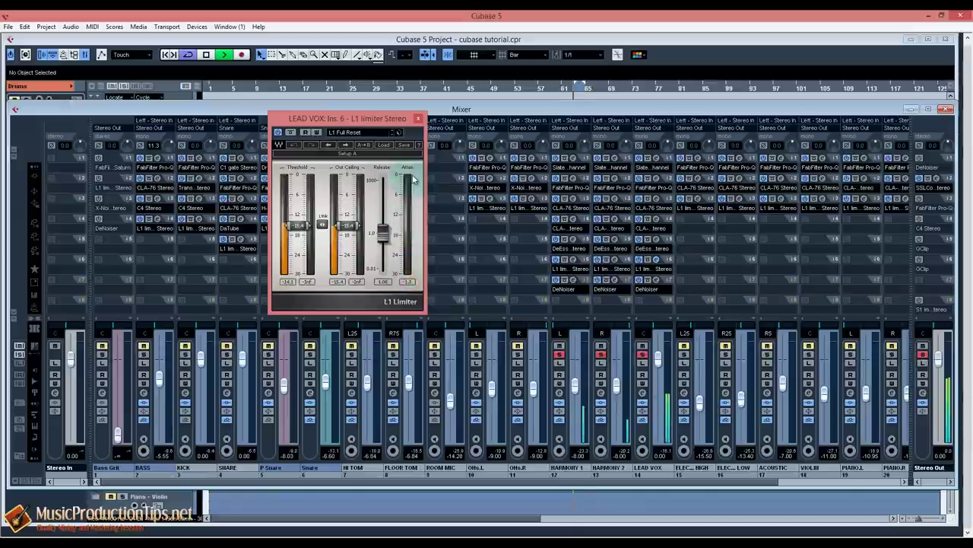
pyautogui.press('space')
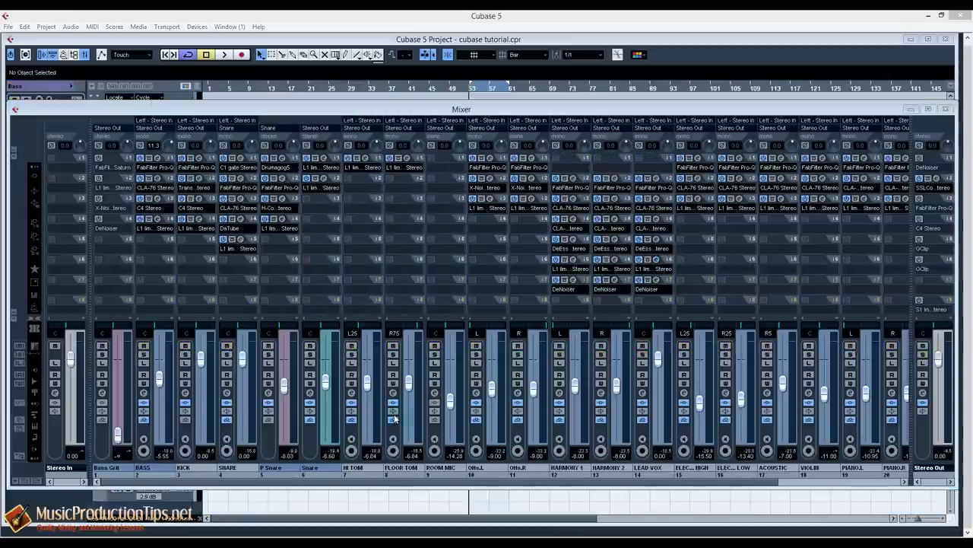
# Set the playback position to about bar 53, solo KICK in the mixer and start playback.
pyautogui.click(473, 90)
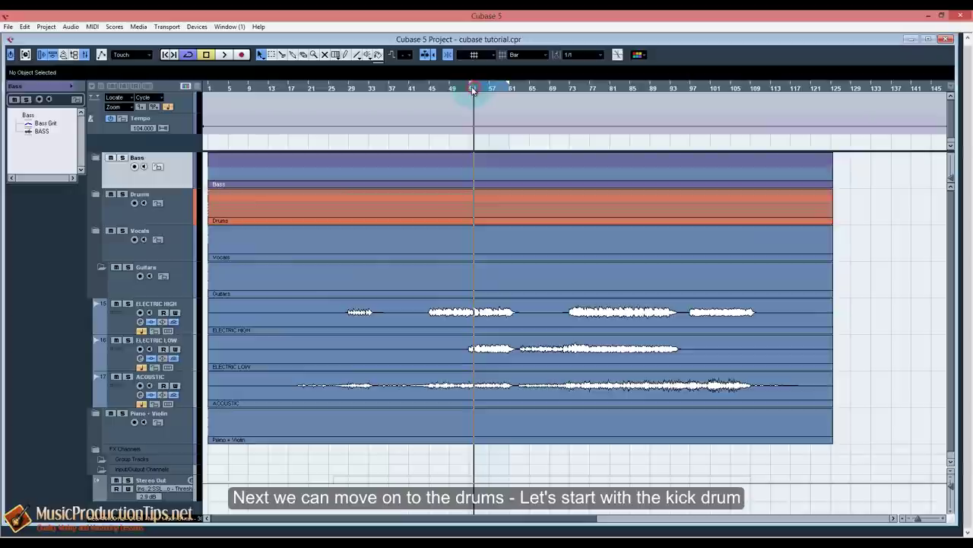
pyautogui.press('F3')
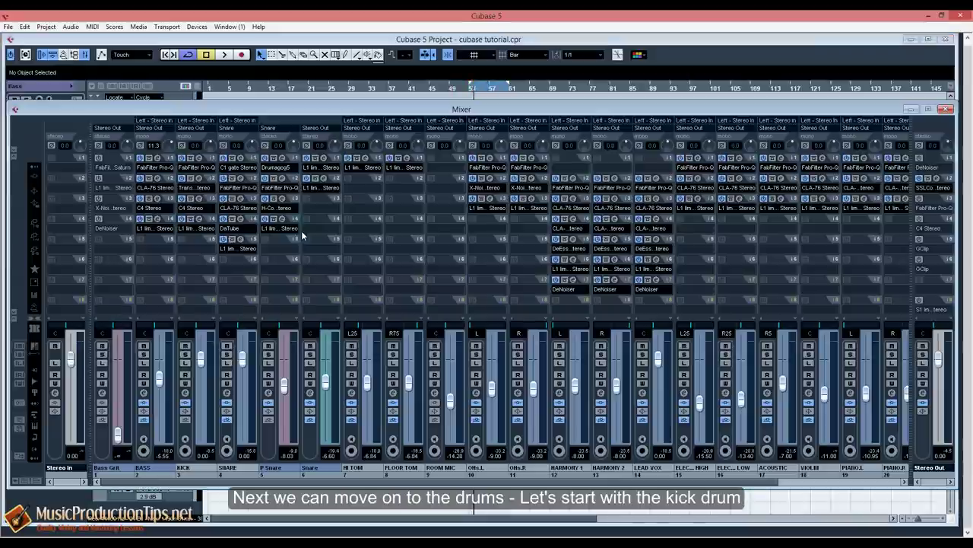
pyautogui.click(185, 355)
pyautogui.press('space')
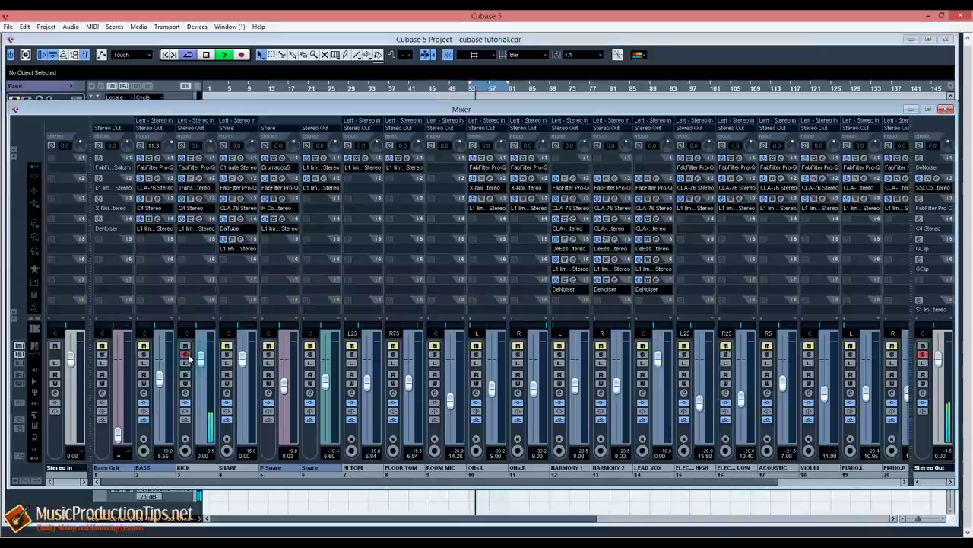
# Compare KICK with all inserts bypassed and active during playback, stopping with all of them bypassed.
pyautogui.click(187, 404)
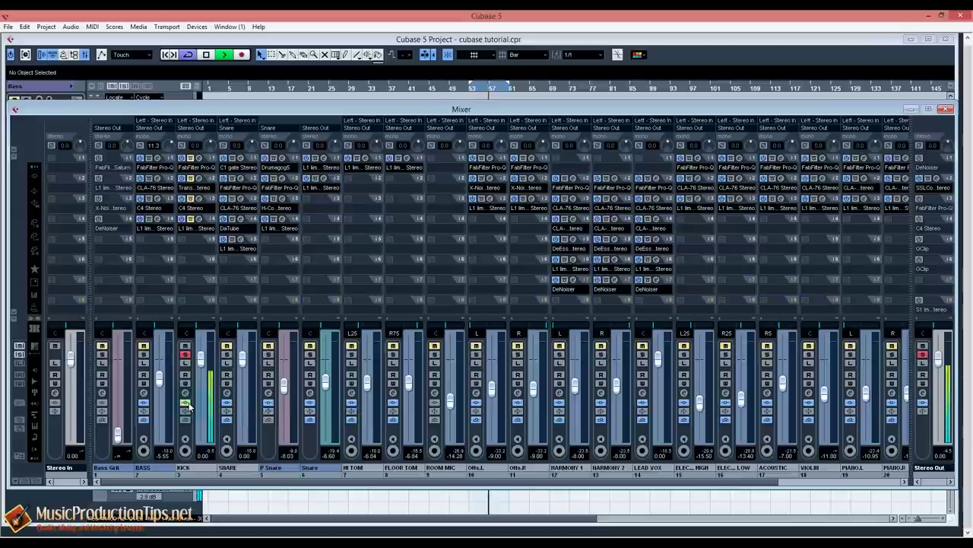
pyautogui.click(187, 404)
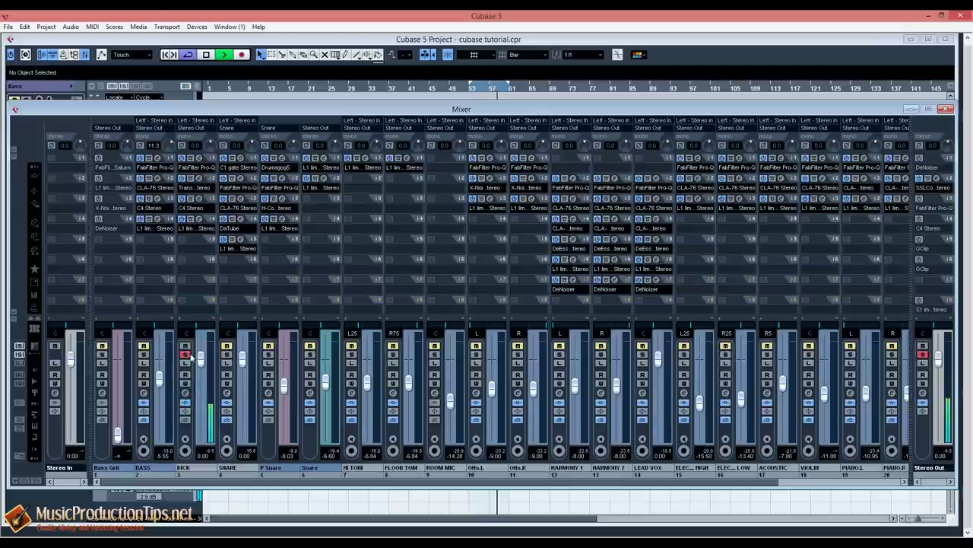
pyautogui.click(187, 404)
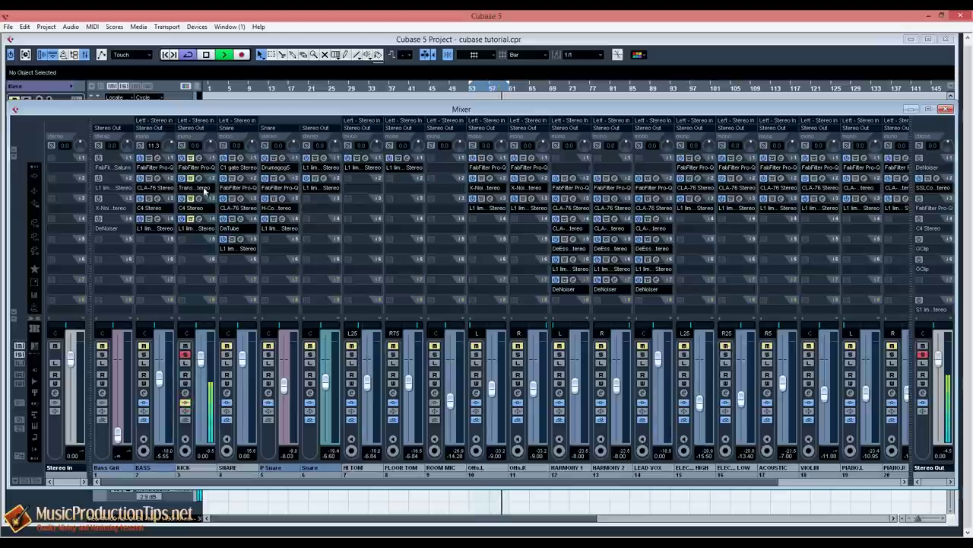
pyautogui.press('space')
# Activate the FabFilter Pro-Q on KICK, toggle its bypass during playback to compare the EQ, leave it active and close its window.
pyautogui.click(197, 166)
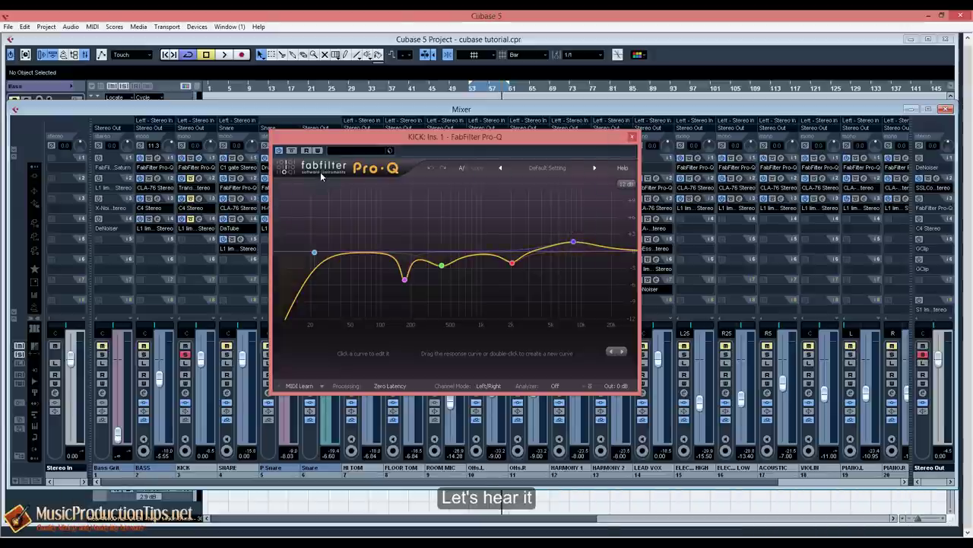
pyautogui.press('space')
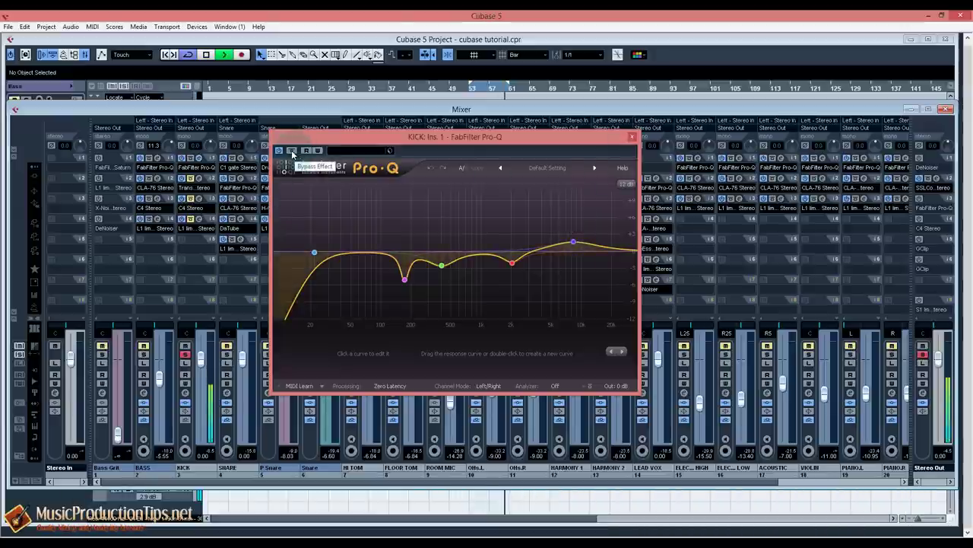
pyautogui.click(292, 151)
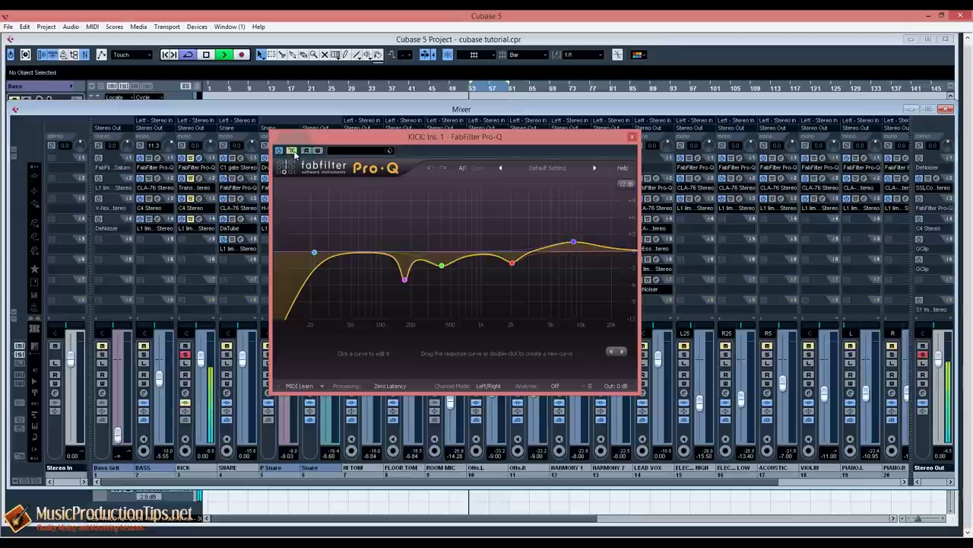
pyautogui.click(293, 151)
pyautogui.click(293, 151)
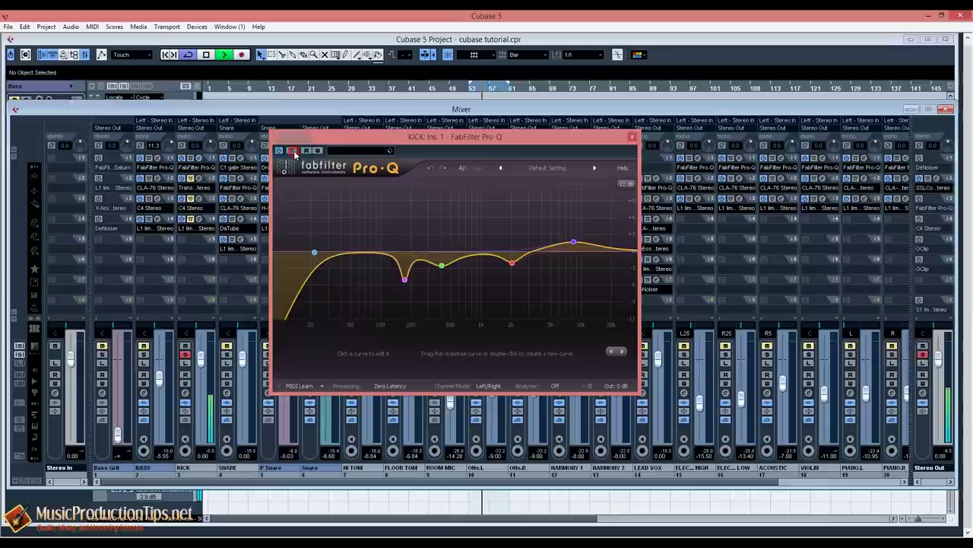
pyautogui.click(293, 151)
pyautogui.press('space')
pyautogui.click(632, 137)
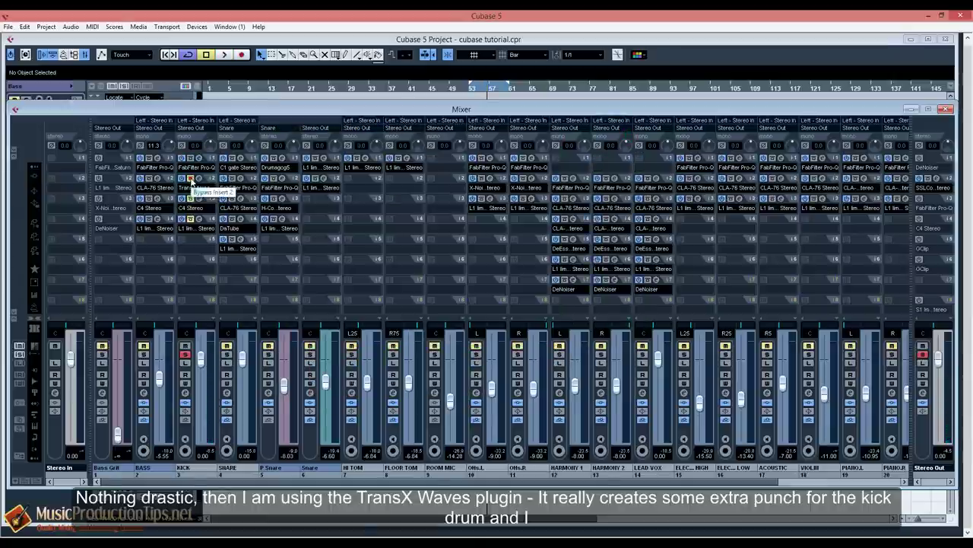
# Open the TransX Wide insert on KICK with its bypass off, choose Mega Kick in the preset list and close the window.
pyautogui.click(200, 178)
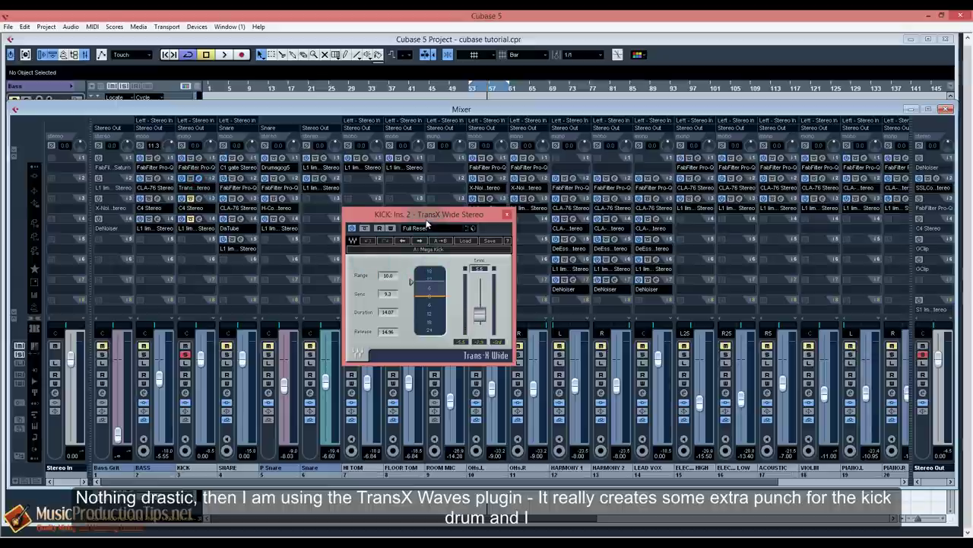
pyautogui.moveTo(427, 216); pyautogui.dragTo(430, 219)
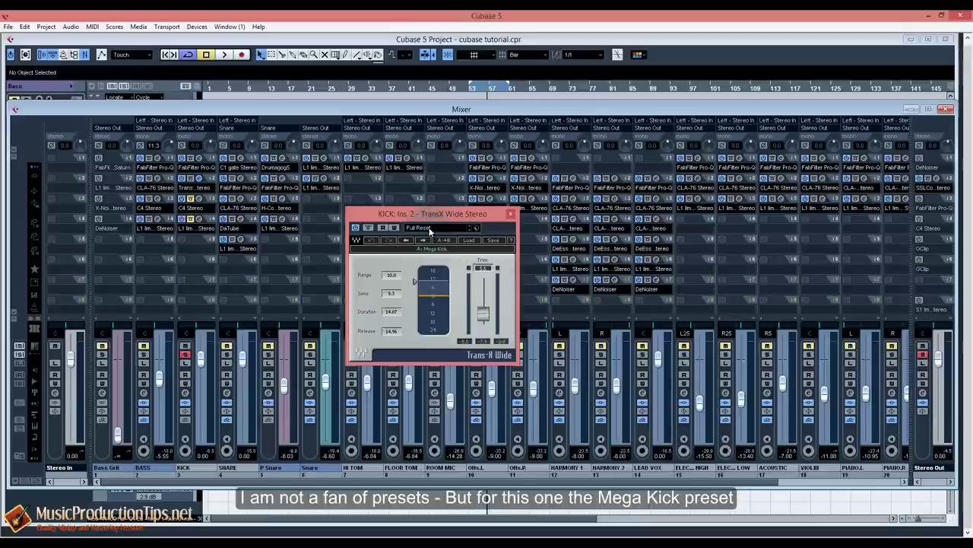
pyautogui.click(430, 229)
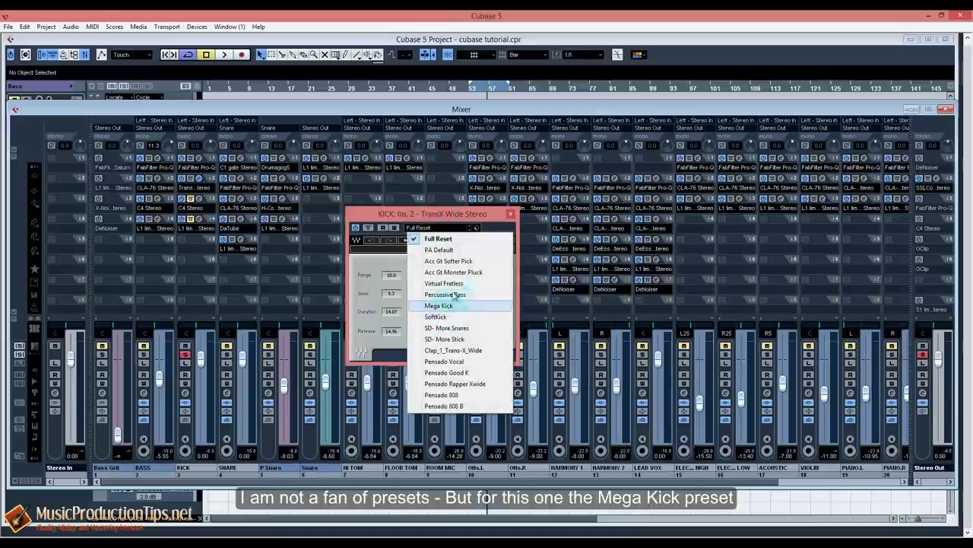
pyautogui.click(438, 305)
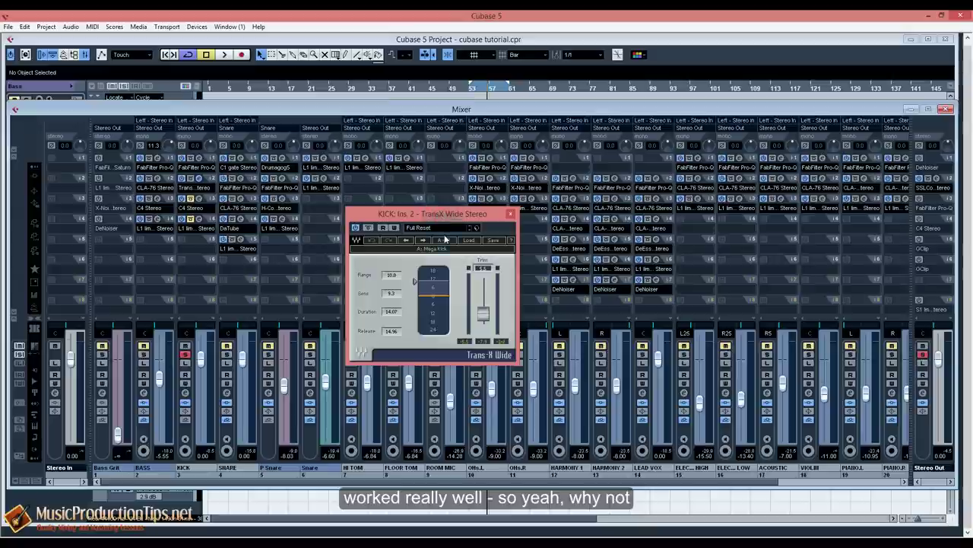
pyautogui.click(512, 214)
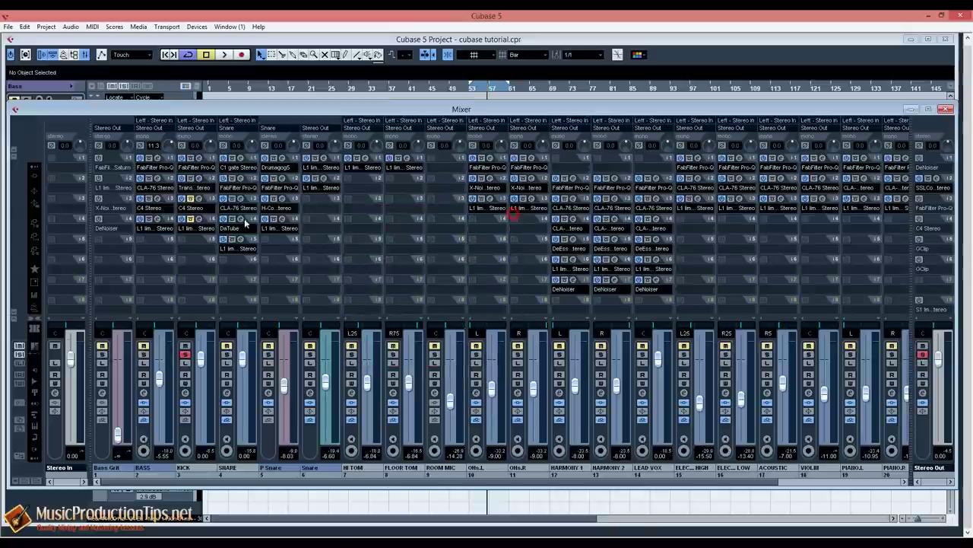
# Compare the kick with TransX Wide bypassed and active during playback, leaving it active and stopping playback.
pyautogui.press('space')
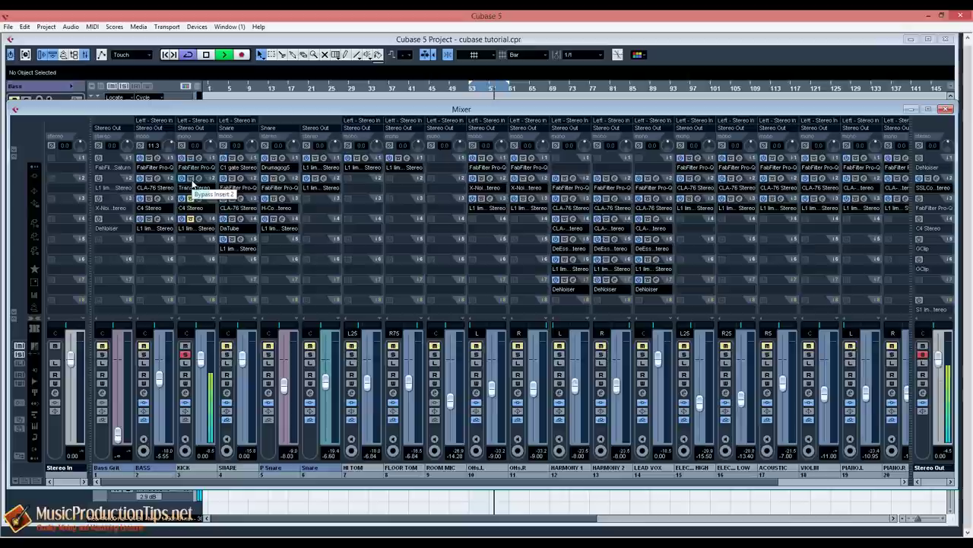
pyautogui.click(192, 180)
pyautogui.click(192, 179)
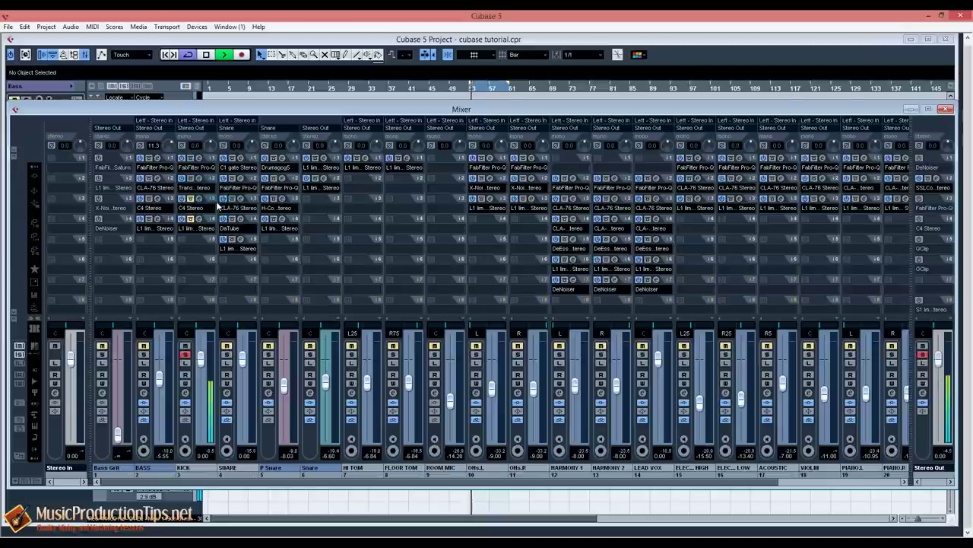
pyautogui.press('space')
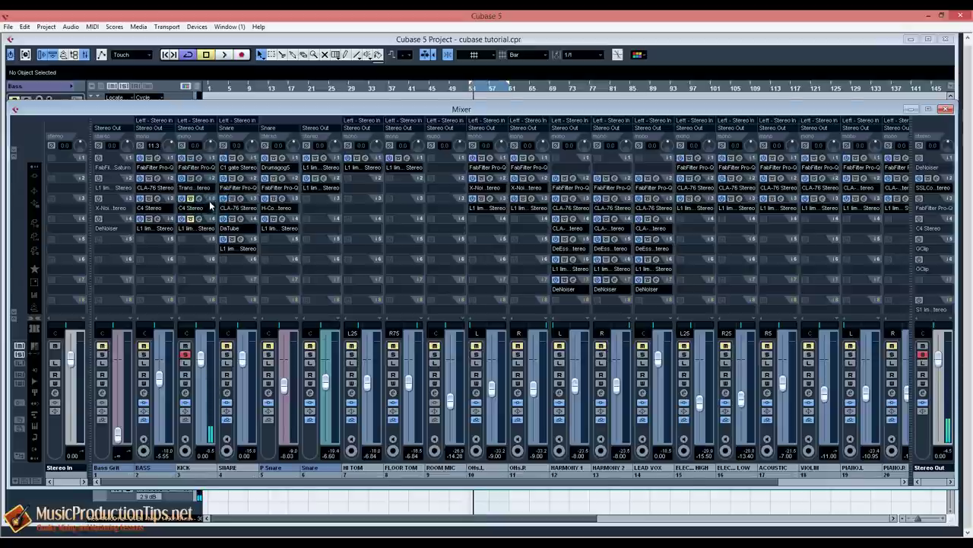
# Activate the C4 multiband processor on KICK with its window open and audition it with a short playback.
pyautogui.click(195, 201)
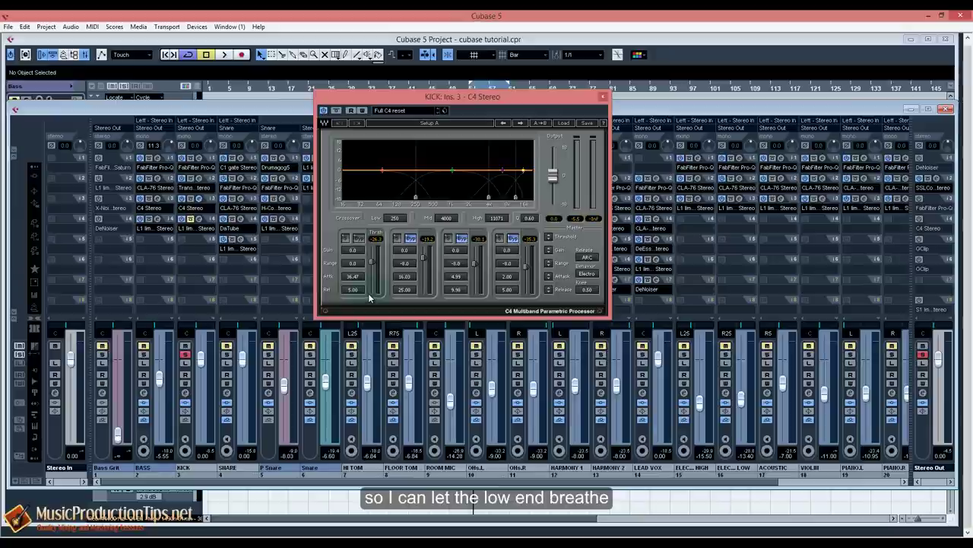
pyautogui.press('space')
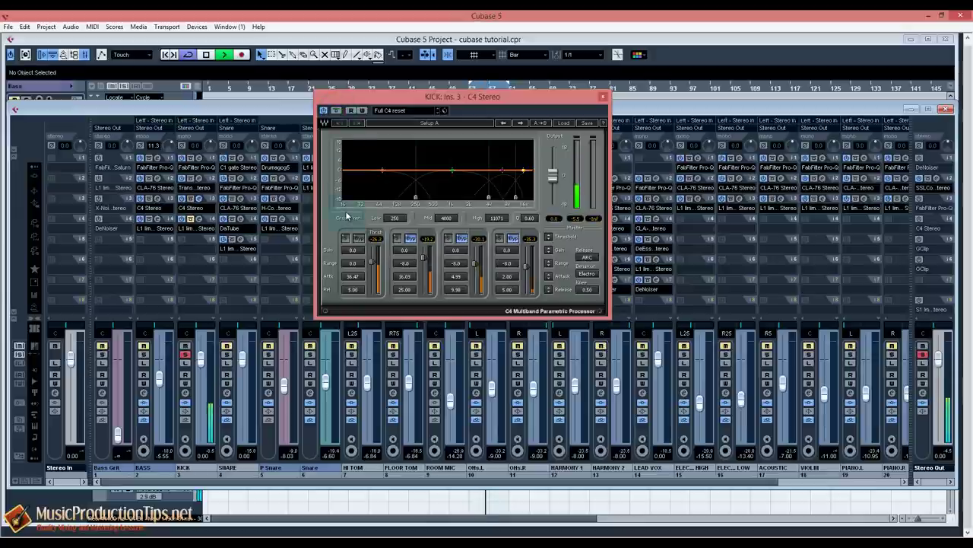
pyautogui.press('space')
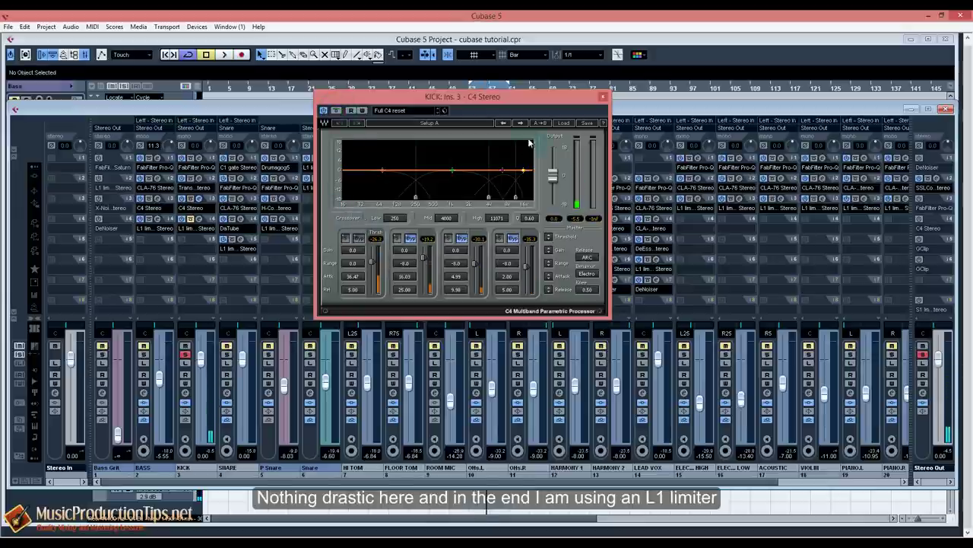
# Activate the L1 limiter on KICK, compare it bypassed and active during playback, and leave it active with its window closed.
pyautogui.click(603, 96)
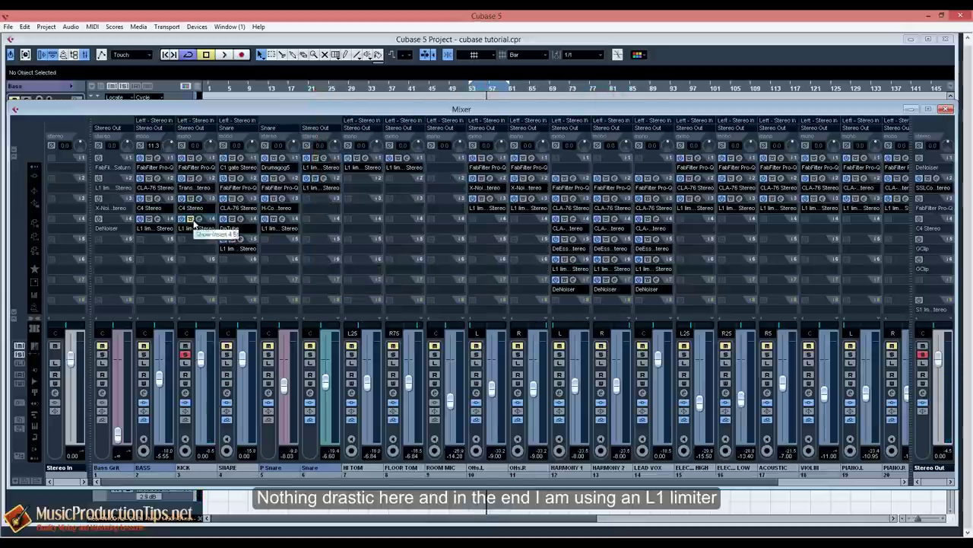
pyautogui.click(200, 220)
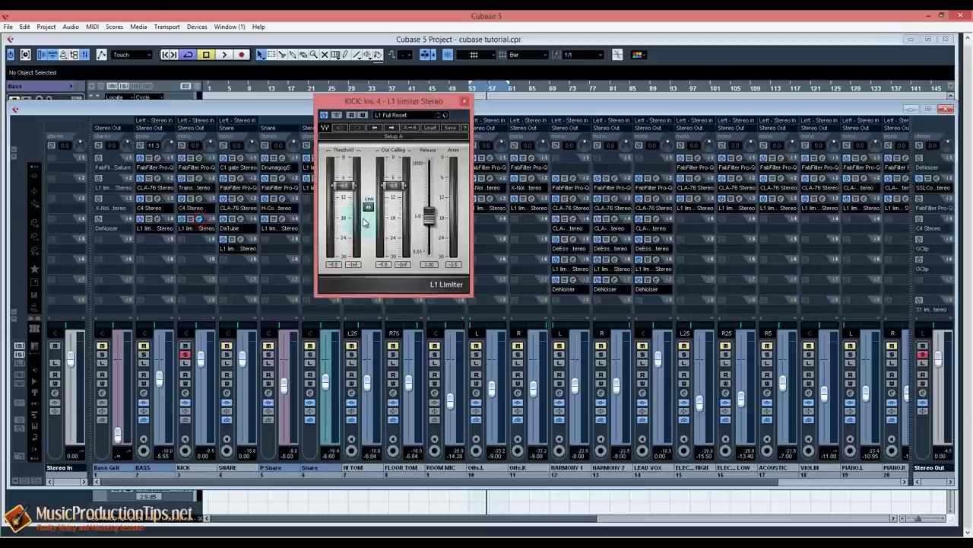
pyautogui.press('space')
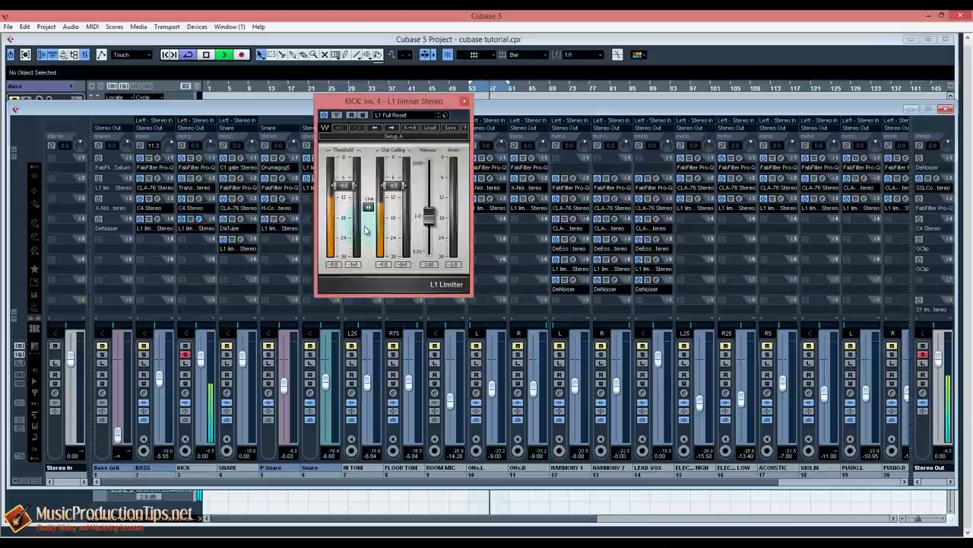
pyautogui.click(338, 115)
pyautogui.click(338, 115)
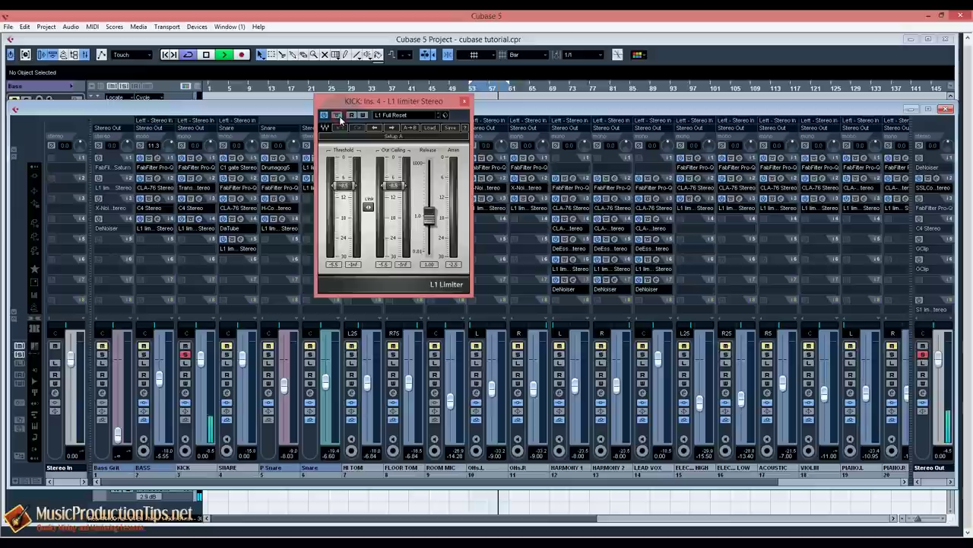
pyautogui.click(337, 115)
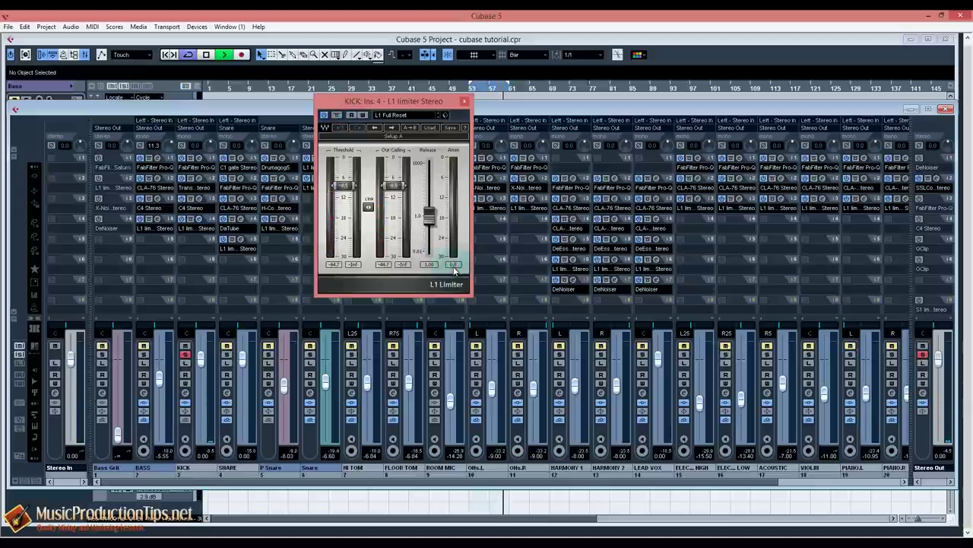
pyautogui.press('space')
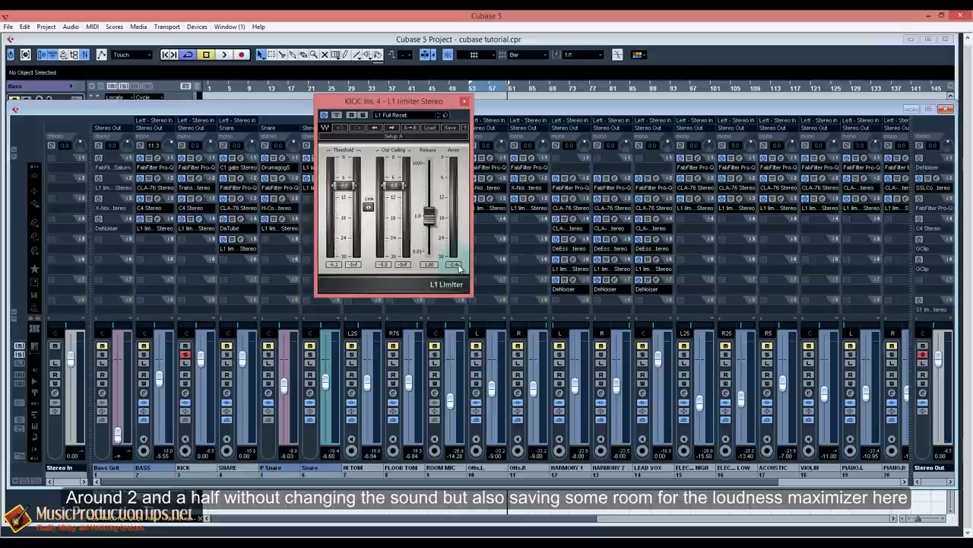
pyautogui.click(465, 102)
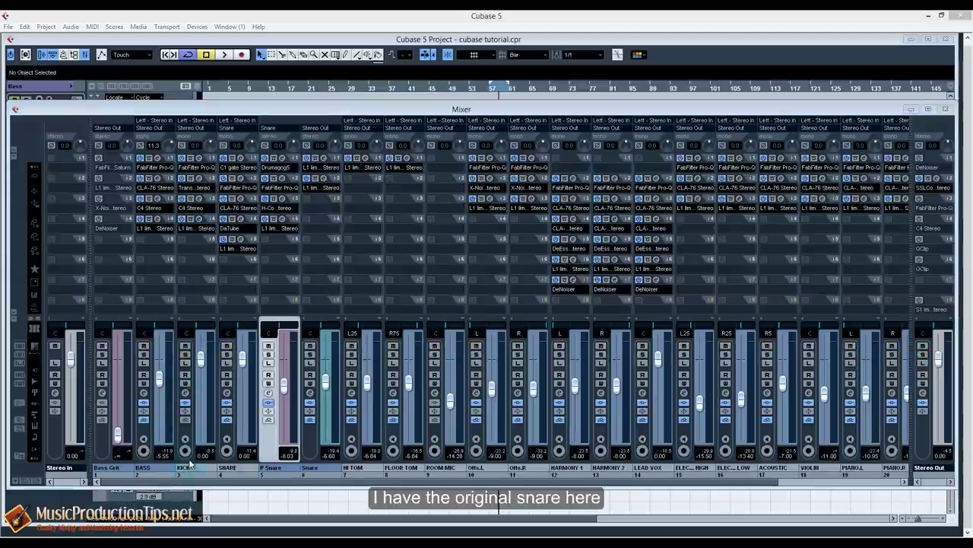
# Open Drumagog5 on P Snare, inspect the samples of TSBBSnrMix.gog in the Tama Starclassic BB folder, and close the window.
pyautogui.click(229, 469)
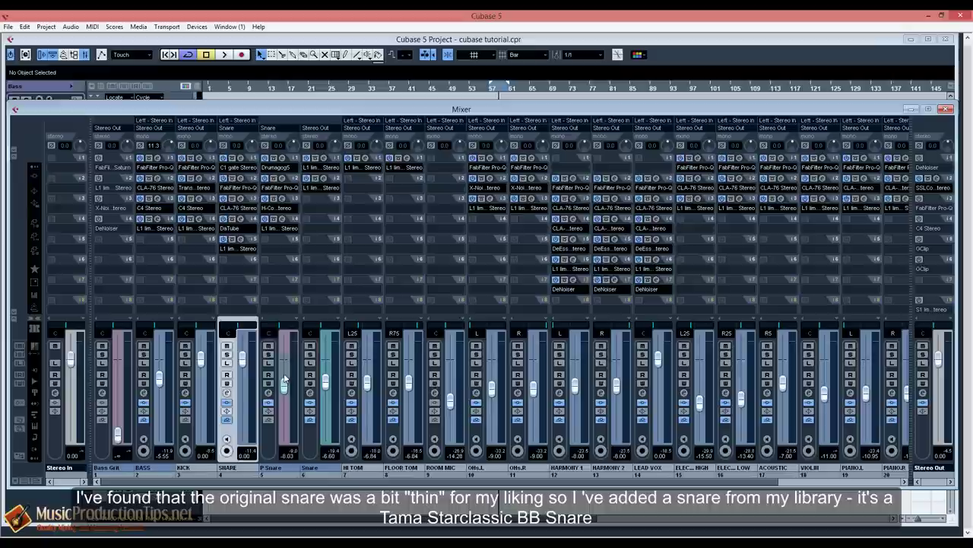
pyautogui.click(283, 161)
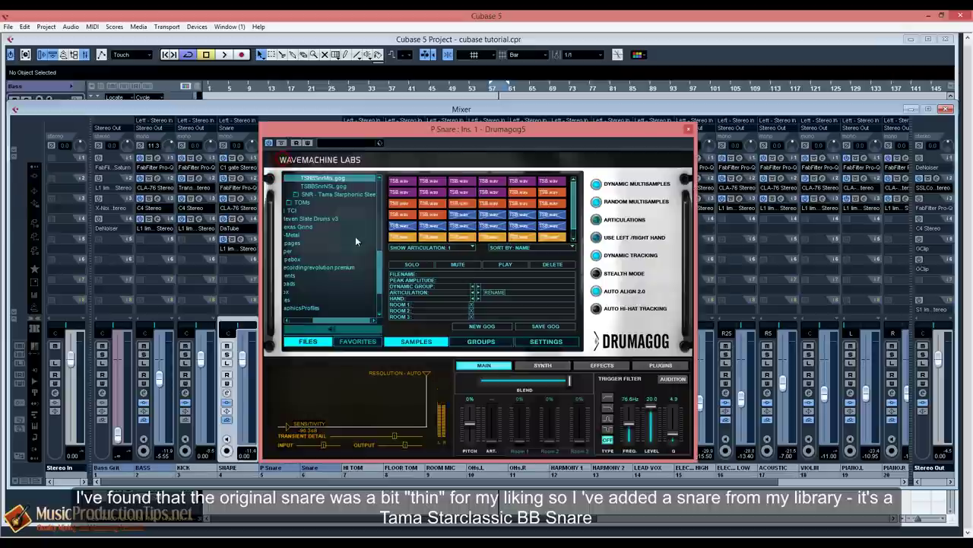
pyautogui.moveTo(381, 260); pyautogui.dragTo(379, 251)
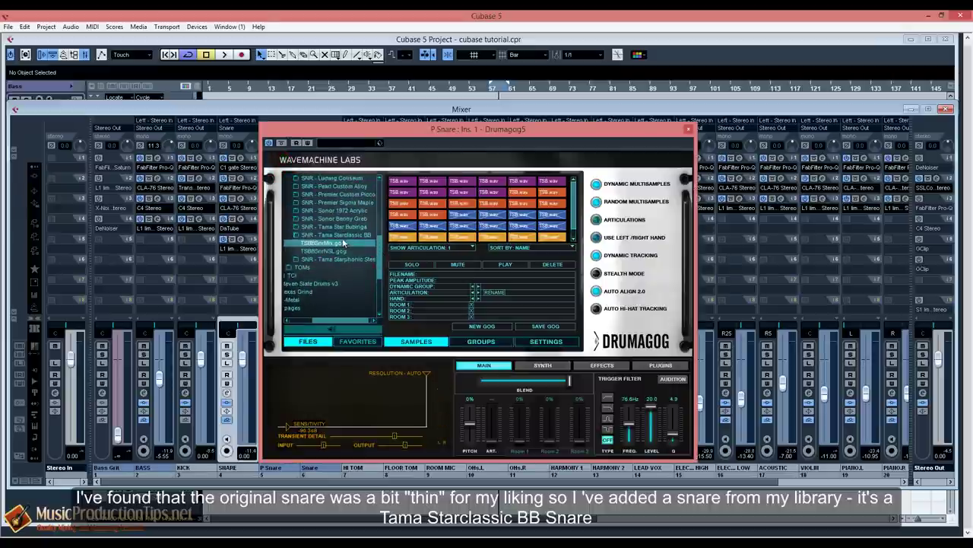
pyautogui.doubleClick(344, 242)
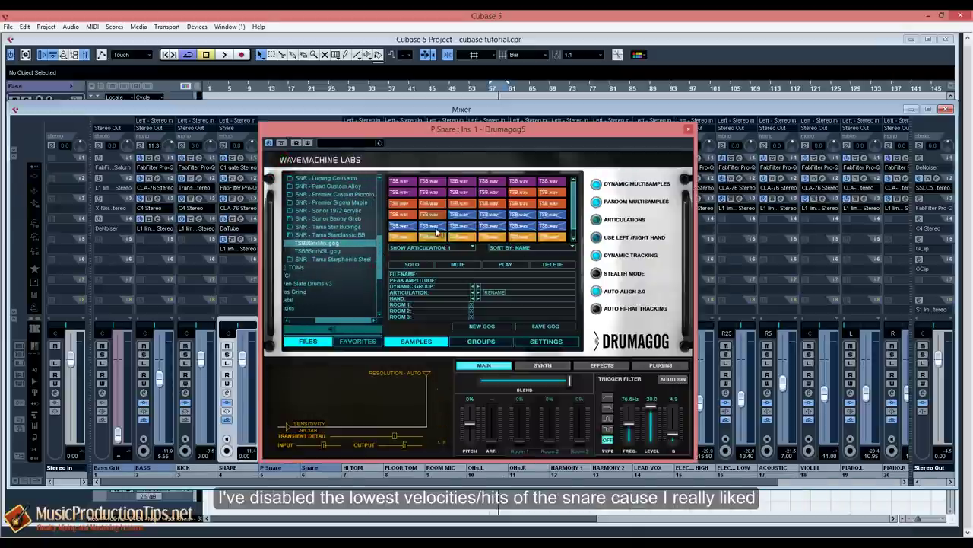
pyautogui.moveTo(457, 215)
pyautogui.mouseDown()
pyautogui.moveTo(549, 216)
pyautogui.moveTo(562, 225)
pyautogui.moveTo(523, 217)
pyautogui.moveTo(554, 222)
pyautogui.mouseUp()
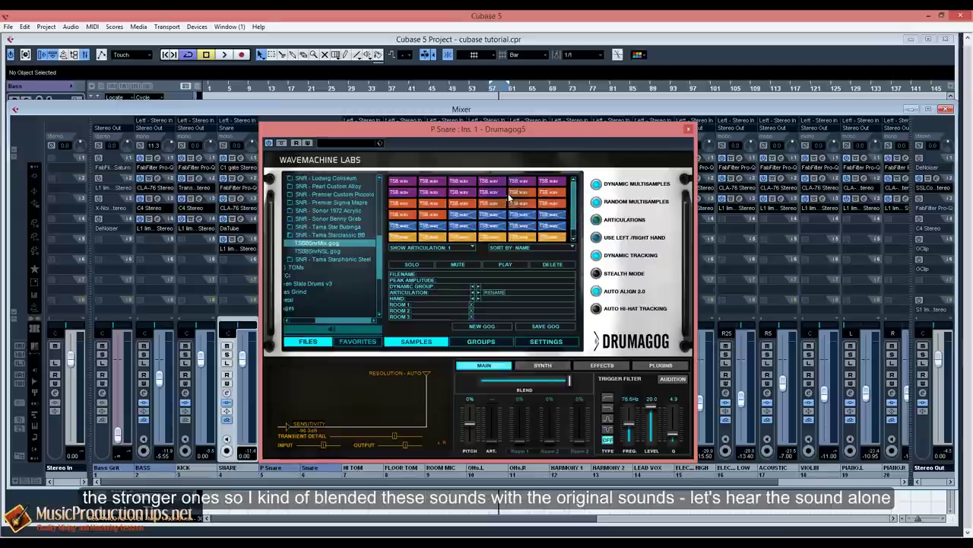
pyautogui.click(688, 129)
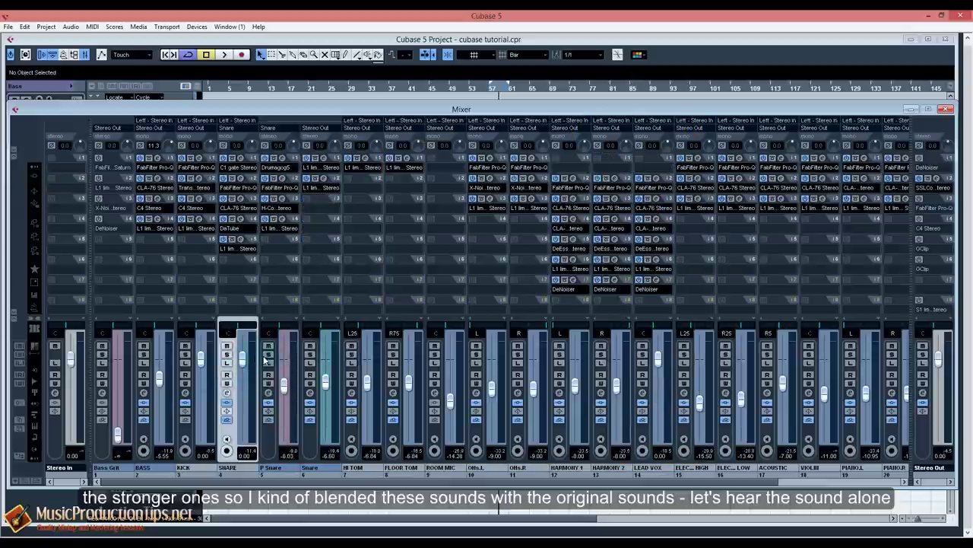
# Solo SNARE and P Snare, bypass the sends on SNARE and on the Snare effects channel, and audition the original snare.
pyautogui.click(226, 354)
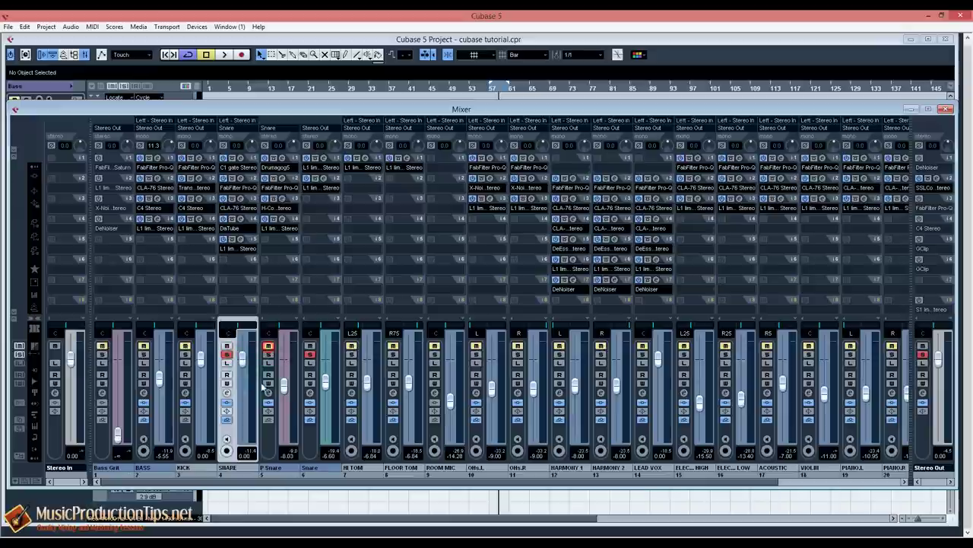
pyautogui.click(269, 351)
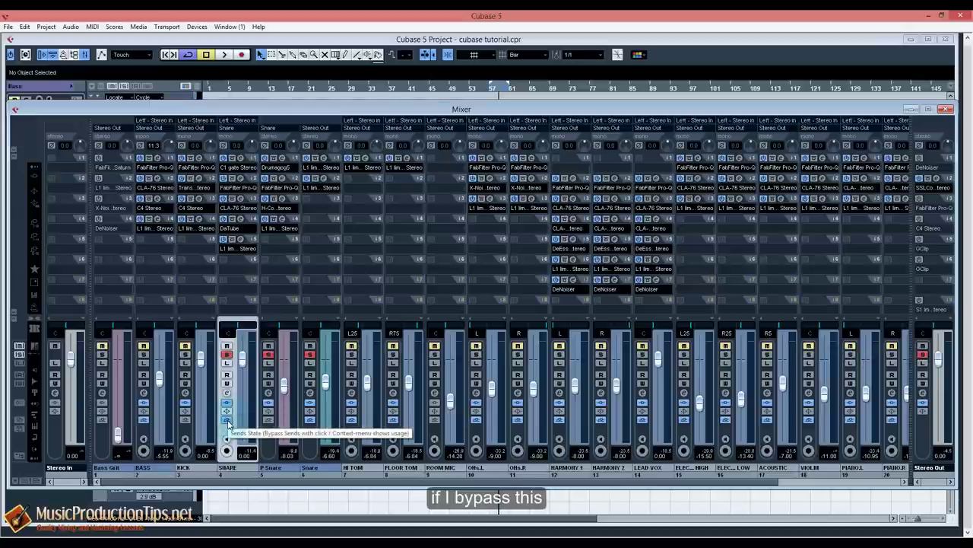
pyautogui.click(227, 420)
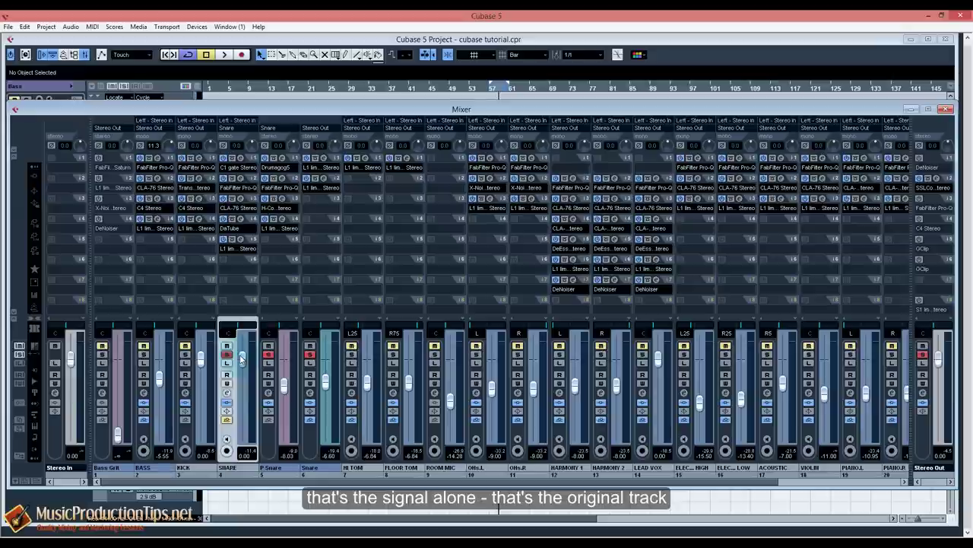
pyautogui.press('space')
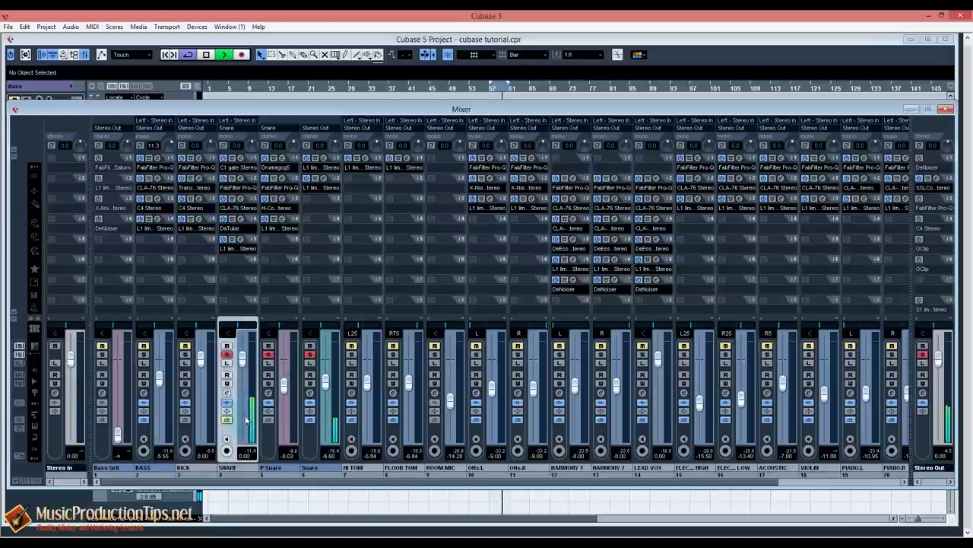
pyautogui.click(310, 420)
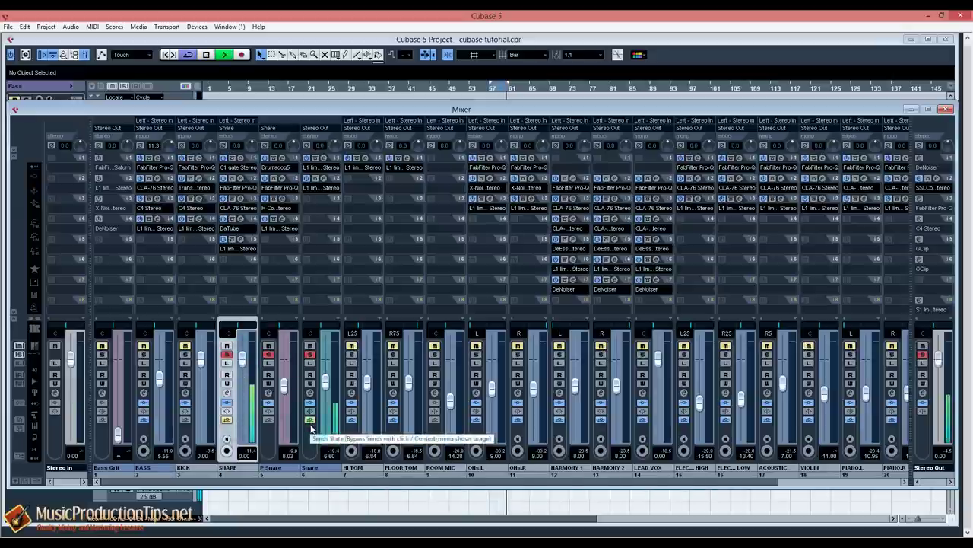
pyautogui.press('space')
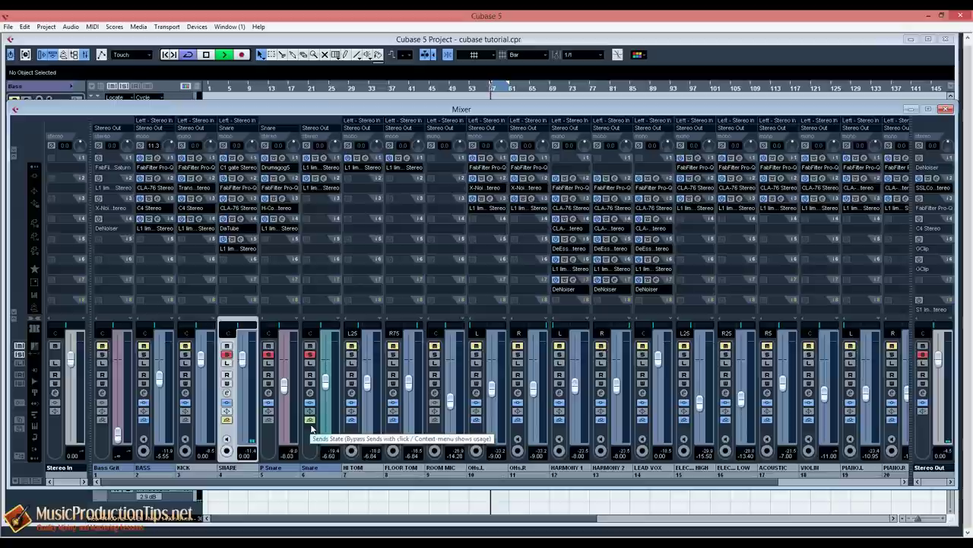
pyautogui.click(309, 422)
# Reactivate the sends on SNARE and compare the snare with and without the P Snare sample during playback, leaving the sends active.
pyautogui.click(226, 419)
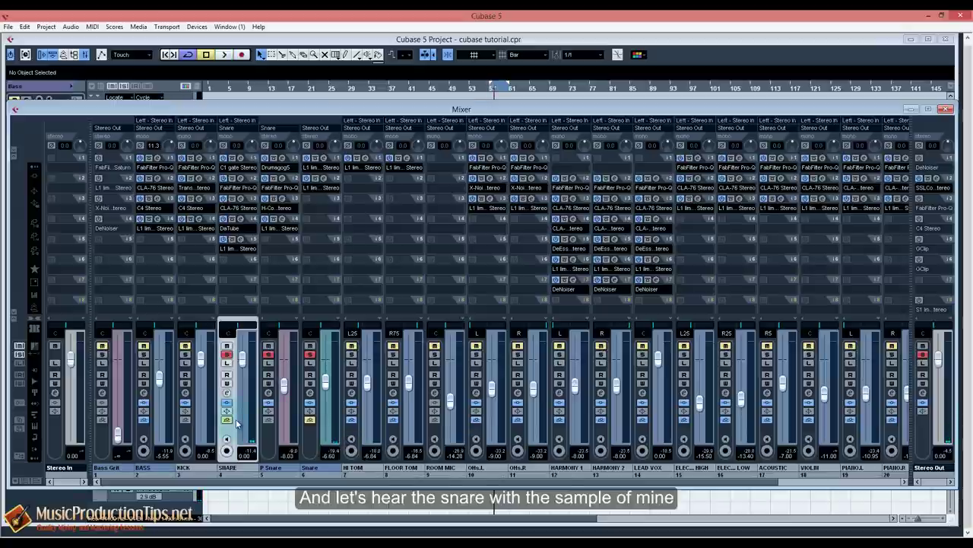
pyautogui.click(226, 418)
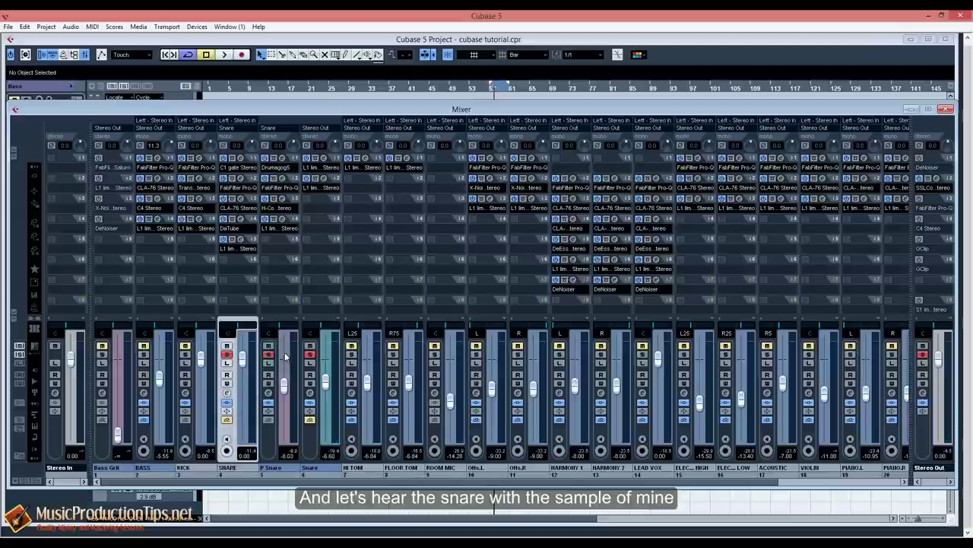
pyautogui.press('space')
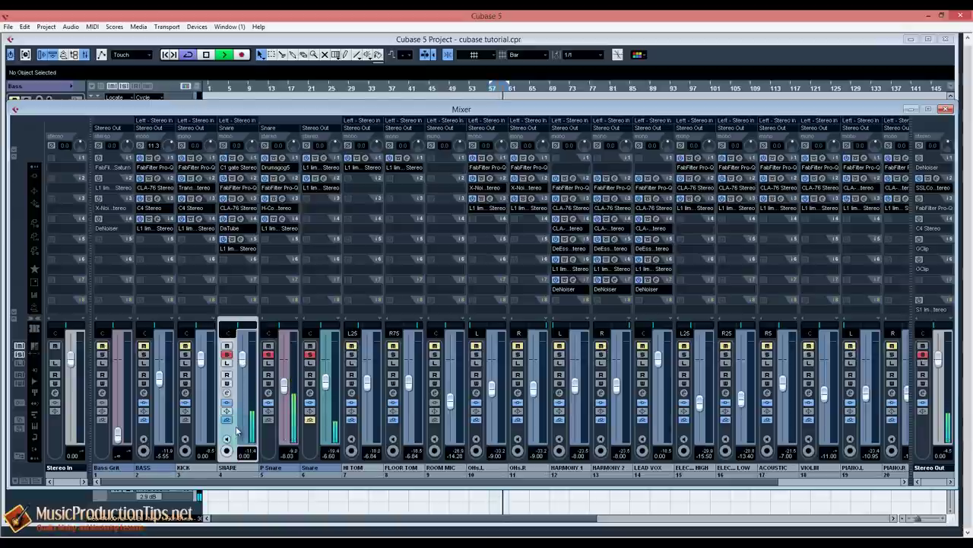
pyautogui.click(227, 420)
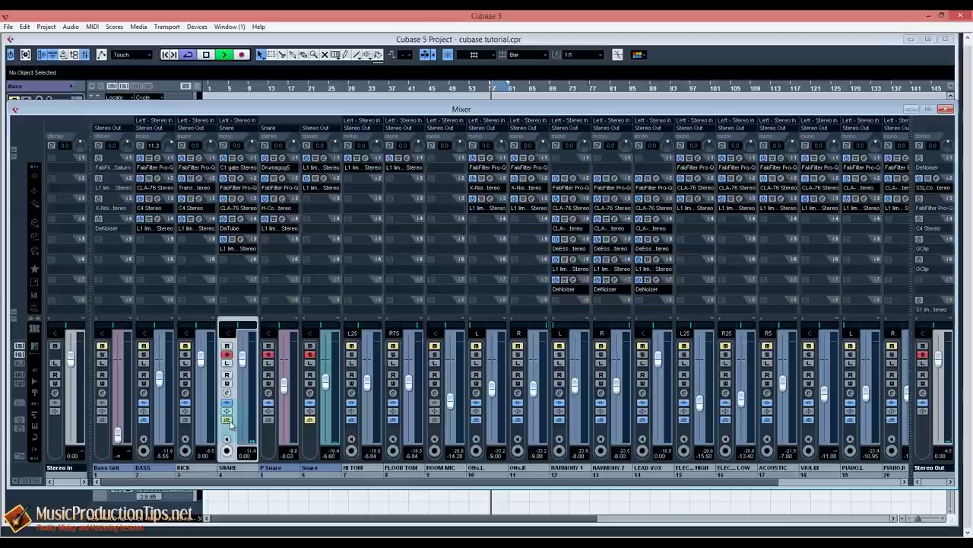
pyautogui.click(228, 420)
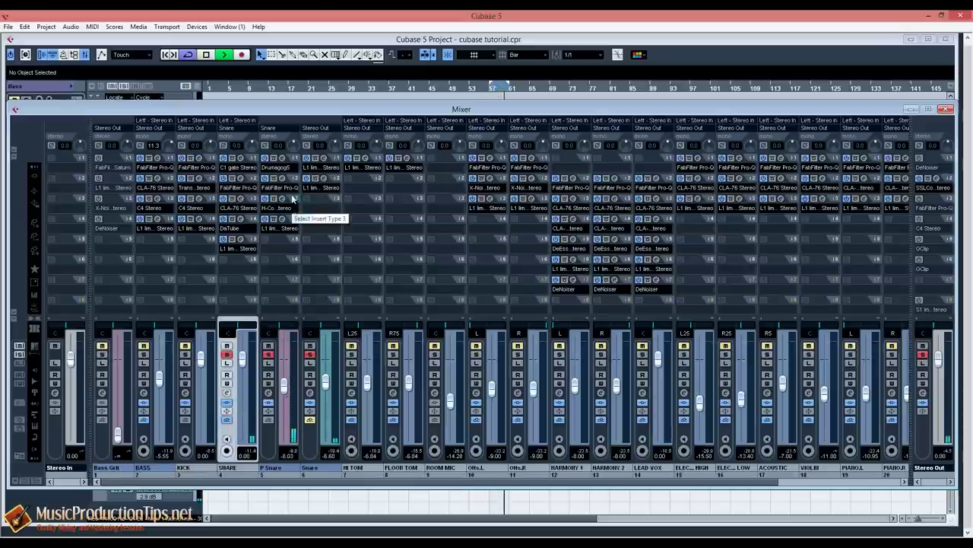
pyautogui.press('space')
# Reopen Drumagog5 on P Snare, review the Tama Starclassic BB entry in the sample library and close the window.
pyautogui.click(276, 167)
pyautogui.scroll(2, 382, 264)
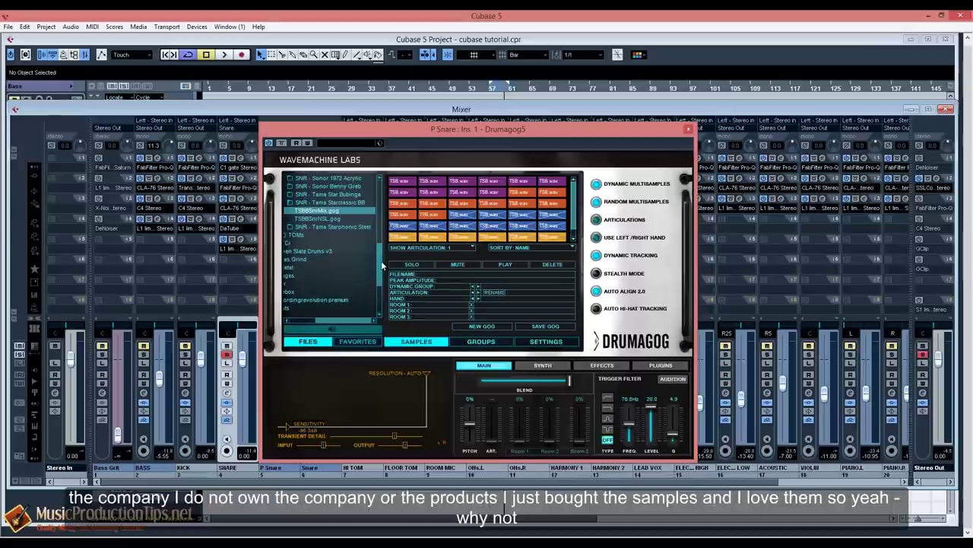
pyautogui.scroll(1, 381, 260)
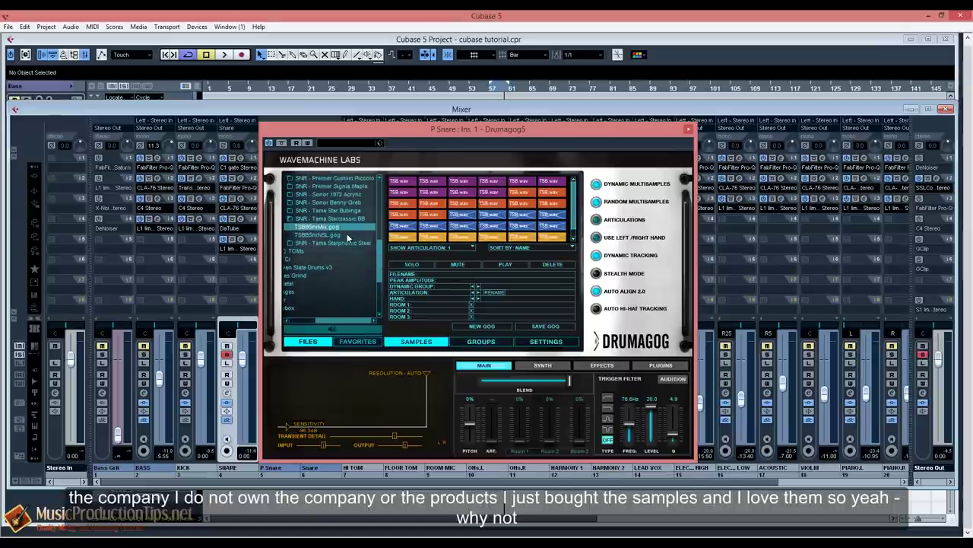
pyautogui.click(689, 129)
# Play the snare again, toggle the sends bypass on SNARE to hear it without and with the sample, and stop playback.
pyautogui.press('space')
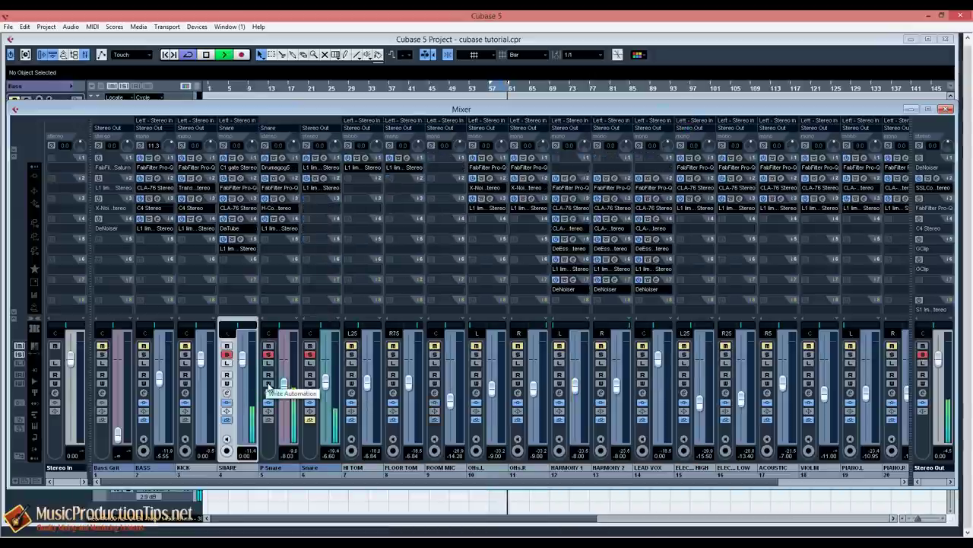
pyautogui.click(227, 419)
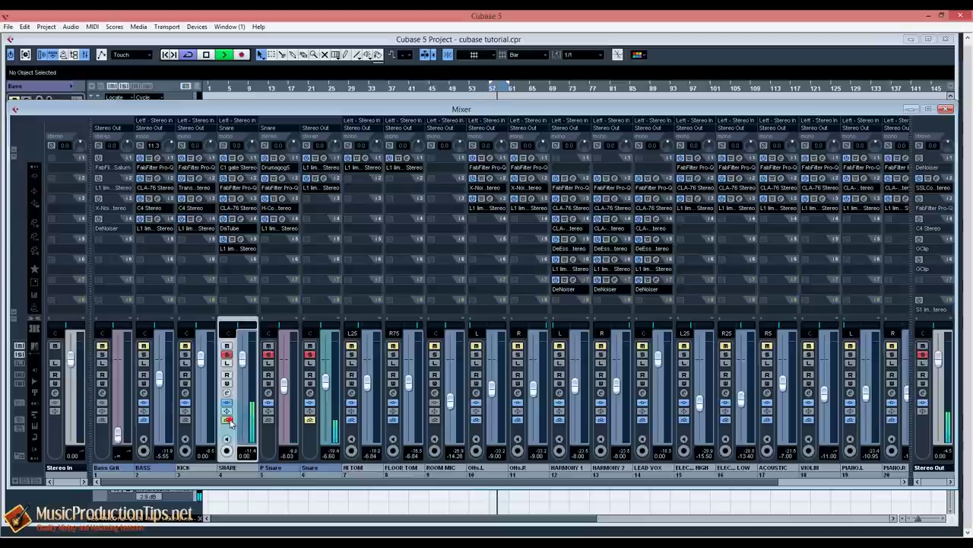
pyautogui.click(228, 419)
pyautogui.press('space')
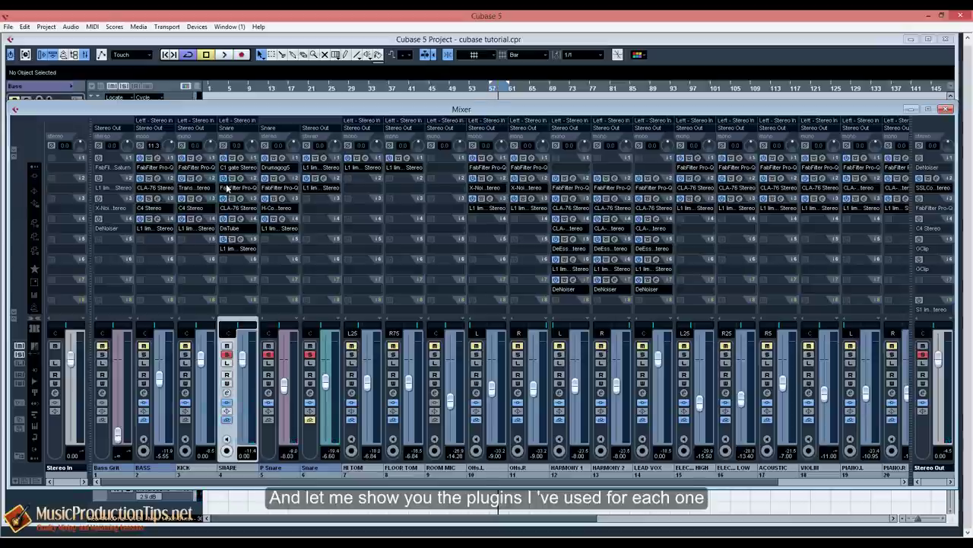
# Bypass the sends and all inserts on SNARE and play the unprocessed original snare.
pyautogui.click(227, 419)
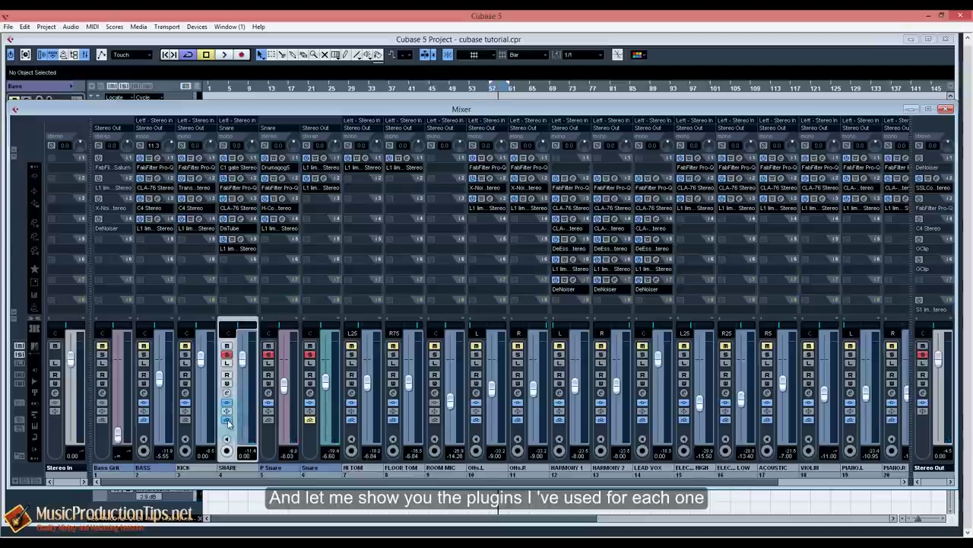
pyautogui.press('space')
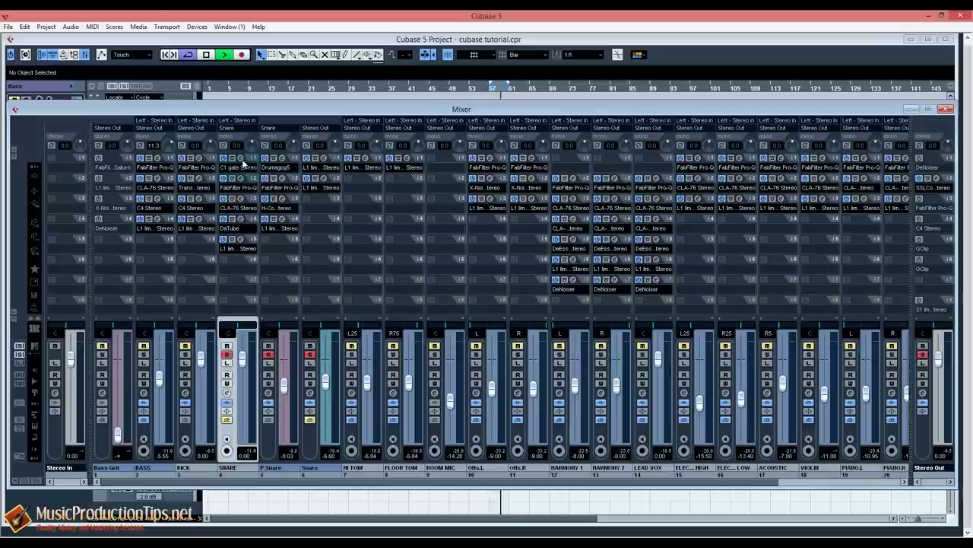
pyautogui.click(227, 402)
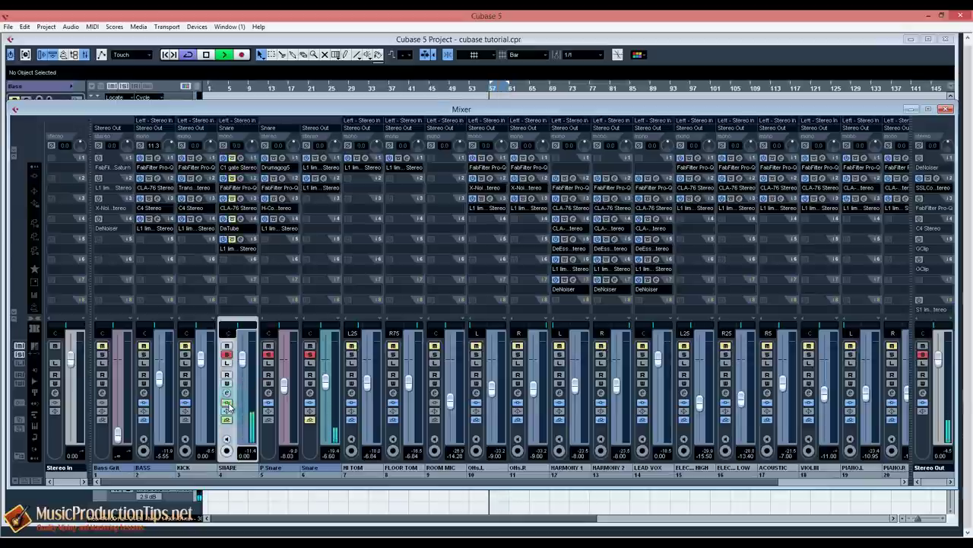
pyautogui.click(227, 404)
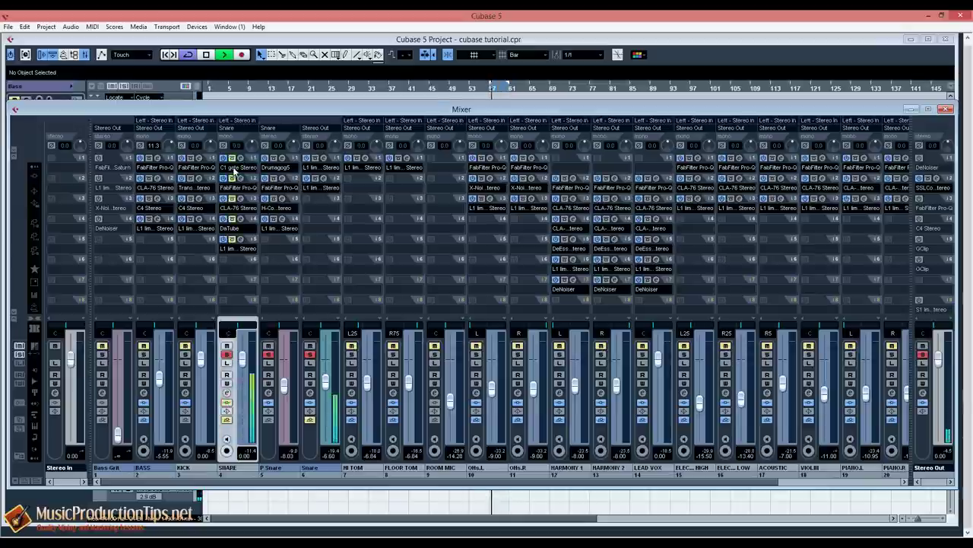
# Activate the C1 gate on SNARE with its window open, audition it and stop playback.
pyautogui.click(239, 158)
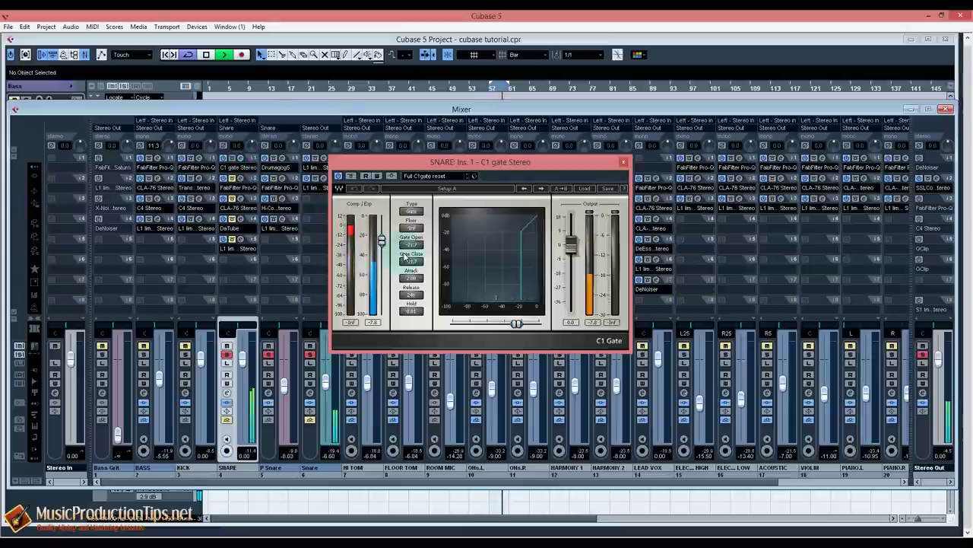
pyautogui.press('space')
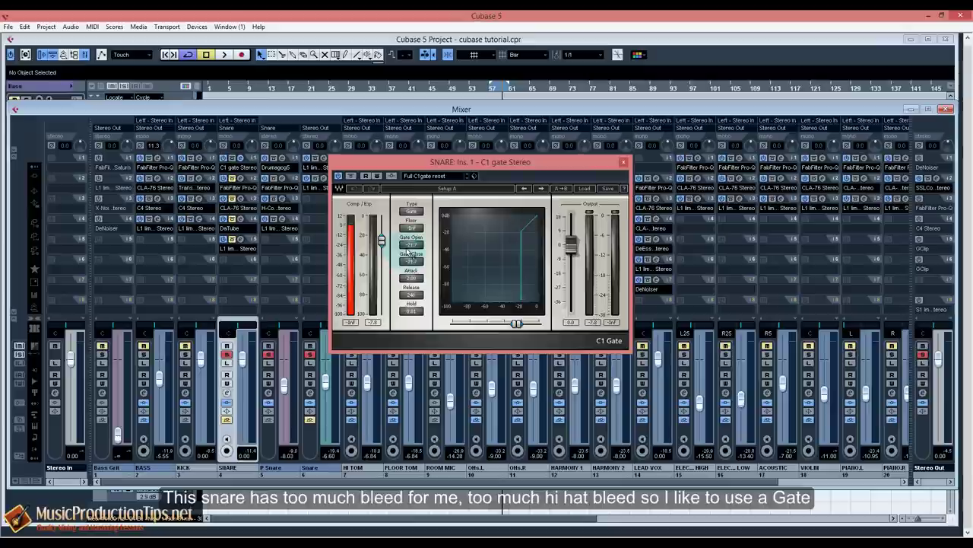
# Activate the FabFilter Pro-Q on SNARE with its window open, audition the snare and inspect the EQ bands with playback stopped.
pyautogui.press('space')
pyautogui.click(234, 187)
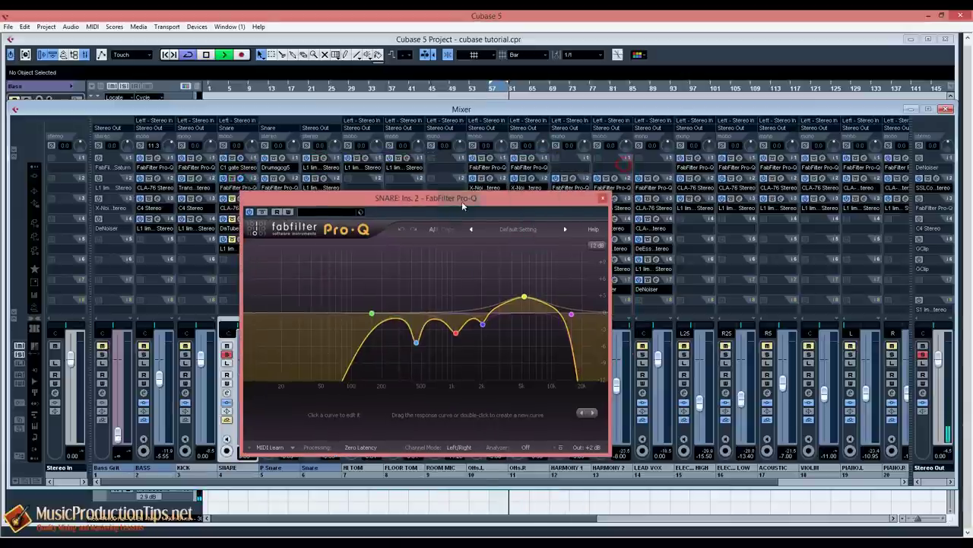
pyautogui.moveTo(484, 161); pyautogui.dragTo(543, 149)
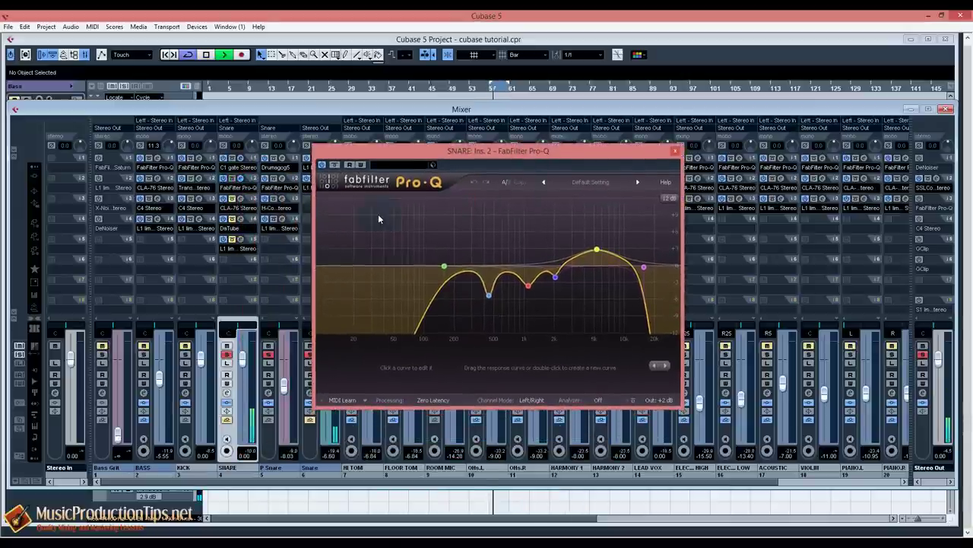
pyautogui.press('space')
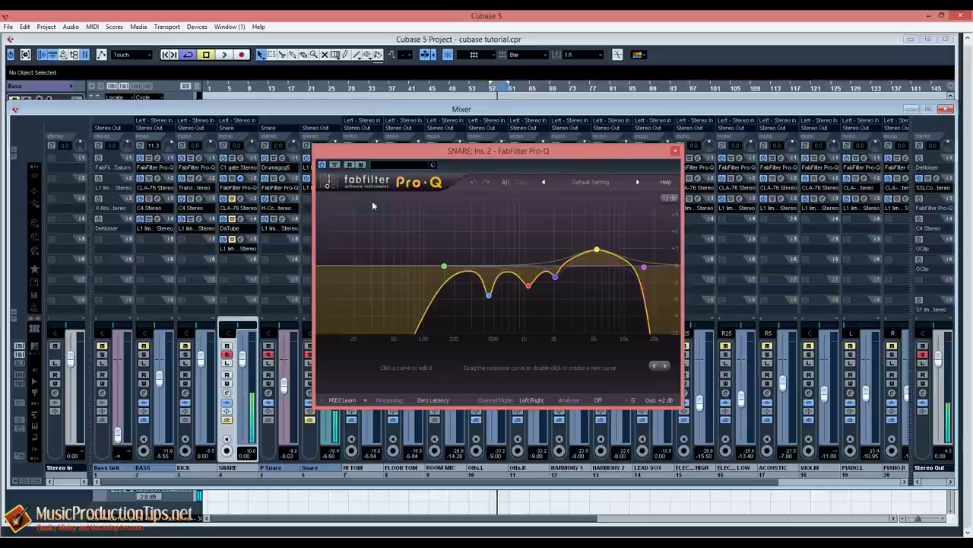
pyautogui.moveTo(478, 298)
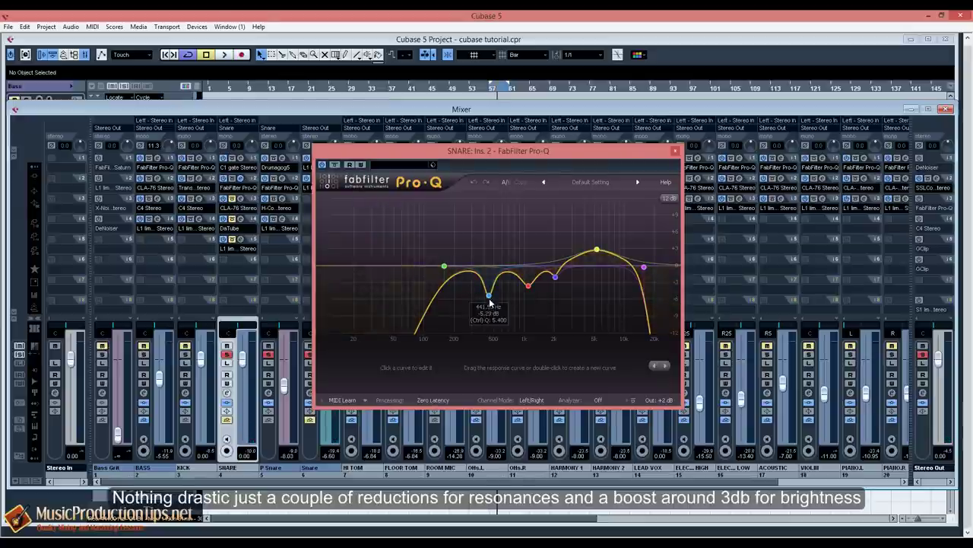
pyautogui.moveTo(599, 254)
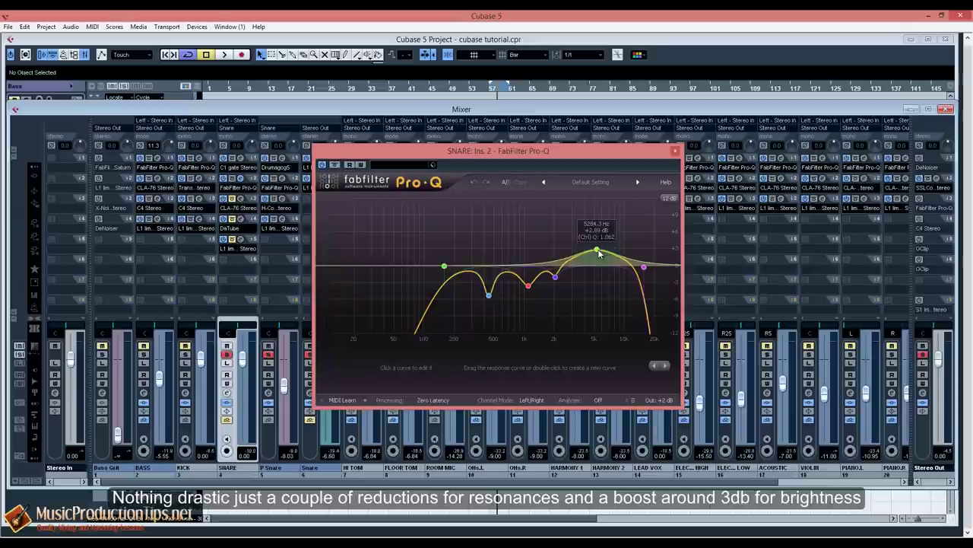
# Play the snare while toggling the Pro-Q bypass to compare it without and with EQ, and close the EQ window.
pyautogui.press('space')
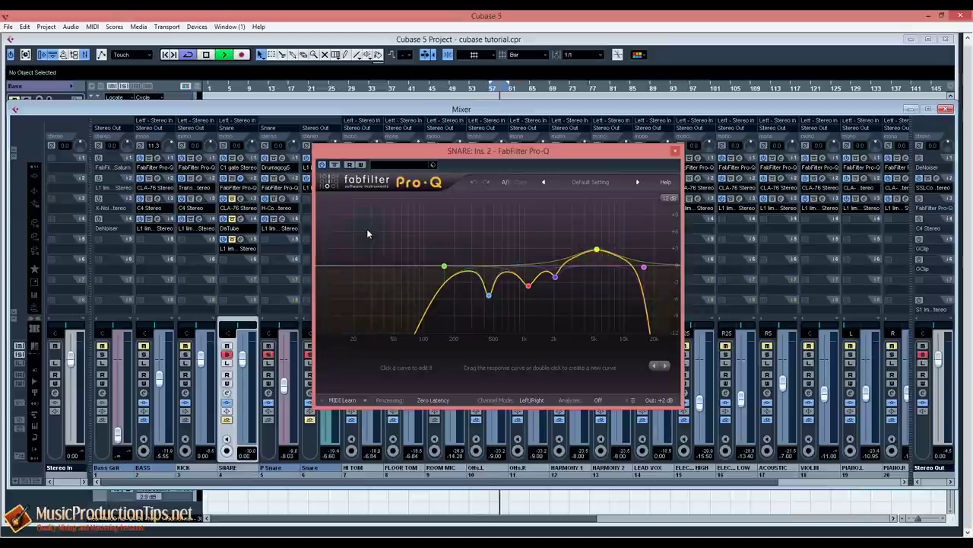
pyautogui.click(336, 165)
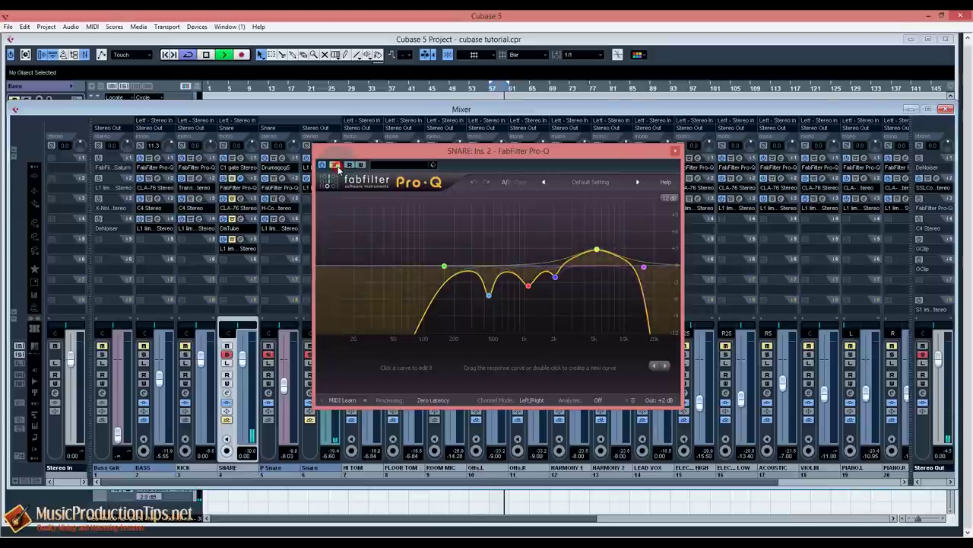
pyautogui.click(336, 166)
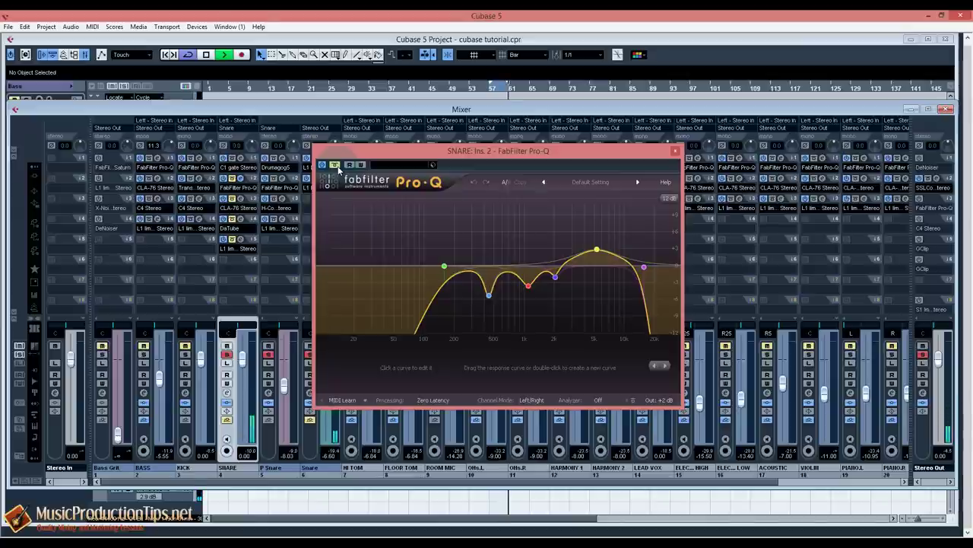
pyautogui.click(336, 165)
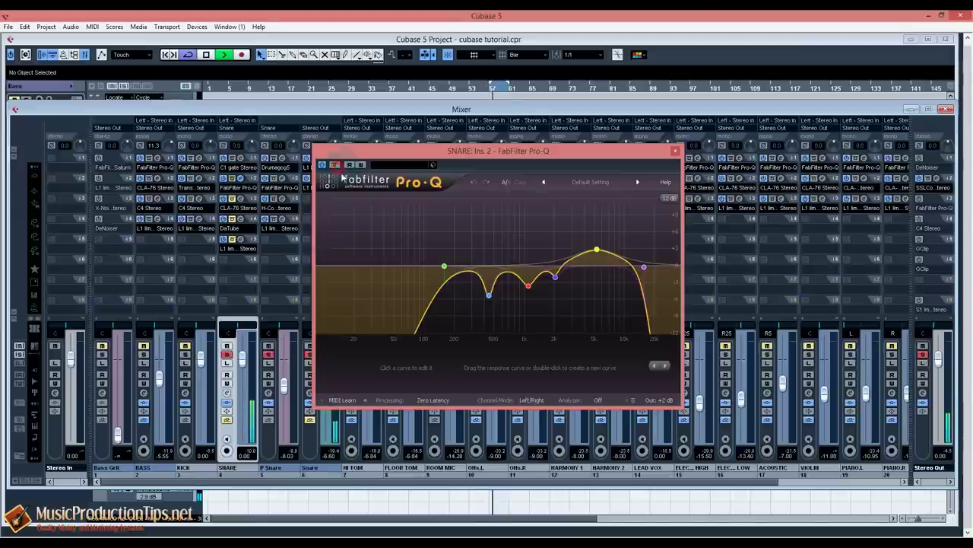
pyautogui.moveTo(609, 151); pyautogui.dragTo(592, 146)
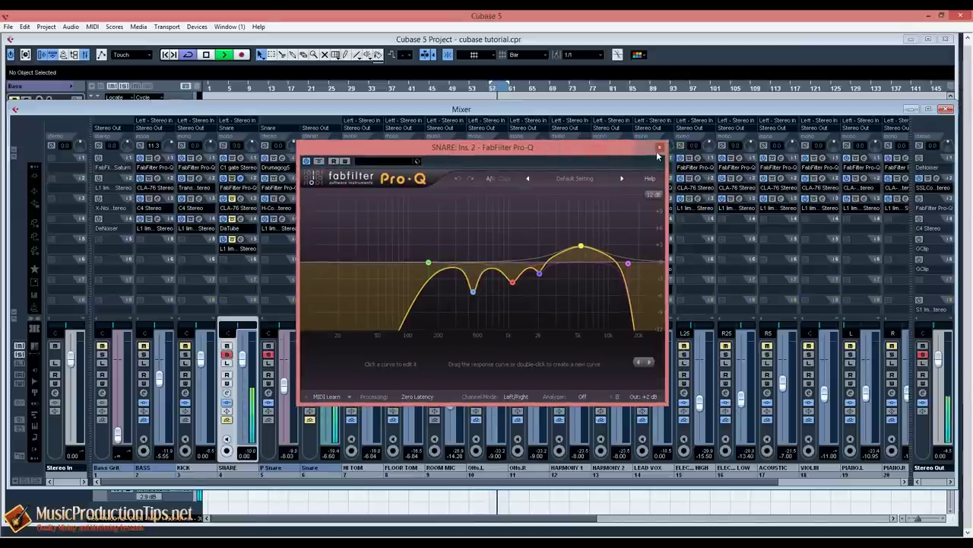
pyautogui.press('space')
pyautogui.click(660, 147)
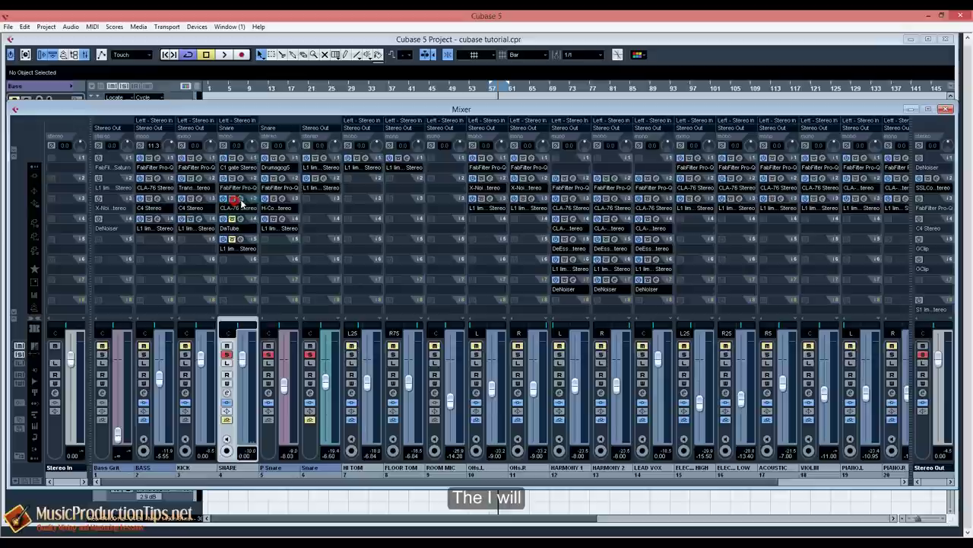
# Activate the CLA-76 compressor on SNARE with its window open and review its input, attack and release settings.
pyautogui.click(235, 201)
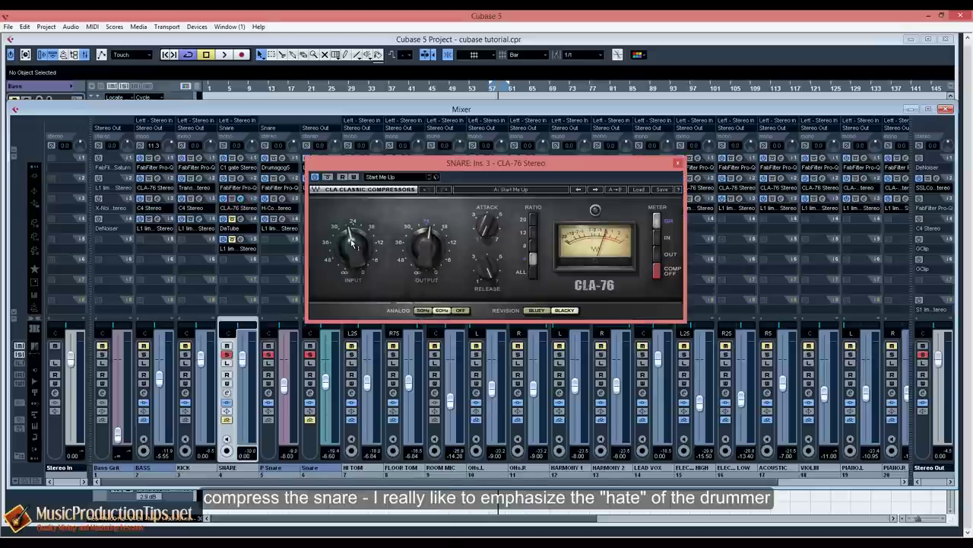
pyautogui.moveTo(352, 243)
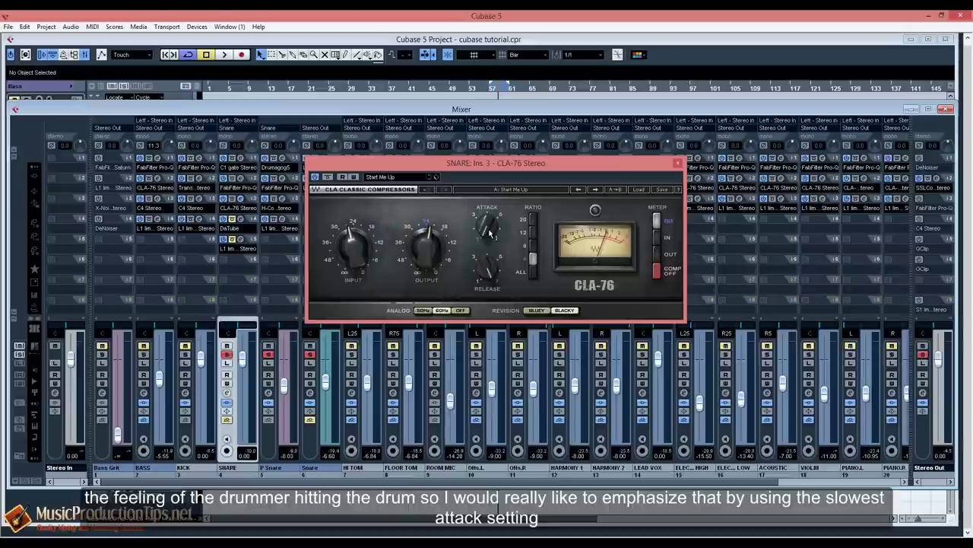
pyautogui.moveTo(490, 233); pyautogui.dragTo(492, 227)
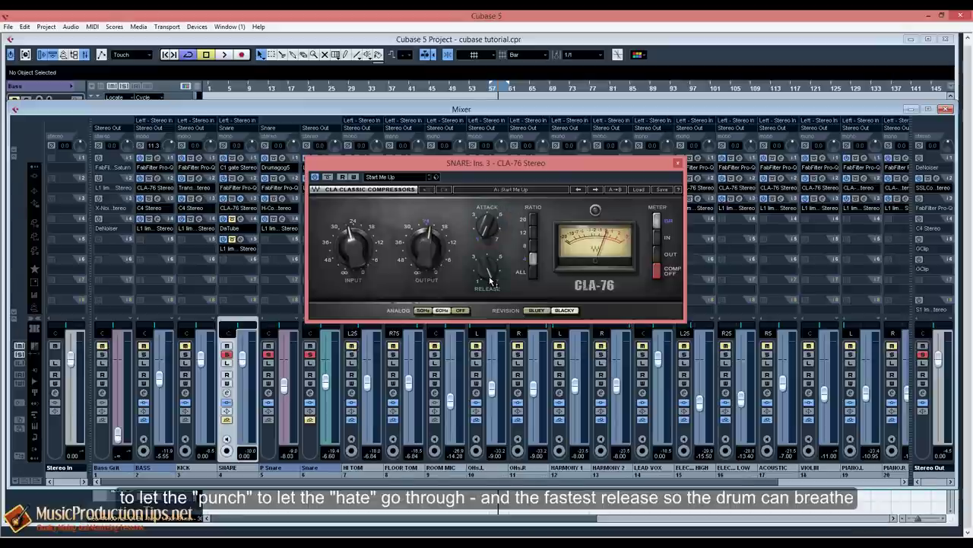
pyautogui.moveTo(491, 281)
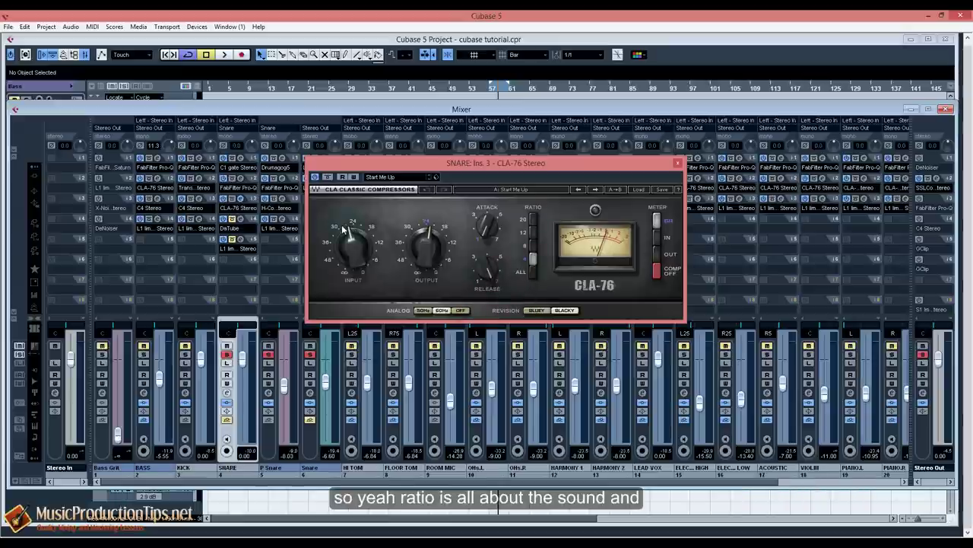
# Play the snare while toggling the CLA-76 bypass to compare it without and with compression, and close the compressor window.
pyautogui.press('space')
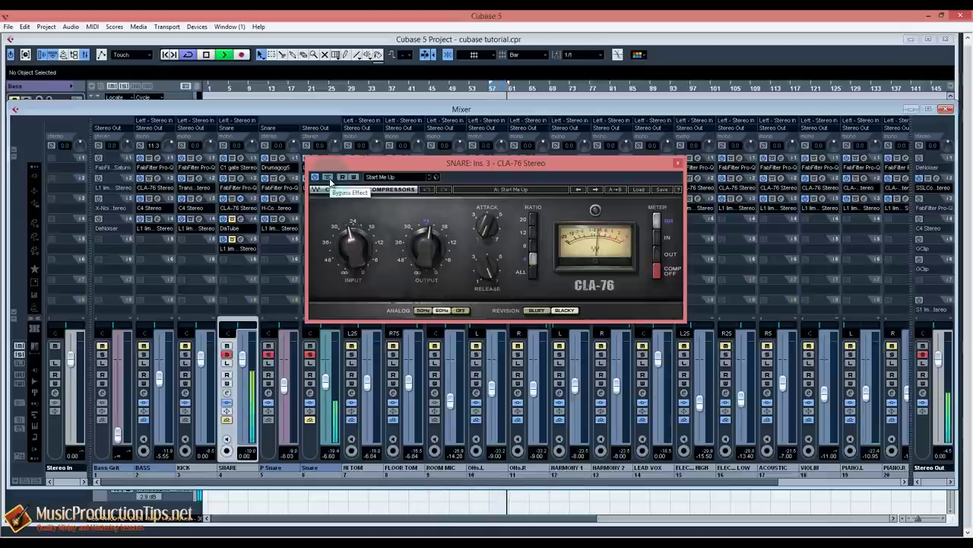
pyautogui.click(328, 177)
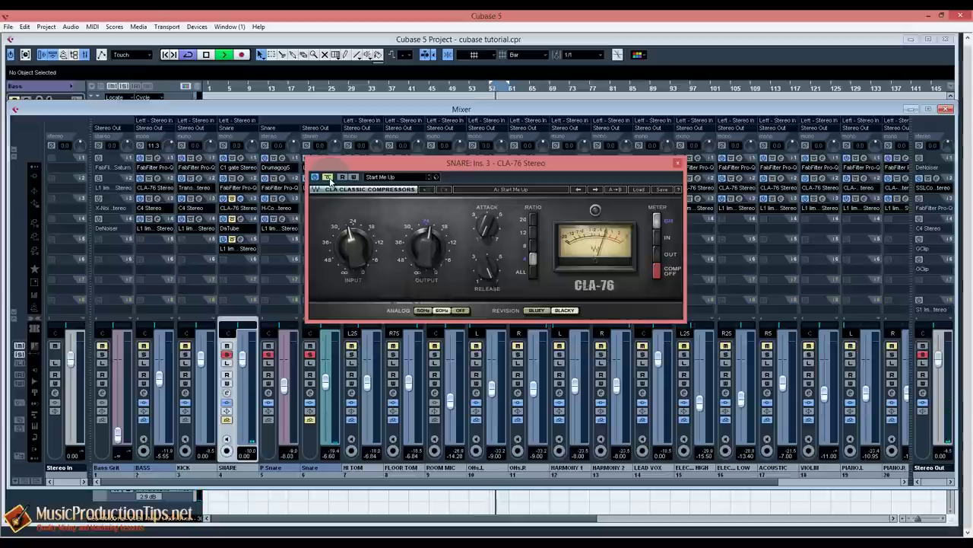
pyautogui.click(328, 177)
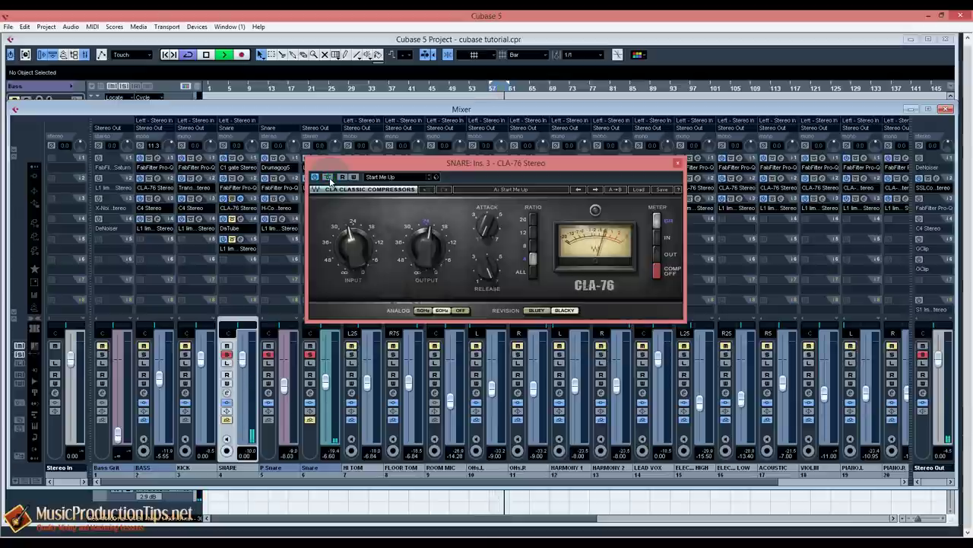
pyautogui.press('space')
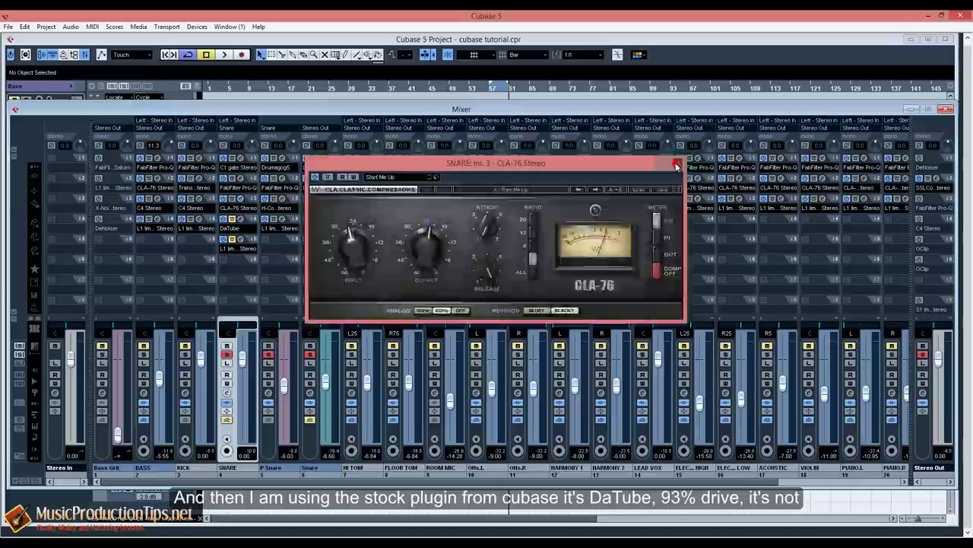
pyautogui.click(223, 198)
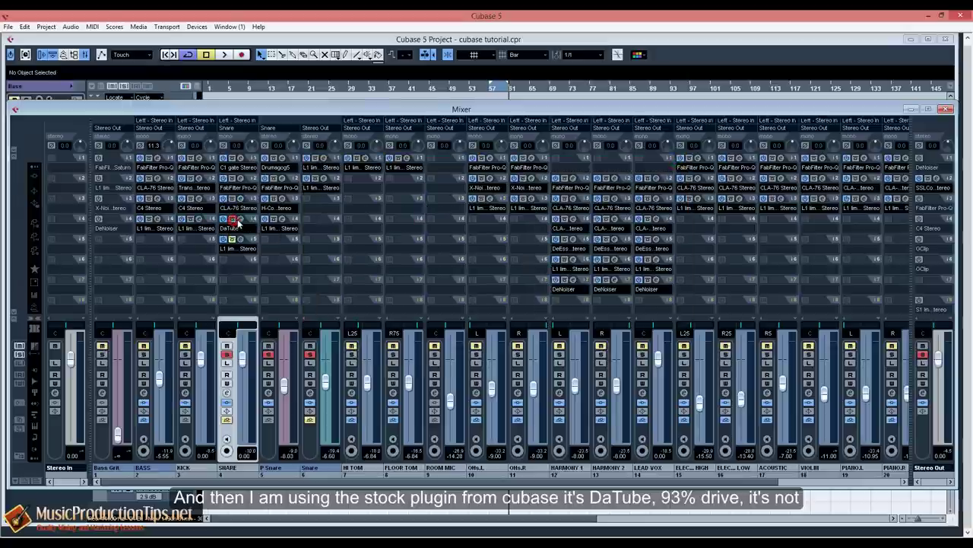
# Activate DaTube on SNARE, compare the playing snare with the effect bypassed and active, and close its window.
pyautogui.click(228, 219)
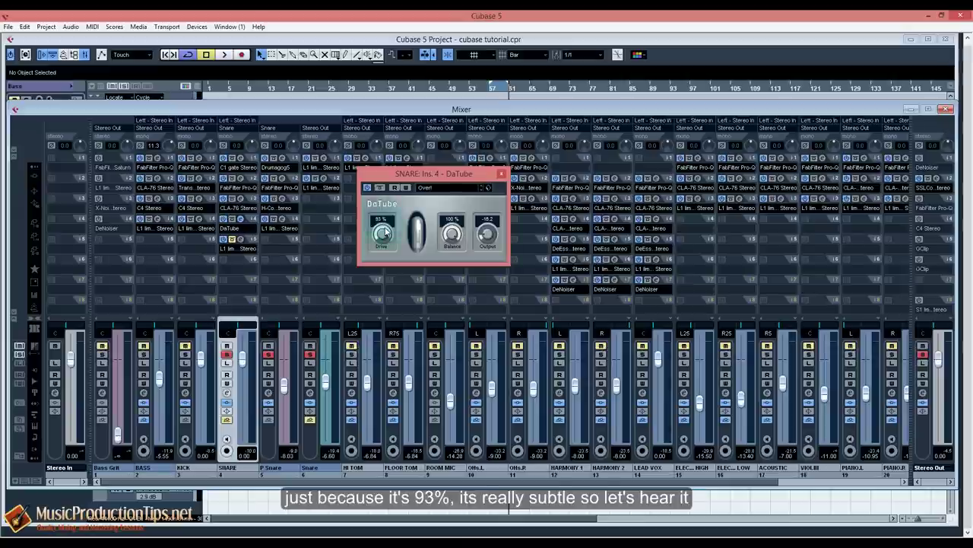
pyautogui.moveTo(398, 181); pyautogui.dragTo(407, 181)
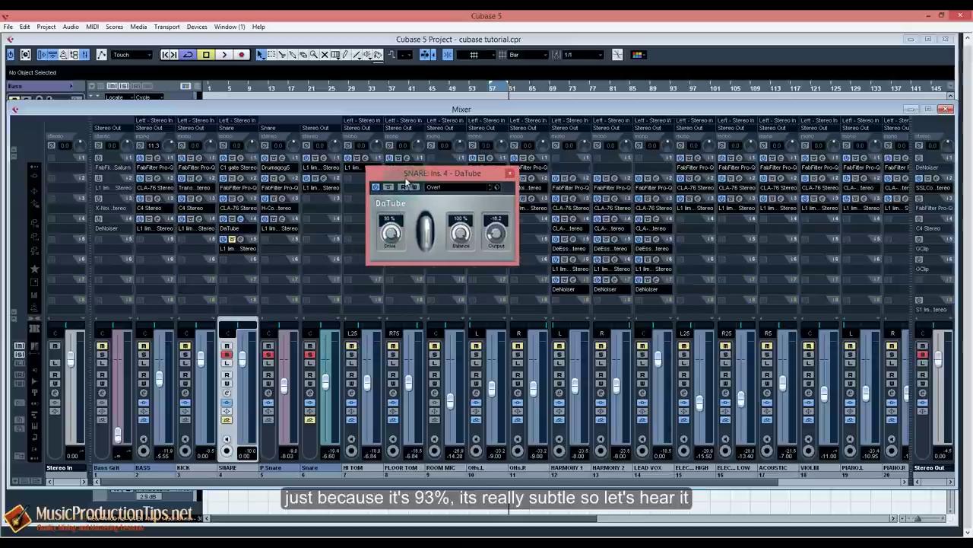
pyautogui.press('space')
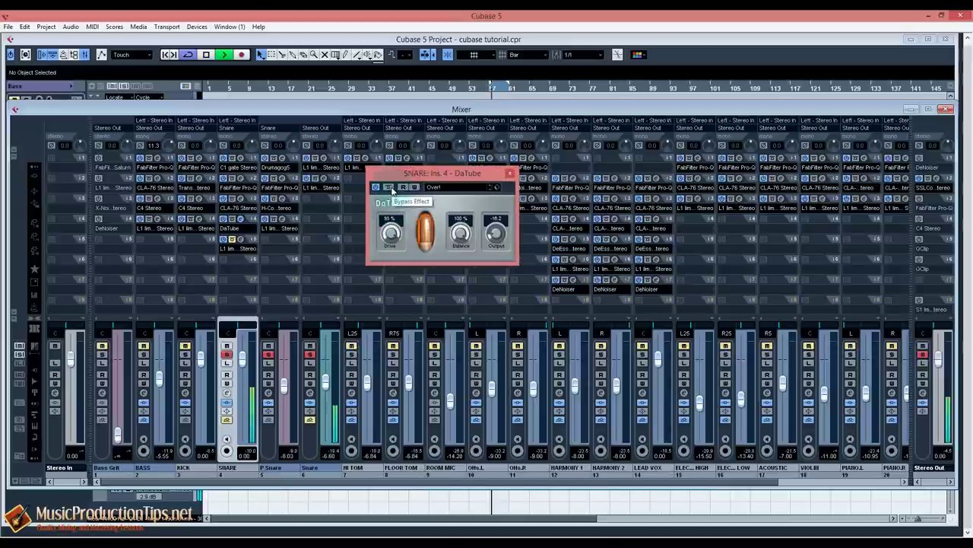
pyautogui.click(389, 187)
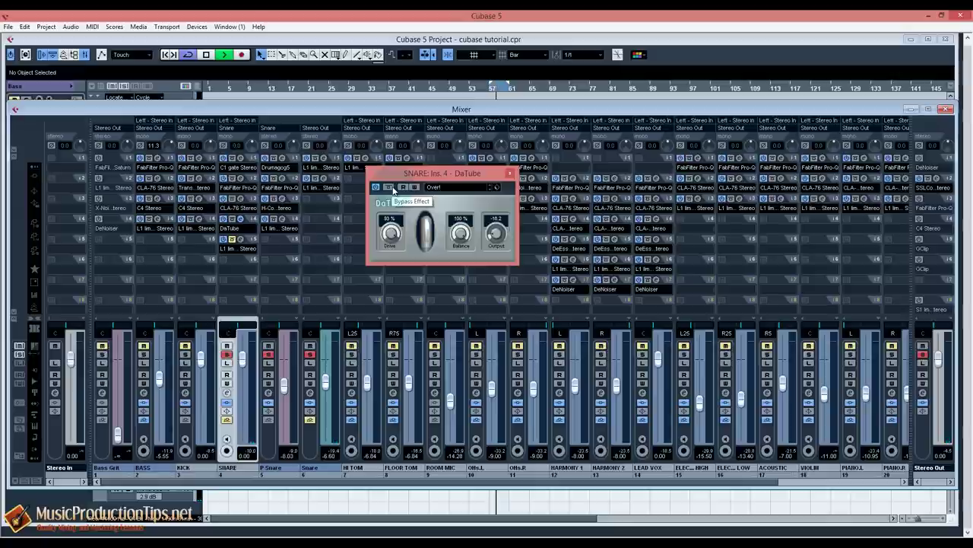
pyautogui.click(390, 187)
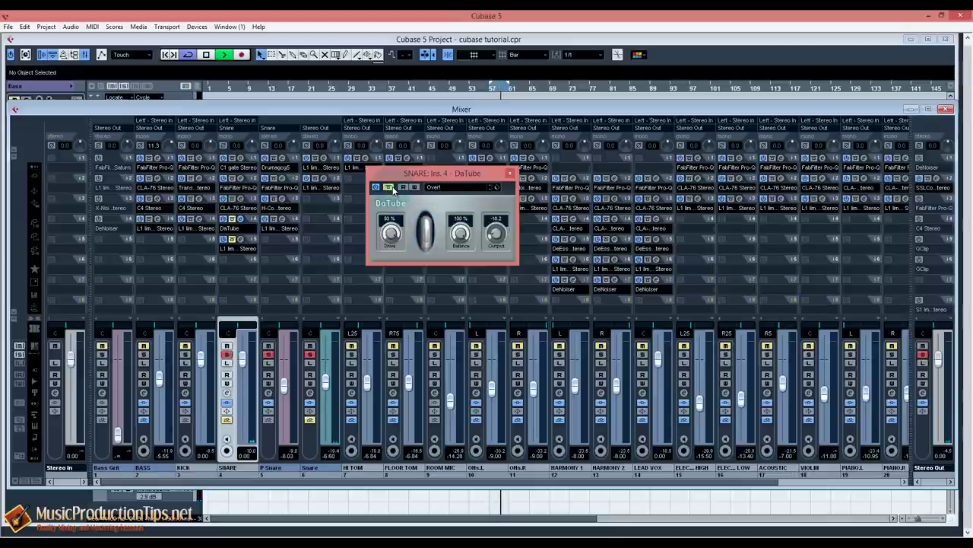
pyautogui.click(393, 189)
pyautogui.press('space')
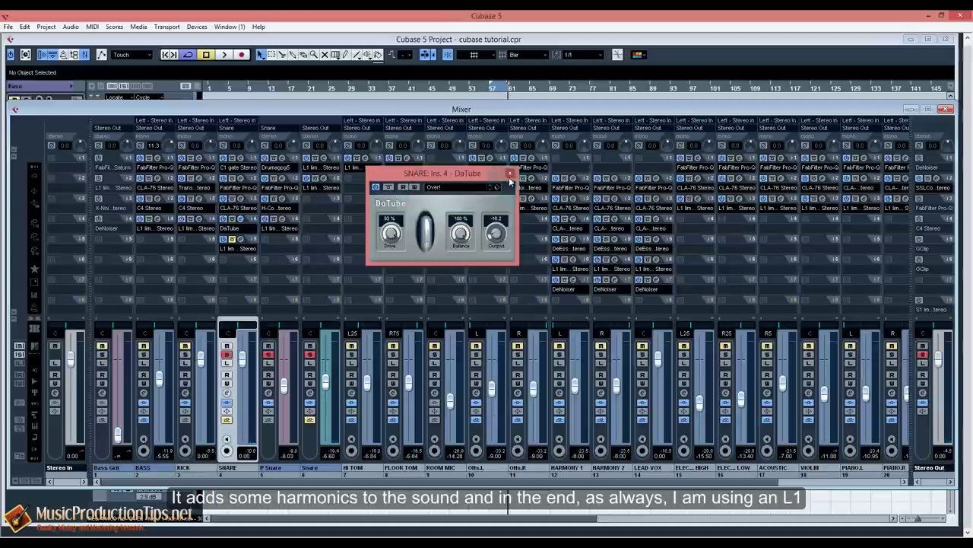
pyautogui.click(510, 173)
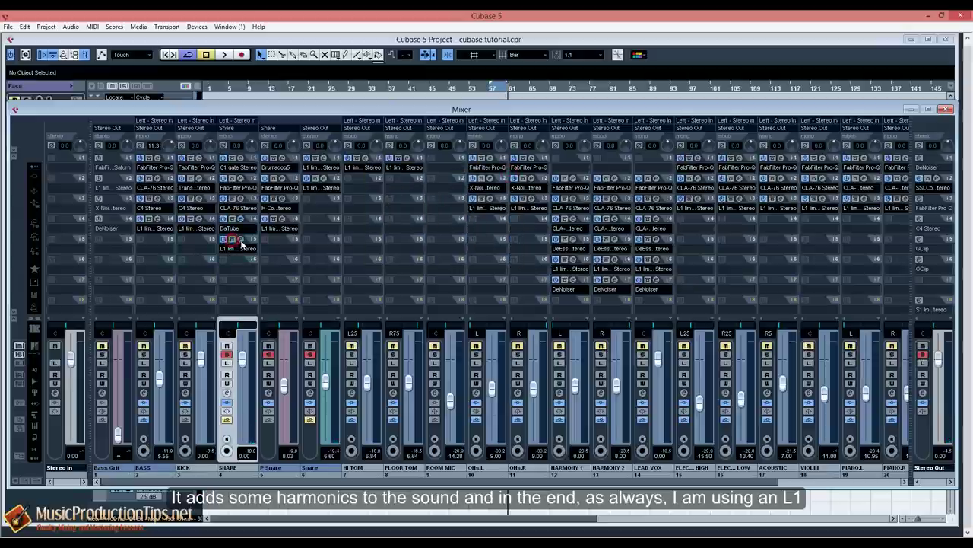
# Activate the L1 limiter on SNARE with its window open, audition the limited snare and close the window.
pyautogui.click(241, 240)
pyautogui.press('space')
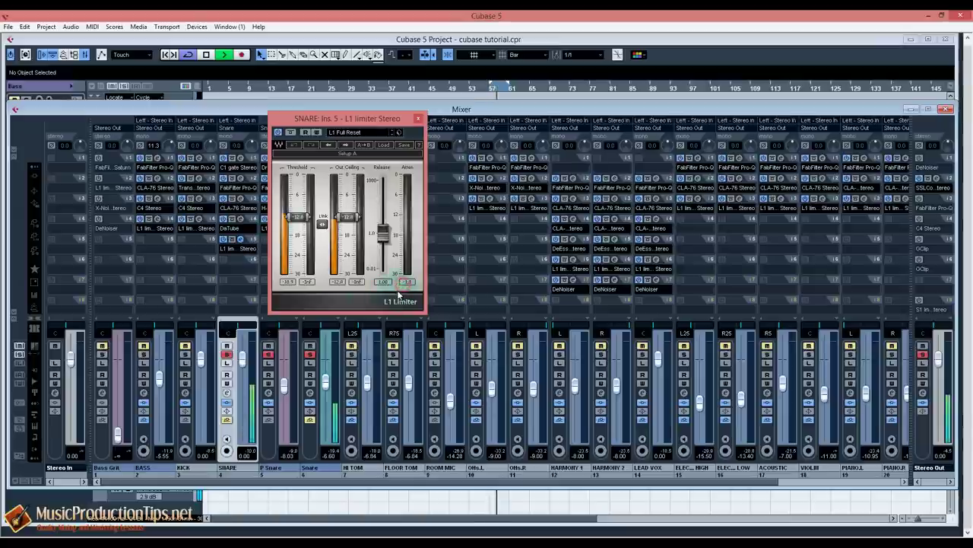
pyautogui.press('space')
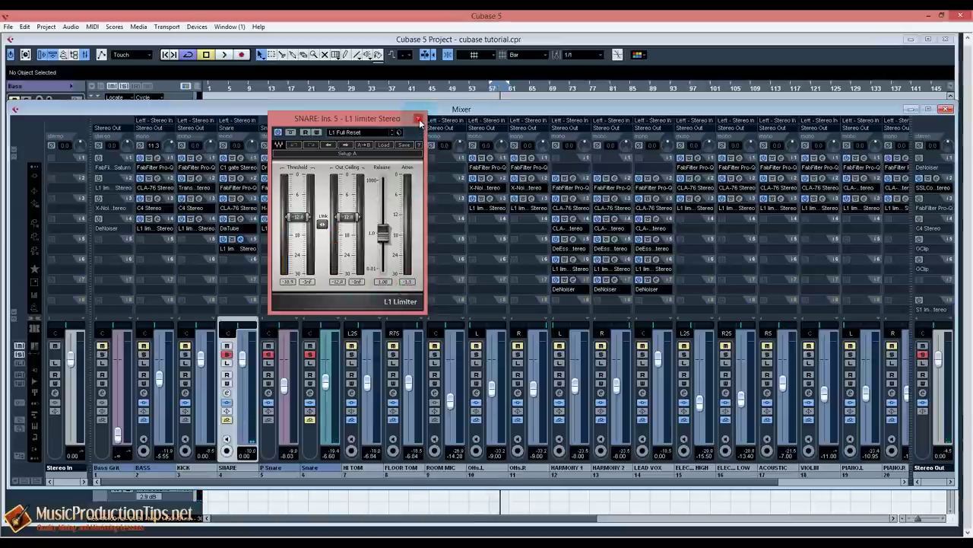
pyautogui.click(418, 119)
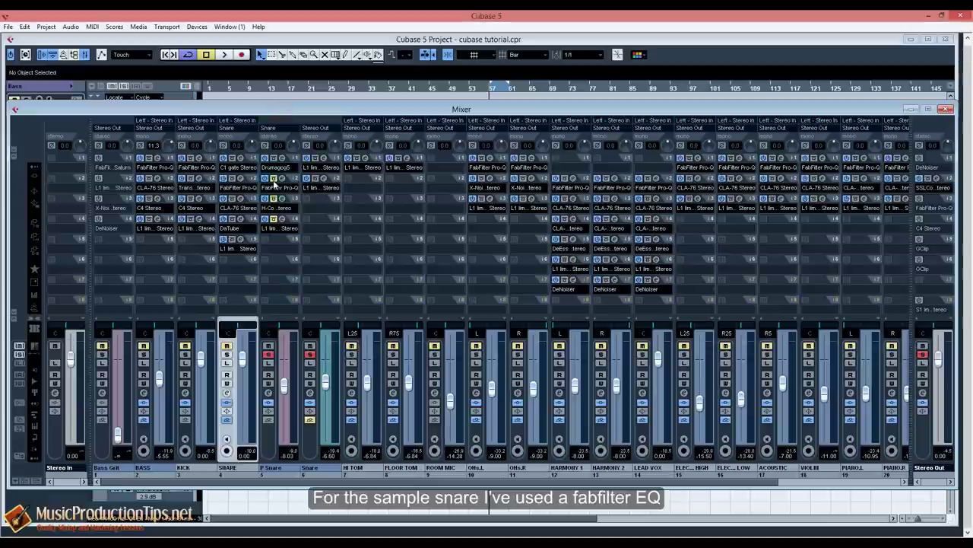
# Activate the FabFilter Pro-Q on P Snare, compare the sample with the EQ bypassed and active, and inspect its two cut bands.
pyautogui.click(274, 179)
pyautogui.press('space')
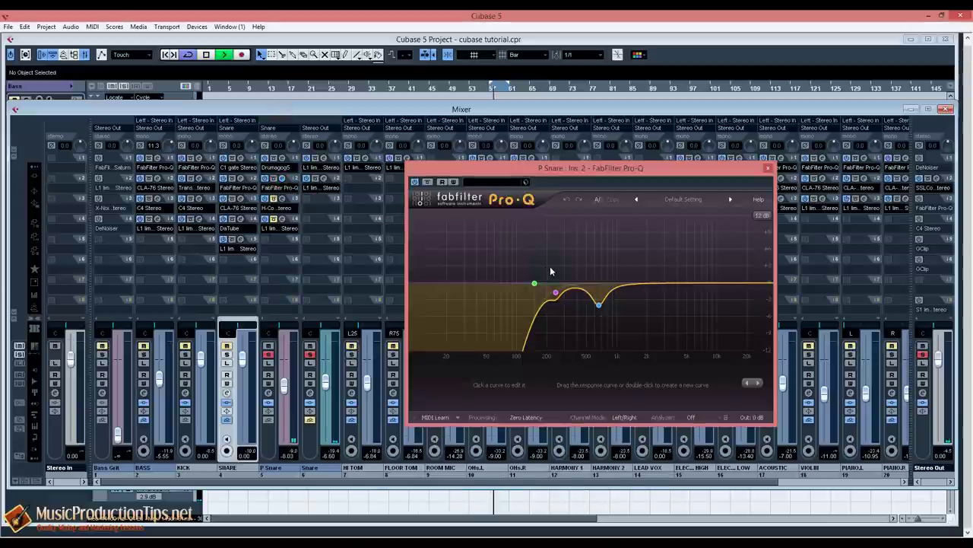
pyautogui.click(430, 183)
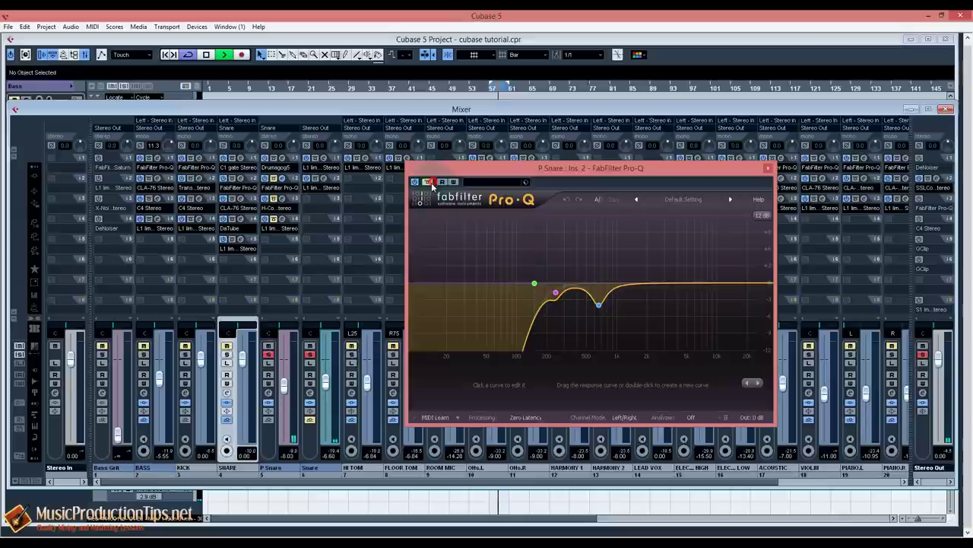
pyautogui.click(430, 182)
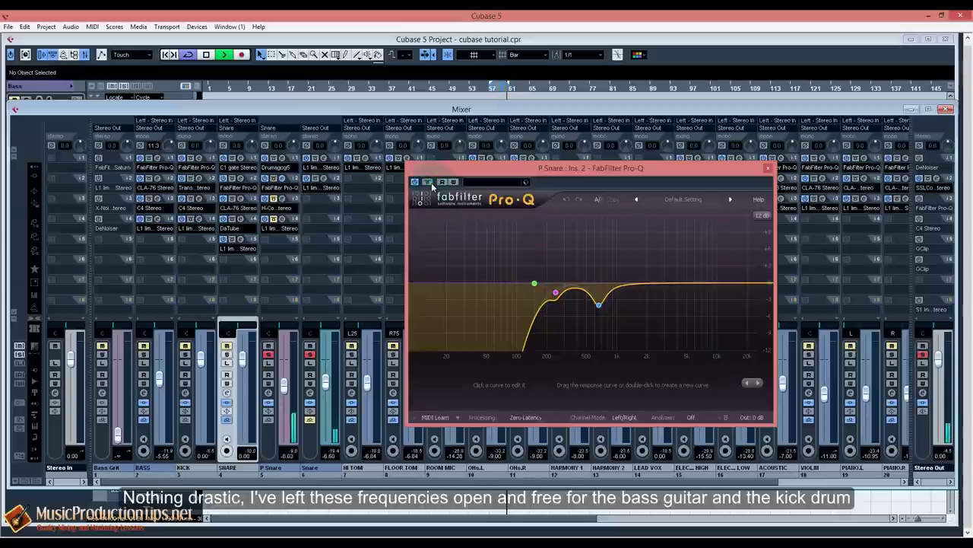
pyautogui.press('space')
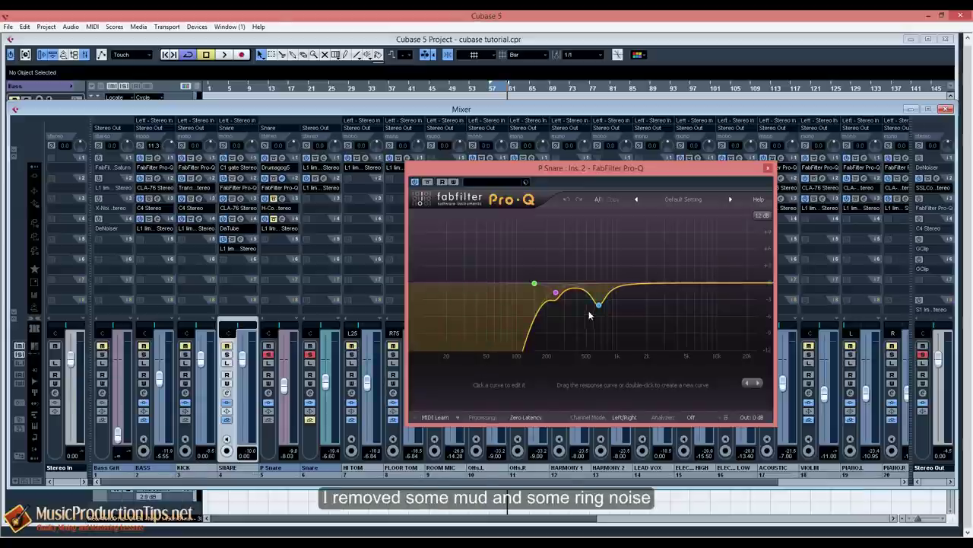
pyautogui.moveTo(556, 299)
pyautogui.moveTo(599, 306)
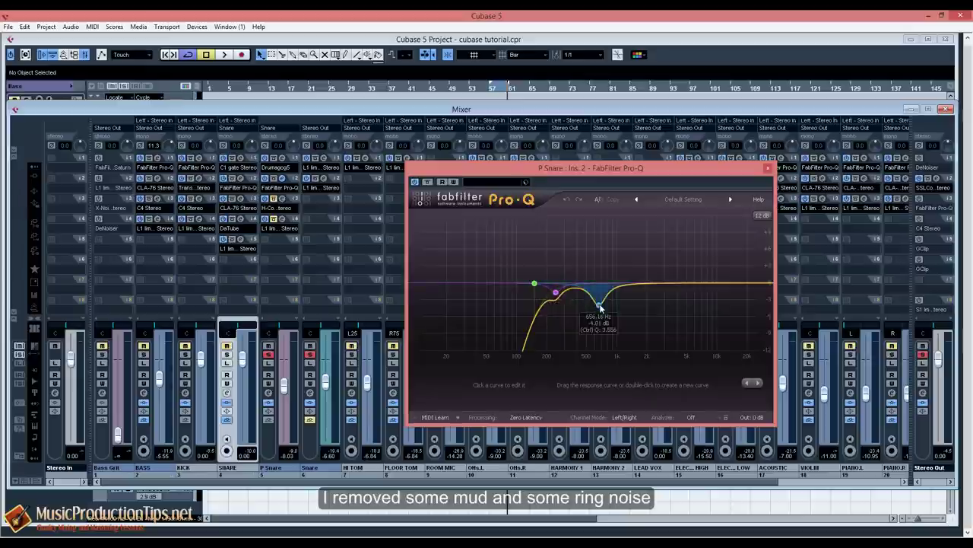
# Close the Pro-Q window, activate the H-Comp on P Snare, inspect its ratio, punch and attack settings, and audition the compressed sample.
pyautogui.click(767, 168)
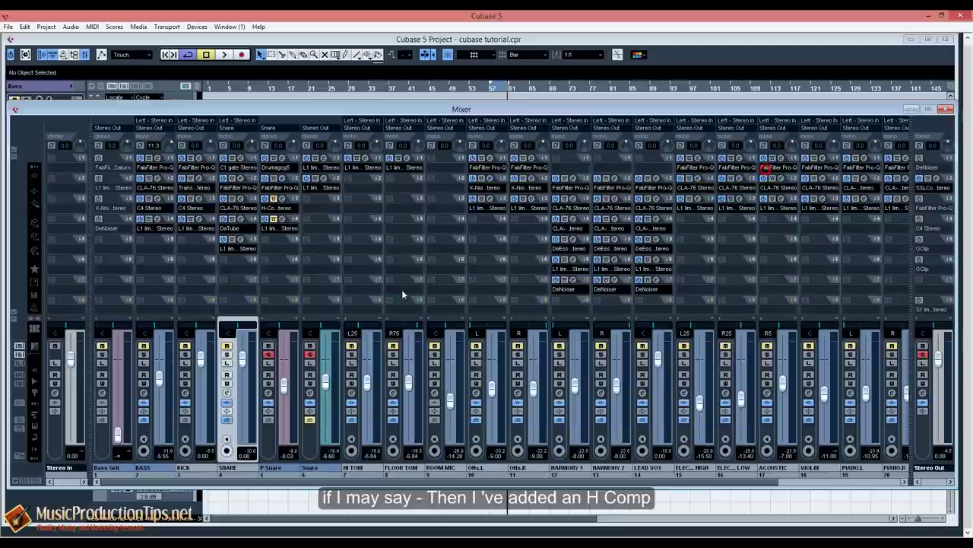
pyautogui.click(284, 199)
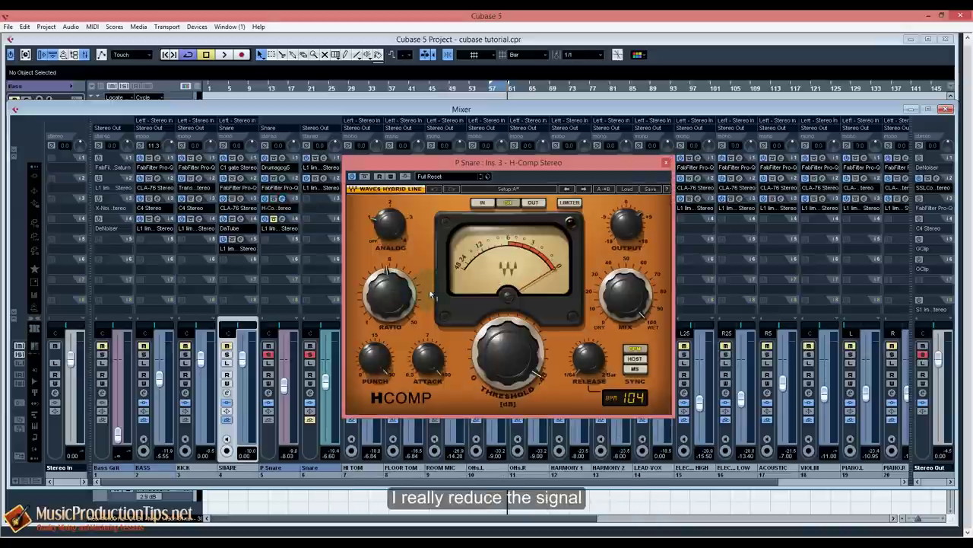
pyautogui.moveTo(392, 306)
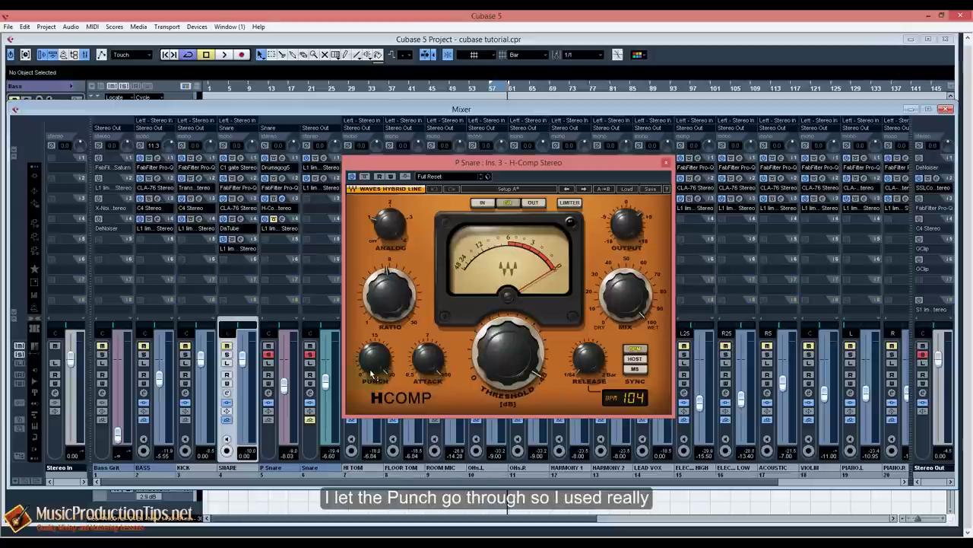
pyautogui.moveTo(372, 374)
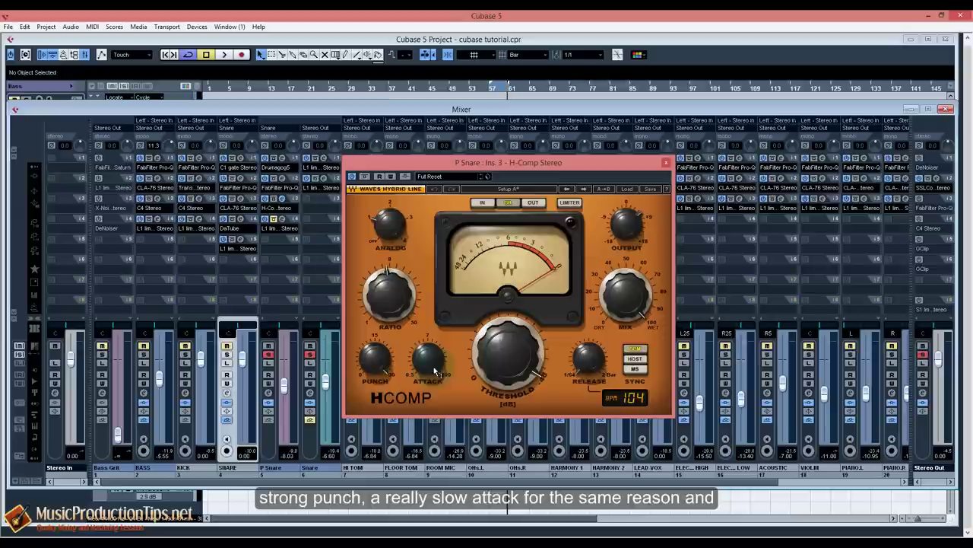
pyautogui.moveTo(436, 371)
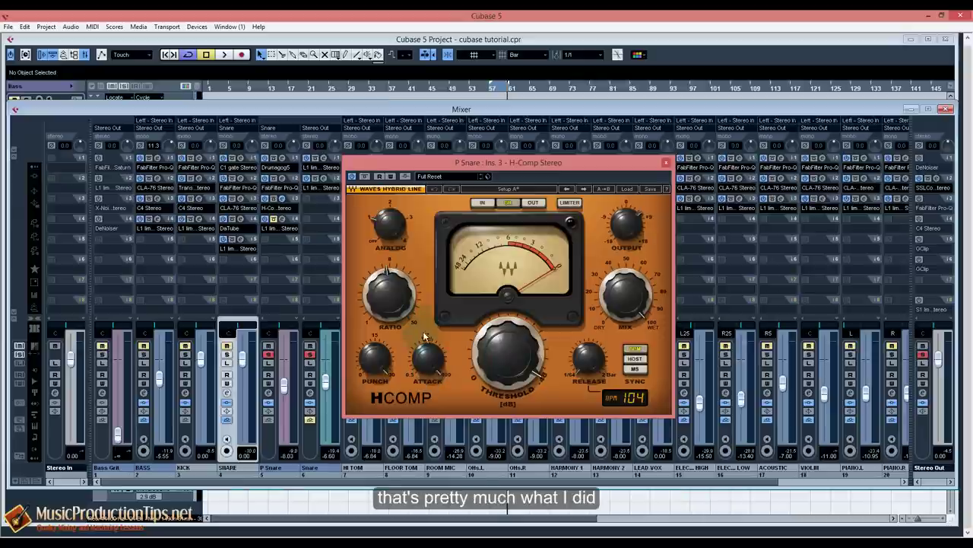
pyautogui.press('space')
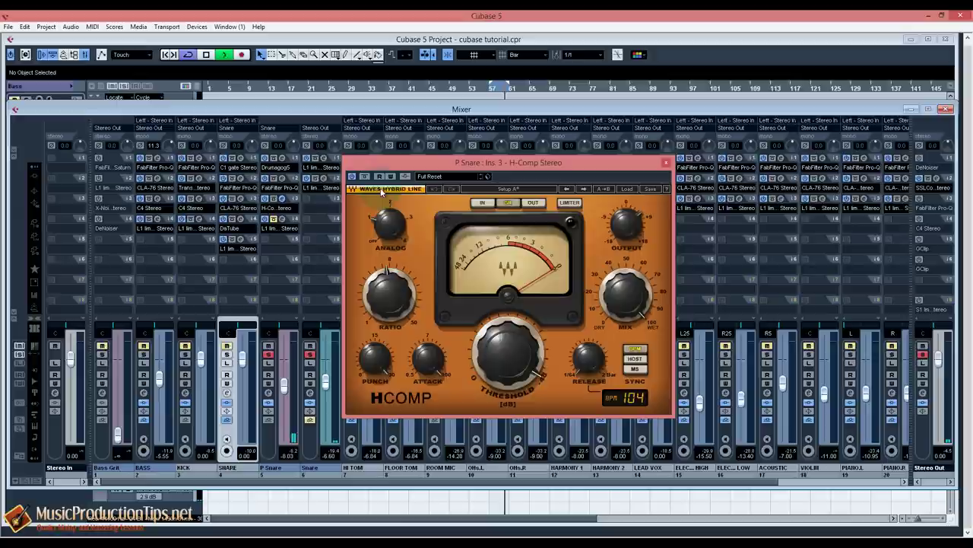
pyautogui.press('space')
# Activate the L1 limiter on P Snare, close the H-Comp window and audition the limited sample.
pyautogui.click(274, 219)
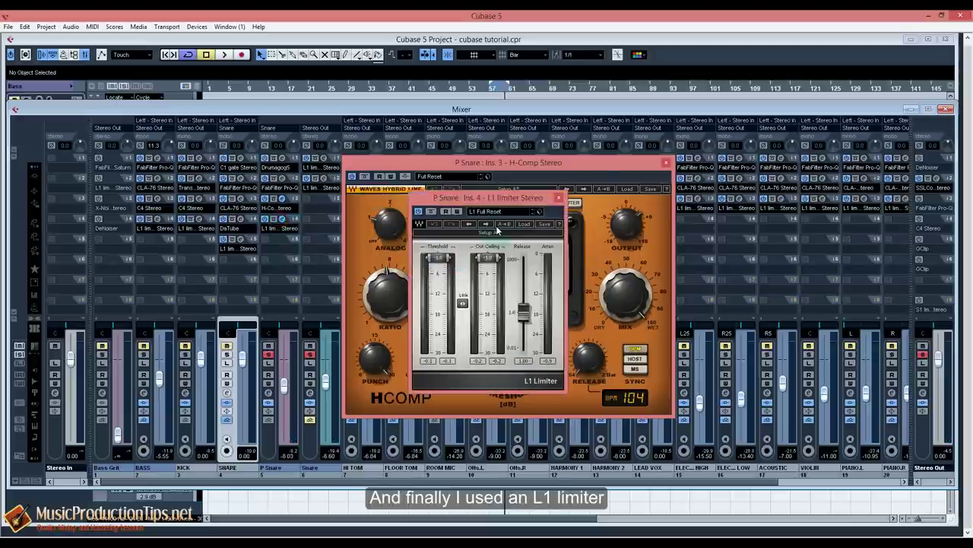
pyautogui.press('space')
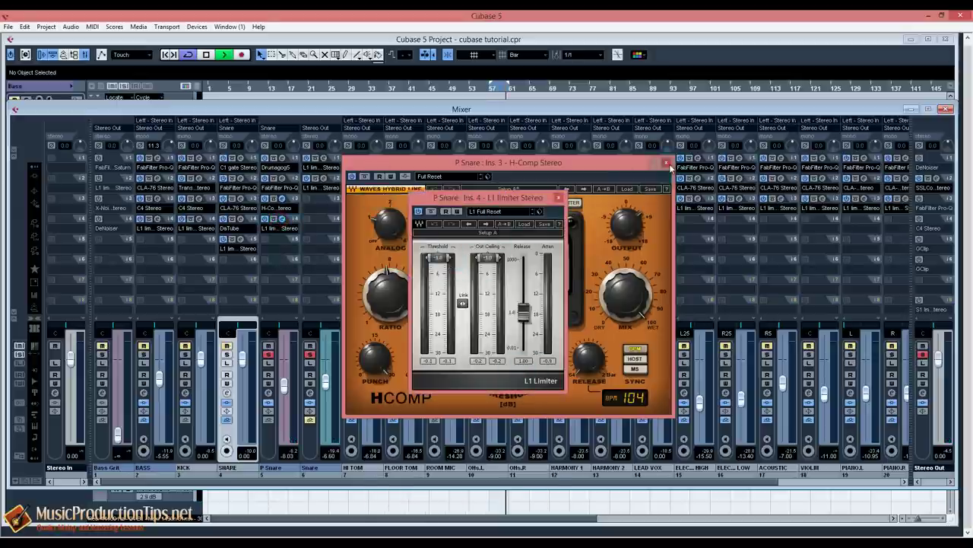
pyautogui.click(667, 162)
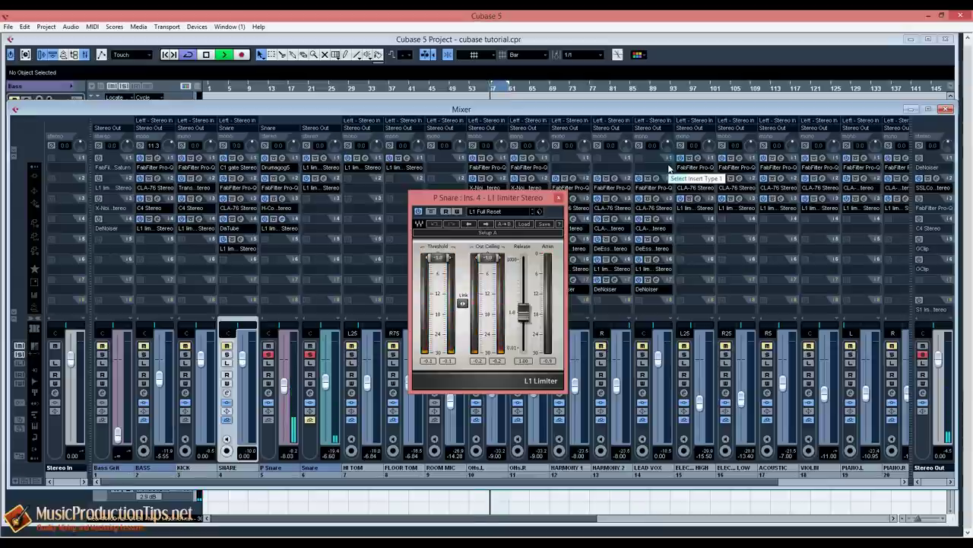
pyautogui.press('space')
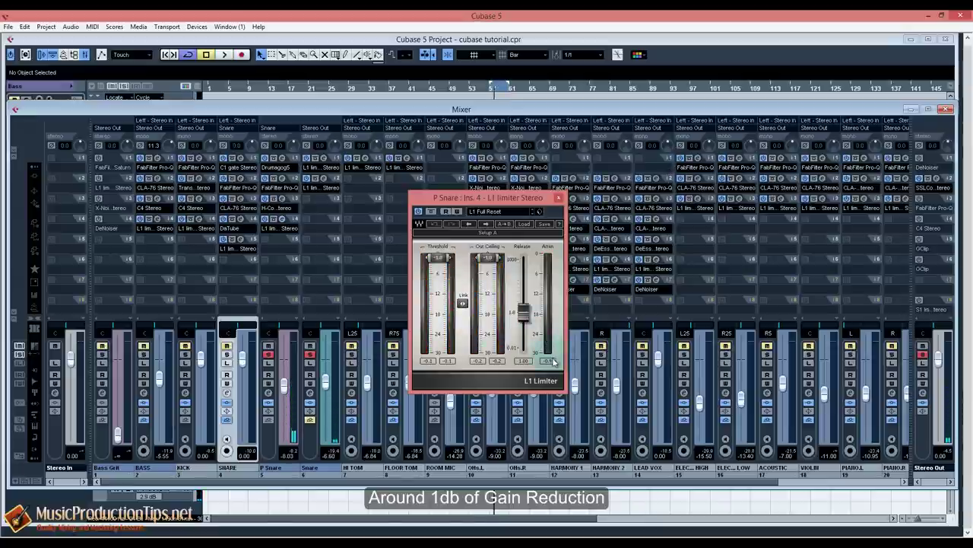
pyautogui.press('space')
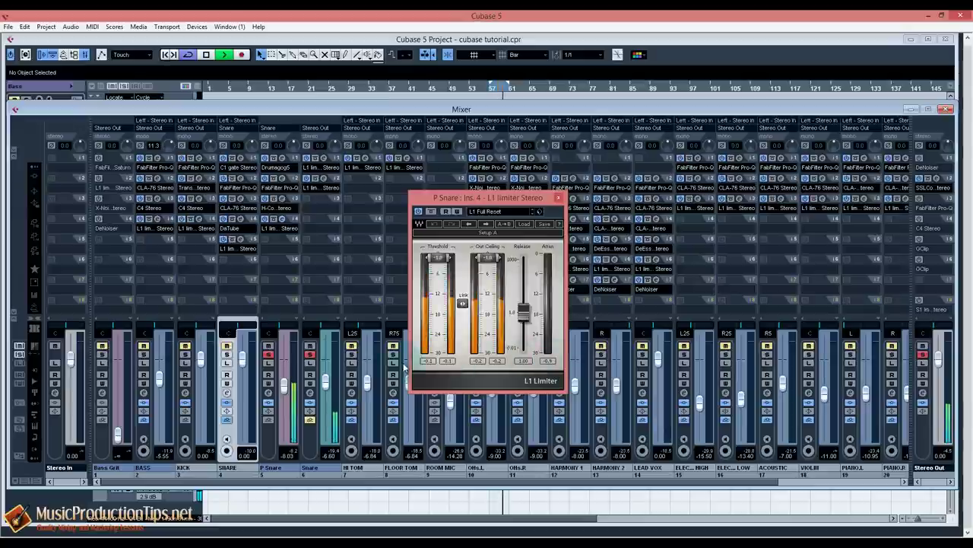
pyautogui.press('space')
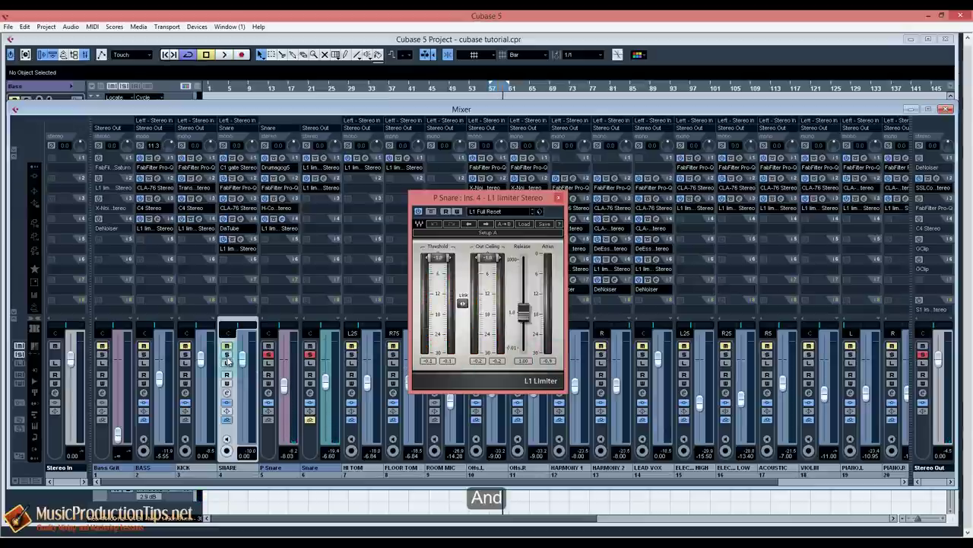
# Solo SNARE together with its sample layer, and open the Snare group's two L1 limiters side by side.
pyautogui.click(226, 345)
pyautogui.click(226, 354)
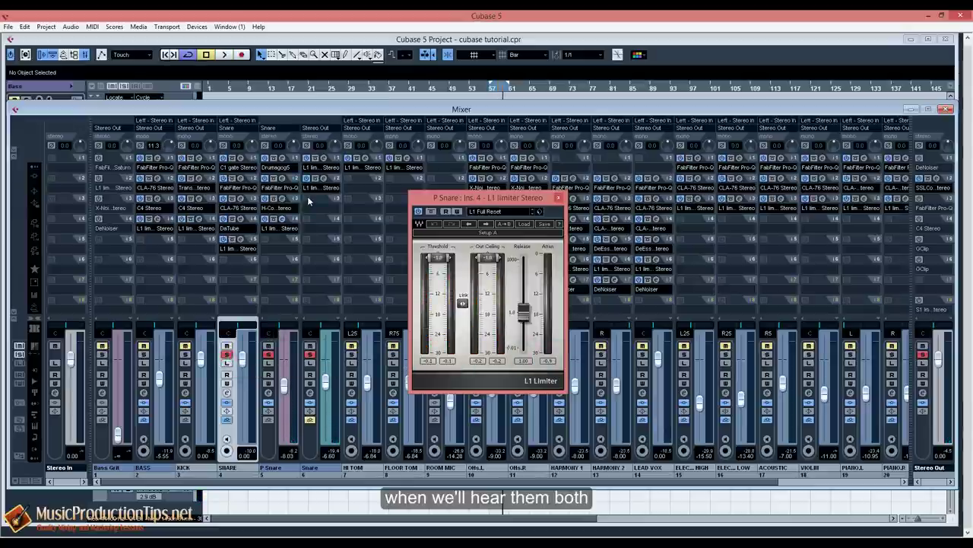
pyautogui.click(320, 166)
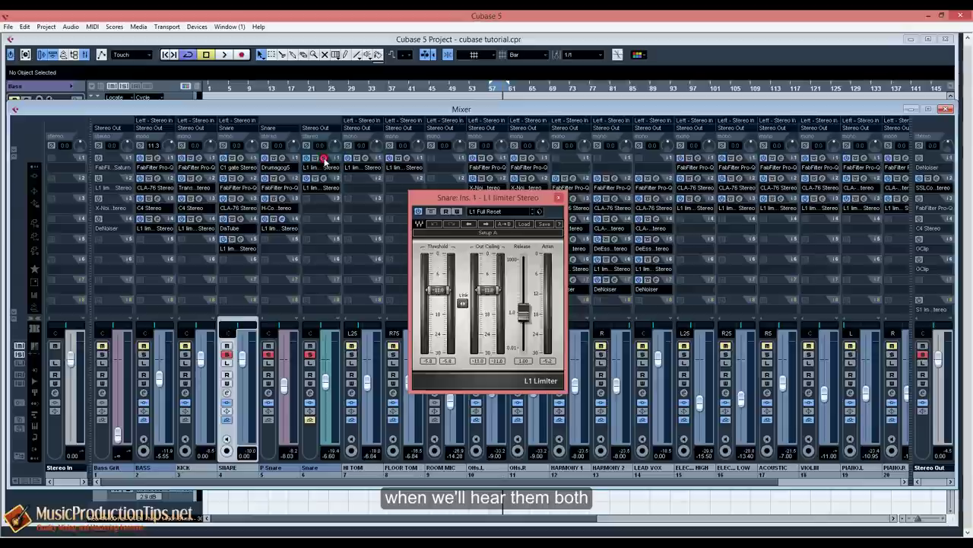
pyautogui.click(558, 197)
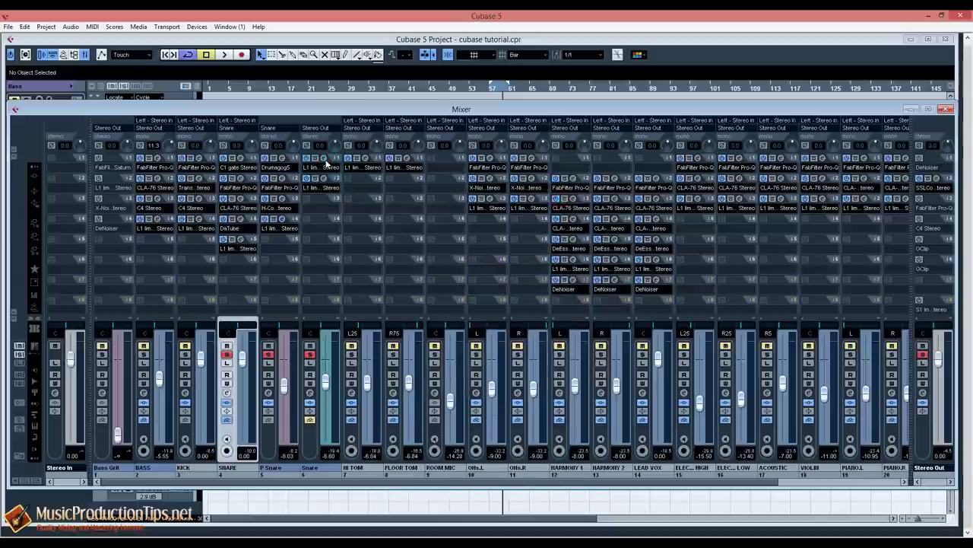
pyautogui.click(328, 161)
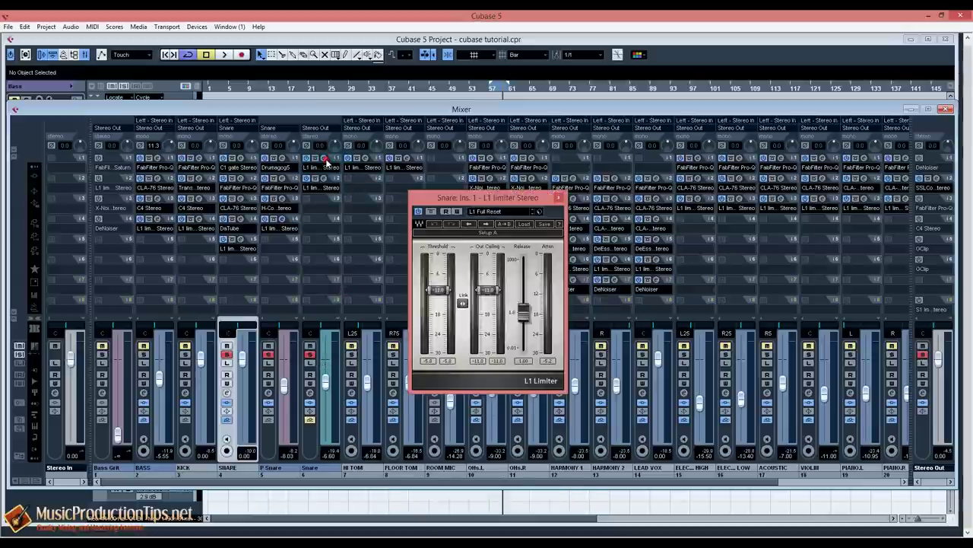
pyautogui.click(325, 187)
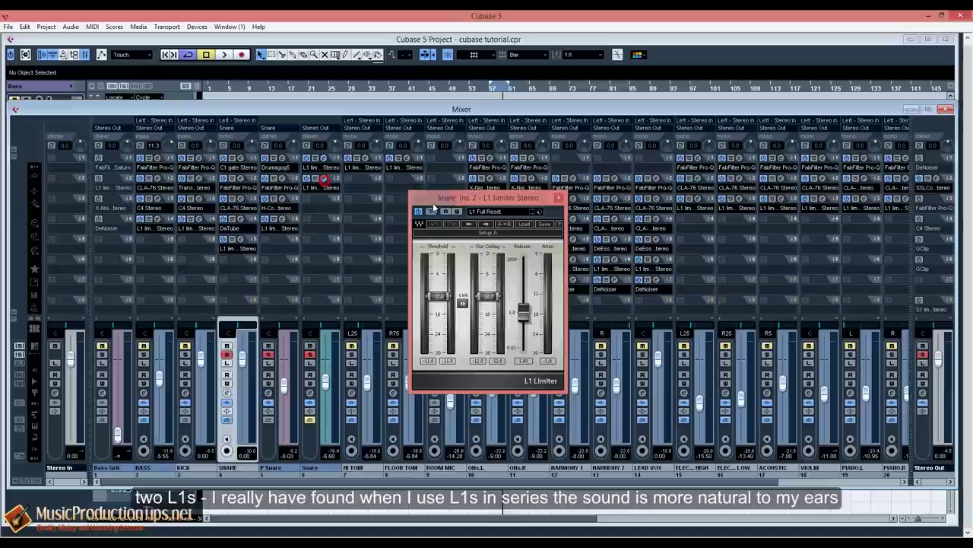
pyautogui.moveTo(563, 206); pyautogui.dragTo(589, 206)
pyautogui.moveTo(489, 199); pyautogui.dragTo(390, 200)
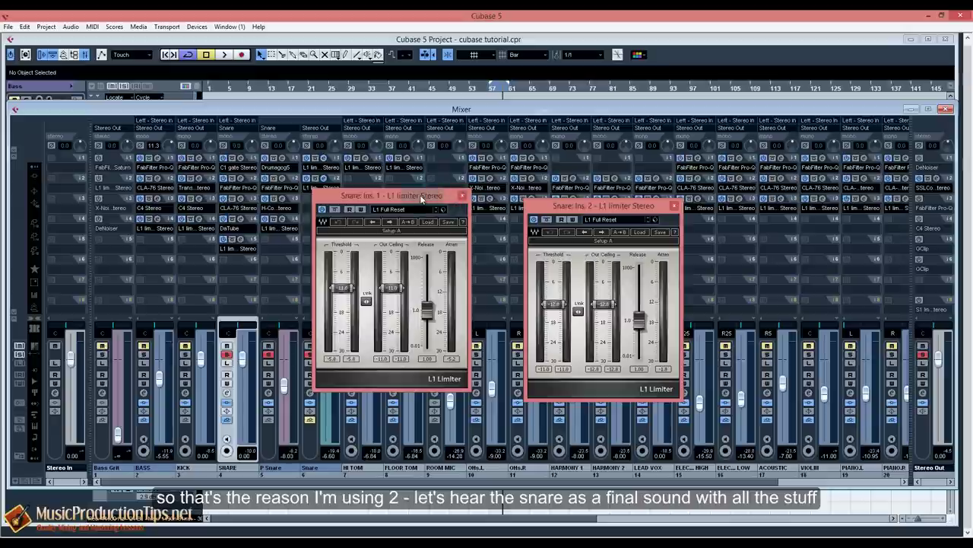
pyautogui.moveTo(371, 197); pyautogui.dragTo(391, 196)
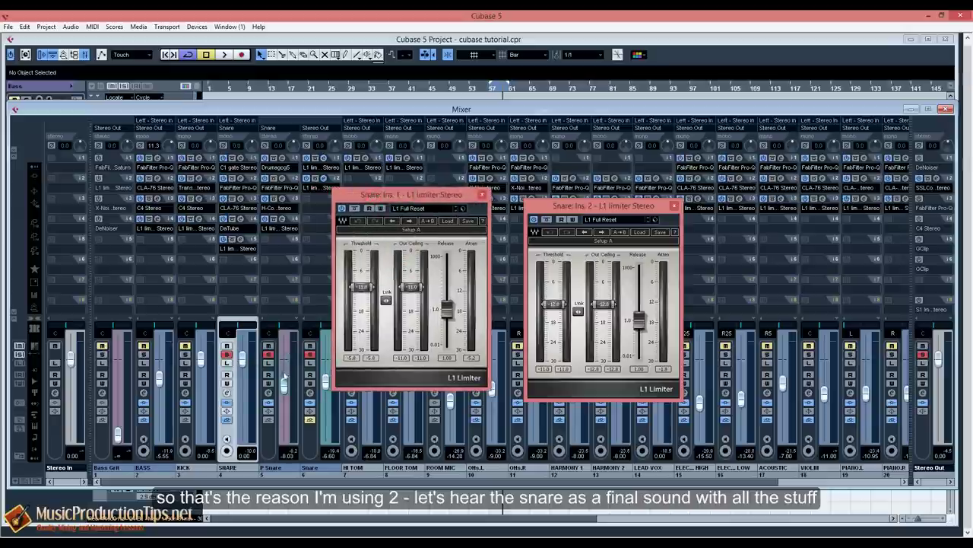
# Play the layered snare through the group's two L1 limiters, aligning their windows at the same height.
pyautogui.press('space')
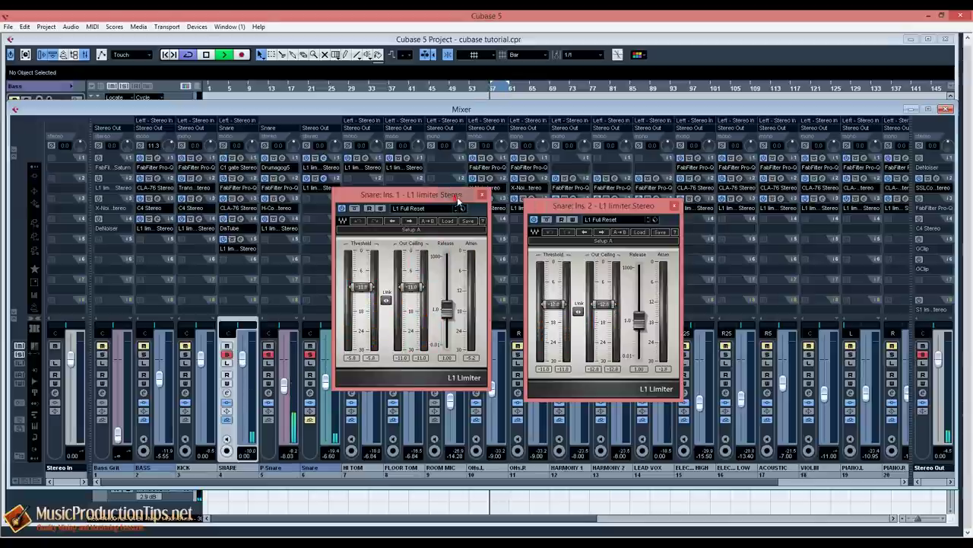
pyautogui.moveTo(426, 194); pyautogui.dragTo(451, 181)
pyautogui.moveTo(557, 205); pyautogui.dragTo(557, 179)
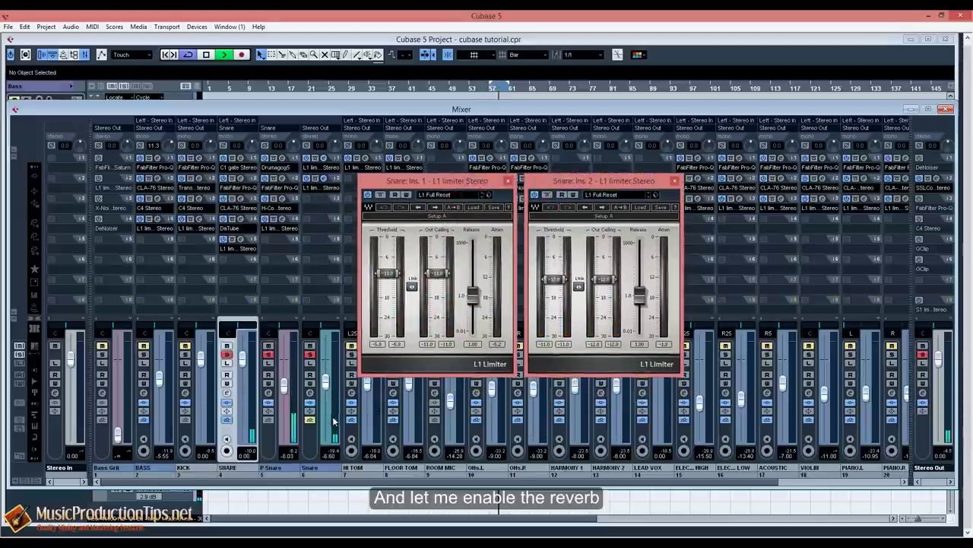
pyautogui.press('space')
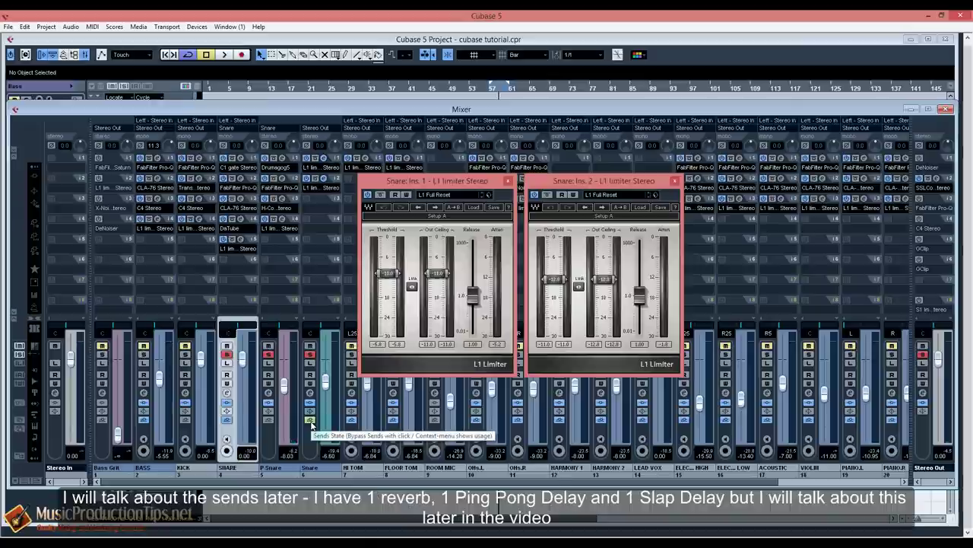
# Show the Rverb, Ping Pong and Slap channels, enable the Snare group's sends and play the snare with them.
pyautogui.hscroll(4, 629, 479)
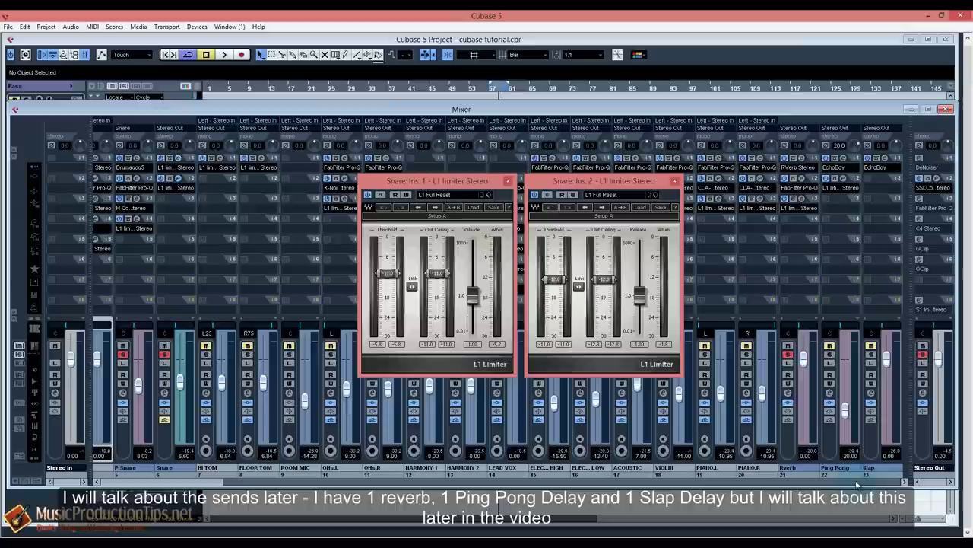
pyautogui.hscroll(-3, 837, 483)
pyautogui.hscroll(-1, 768, 484)
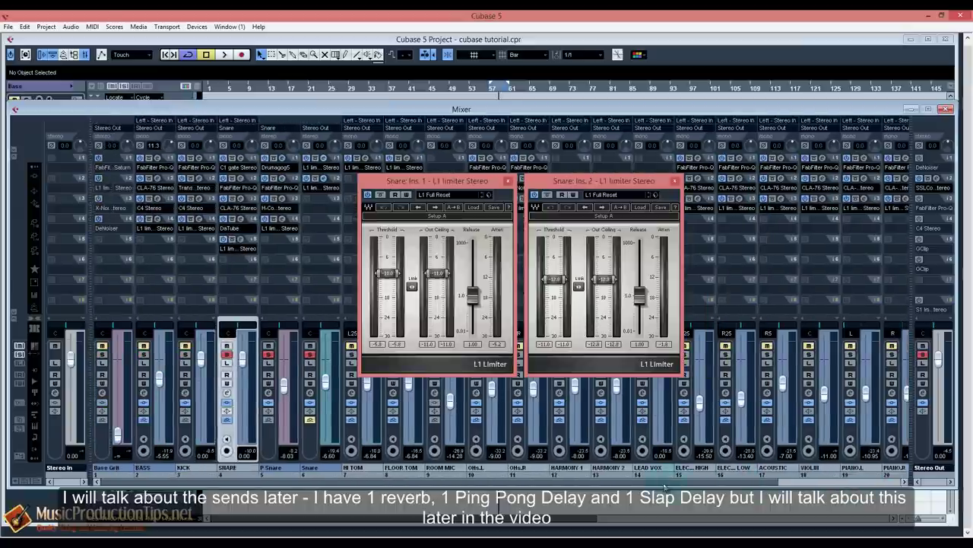
pyautogui.click(310, 421)
pyautogui.press('space')
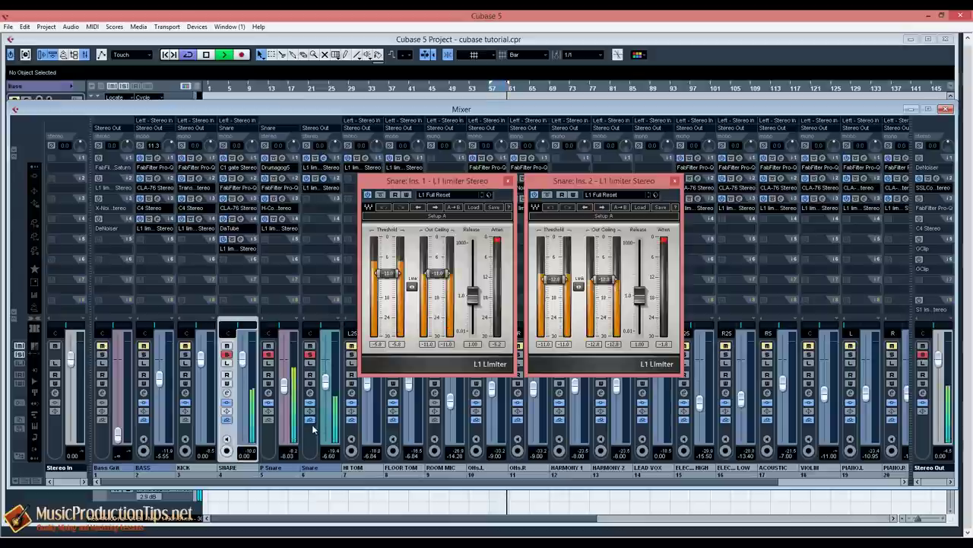
pyautogui.click(312, 422)
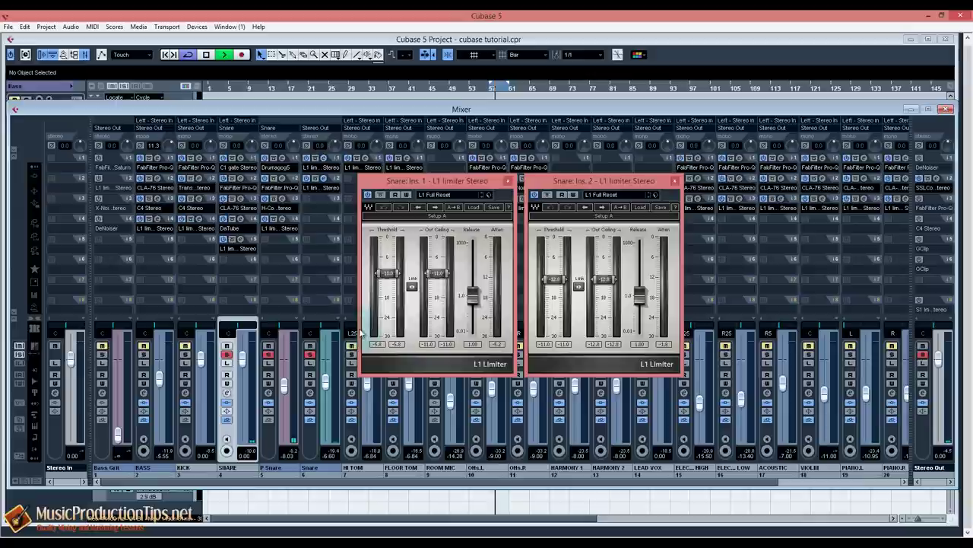
# Close both Snare group limiter windows, stop playback and unsolo the Snare group, P Snare and SNARE.
pyautogui.click(508, 181)
pyautogui.click(675, 183)
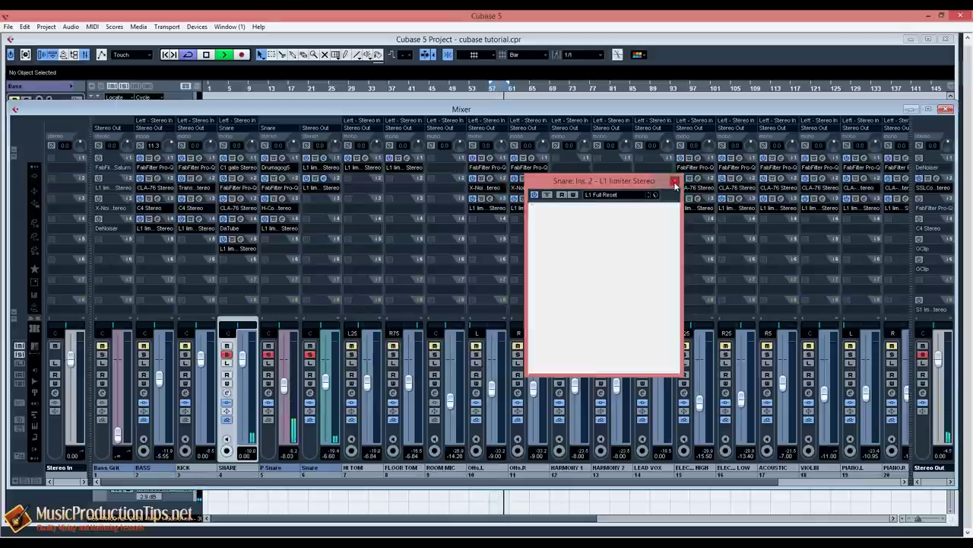
pyautogui.press('space')
pyautogui.click(310, 354)
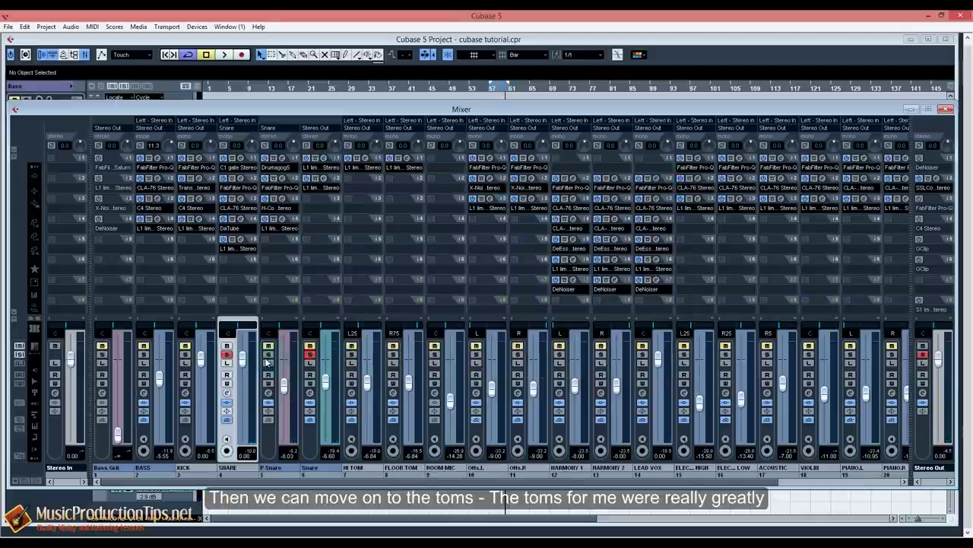
pyautogui.click(267, 354)
pyautogui.click(226, 355)
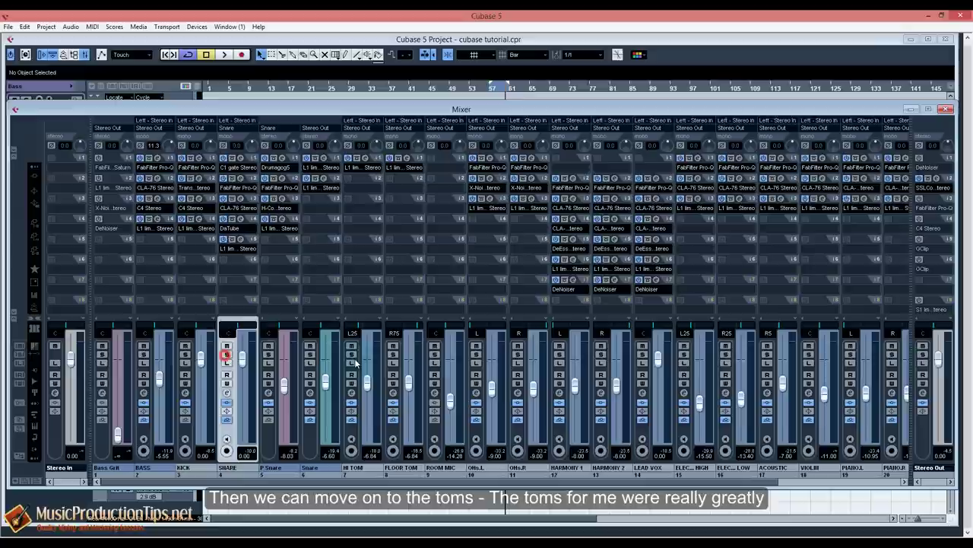
# Open the L1 limiters on HI TOM and FLOOR TOM, and solo both tom channels.
pyautogui.click(366, 159)
pyautogui.click(408, 159)
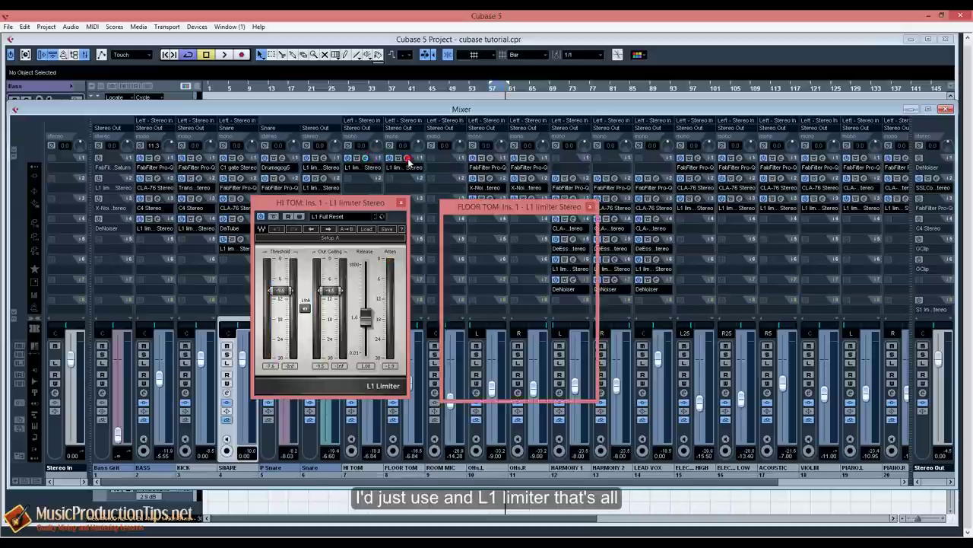
pyautogui.press('space')
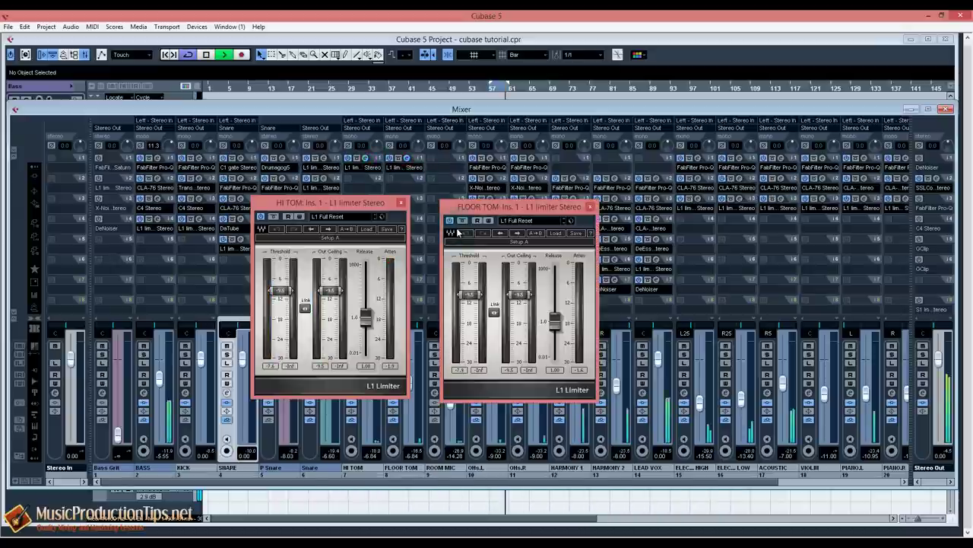
pyautogui.moveTo(358, 202); pyautogui.dragTo(309, 117)
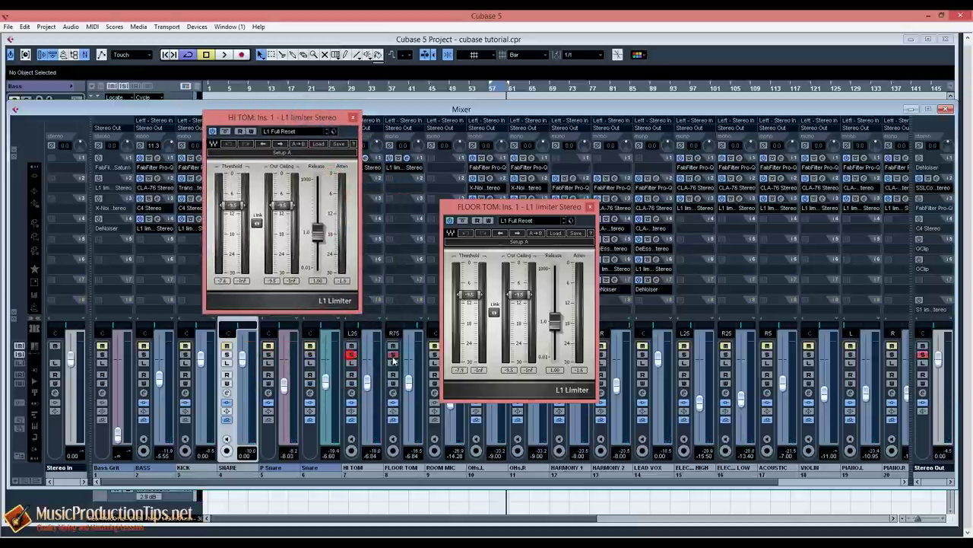
# Play the soloed toms while watching both L1 limiters side by side, and close the two limiter windows.
pyautogui.press('space')
pyautogui.moveTo(487, 207); pyautogui.dragTo(443, 122)
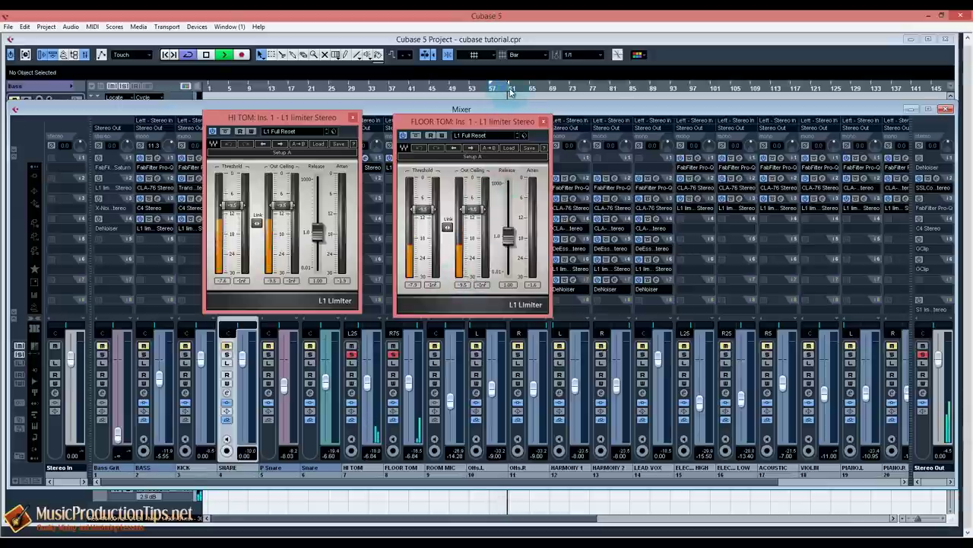
pyautogui.press('space')
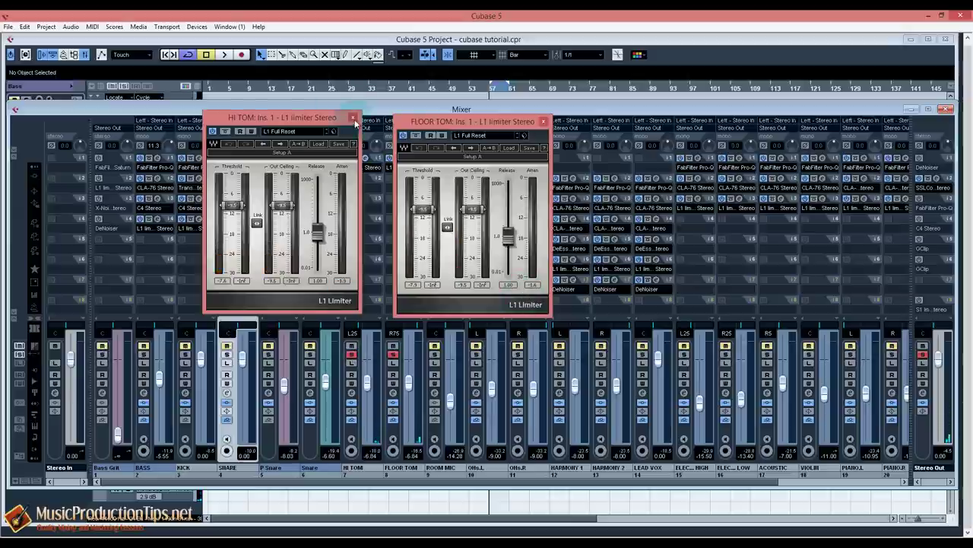
pyautogui.click(352, 117)
pyautogui.click(544, 121)
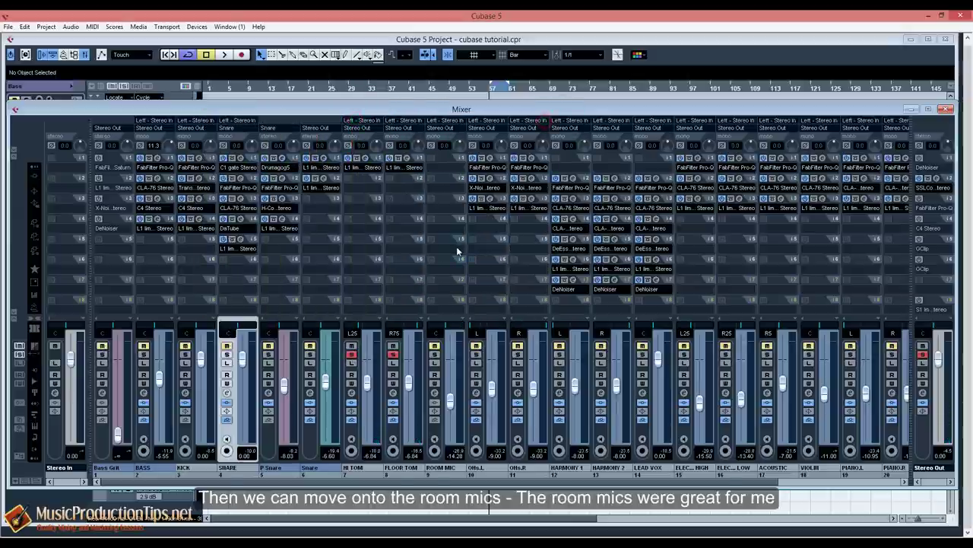
# Unsolo HI TOM and FLOOR TOM, view the FabFilter Pro-Q curve on OHs.L, and close its window.
pyautogui.click(351, 354)
pyautogui.click(393, 355)
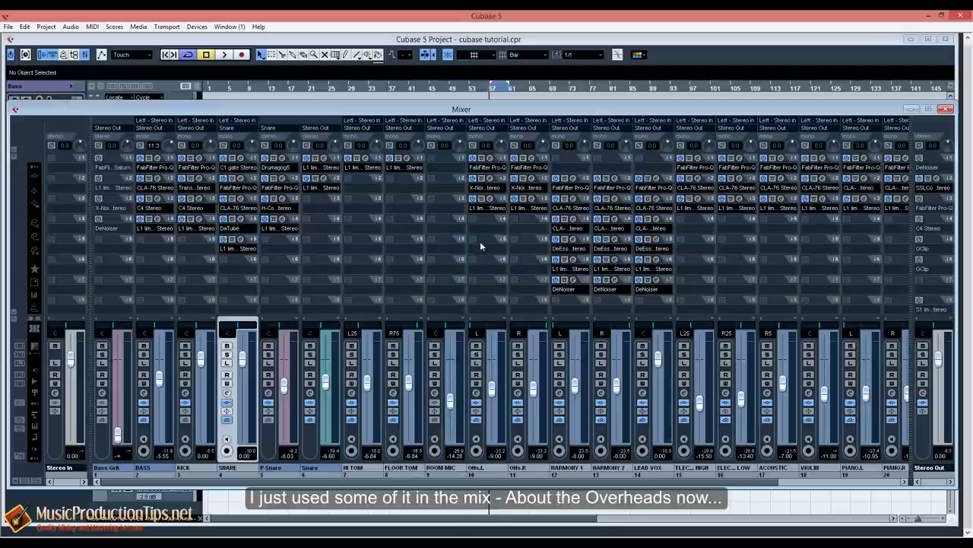
pyautogui.click(491, 166)
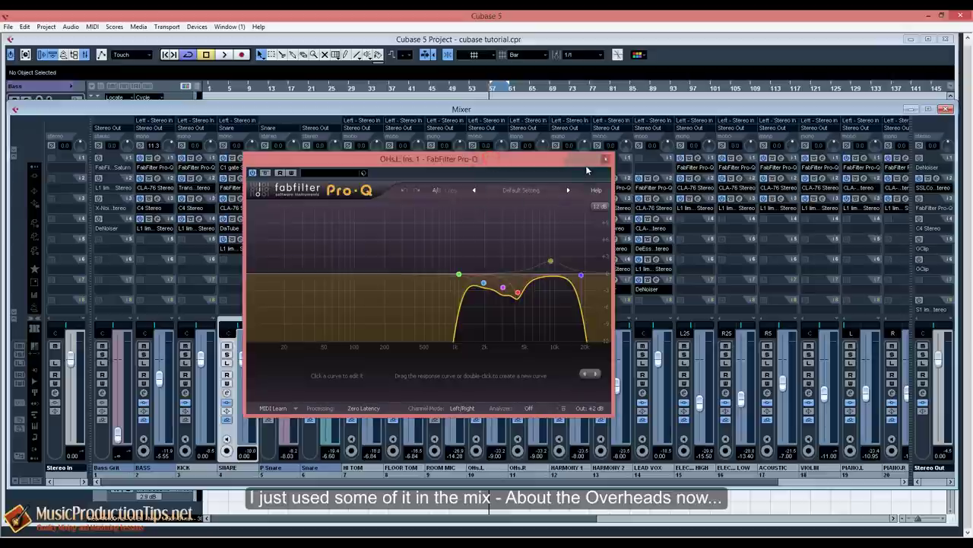
pyautogui.moveTo(574, 162); pyautogui.dragTo(548, 136)
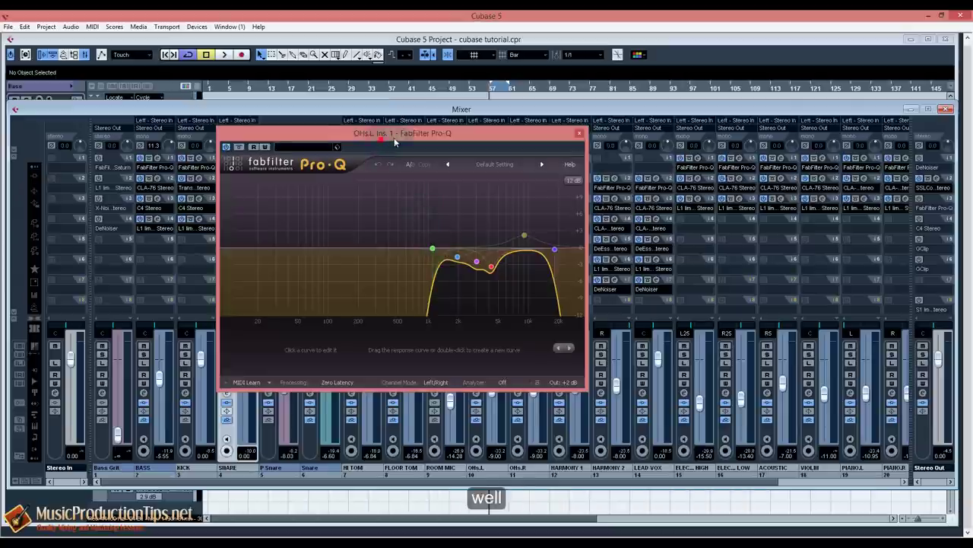
pyautogui.moveTo(395, 141); pyautogui.dragTo(396, 142)
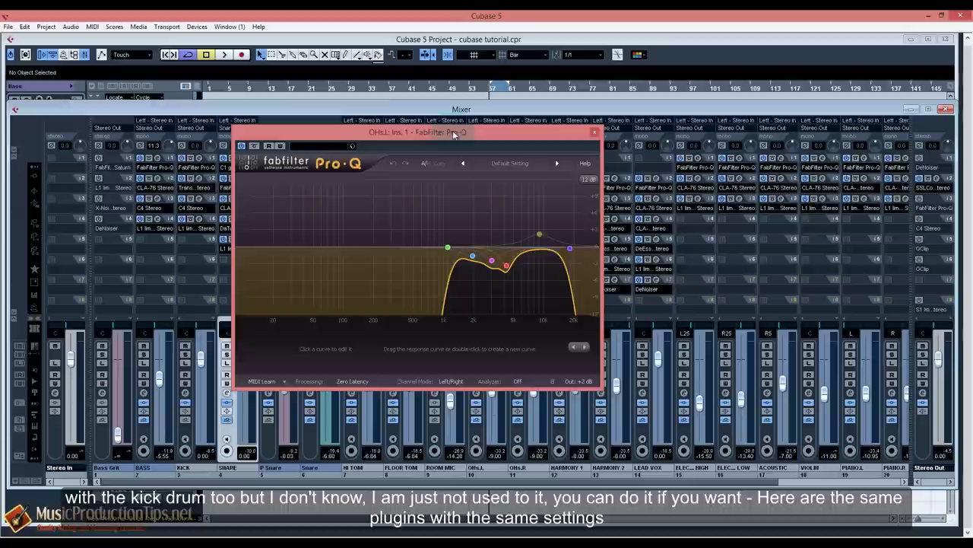
pyautogui.moveTo(452, 131); pyautogui.dragTo(303, 114)
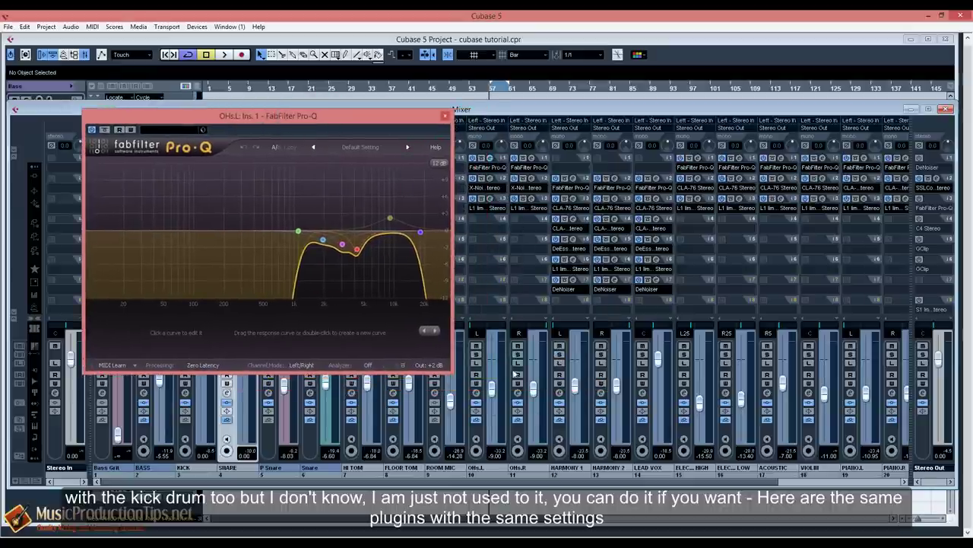
pyautogui.click(445, 115)
# Solo OHs.L, play it with all its inserts bypassed, and re-enable only its FabFilter Pro-Q.
pyautogui.click(476, 353)
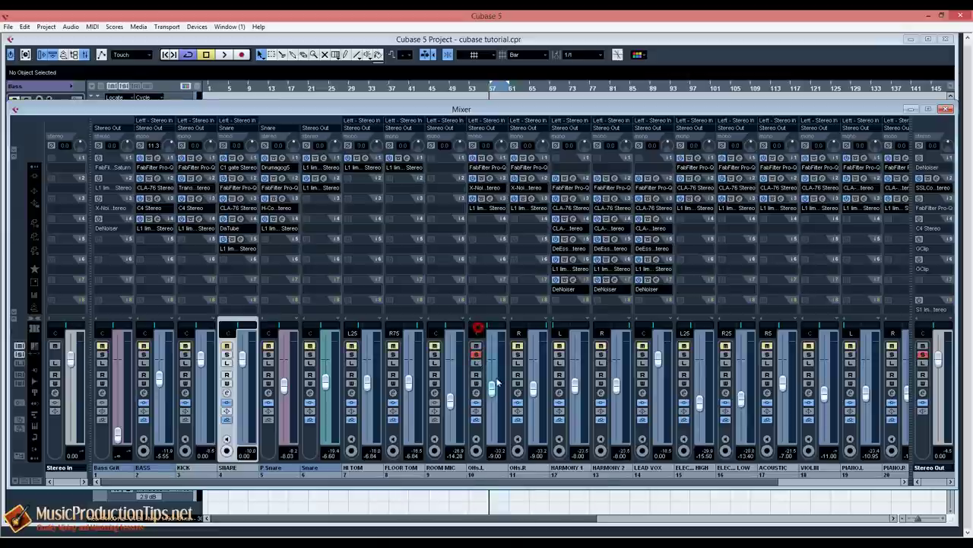
pyautogui.press('space')
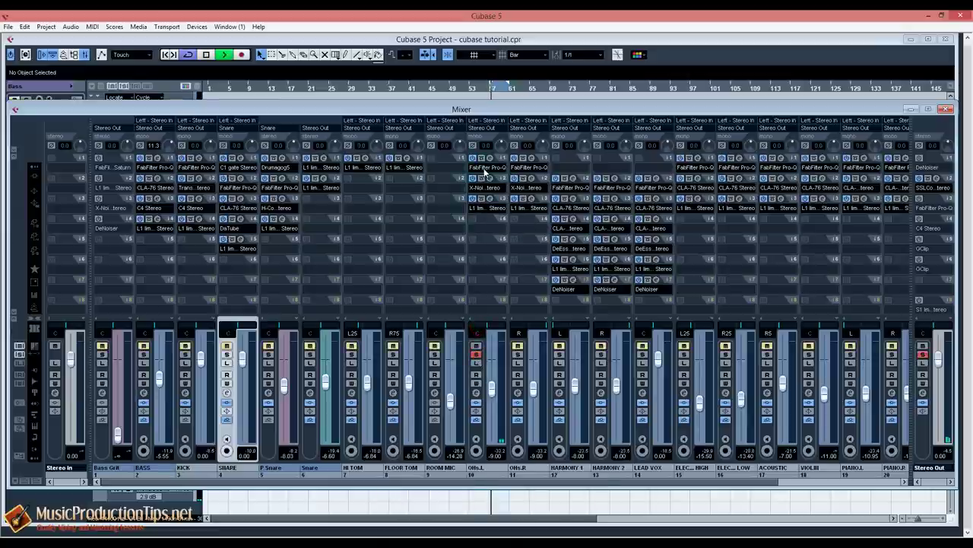
pyautogui.click(476, 401)
pyautogui.click(487, 159)
# Open the OHs.L Pro-Q during playback, stop and inspect the cut just below 5 kHz, and close the window.
pyautogui.click(492, 161)
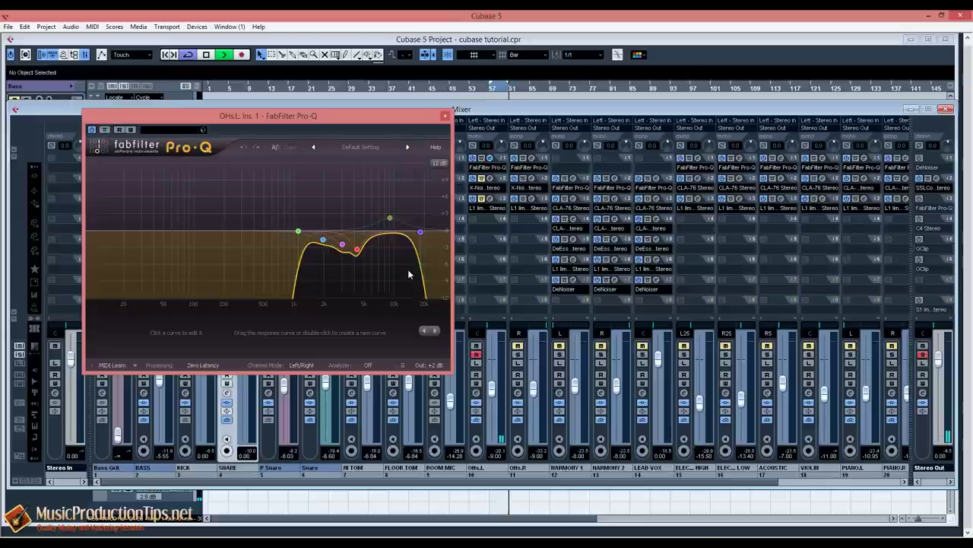
pyautogui.press('space')
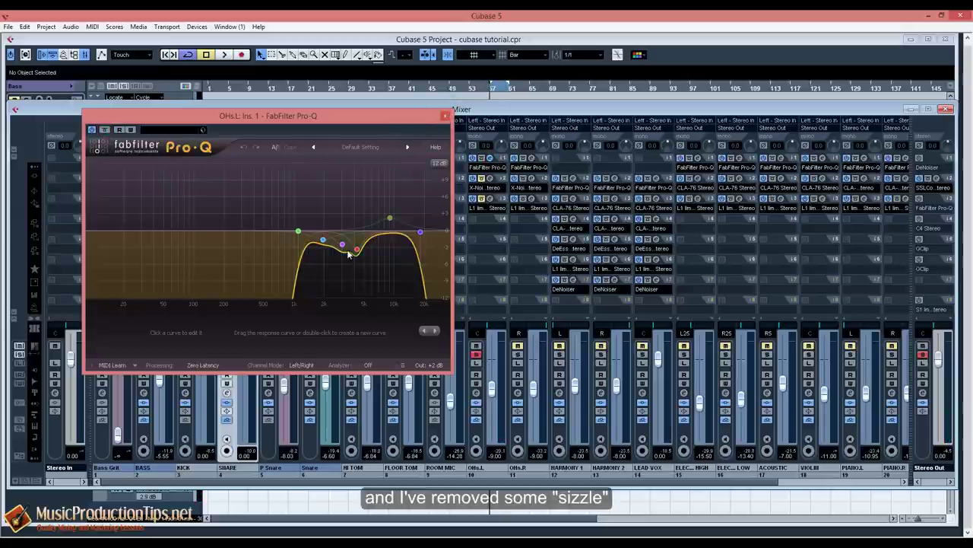
pyautogui.moveTo(354, 252)
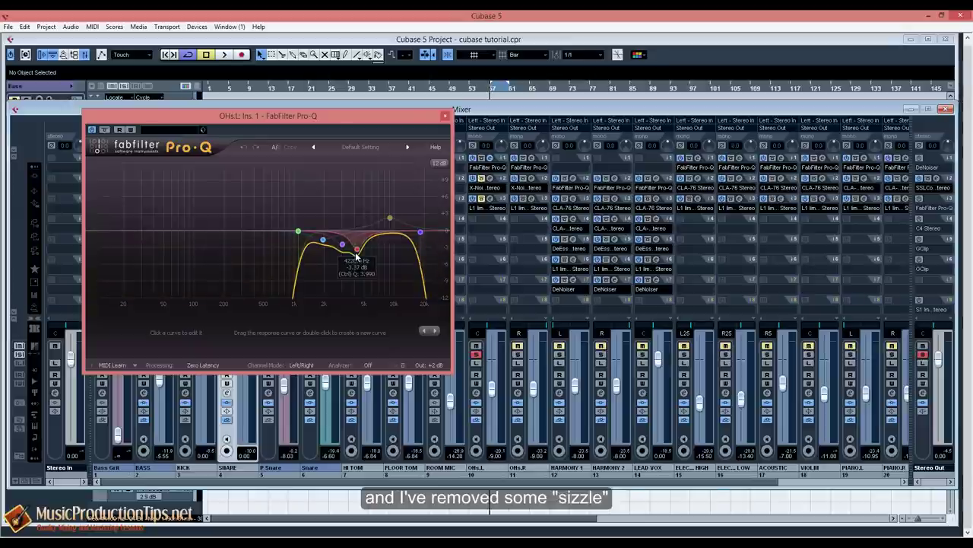
pyautogui.click(446, 116)
# Open the X-Noise insert on OHs.L and move its window clear of the overhead channels.
pyautogui.click(490, 180)
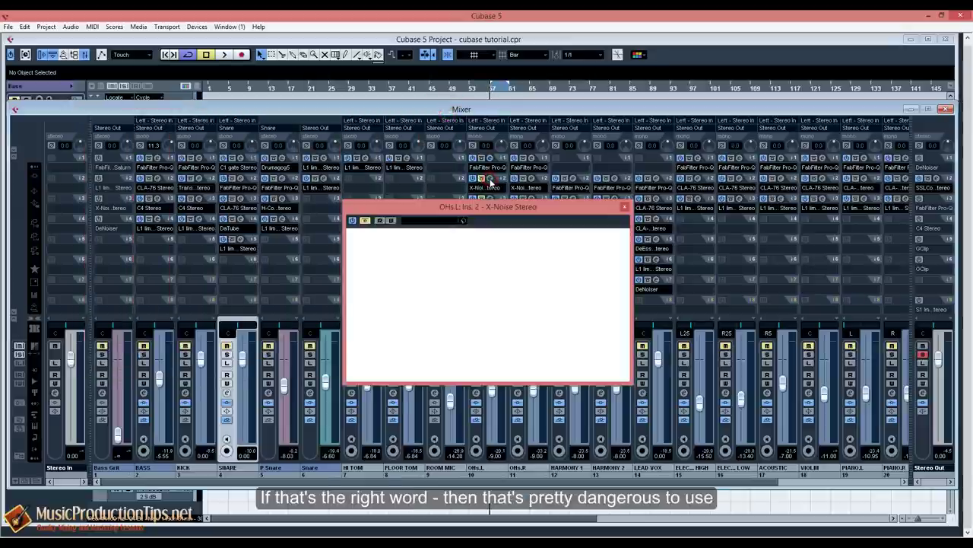
pyautogui.moveTo(491, 213); pyautogui.dragTo(394, 222)
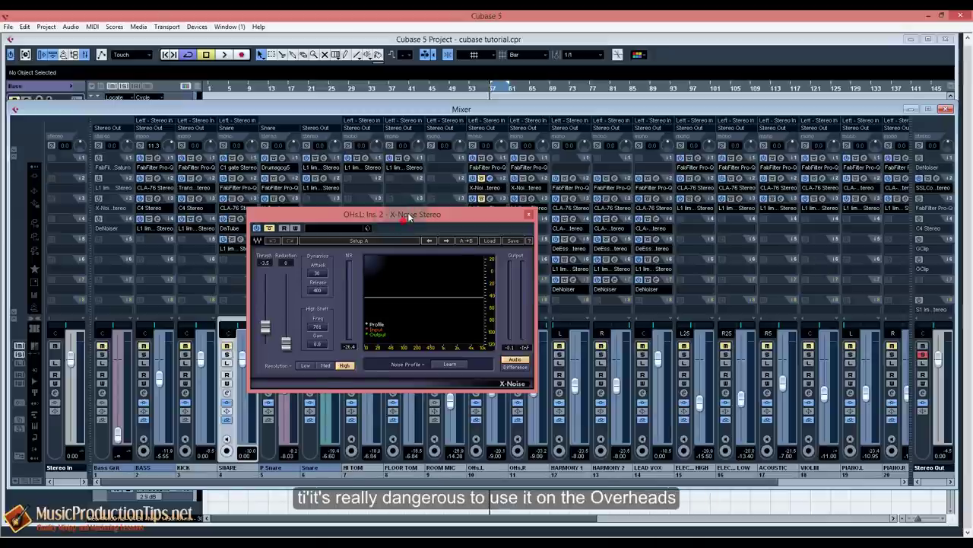
pyautogui.moveTo(403, 220); pyautogui.dragTo(409, 215)
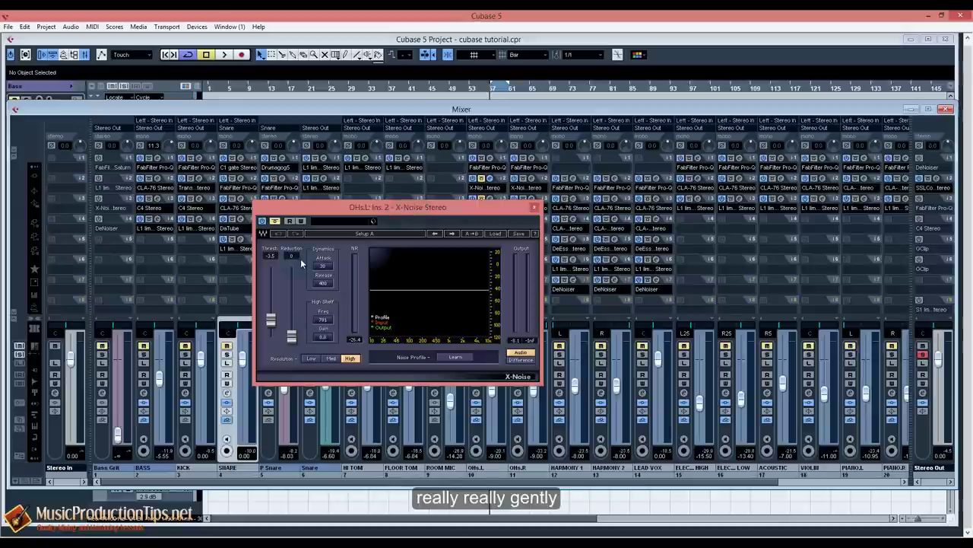
# Play OHs.L while switching the X-Noise bypass off and on to compare, leave X-Noise active, and close its window.
pyautogui.press('space')
pyautogui.click(275, 220)
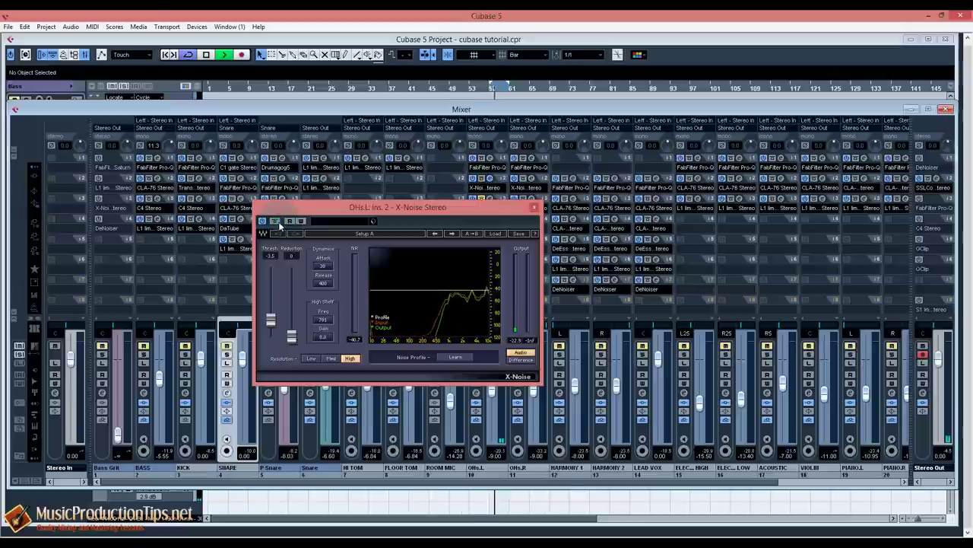
pyautogui.click(275, 220)
pyautogui.click(275, 220)
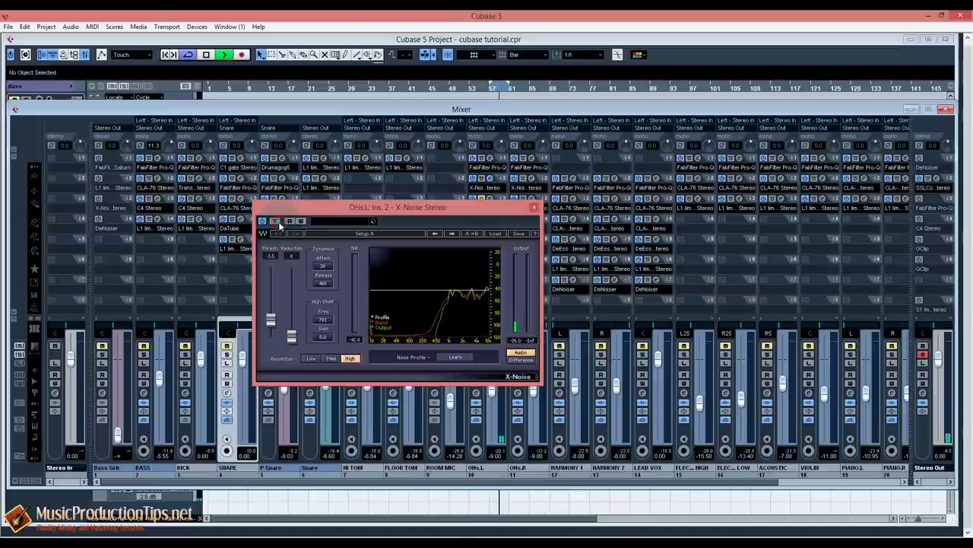
pyautogui.click(275, 220)
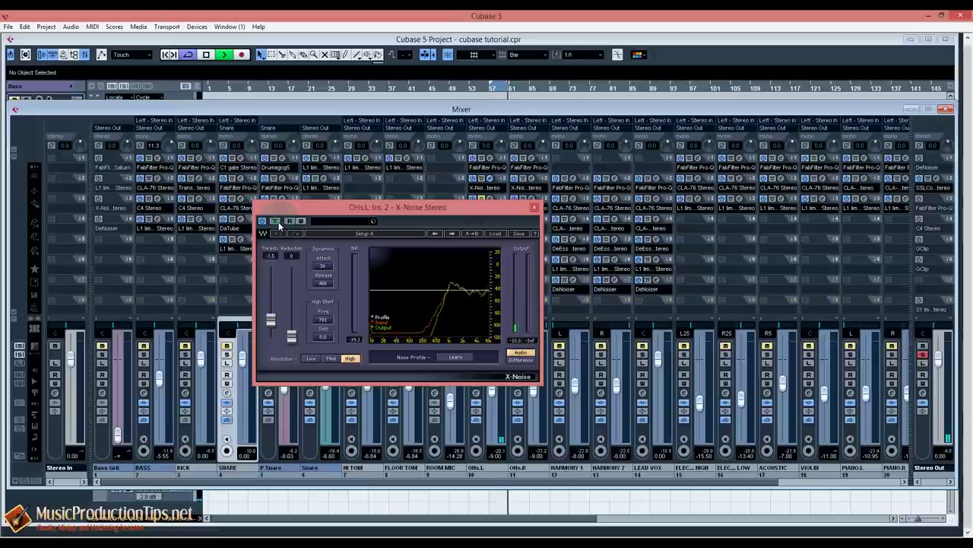
pyautogui.click(276, 220)
pyautogui.press('space')
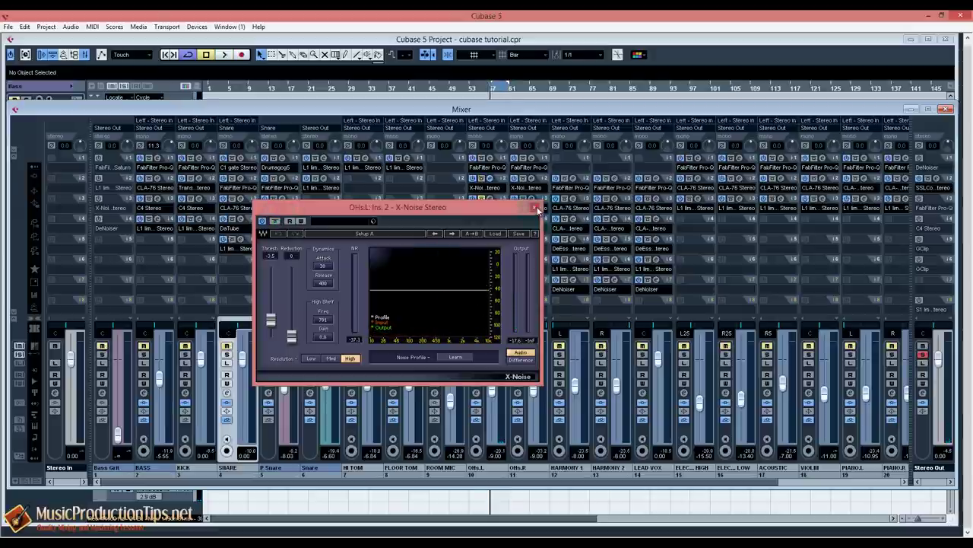
pyautogui.click(535, 207)
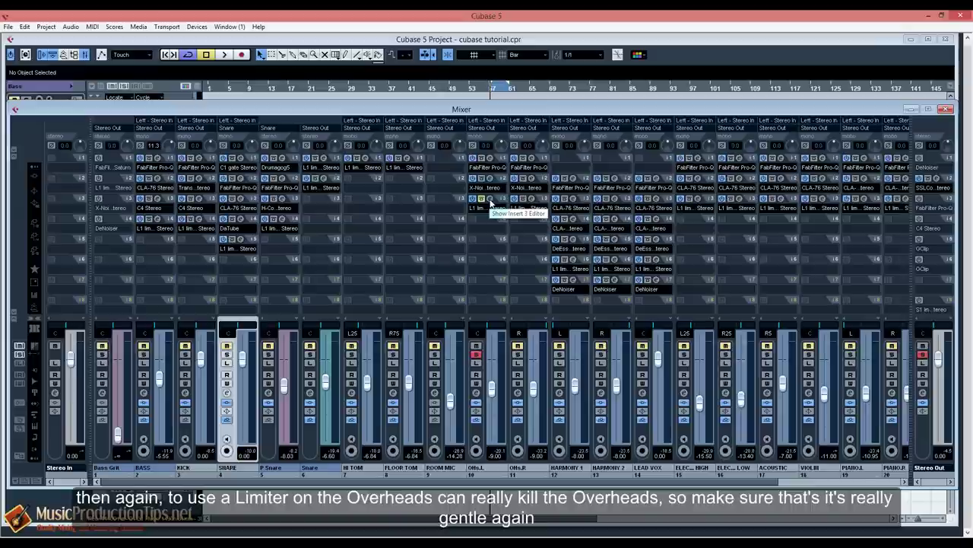
# Open the L1 limiter on OHs.L, take it out of bypass, and play the overhead twice to watch its attenuation.
pyautogui.click(489, 200)
pyautogui.moveTo(422, 191); pyautogui.dragTo(393, 178)
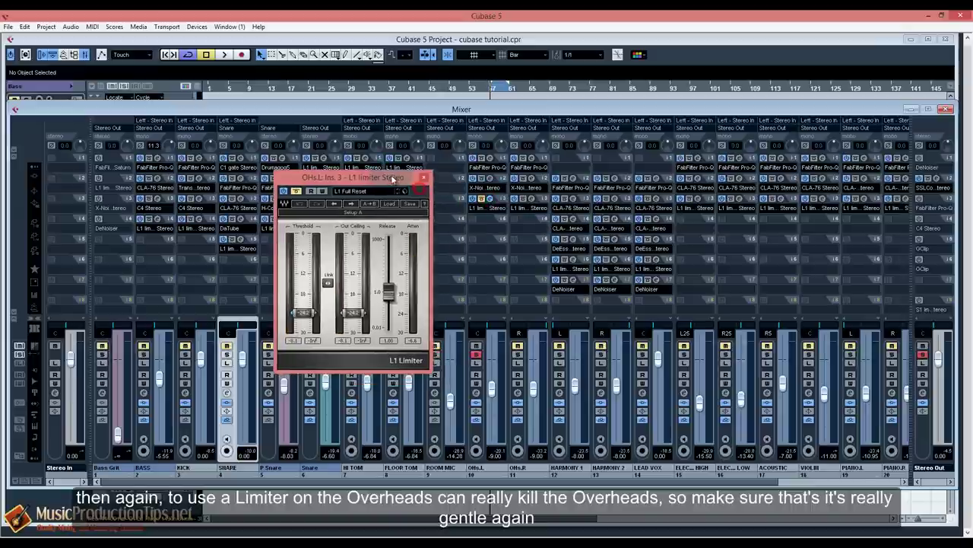
pyautogui.click(479, 199)
pyautogui.press('space')
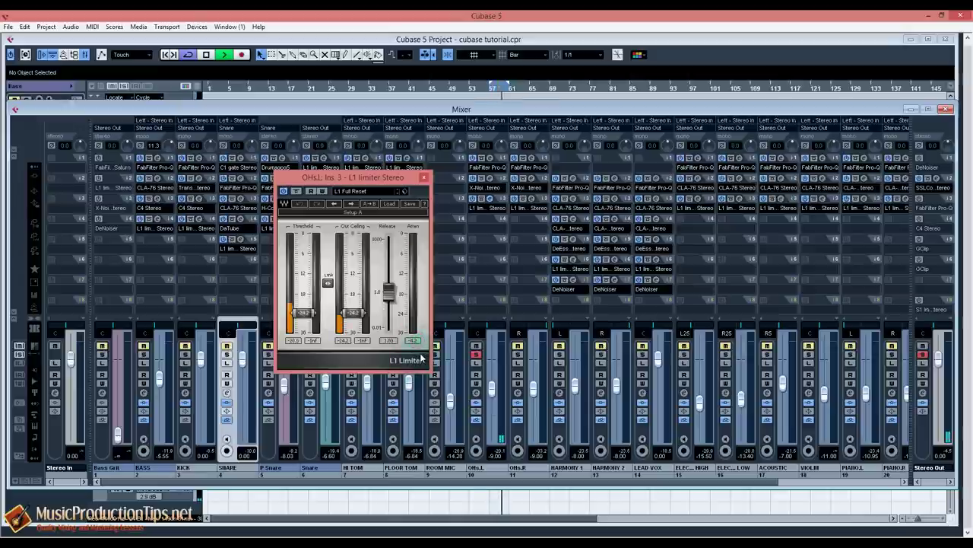
pyautogui.press('space')
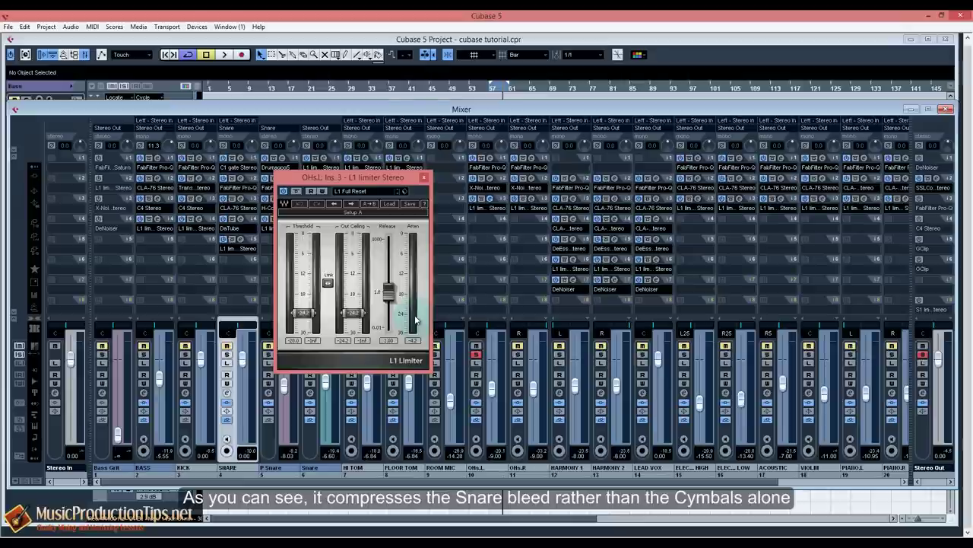
pyautogui.press('space')
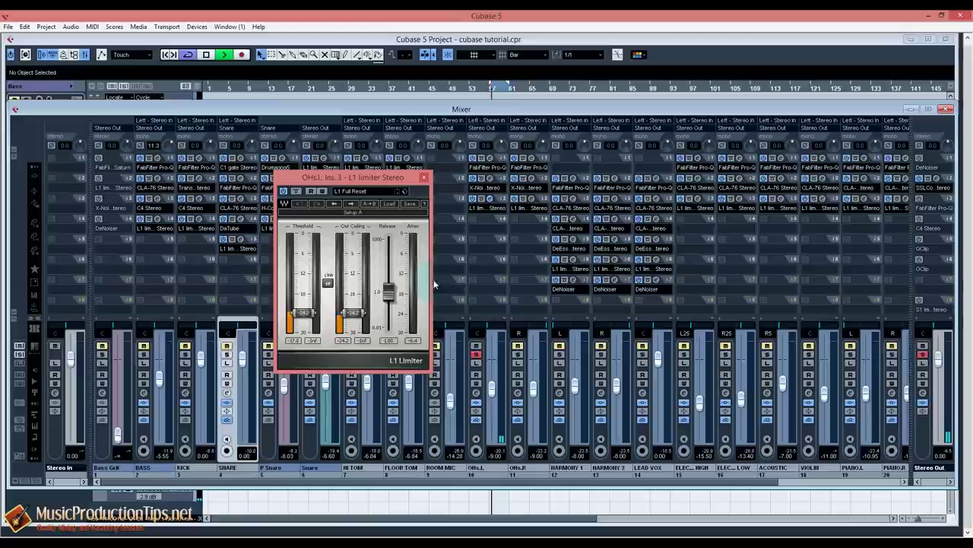
pyautogui.press('space')
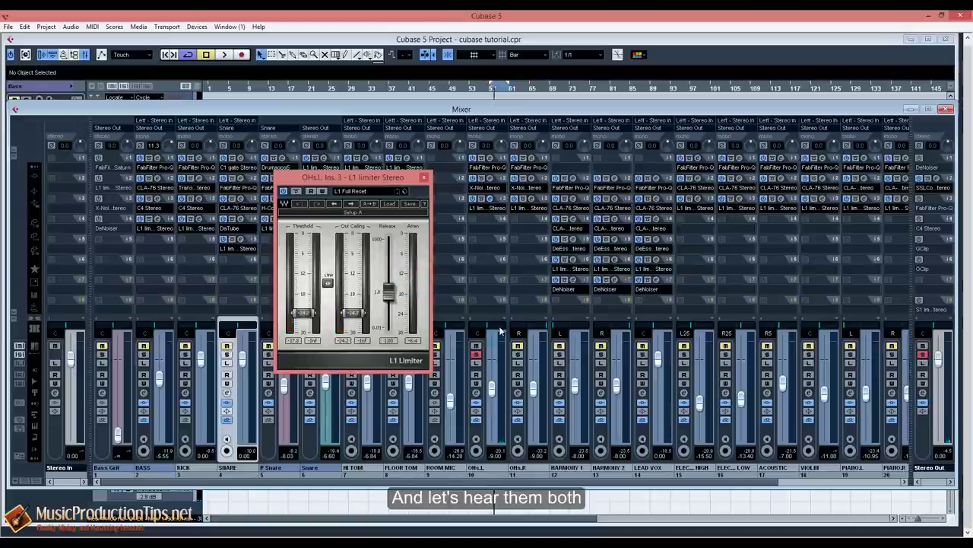
# Solo OHs.R as well and play both overheads with all their inserts bypassed.
pyautogui.click(518, 355)
pyautogui.press('space')
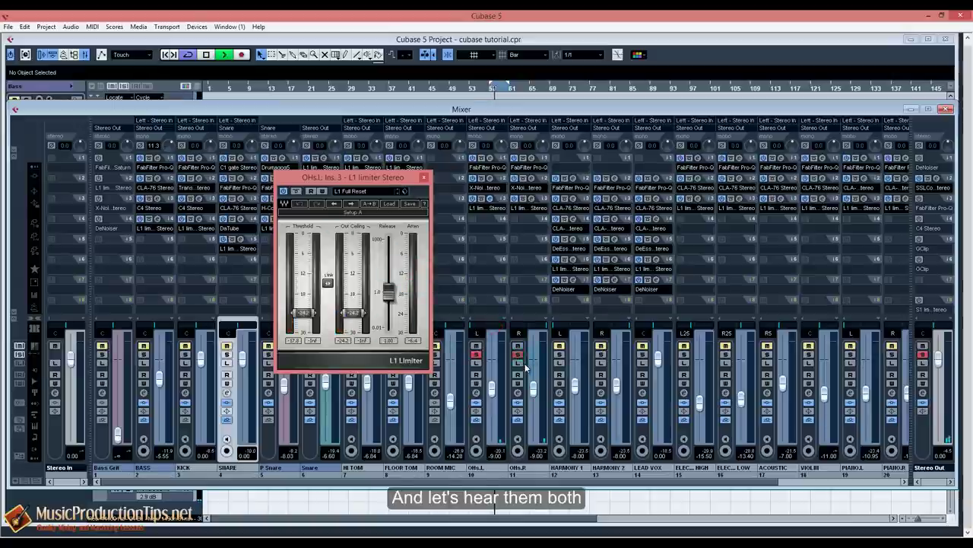
pyautogui.click(476, 404)
pyautogui.click(518, 403)
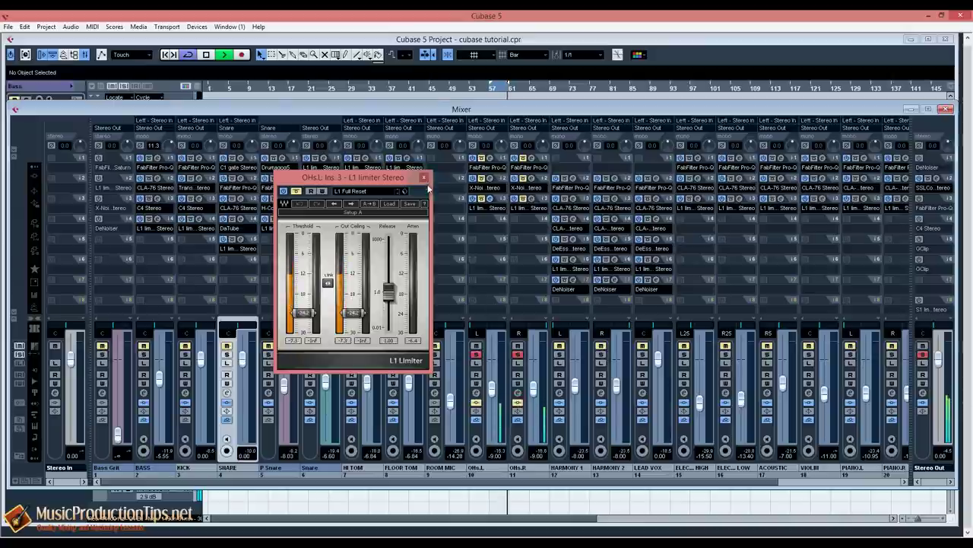
# Close the L1 limiter window, re-enable the inserts on OHs.L and OHs.R to hear them, and stop playback.
pyautogui.click(423, 177)
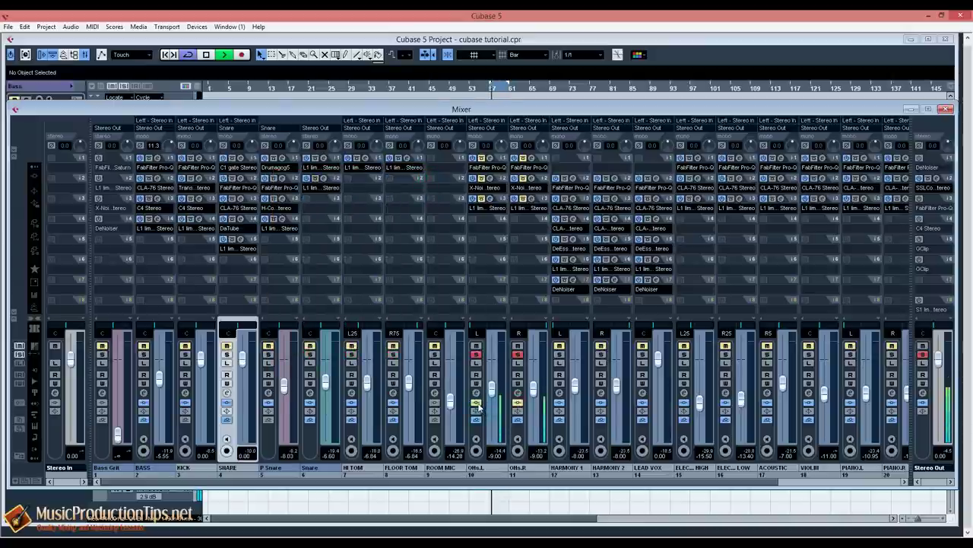
pyautogui.click(476, 403)
pyautogui.click(518, 403)
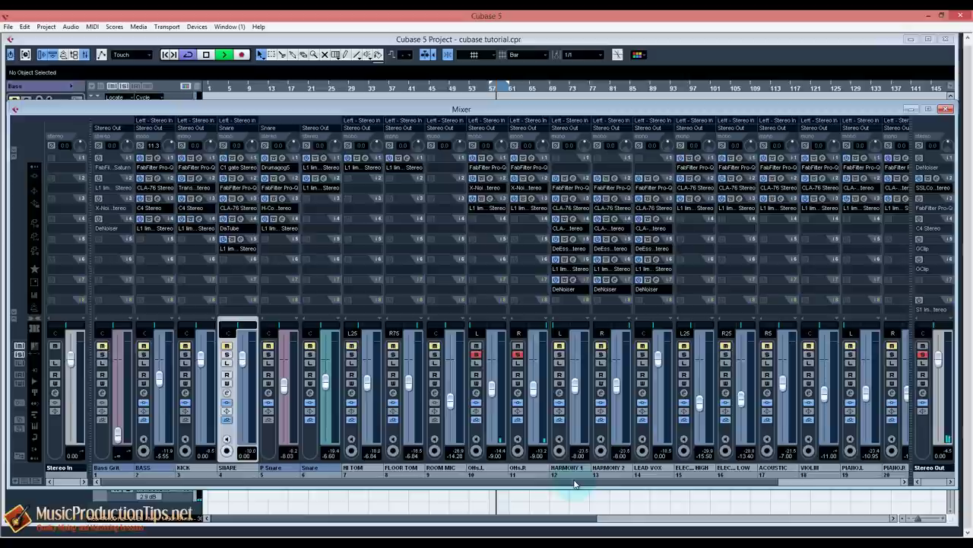
pyautogui.press('space')
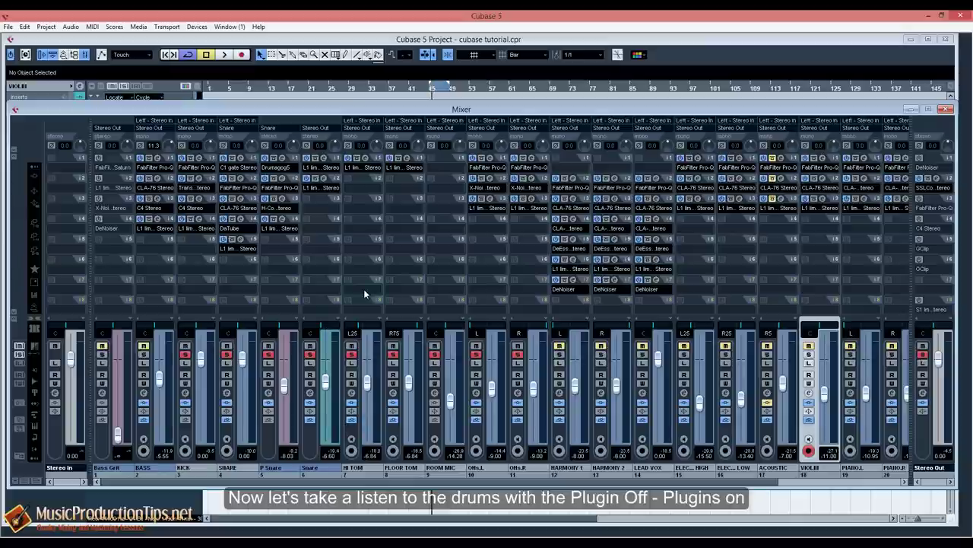
# Play the soloed drum channels together to compare them with the plugins off and on, and stop playback.
pyautogui.press('space')
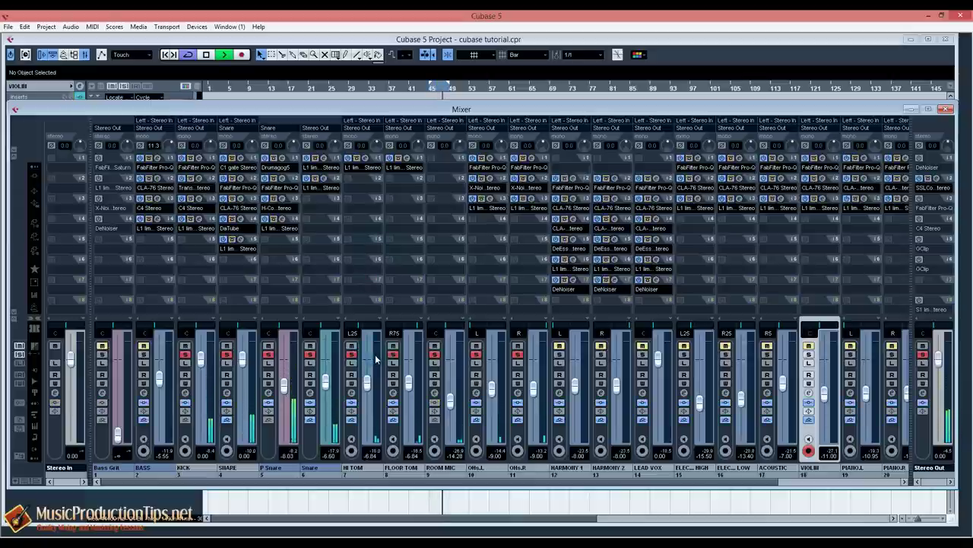
pyautogui.press('space')
# Solo the PIANO.L channel, play it with its sends and inserts active, and stop playback.
pyautogui.press('Down')
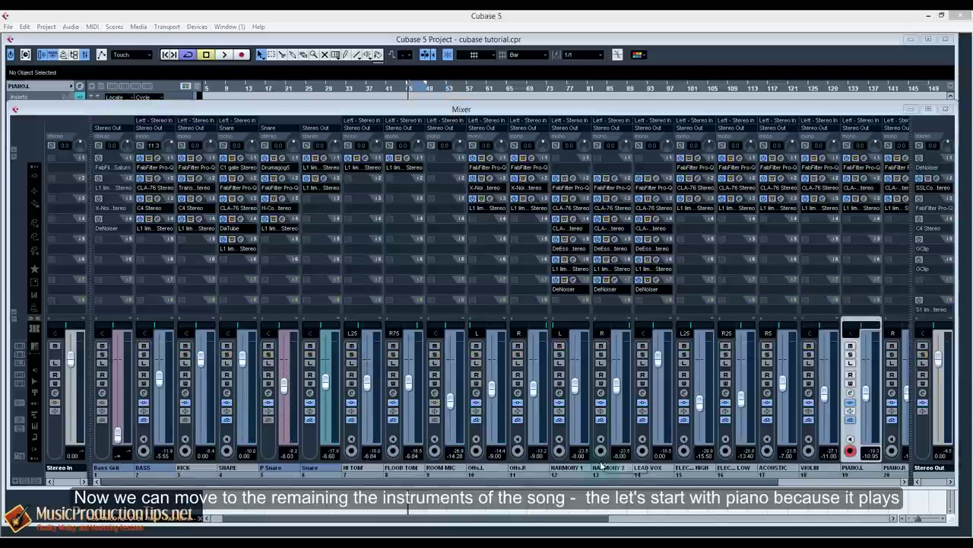
pyautogui.moveTo(589, 481); pyautogui.dragTo(723, 483)
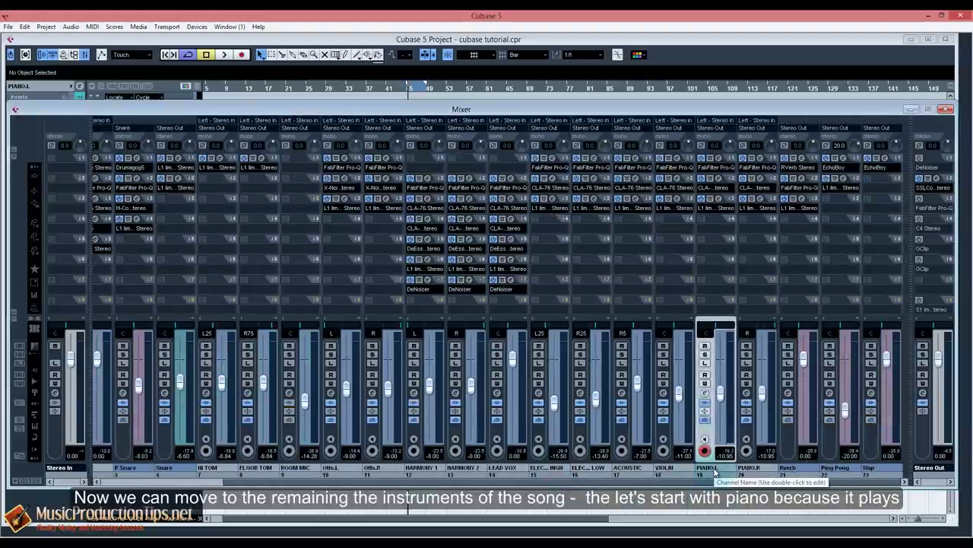
pyautogui.click(711, 326)
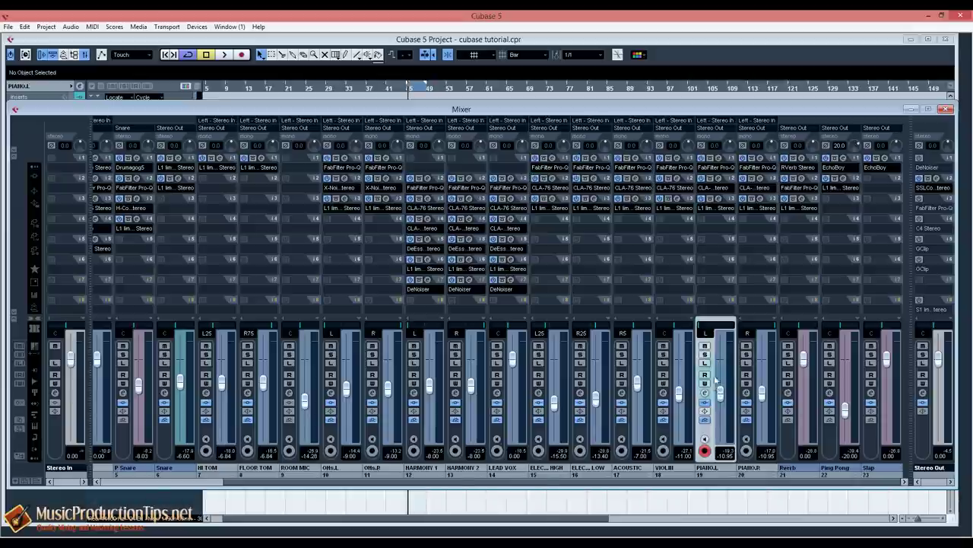
pyautogui.click(705, 354)
pyautogui.press('space')
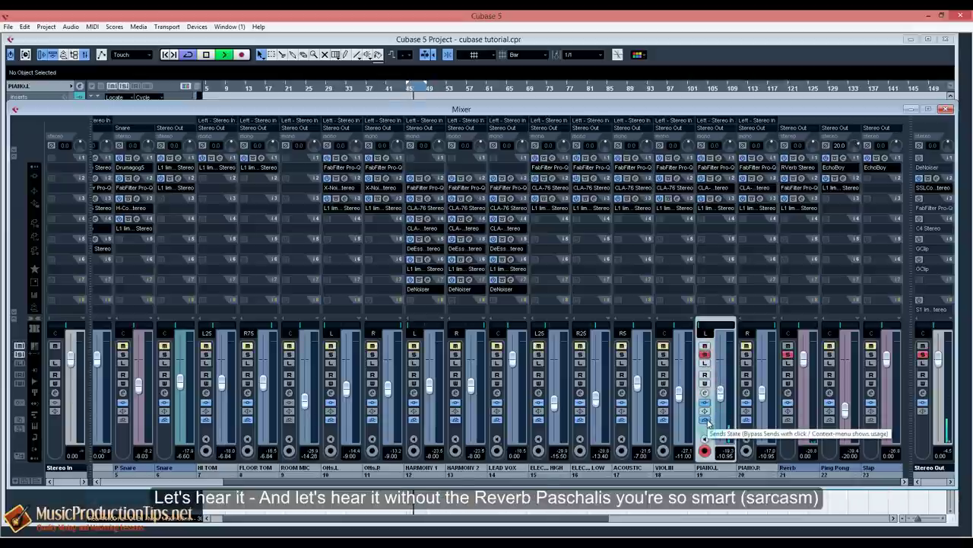
pyautogui.press('space')
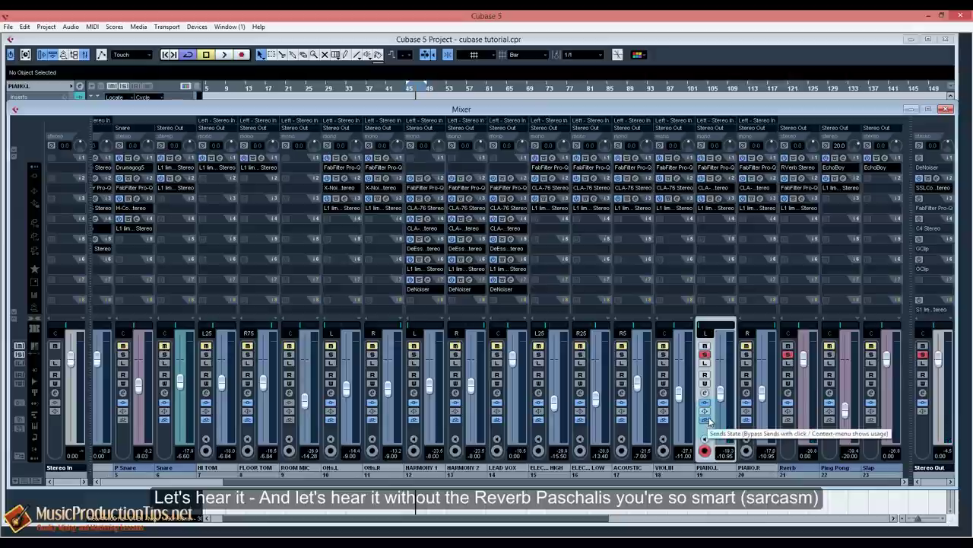
# Play PIANO.L with its sends bypassed and its pan centred, comparing its inserts off and on, and stop playback.
pyautogui.press('space')
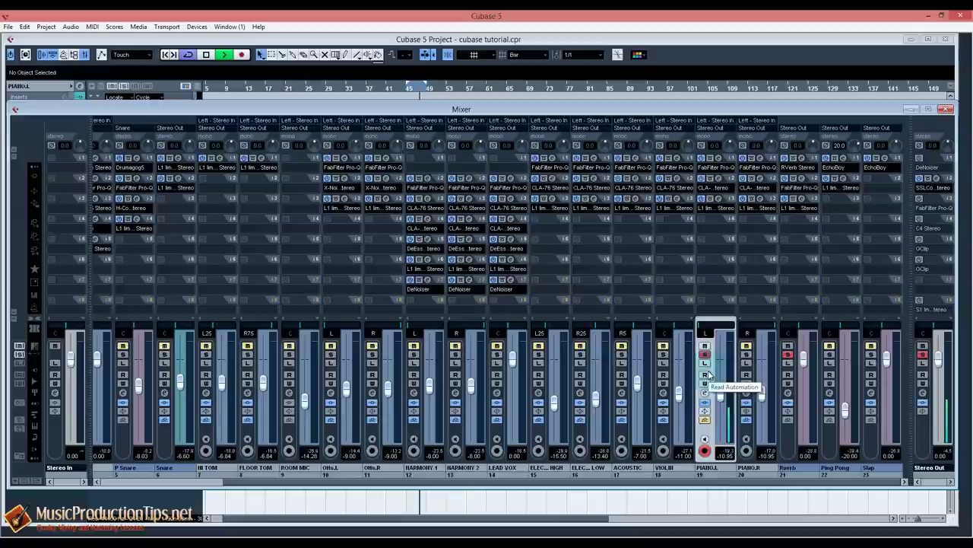
pyautogui.keyDown('ctrl'); pyautogui.click(705, 325); pyautogui.keyUp('ctrl')
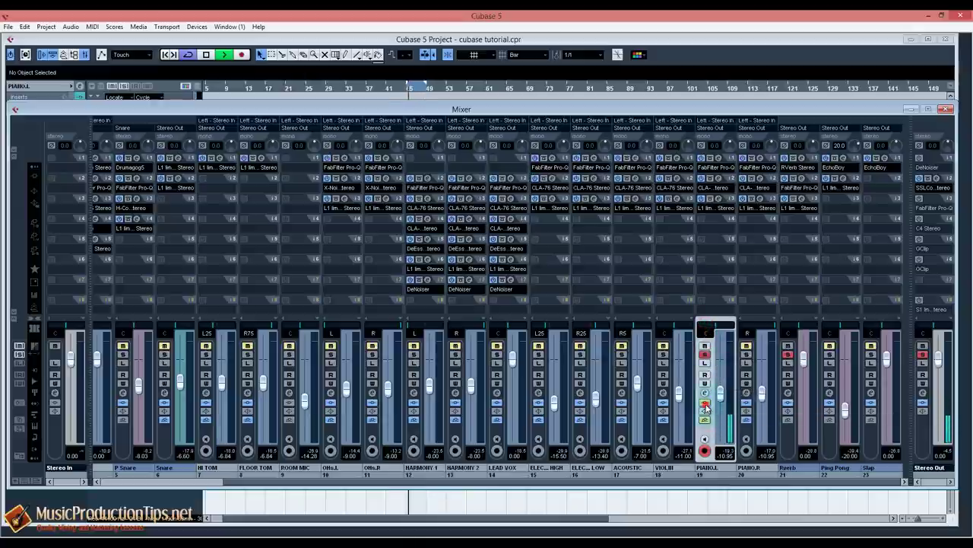
pyautogui.click(705, 404)
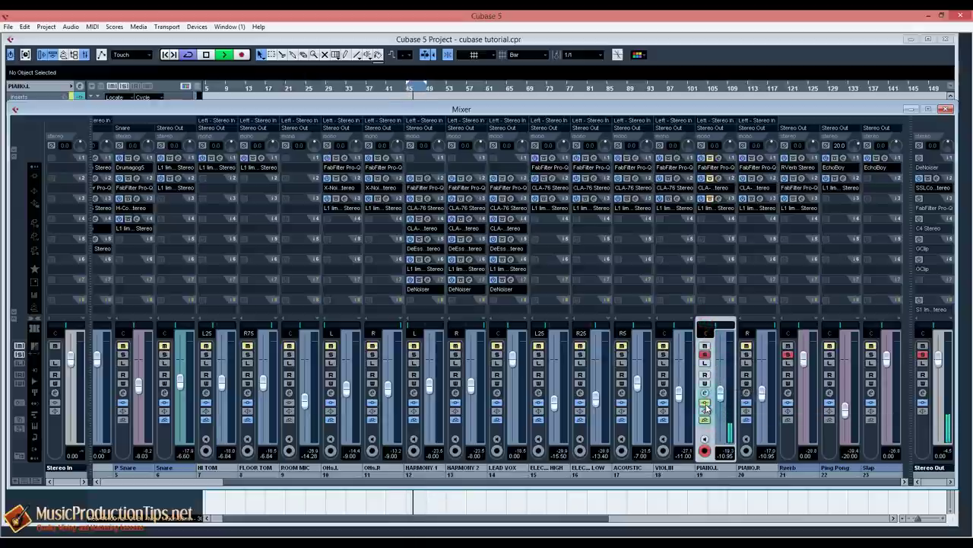
pyautogui.click(705, 404)
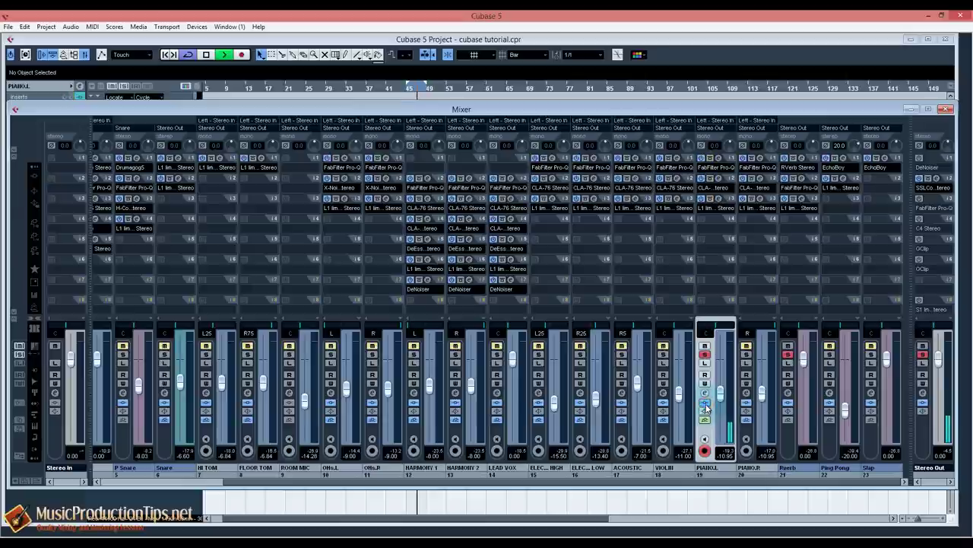
pyautogui.click(705, 403)
pyautogui.click(705, 404)
pyautogui.press('space')
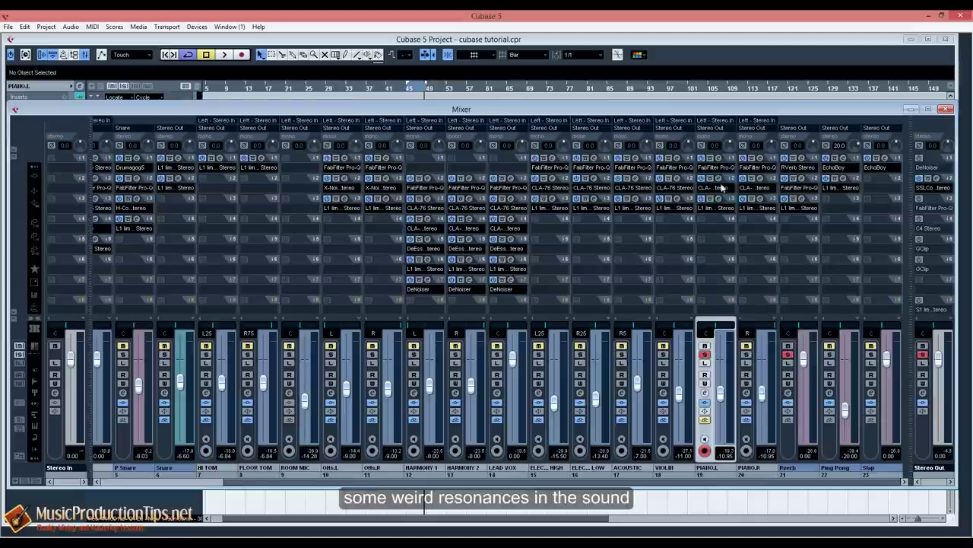
# Open FabFilter Pro-Q on PIANO.L with the CLA-2A and L1 bypassed, and examine its low cut and midrange cuts.
pyautogui.click(717, 158)
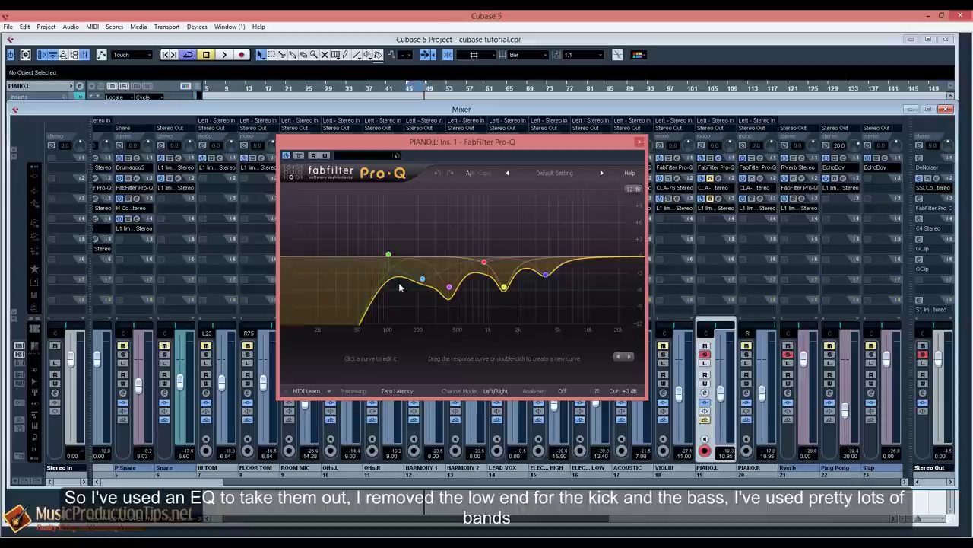
pyautogui.moveTo(424, 283)
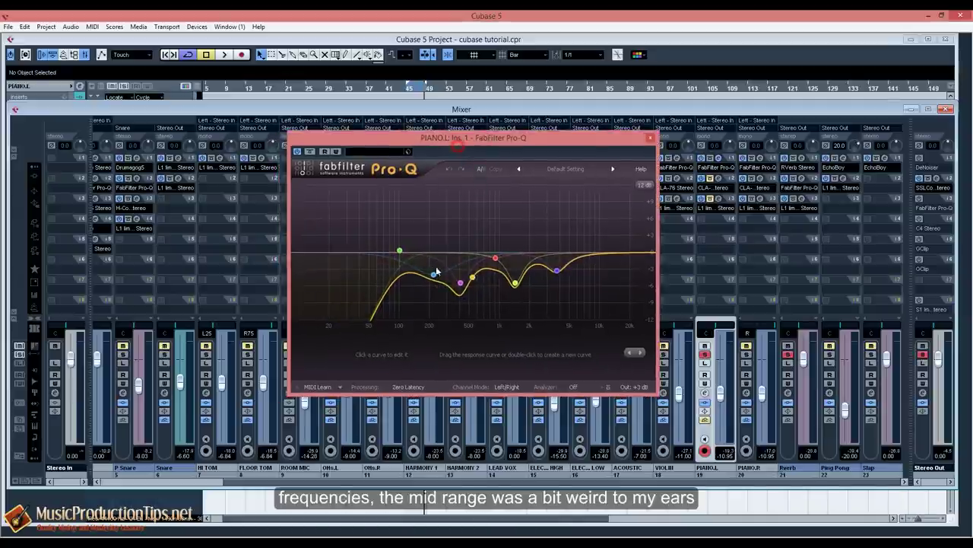
pyautogui.moveTo(472, 276); pyautogui.dragTo(464, 291)
pyautogui.moveTo(459, 287)
# Play PIANO.L while switching the Pro-Q in and out of bypass, leave the EQ active, and stop playback.
pyautogui.press('space')
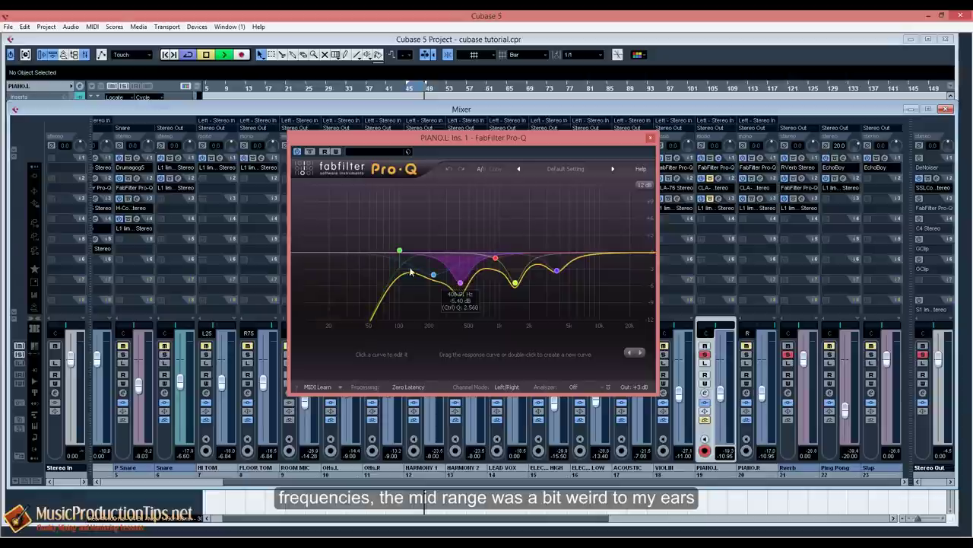
pyautogui.click(314, 155)
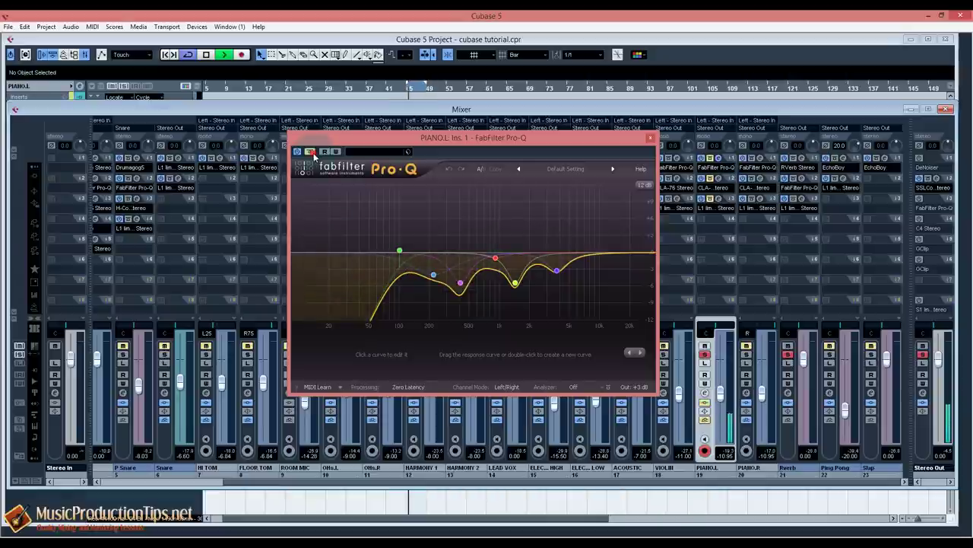
pyautogui.click(311, 153)
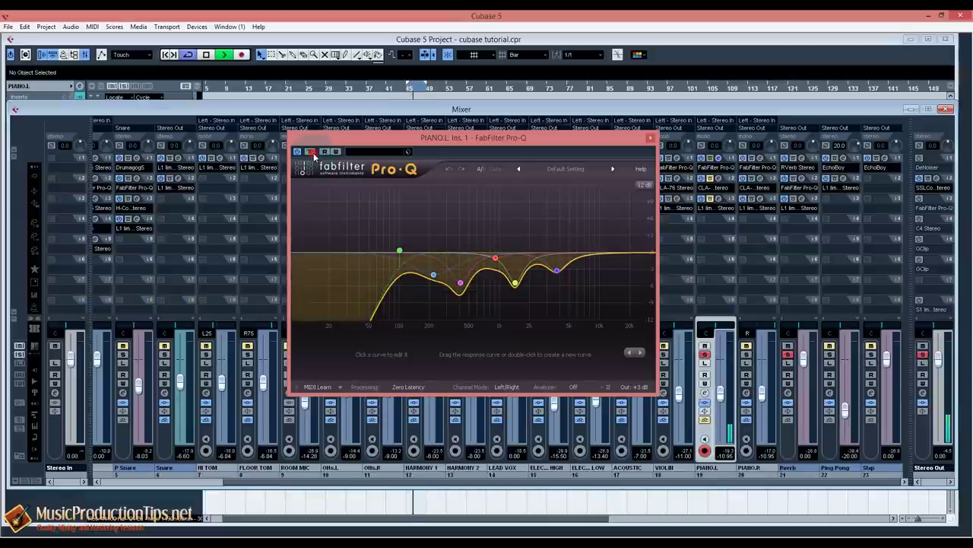
pyautogui.click(312, 154)
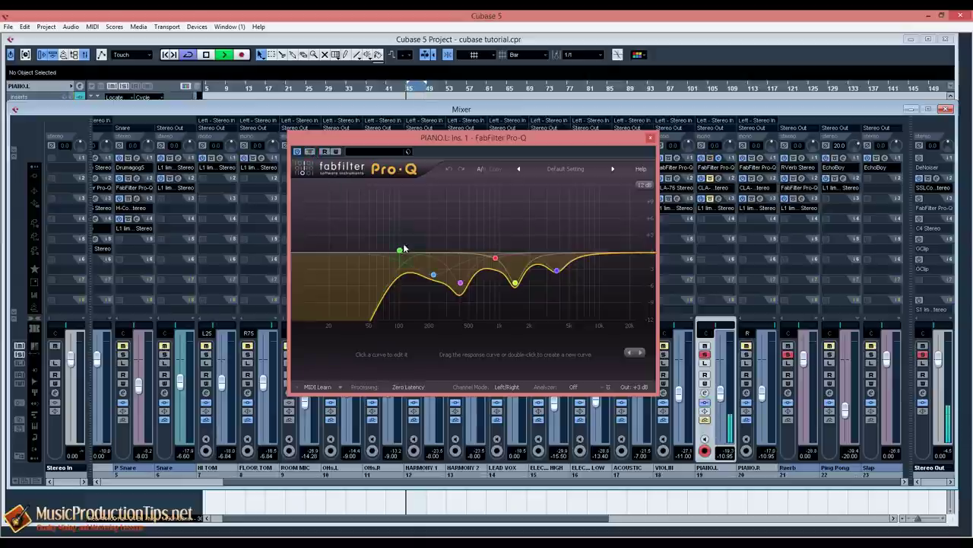
pyautogui.click(312, 154)
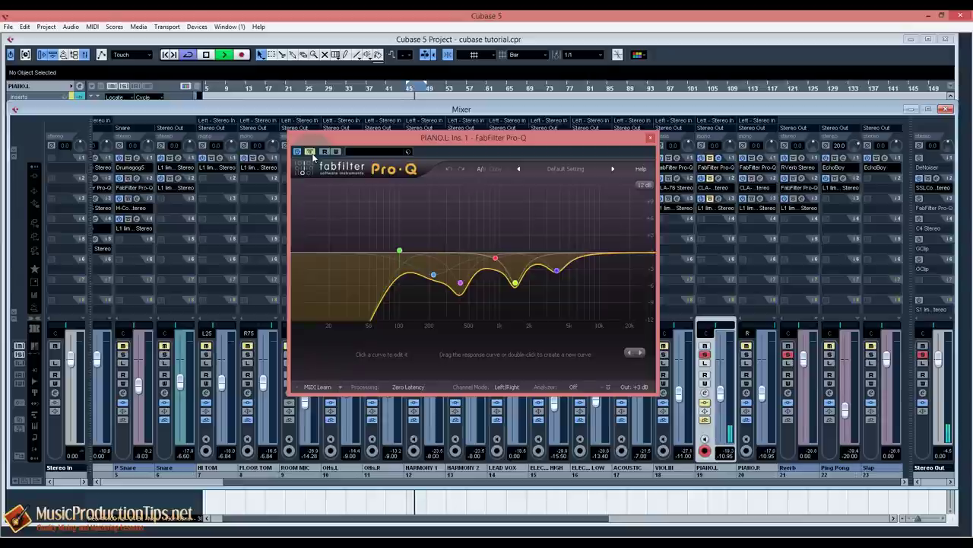
pyautogui.click(312, 154)
pyautogui.press('space')
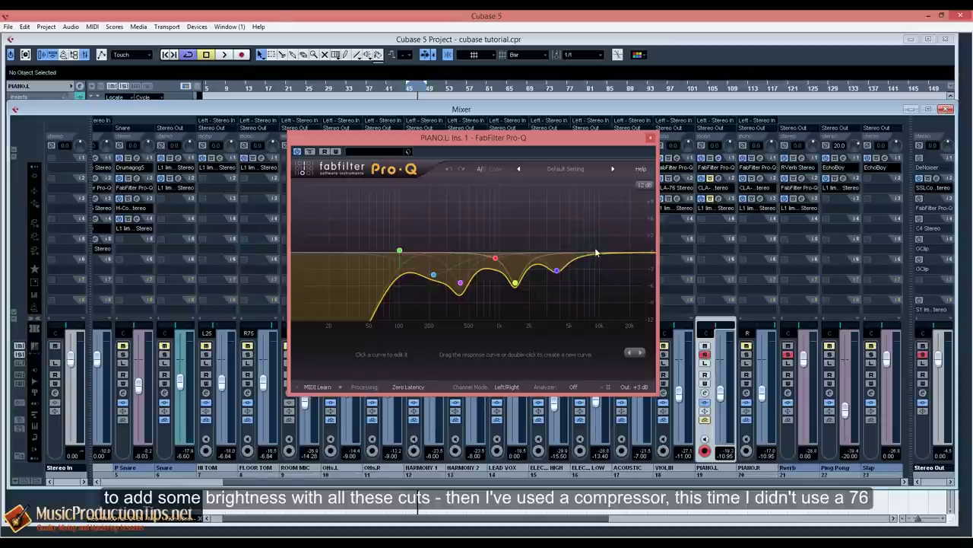
# Replace the Pro-Q window with the CLA-2A on PIANO.L, take it out of bypass, and compare the compressor off and on during playback.
pyautogui.click(650, 138)
pyautogui.click(723, 184)
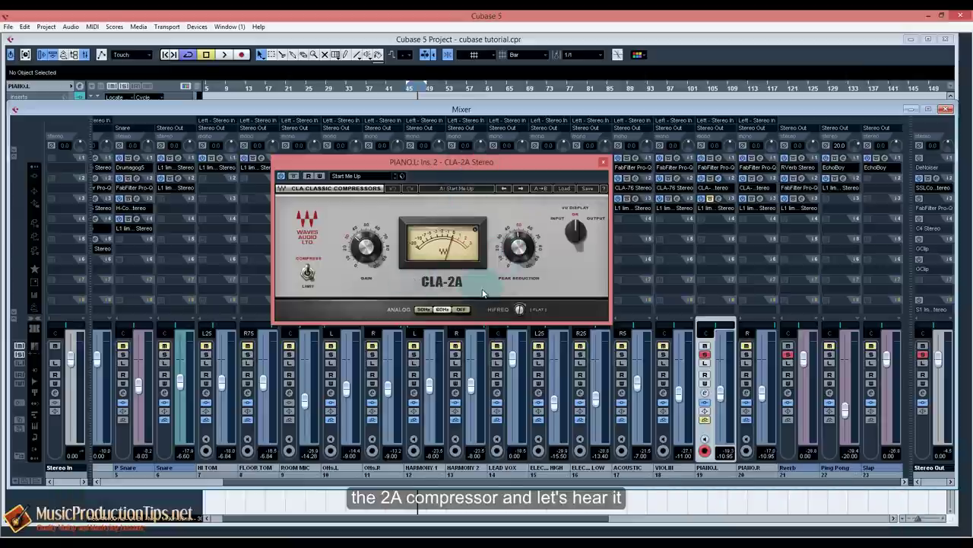
pyautogui.press('space')
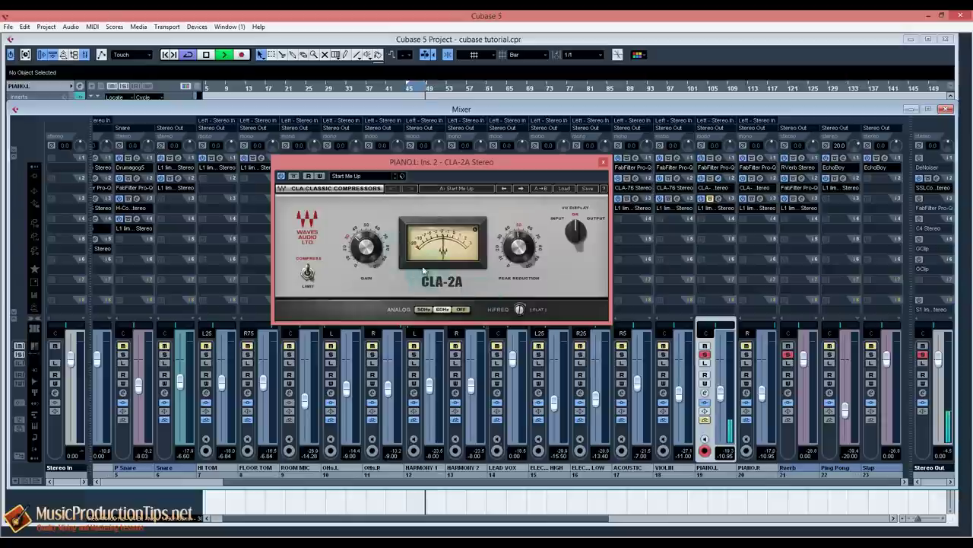
pyautogui.click(295, 176)
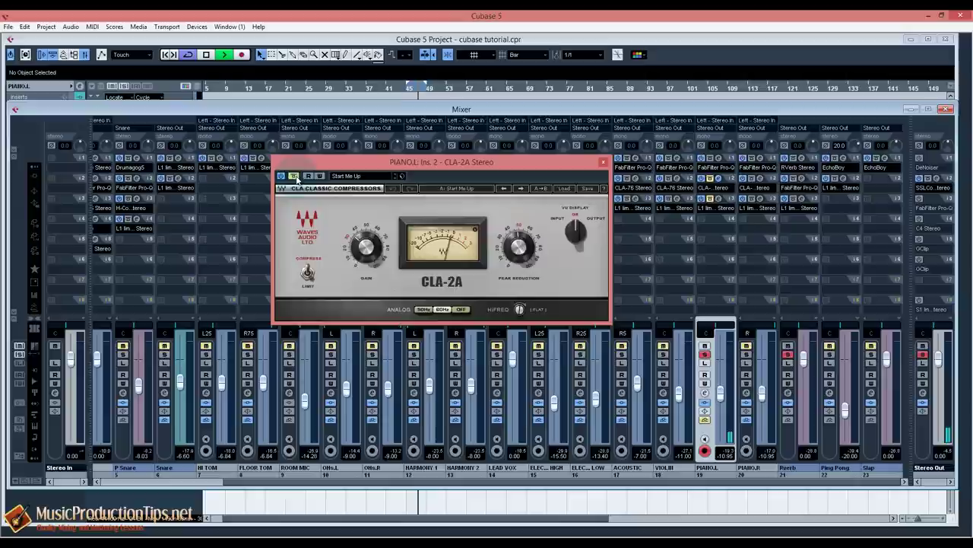
pyautogui.click(295, 177)
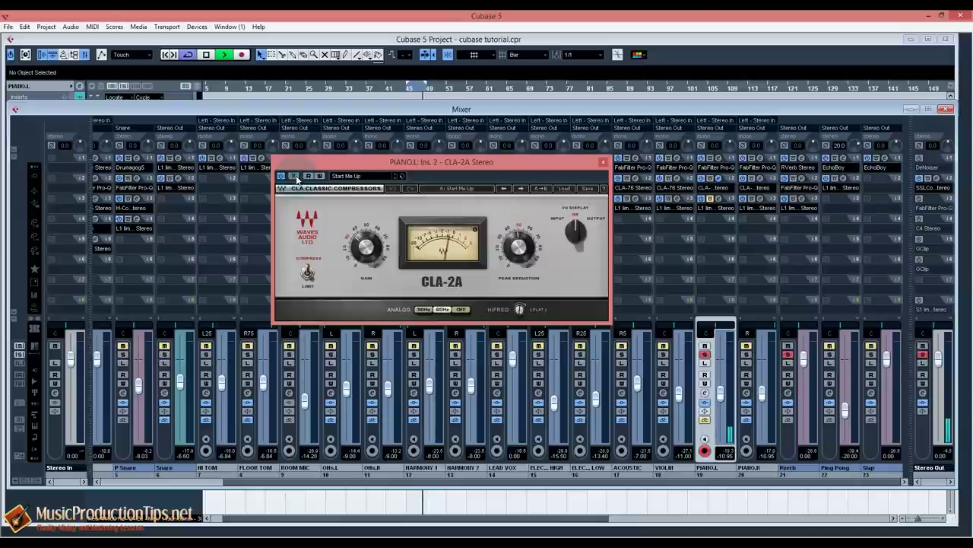
pyautogui.press('space')
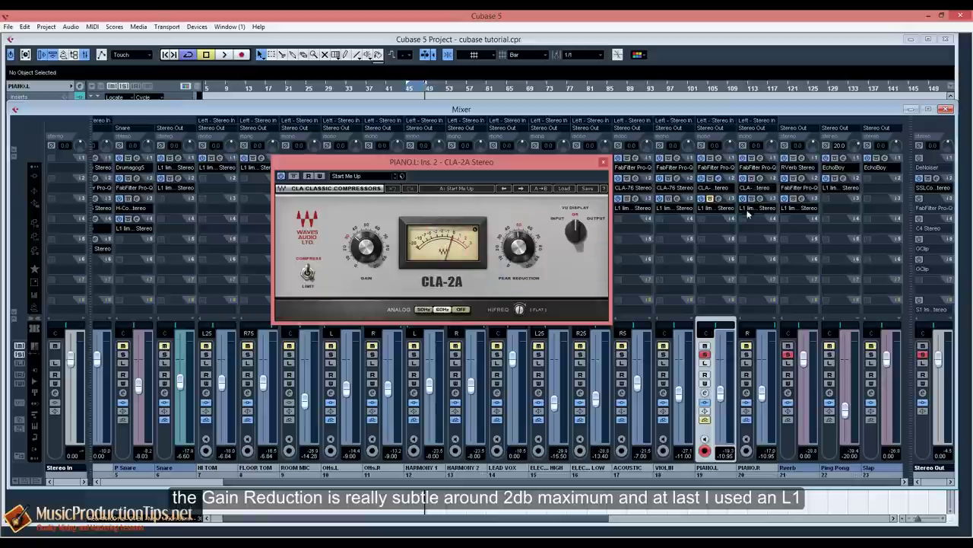
# Take the L1 limiter on PIANO.L out of bypass with its window open, and close the CLA-2A window.
pyautogui.click(708, 198)
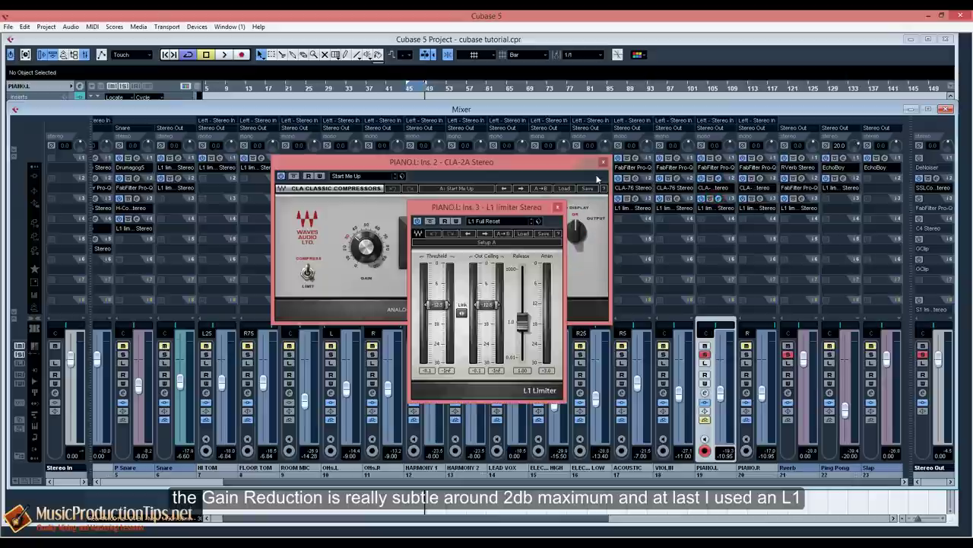
pyautogui.click(603, 162)
pyautogui.click(603, 162)
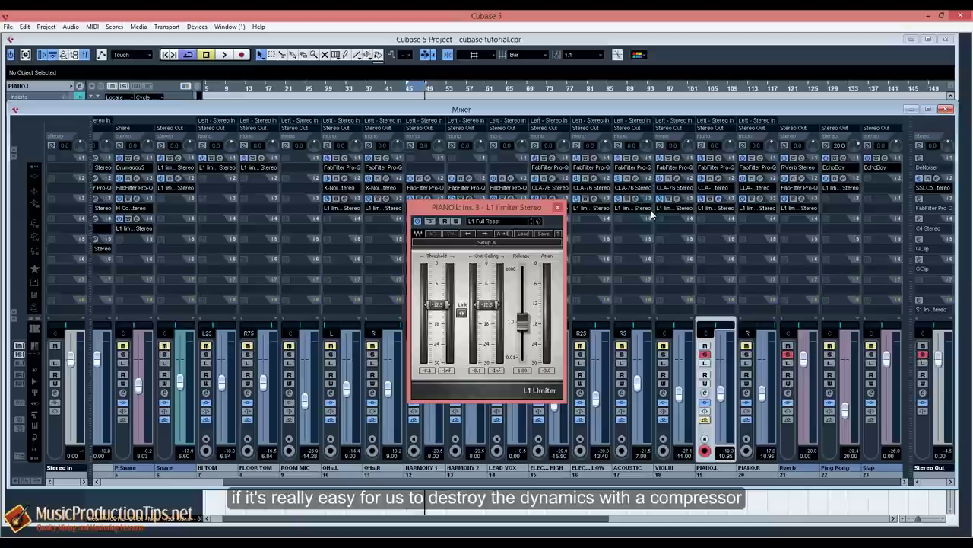
pyautogui.click(720, 186)
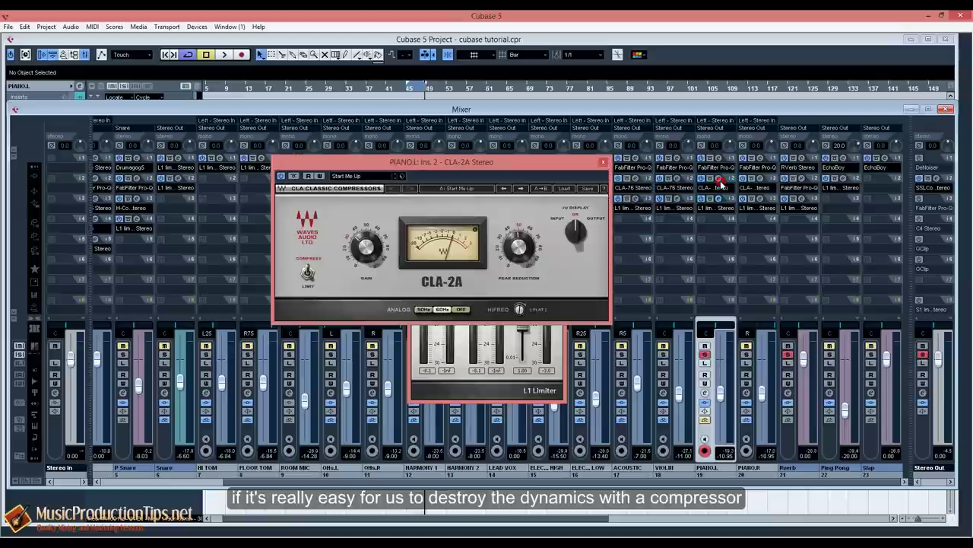
pyautogui.moveTo(532, 161); pyautogui.dragTo(541, 151)
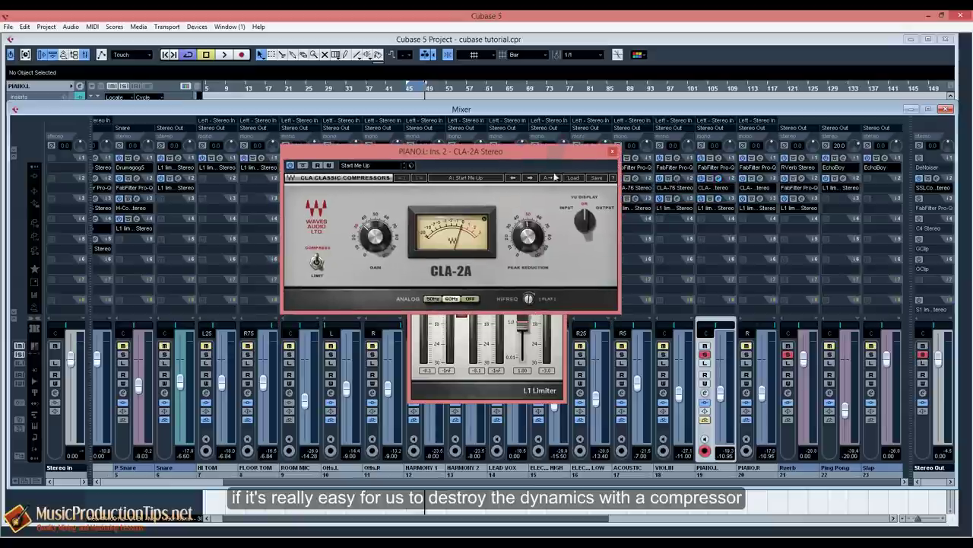
pyautogui.click(618, 157)
pyautogui.moveTo(530, 205); pyautogui.dragTo(542, 189)
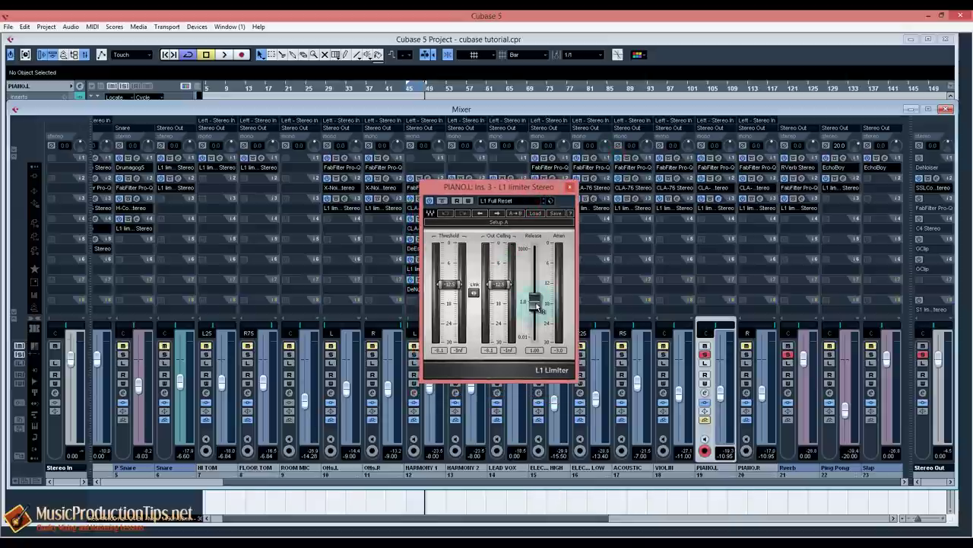
# Play PIANO.L through the L1 limiter, reset its attenuation reading to check the peaks, and close the limiter after stopping playback.
pyautogui.press('space')
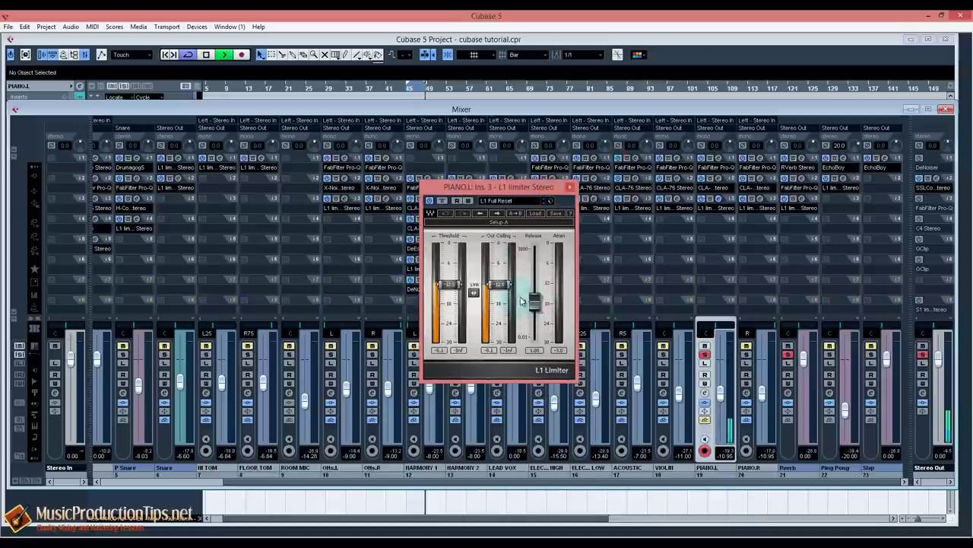
pyautogui.click(563, 352)
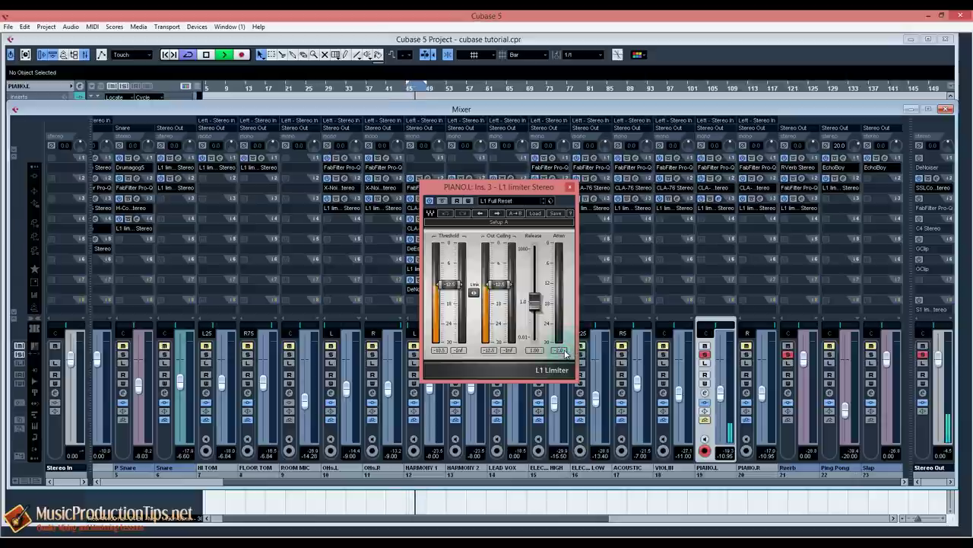
pyautogui.press('space')
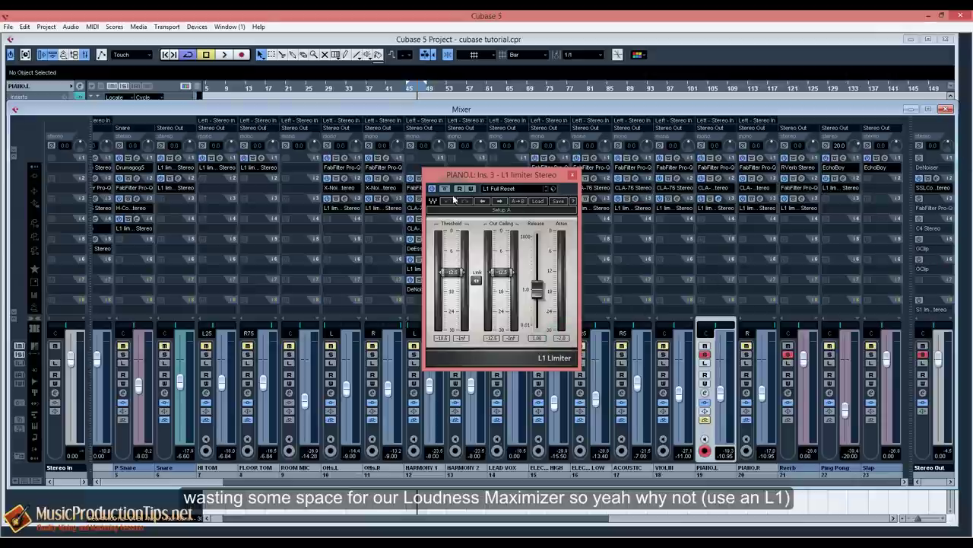
pyautogui.click(573, 175)
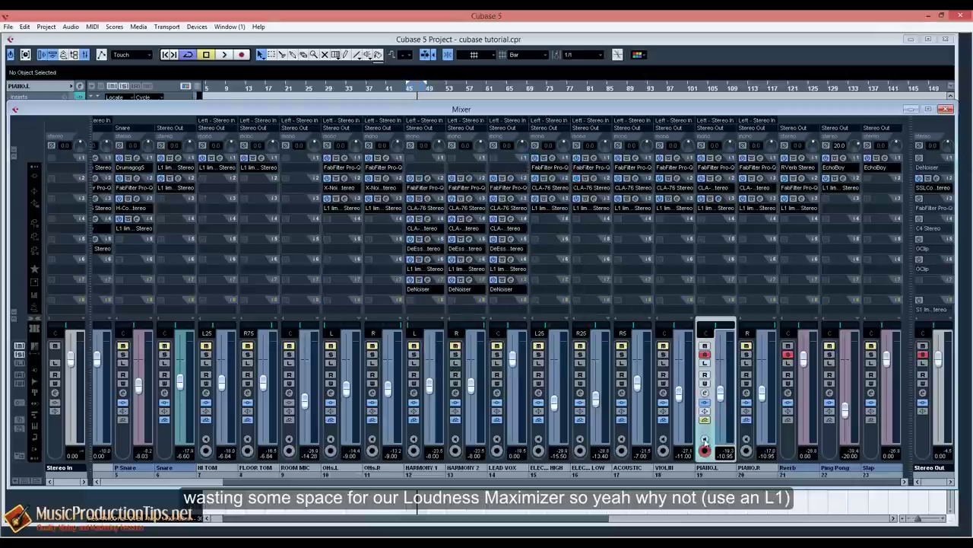
# Pan PIANO.L hard left, solo PIANO.R alongside it, and start playing the two piano channels together.
pyautogui.click(715, 321)
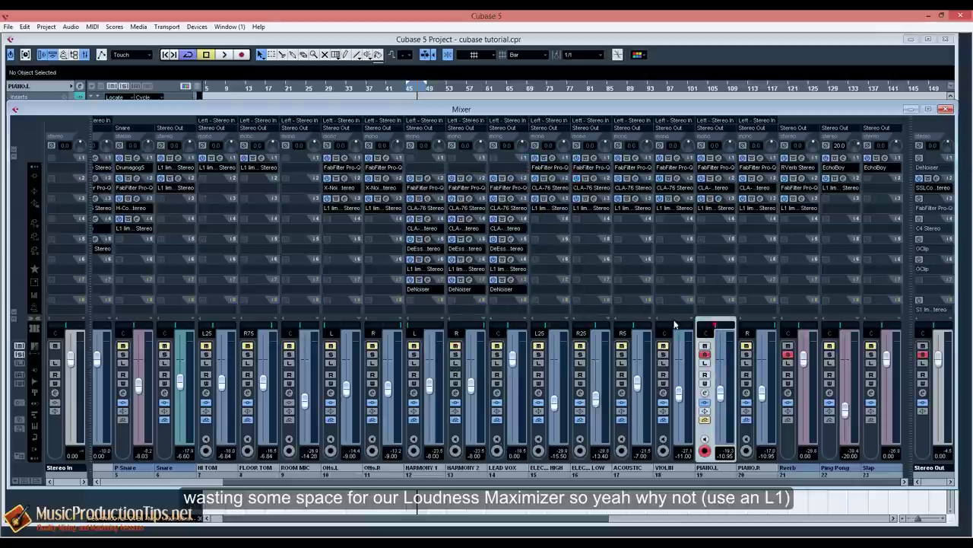
pyautogui.click(749, 355)
pyautogui.press('space')
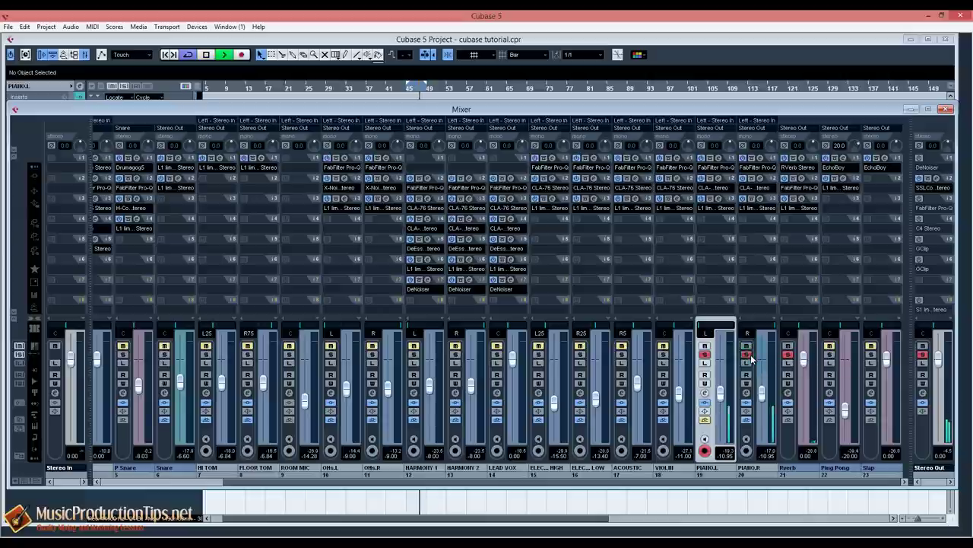
# Take the sends on the piano channels out of bypass to hear the reverb, stop playback, and clear the piano solos.
pyautogui.click(747, 420)
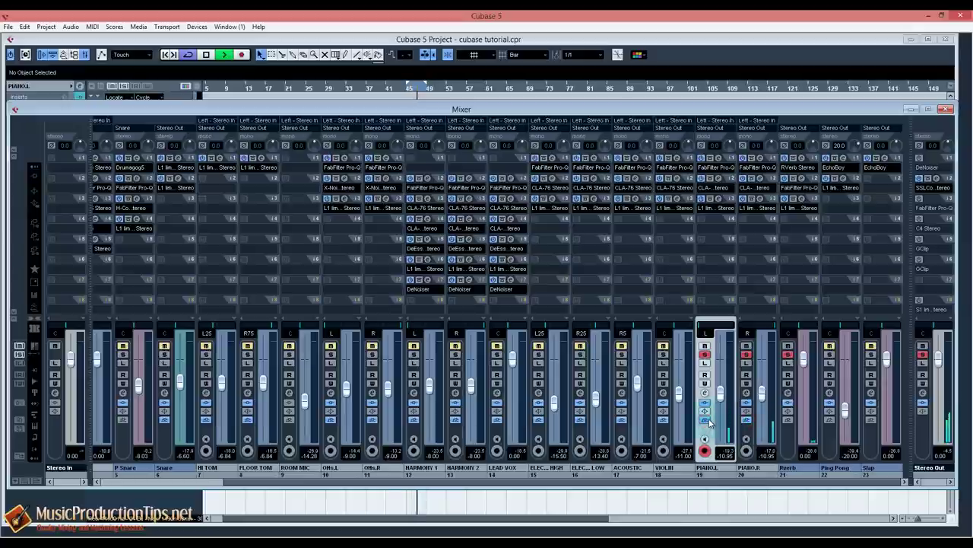
pyautogui.click(705, 355)
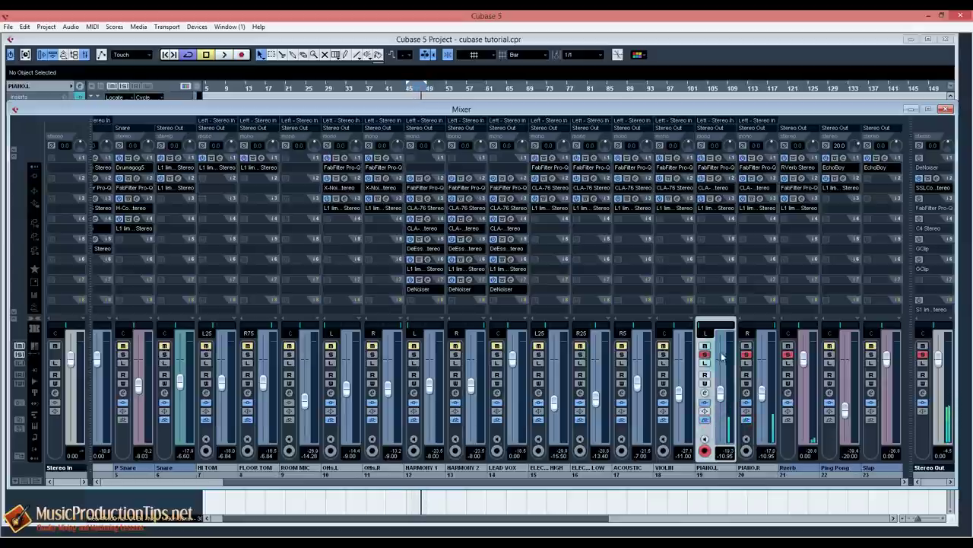
pyautogui.press('space')
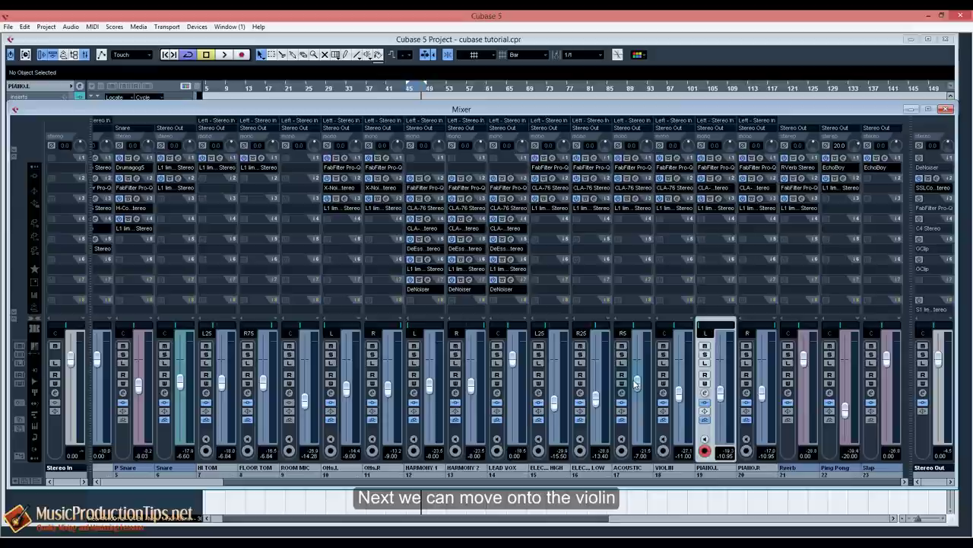
# Solo VIOLIN, select its track in the project window, and set the playback loop from bar 29 to about bar 44.
pyautogui.click(663, 354)
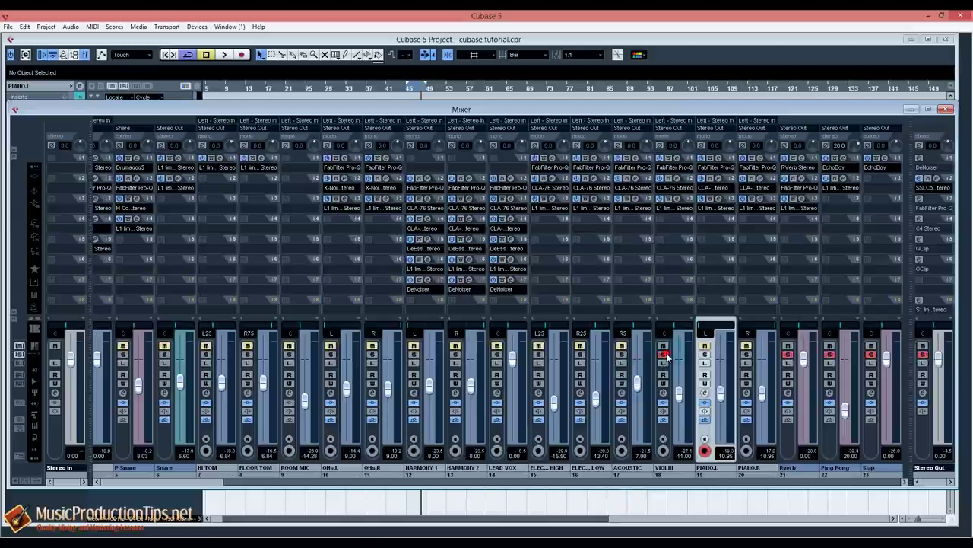
pyautogui.press('space')
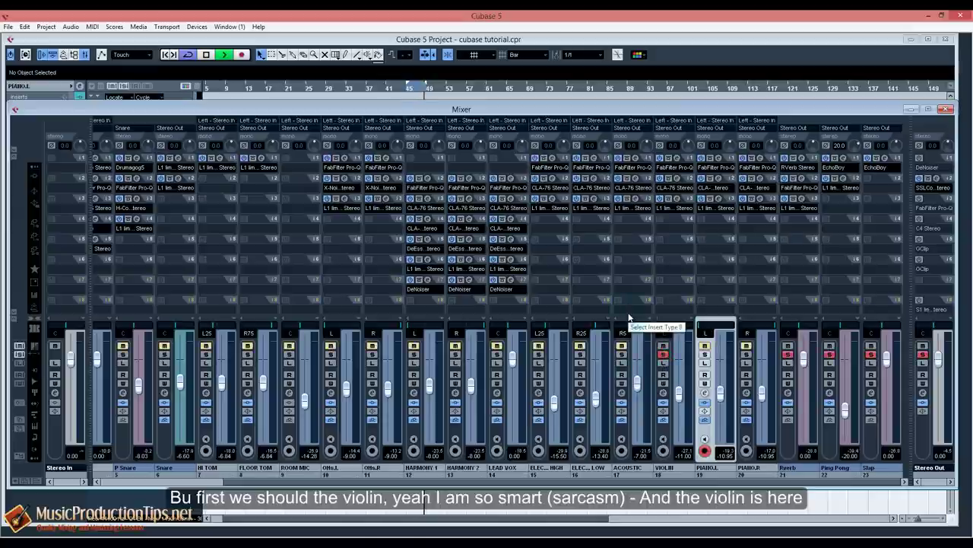
pyautogui.press('space')
pyautogui.click(946, 109)
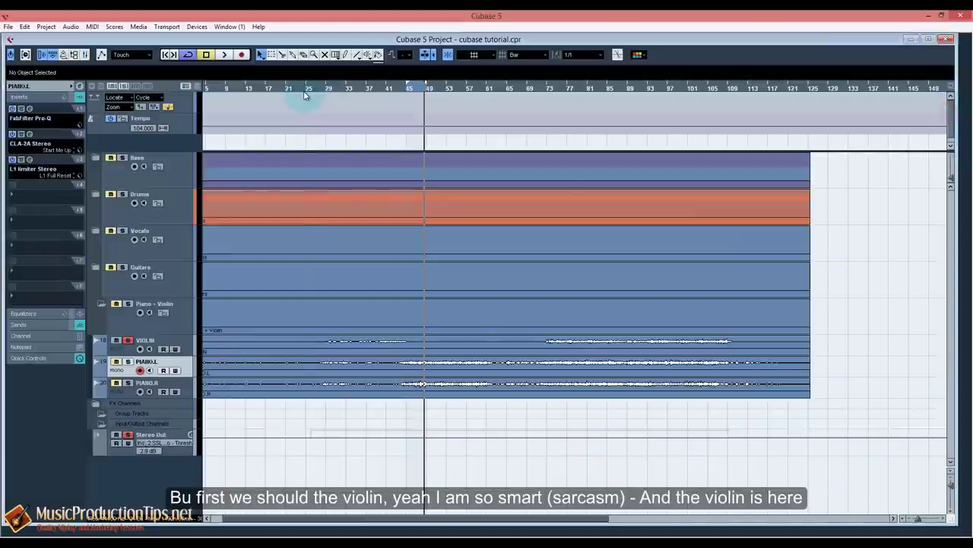
pyautogui.press('g')
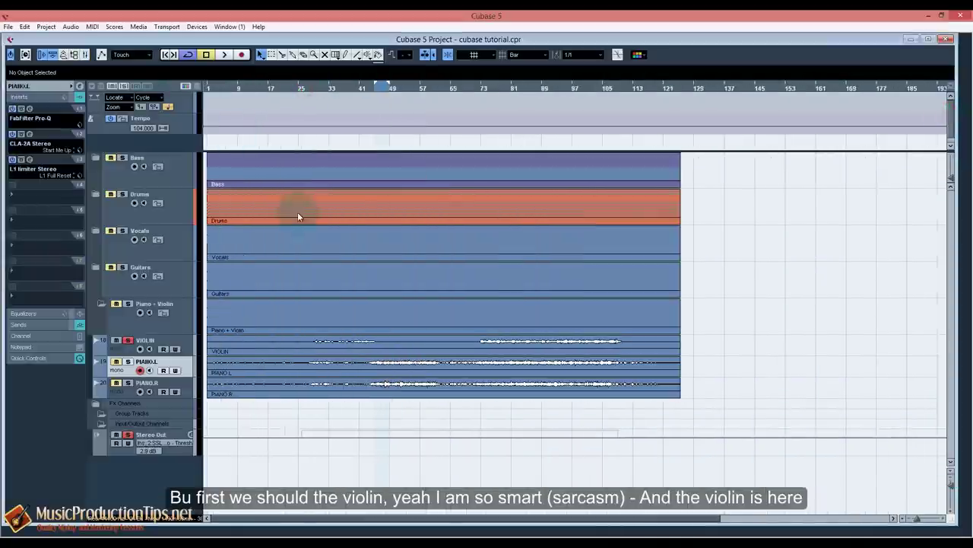
pyautogui.click(161, 345)
pyautogui.moveTo(311, 88); pyautogui.dragTo(445, 81)
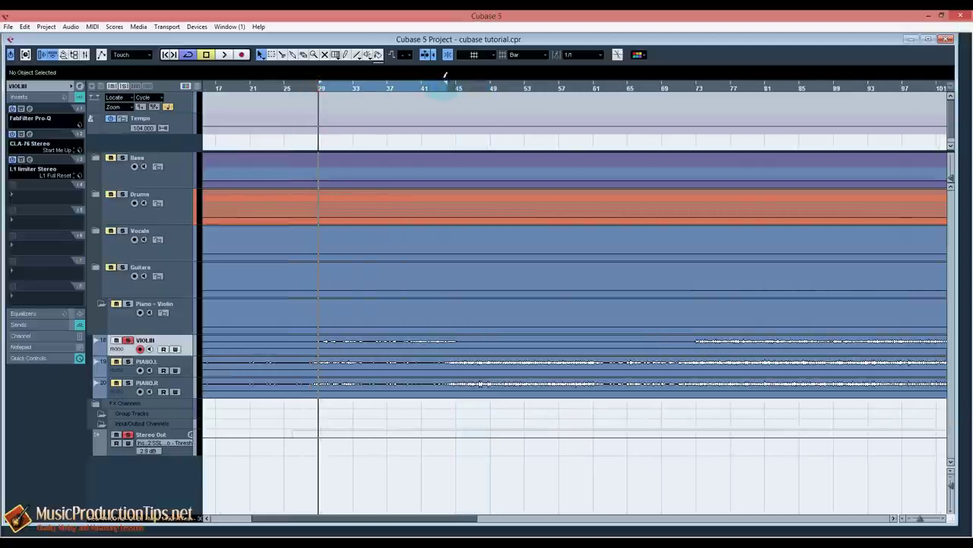
# Play VIOLIN while switching all its inserts in and out of bypass, stop playback, and leave only the CLA-76 and L1 bypassed.
pyautogui.press('space')
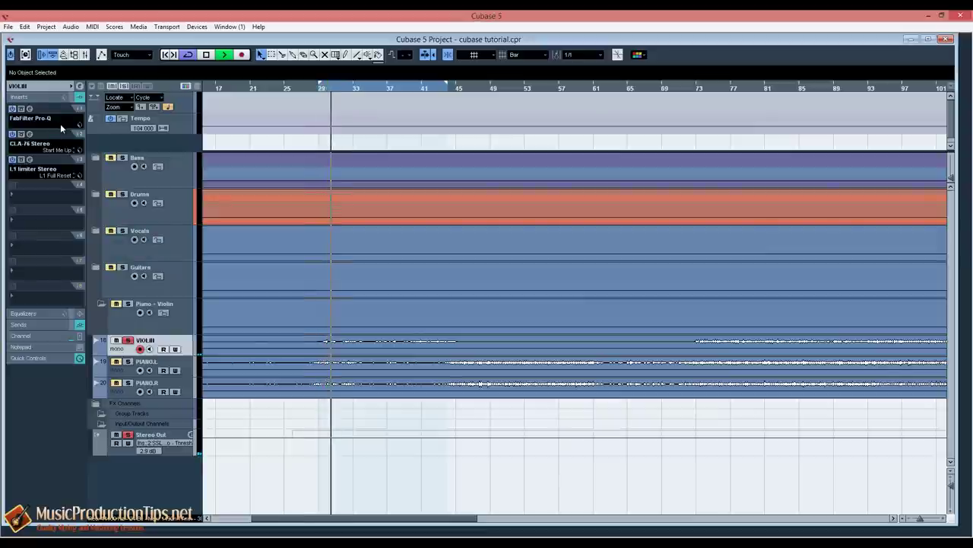
pyautogui.click(71, 97)
pyautogui.click(71, 99)
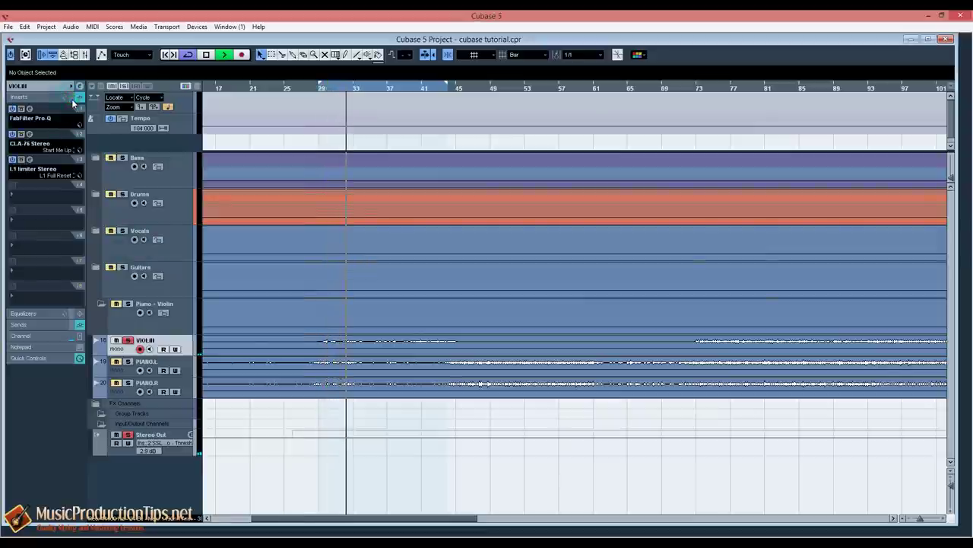
pyautogui.press('F3')
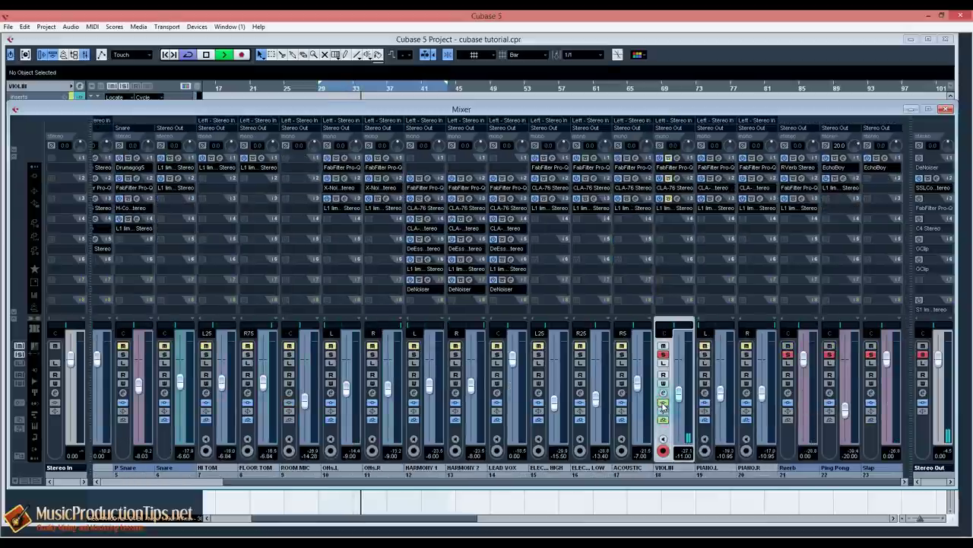
pyautogui.click(663, 404)
pyautogui.click(662, 404)
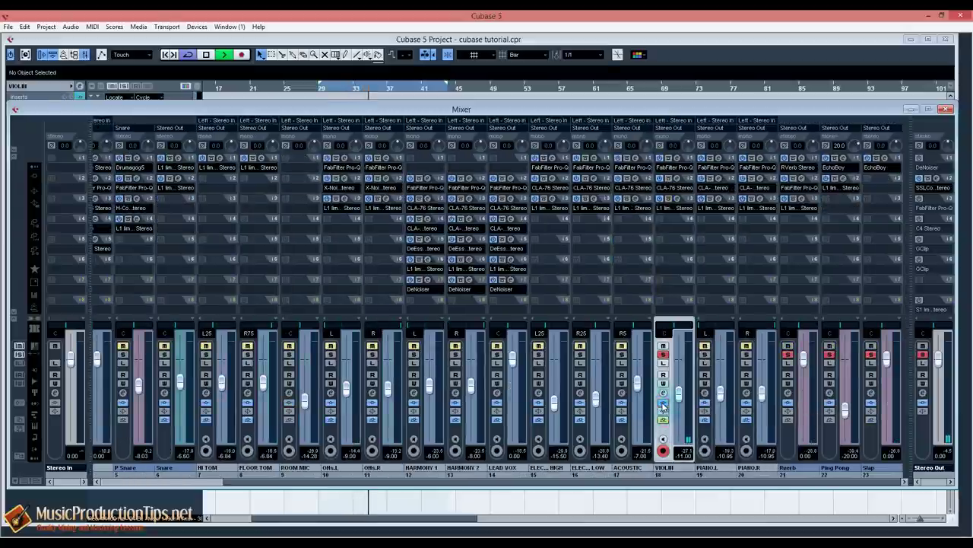
pyautogui.click(663, 404)
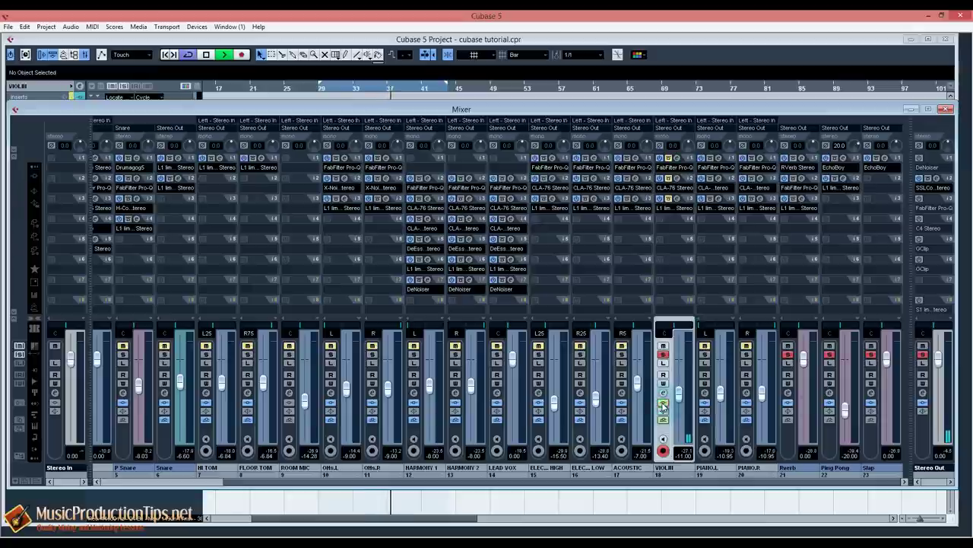
pyautogui.click(663, 404)
pyautogui.press('space')
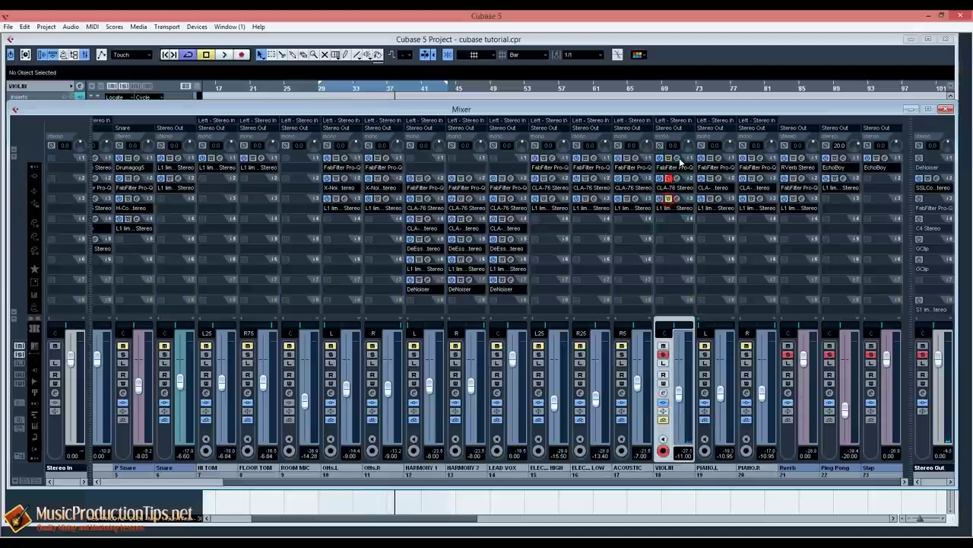
# Open the Pro-Q on VIOLIN, examine its low cut and midrange cut bands, and close its window.
pyautogui.click(679, 159)
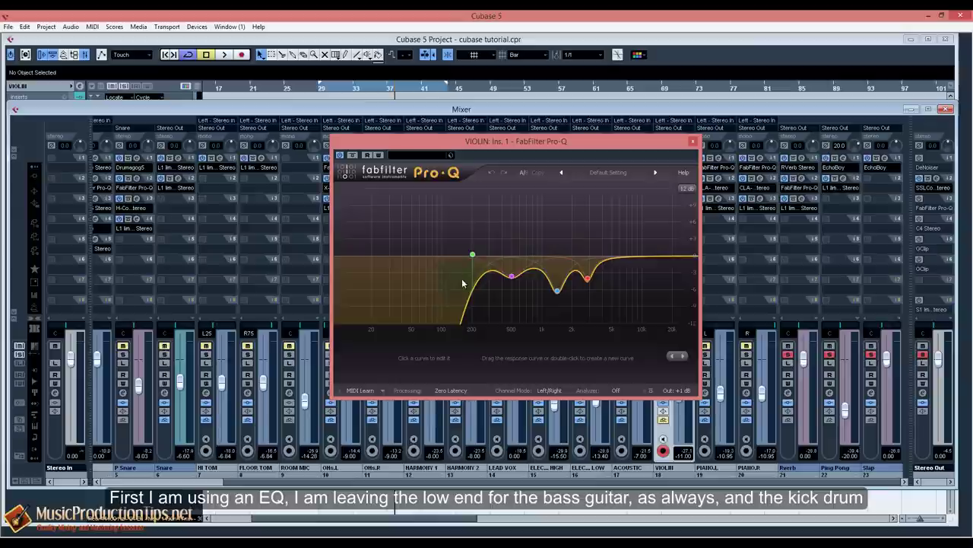
pyautogui.moveTo(511, 275)
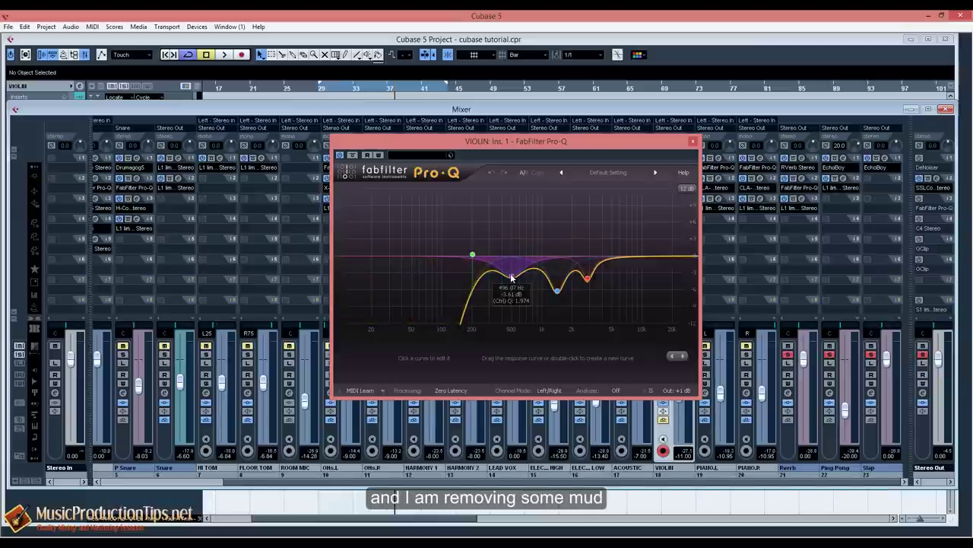
pyautogui.moveTo(556, 292)
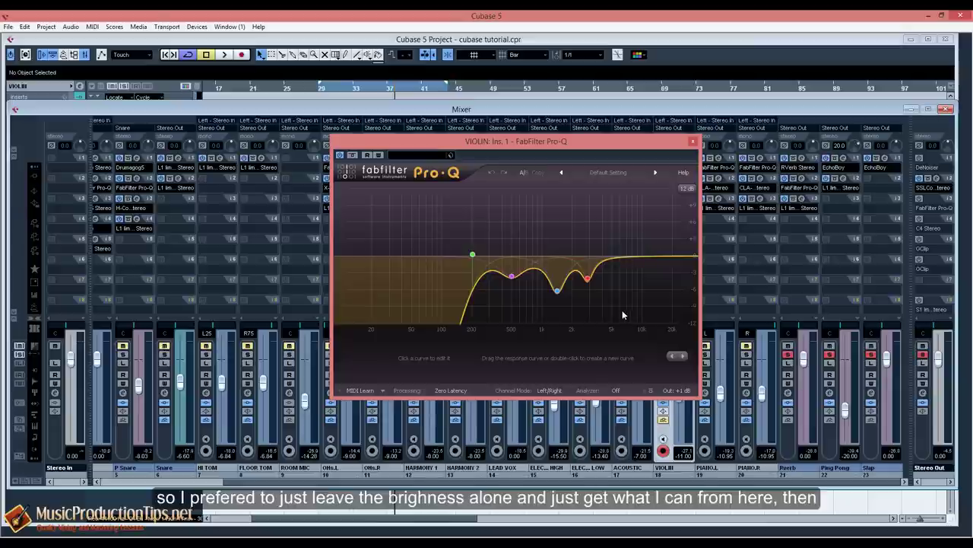
pyautogui.click(692, 142)
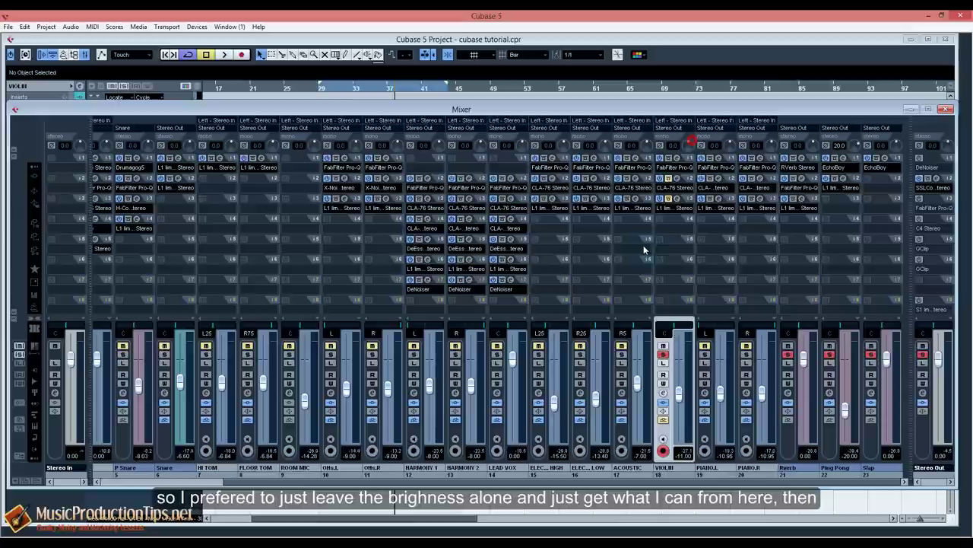
# Open the CLA-76 on VIOLIN with its bypass off and examine the release and attack settings.
pyautogui.click(675, 187)
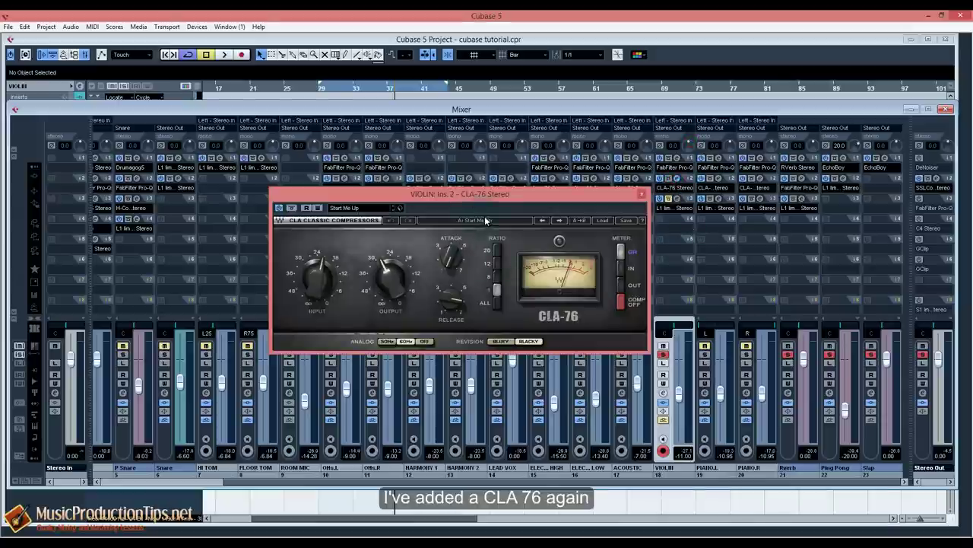
pyautogui.moveTo(461, 303); pyautogui.dragTo(455, 306)
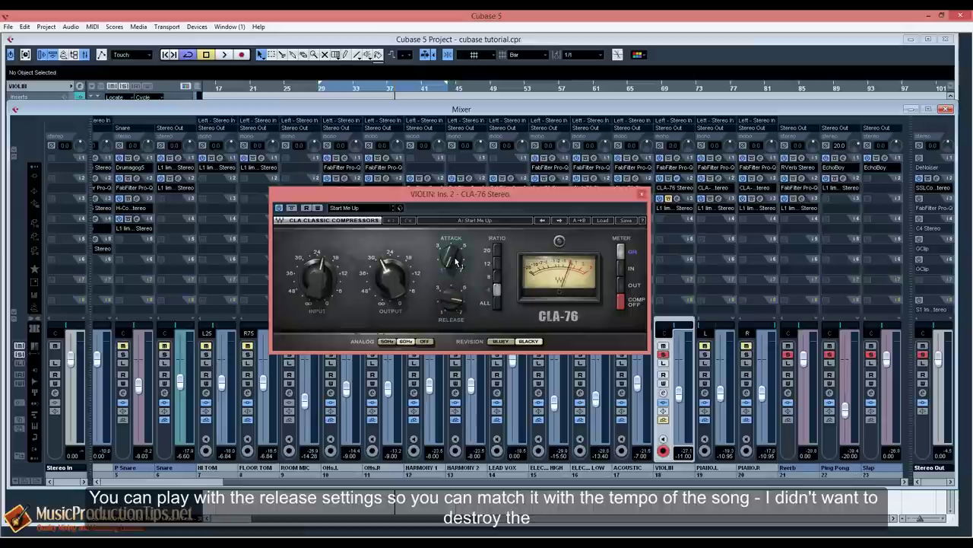
pyautogui.moveTo(456, 260)
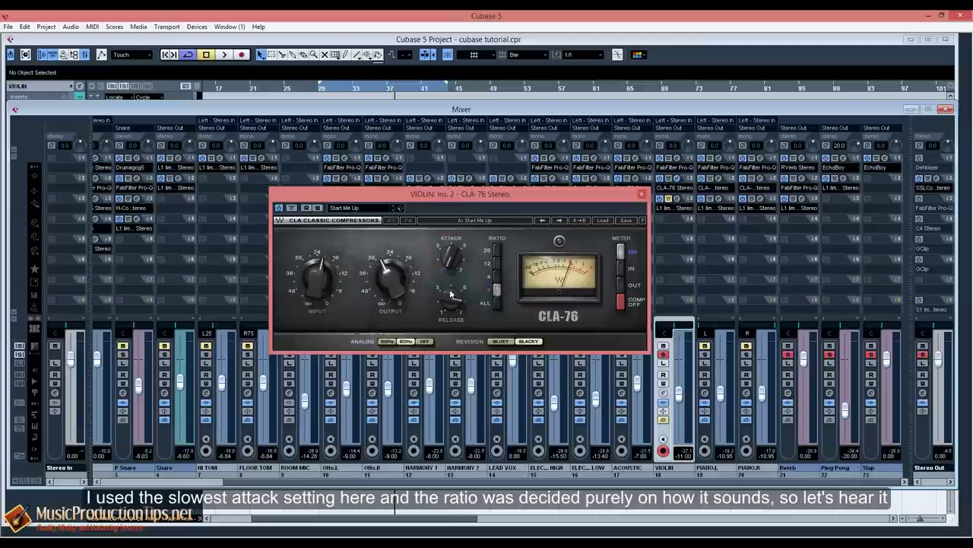
# Compare the CLA-76 bypassed and active while VIOLIN plays, replaying from about bar 30, and close the compressor after stopping playback.
pyautogui.press('space')
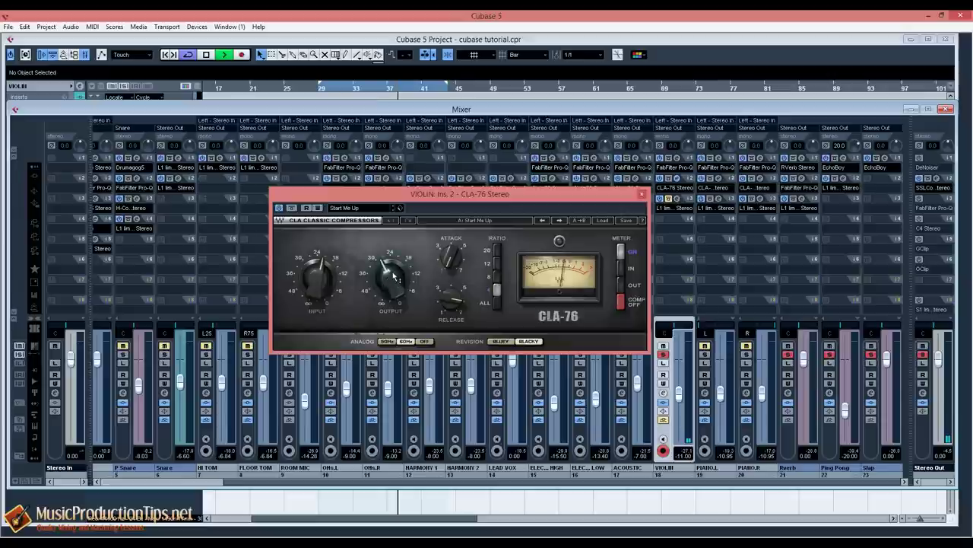
pyautogui.click(292, 208)
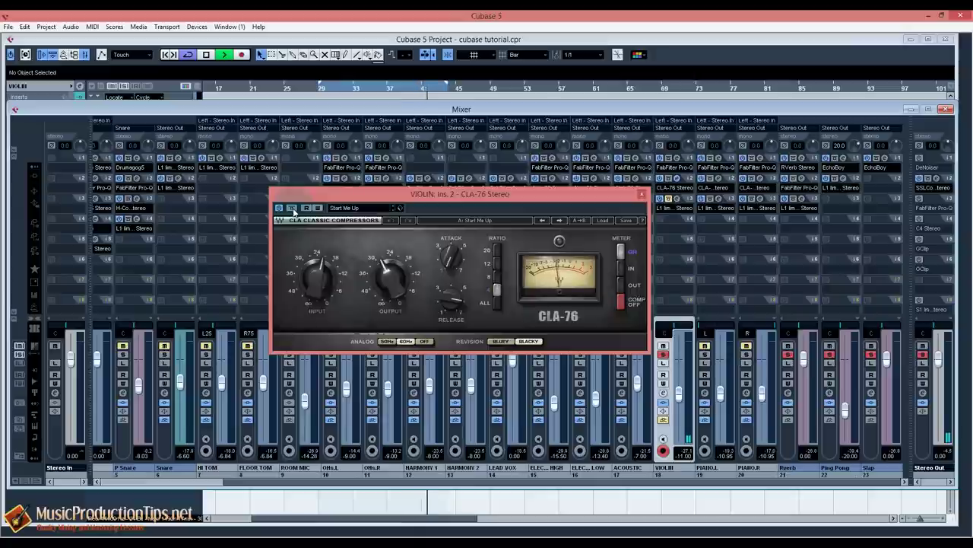
pyautogui.click(328, 88)
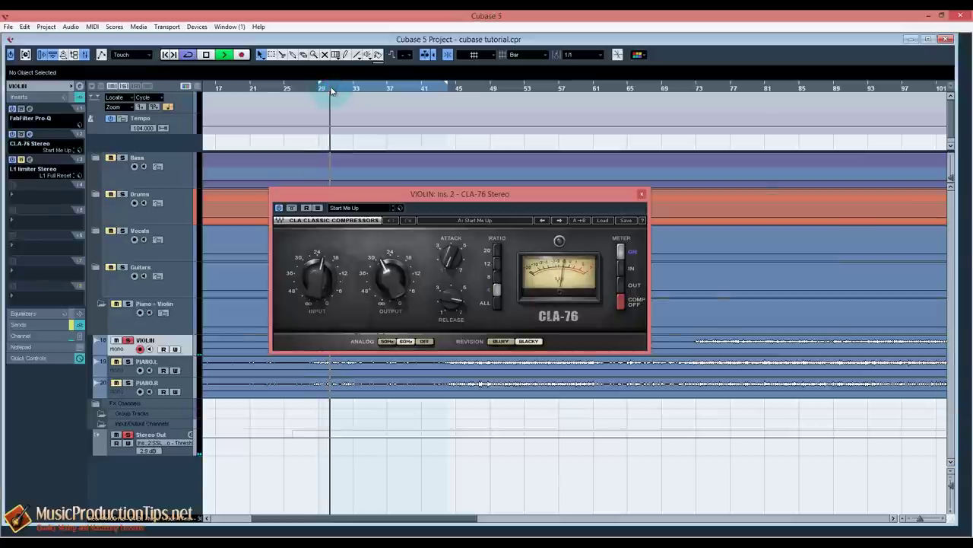
pyautogui.press('F3')
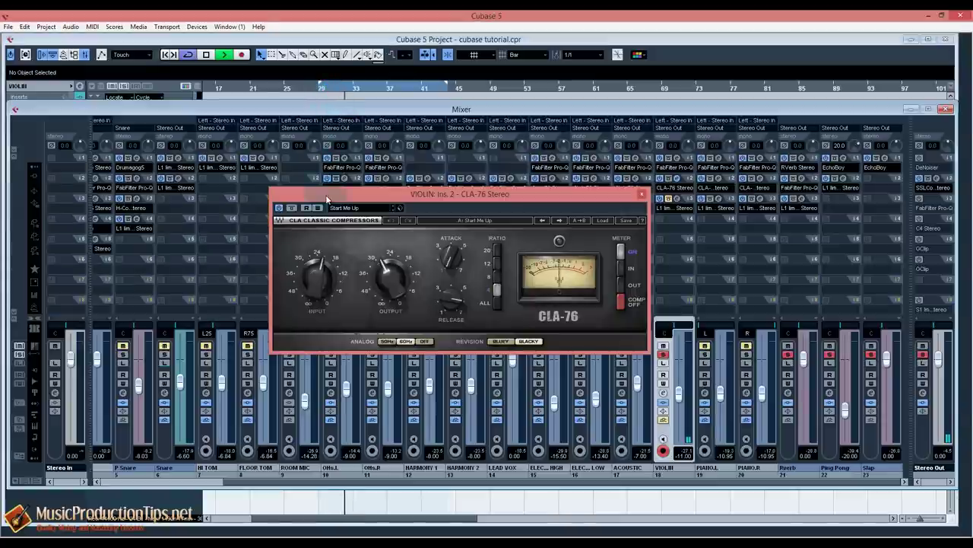
pyautogui.press('space')
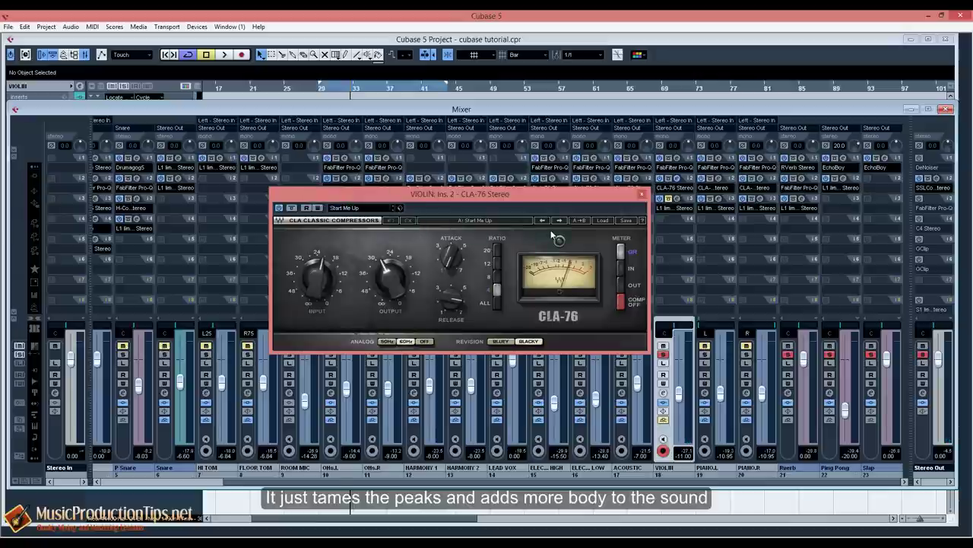
pyautogui.click(641, 194)
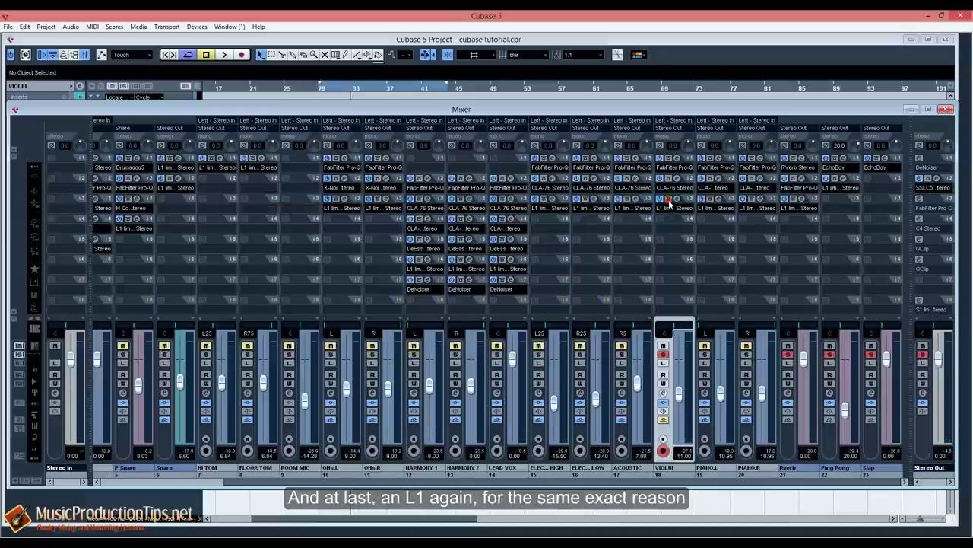
# Take the L1 limiter on VIOLIN out of bypass, reset its attenuation reading, check it during playback, and close its window.
pyautogui.click(676, 200)
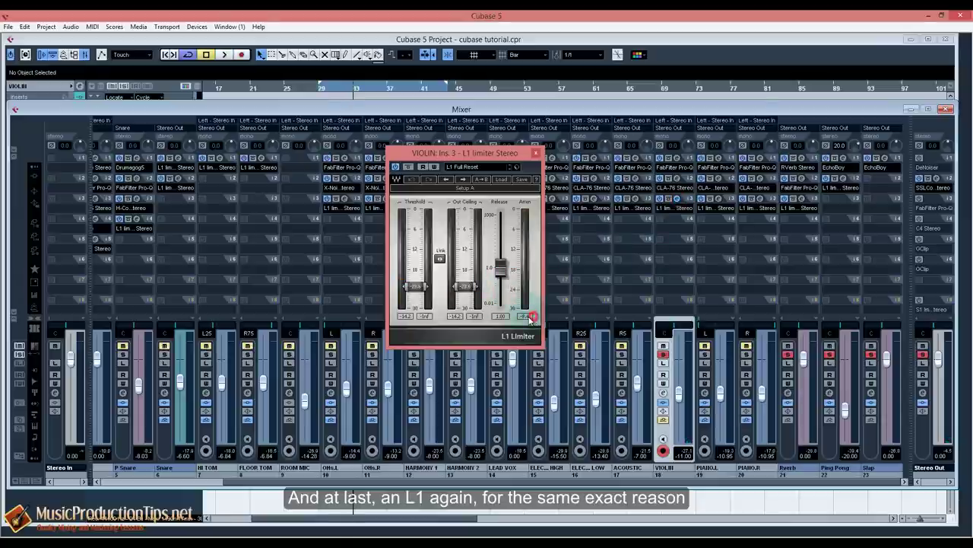
pyautogui.press('space')
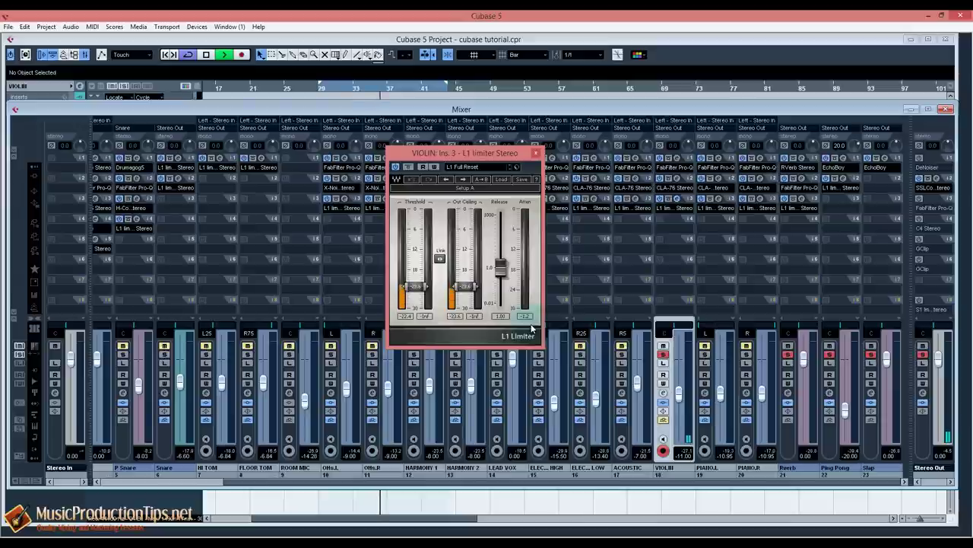
pyautogui.press('space')
pyautogui.click(536, 153)
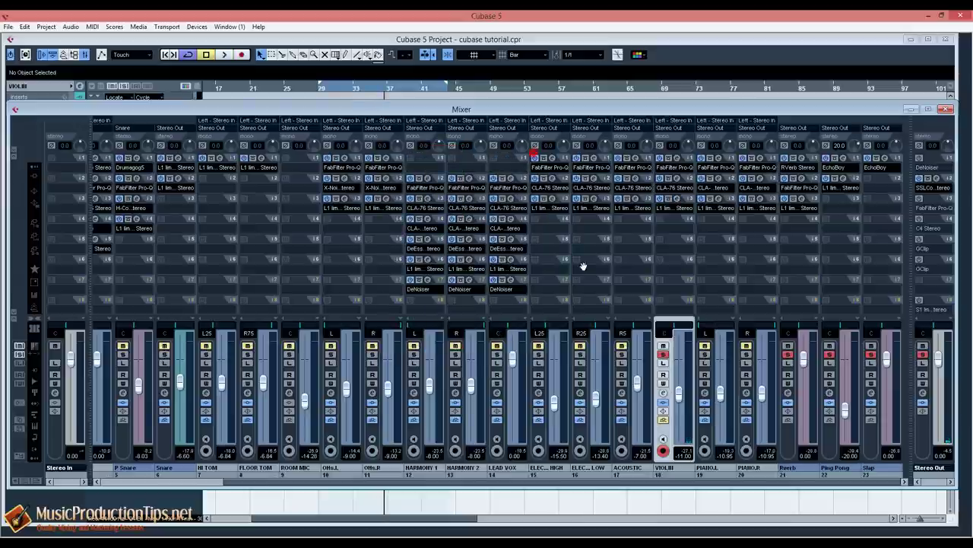
# Take the VIOLIN sends out of bypass, play the violin with its reverb, and clear the solo after stopping playback.
pyautogui.click(664, 421)
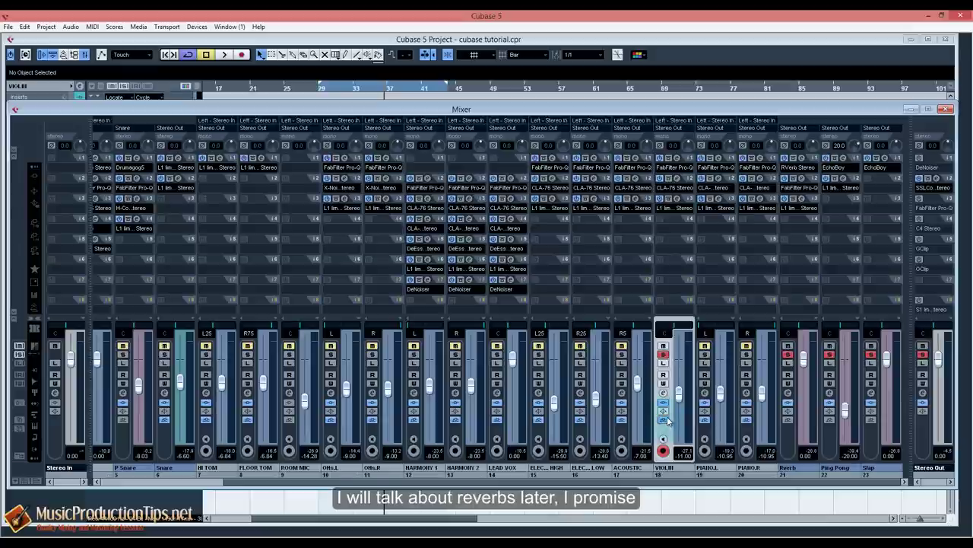
pyautogui.press('space')
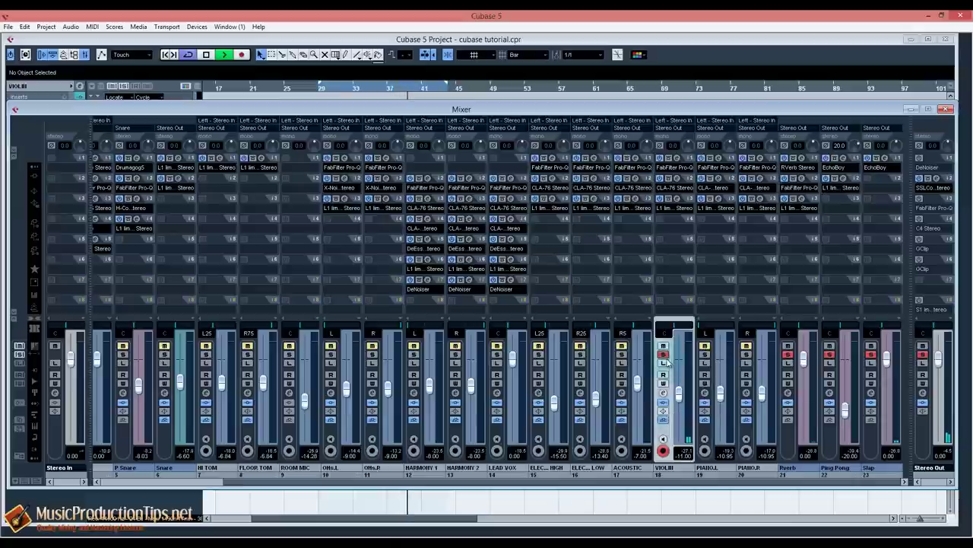
pyautogui.press('space')
pyautogui.press('s')
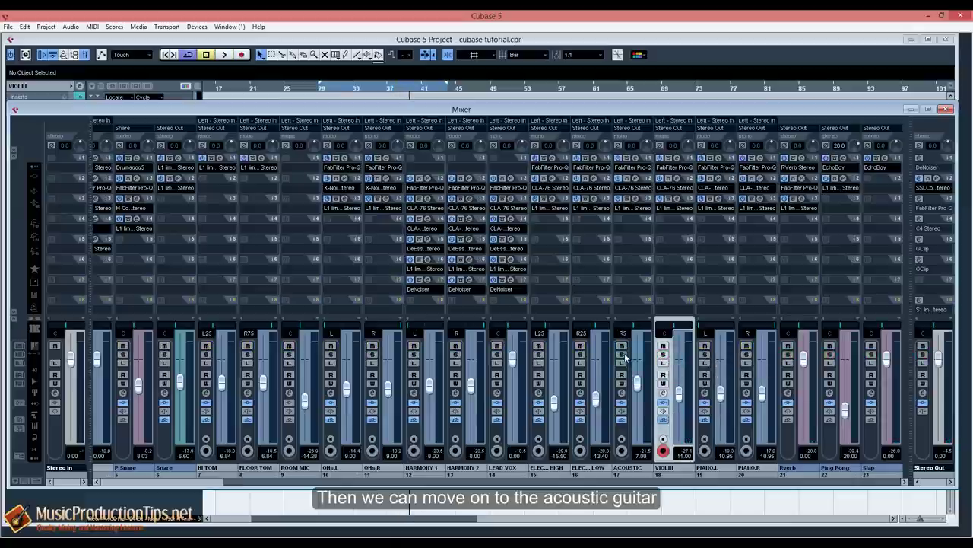
# Solo ACOUSTIC, start playback, and bypass all of its insert effects.
pyautogui.click(622, 354)
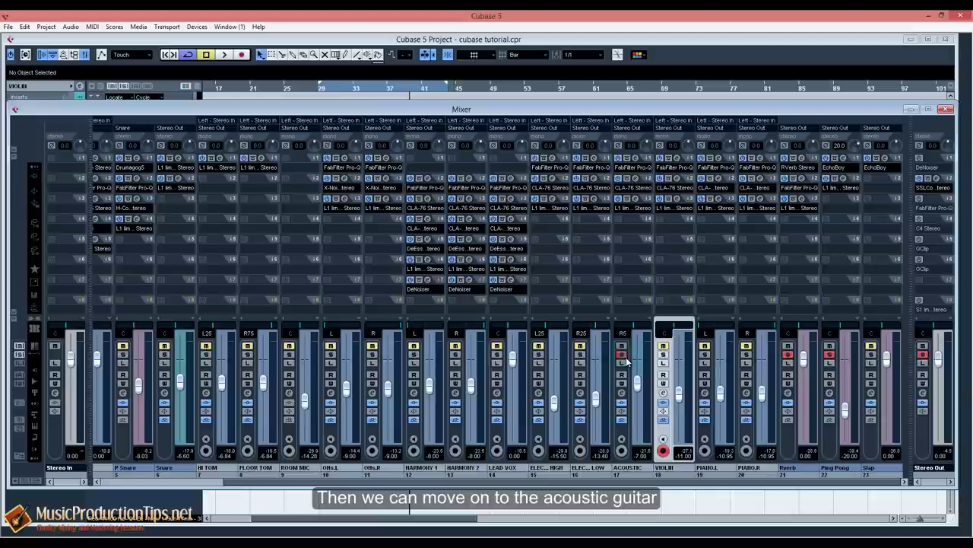
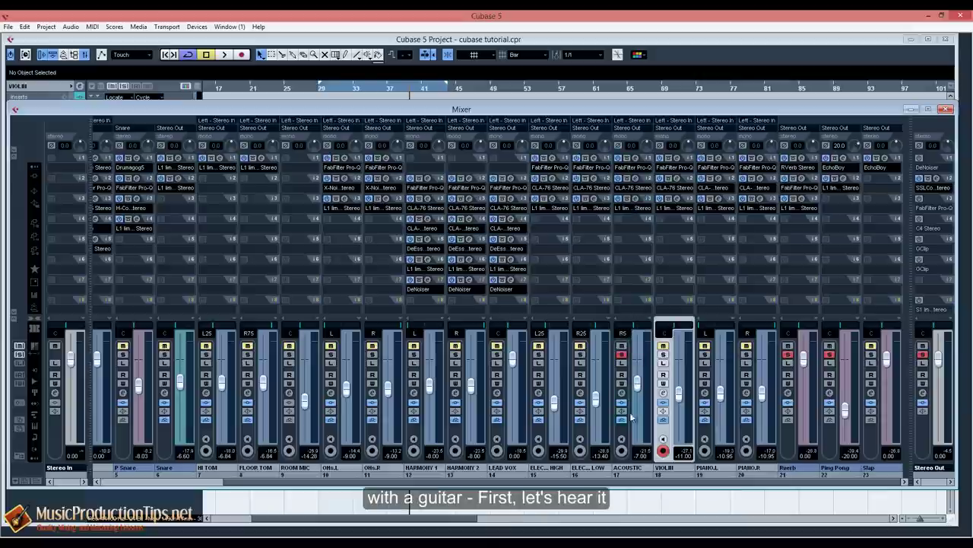
pyautogui.press('space')
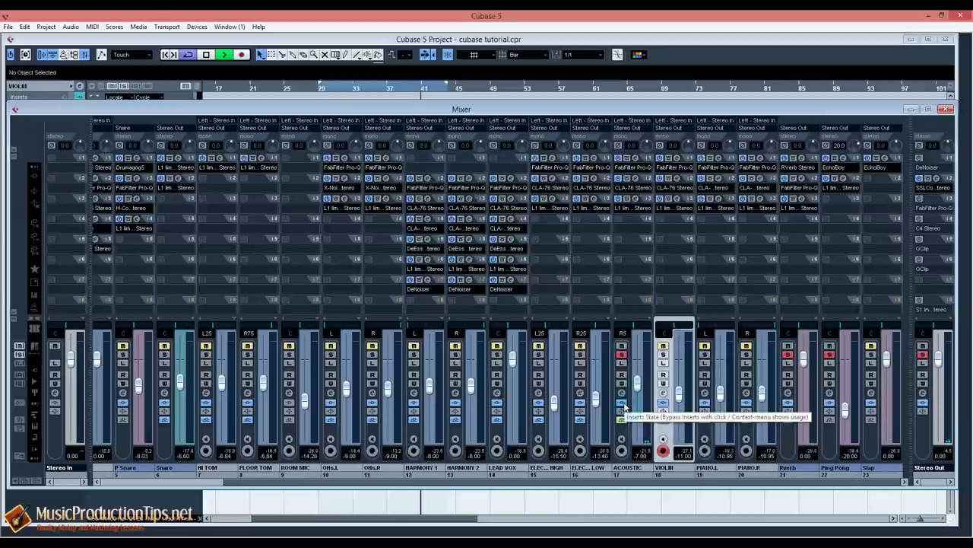
pyautogui.click(623, 405)
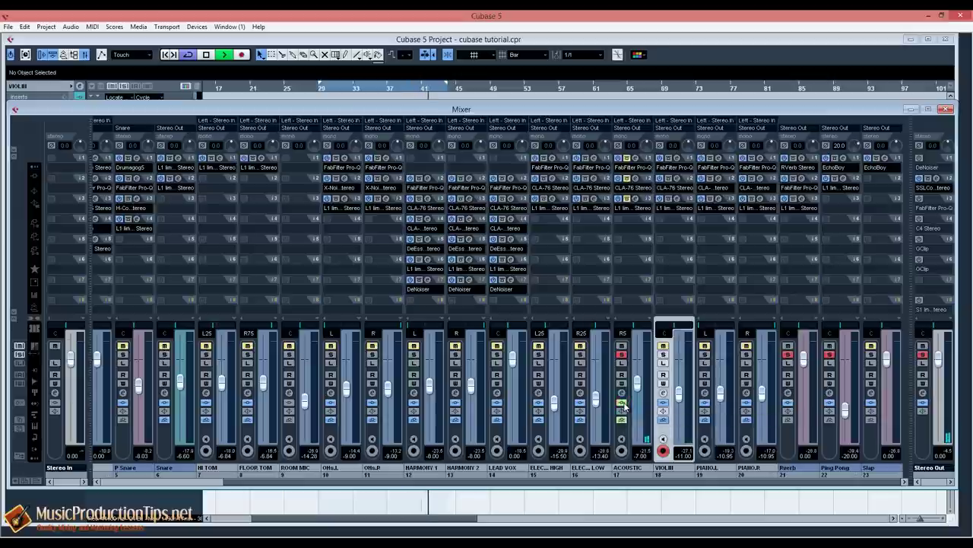
# Restart playback near bar 31, shorten the cycle range to about bars 29 to 31, and return to the mixer.
pyautogui.click(326, 88)
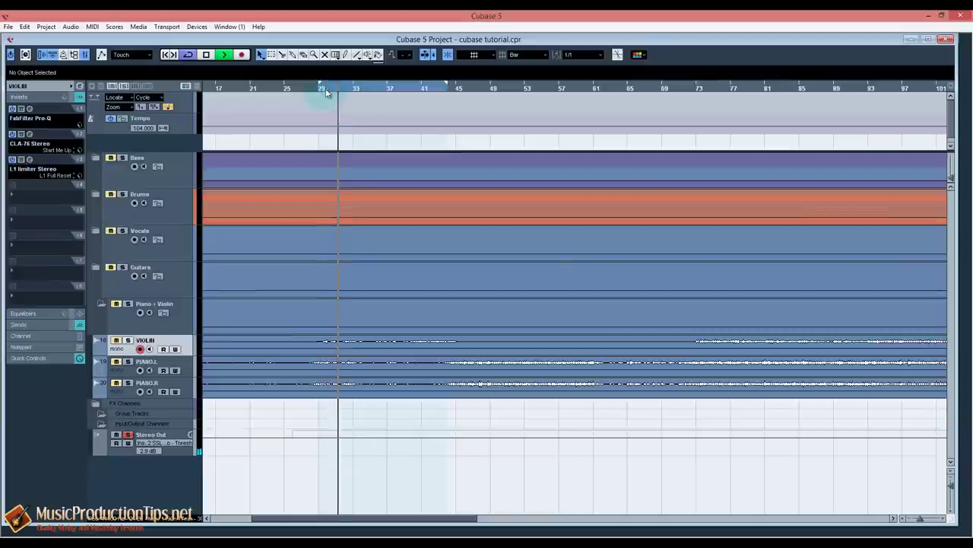
pyautogui.moveTo(319, 87); pyautogui.dragTo(340, 96)
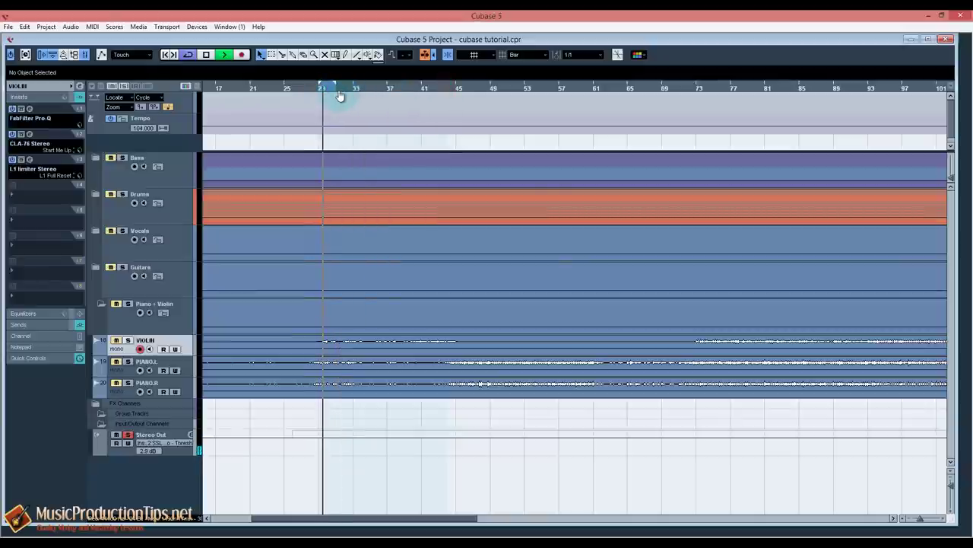
pyautogui.press('F3')
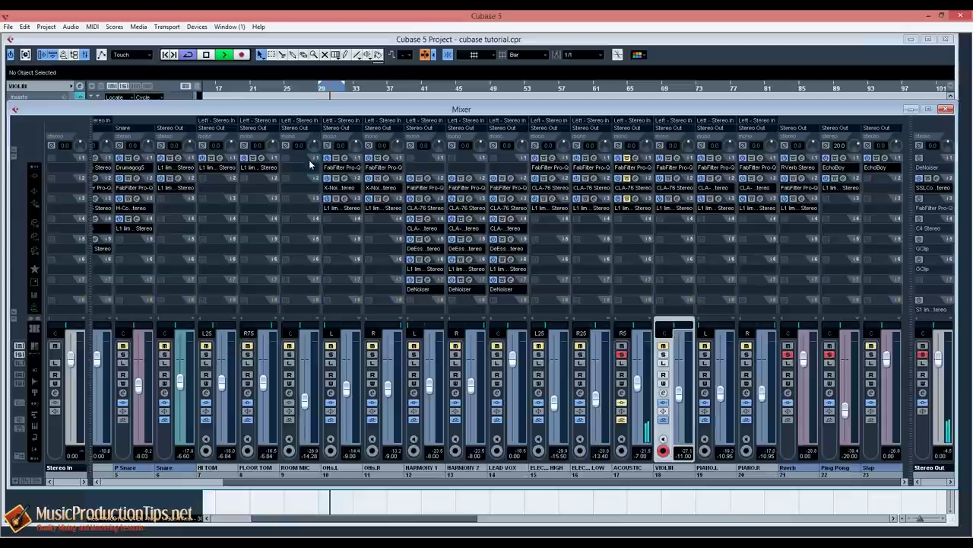
# Compare ACOUSTIC with its insert effects active and bypassed while the short cycle plays.
pyautogui.click(622, 404)
pyautogui.click(622, 404)
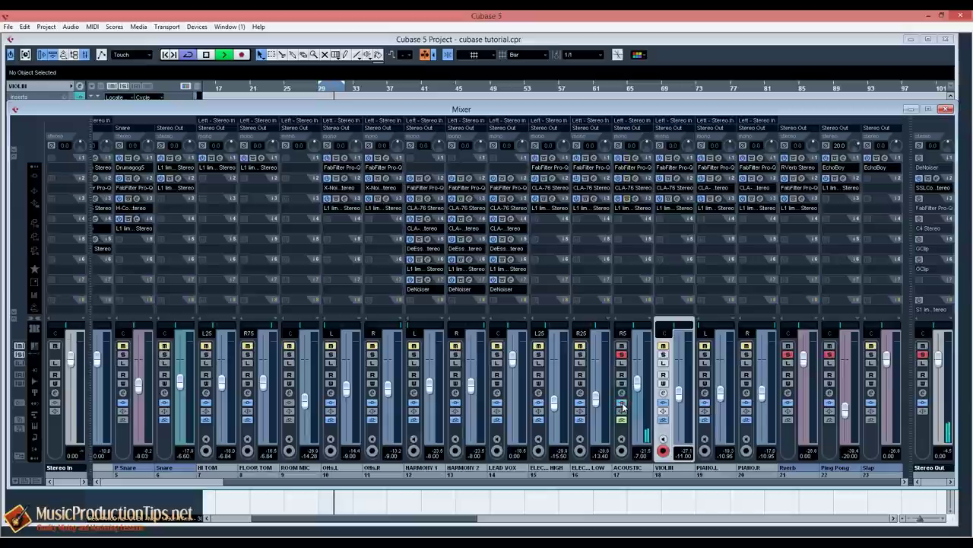
pyautogui.click(622, 404)
# Open the Pro-Q on ACOUSTIC with its bypass off, examine the low and midrange cuts, and close the equalizer.
pyautogui.click(634, 157)
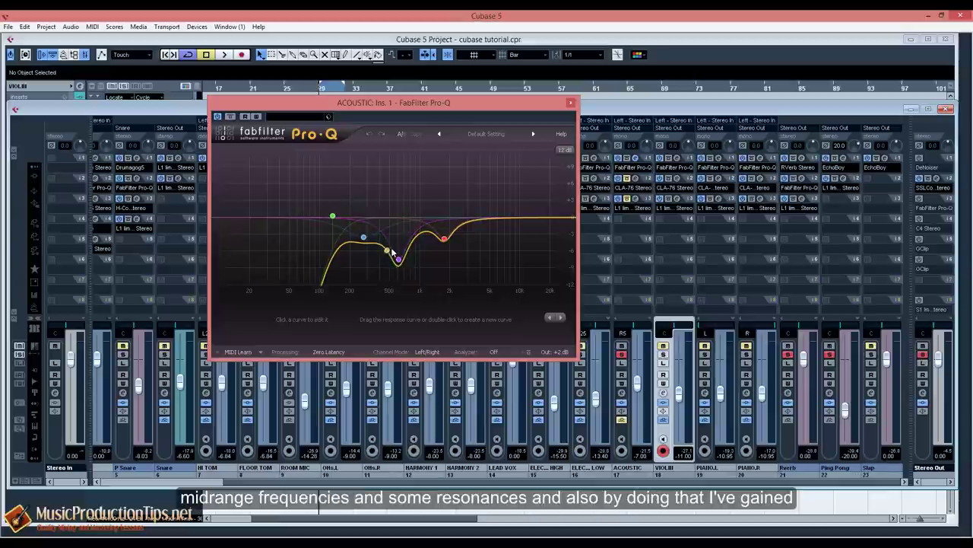
pyautogui.scroll(-3, 398, 260)
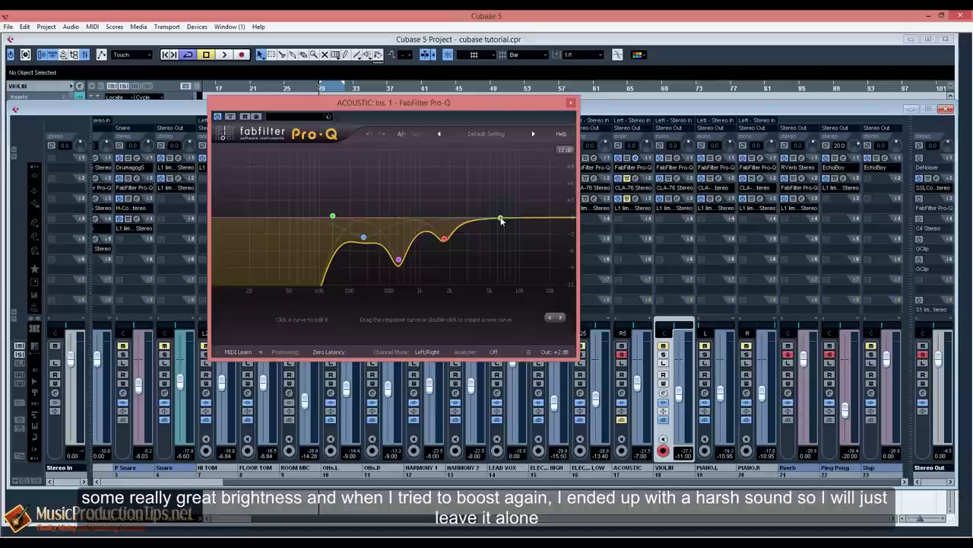
pyautogui.click(571, 102)
# Compare ACOUSTIC with the Pro-Q active and bypassed during playback, leave the equalizer active, and stop.
pyautogui.press('space')
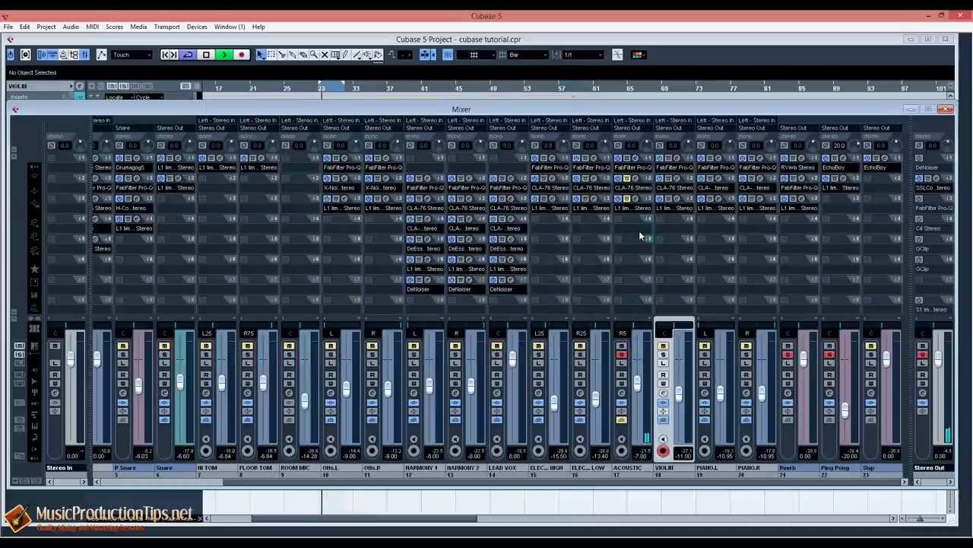
pyautogui.click(626, 158)
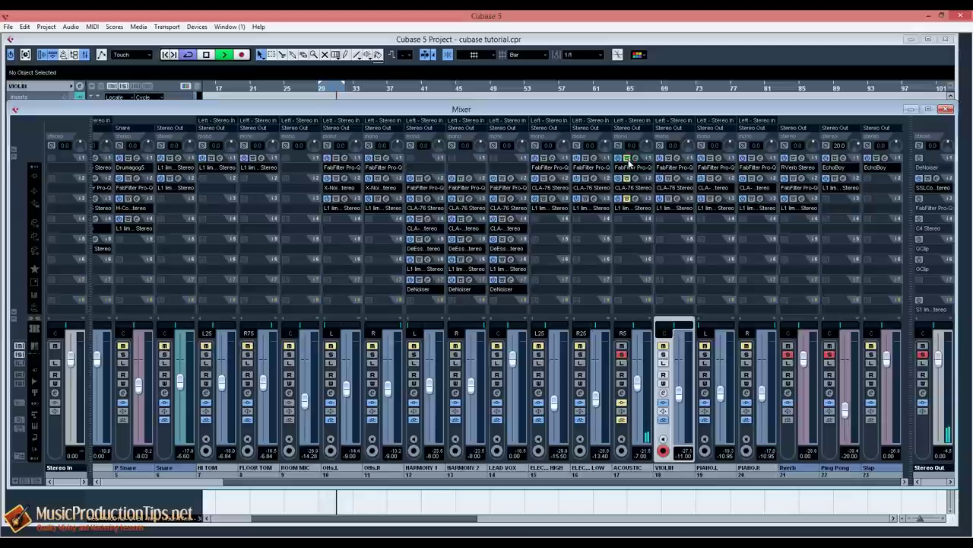
pyautogui.press('space')
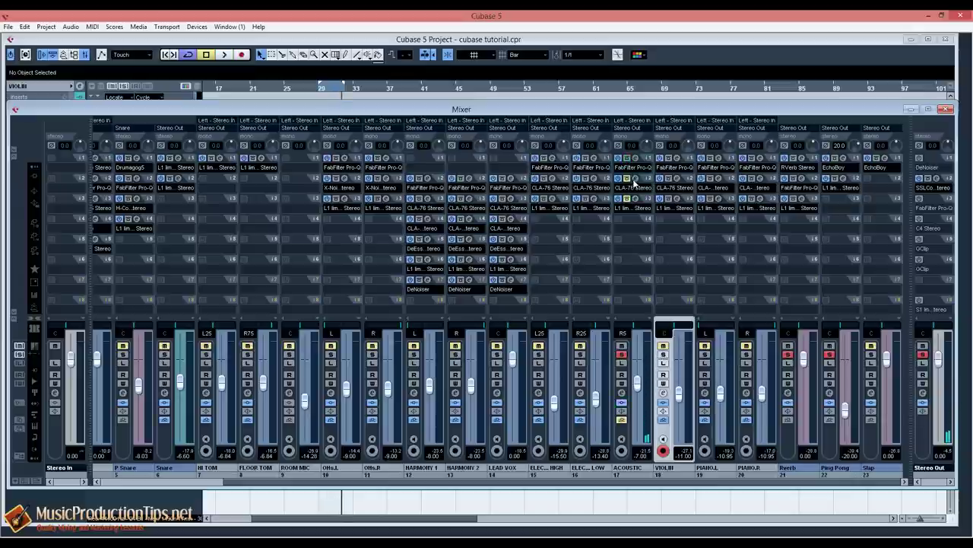
# Open the CLA-76 on ACOUSTIC, take it out of bypass, check its gain reduction over repeated playback, and close it.
pyautogui.click(630, 185)
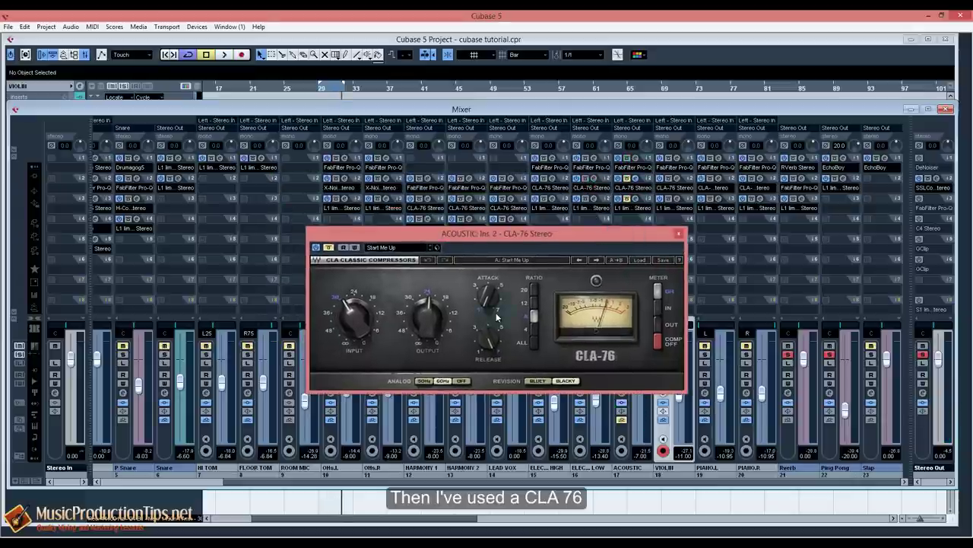
pyautogui.press('space')
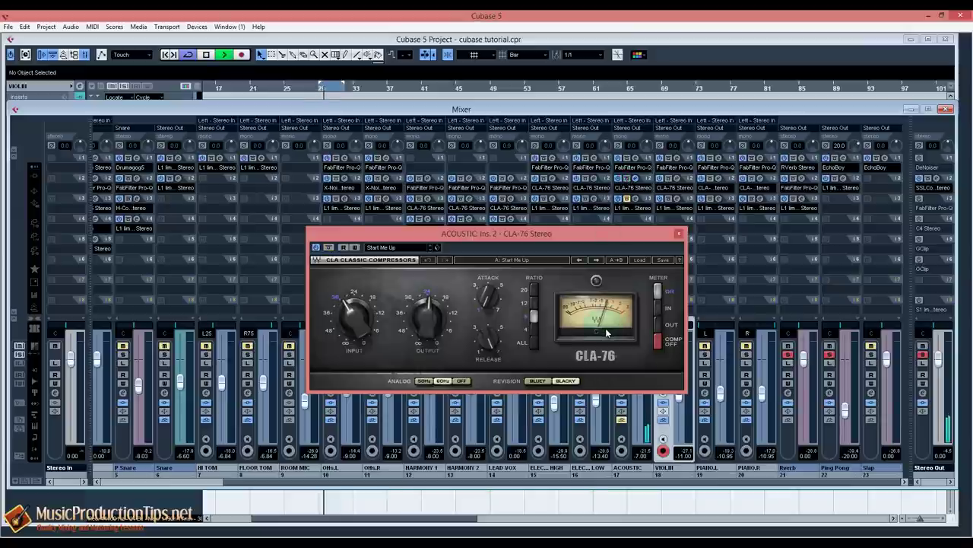
pyautogui.press('space')
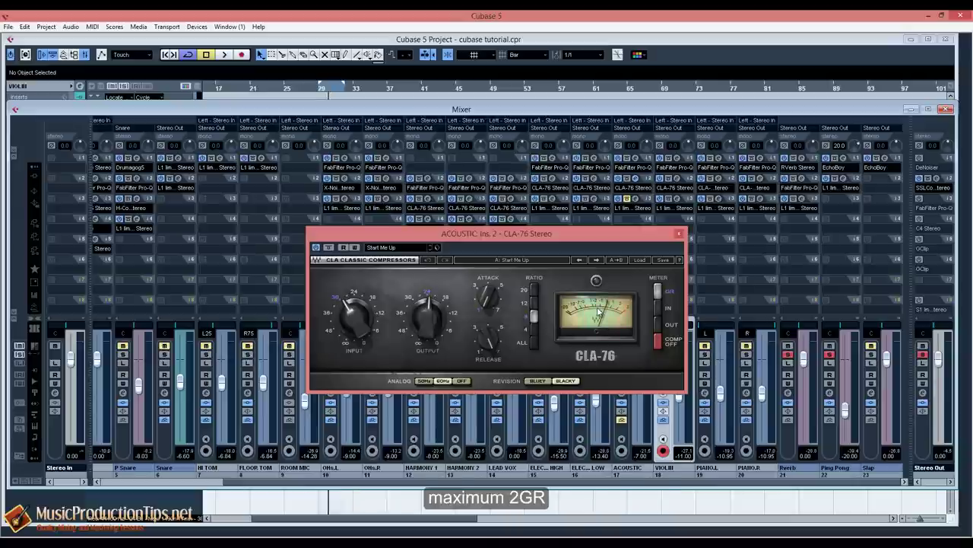
pyautogui.press('space')
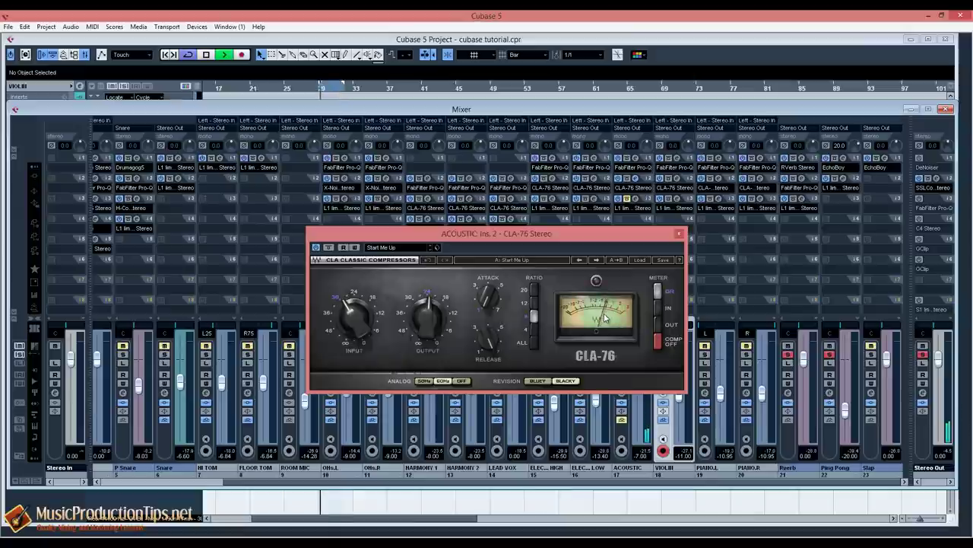
pyautogui.press('space')
pyautogui.press('space')
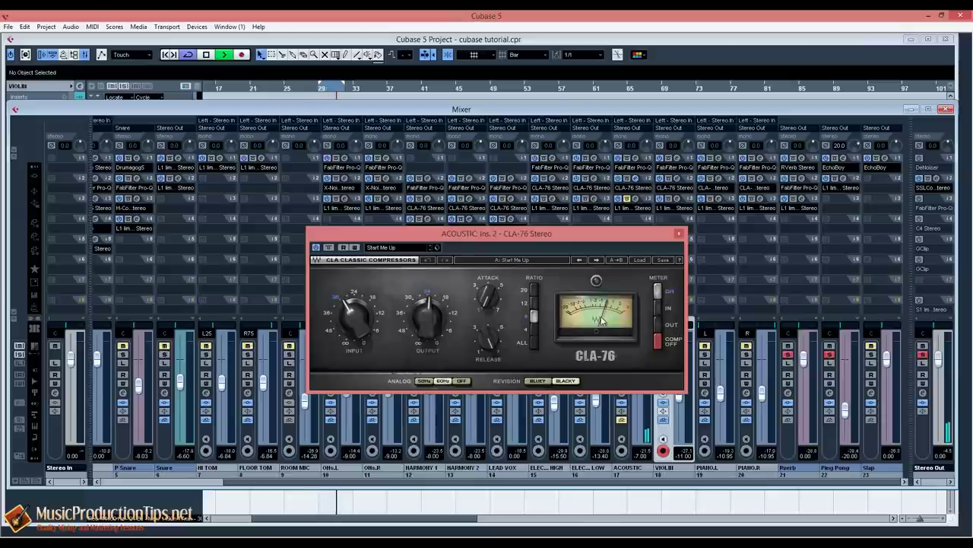
pyautogui.press('space')
pyautogui.click(679, 233)
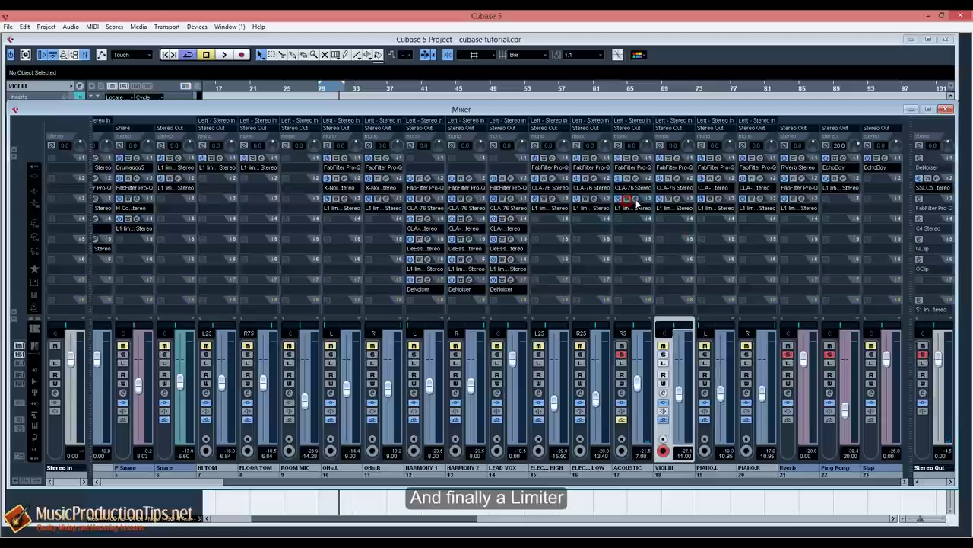
# Open the L1 limiter on ACOUSTIC, take it out of bypass, and check its attenuation during playback.
pyautogui.click(636, 199)
pyautogui.press('space')
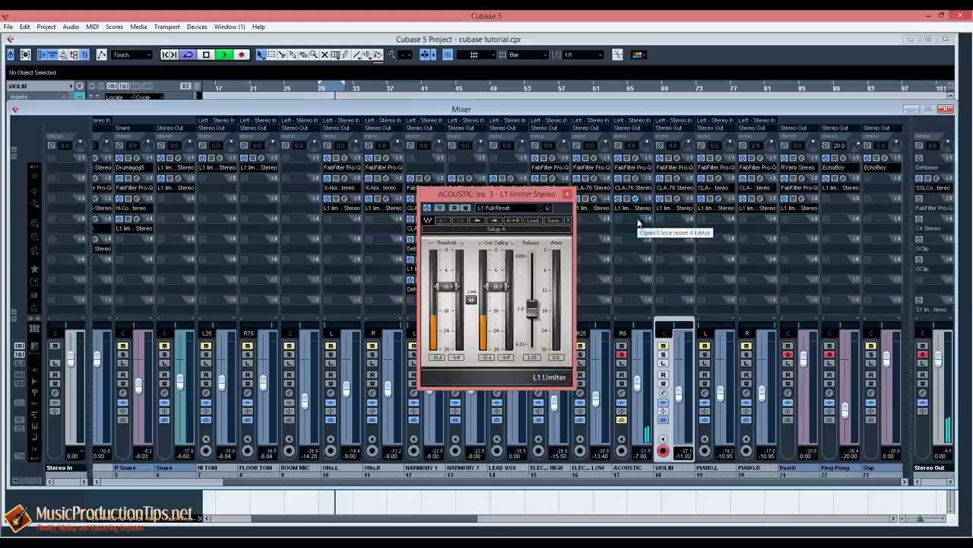
pyautogui.press('space')
# Close the mixer, show the full song in the project window, and move the playback position to about bar 45.
pyautogui.click(945, 109)
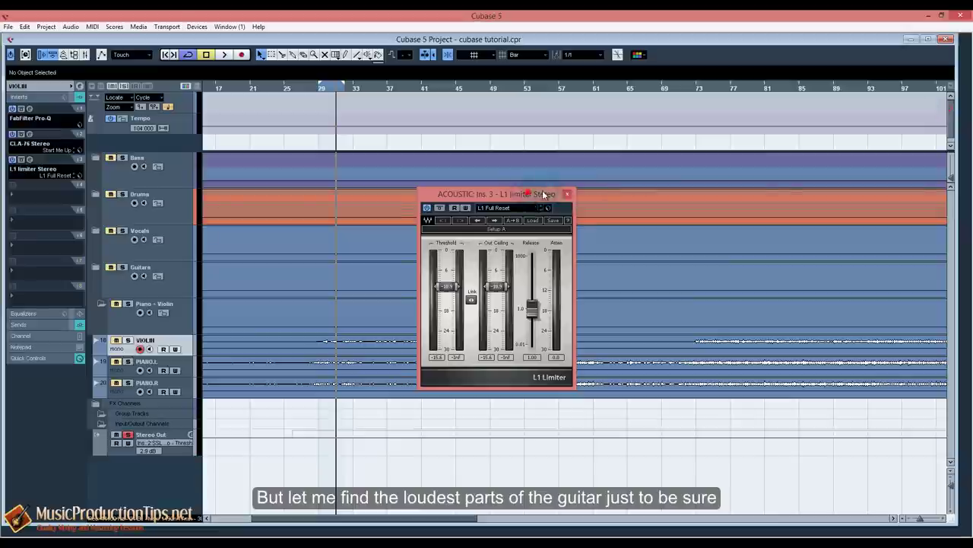
pyautogui.press('g')
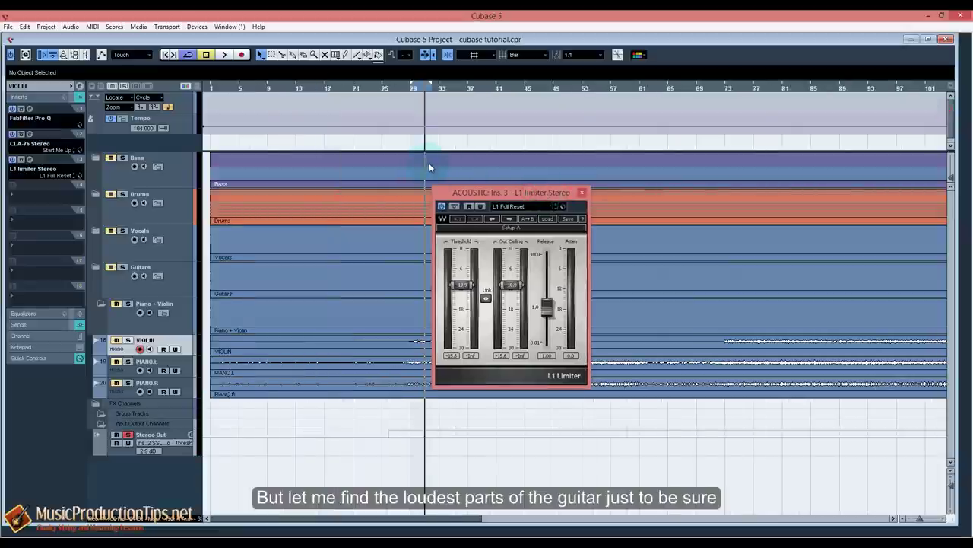
pyautogui.press('g')
pyautogui.click(390, 89)
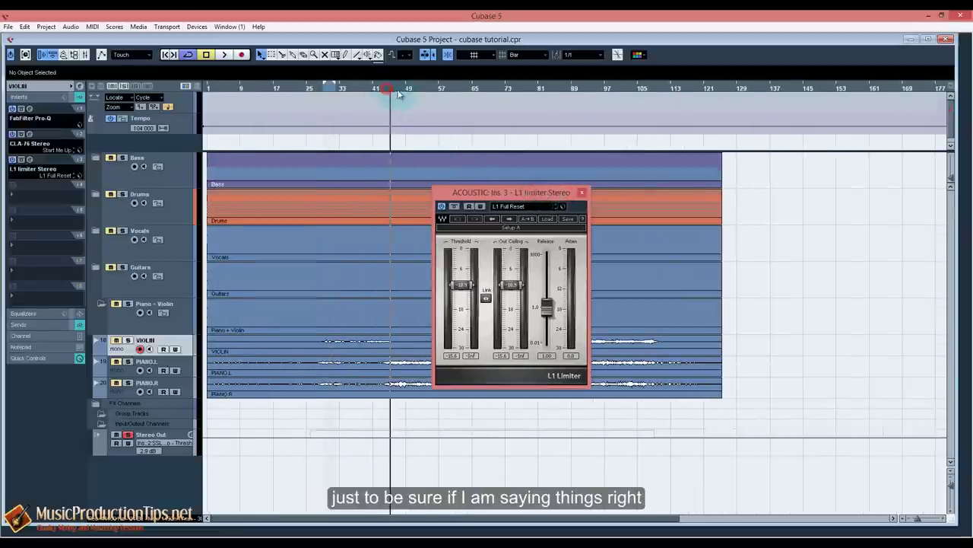
# Zoom in on the timeline and play the song from bar 73, watching the acoustic guitar's L1 limiter.
pyautogui.click(420, 89)
pyautogui.moveTo(510, 192); pyautogui.dragTo(558, 196)
pyautogui.click(441, 89)
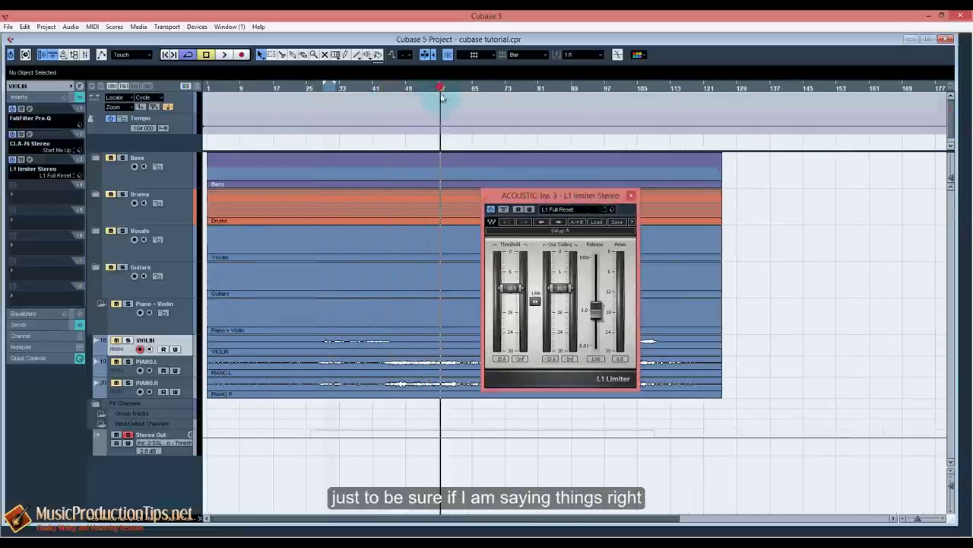
pyautogui.press('h')
pyautogui.moveTo(498, 196); pyautogui.dragTo(642, 201)
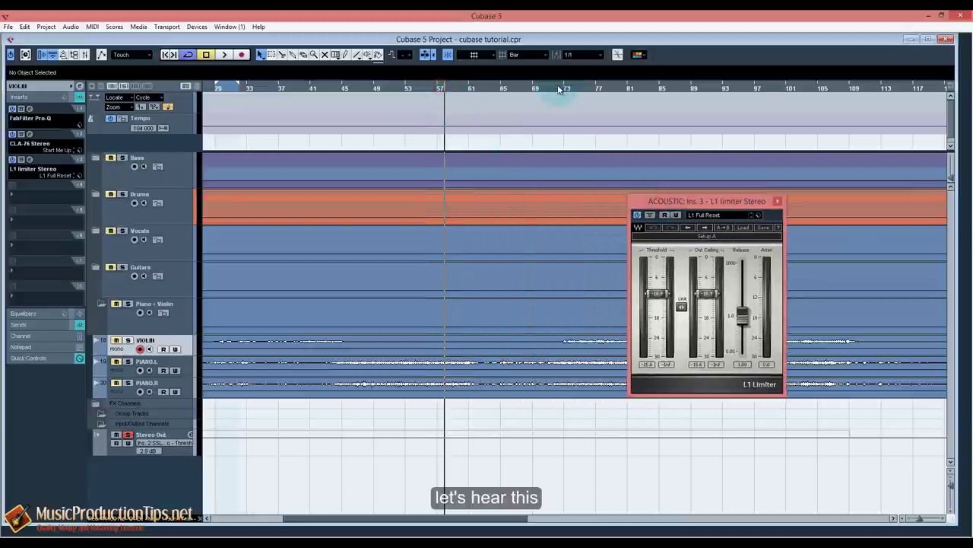
pyautogui.click(563, 89)
pyautogui.press('space')
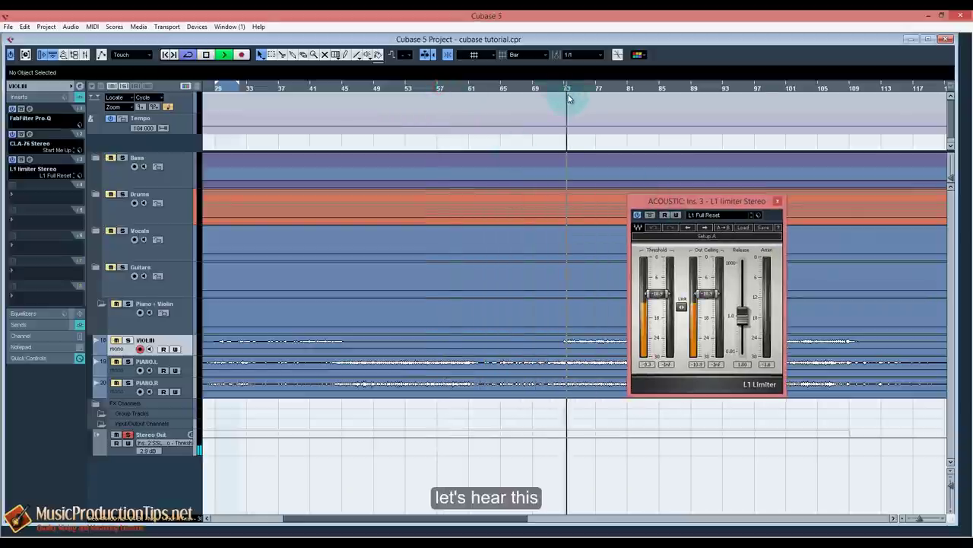
pyautogui.press('space')
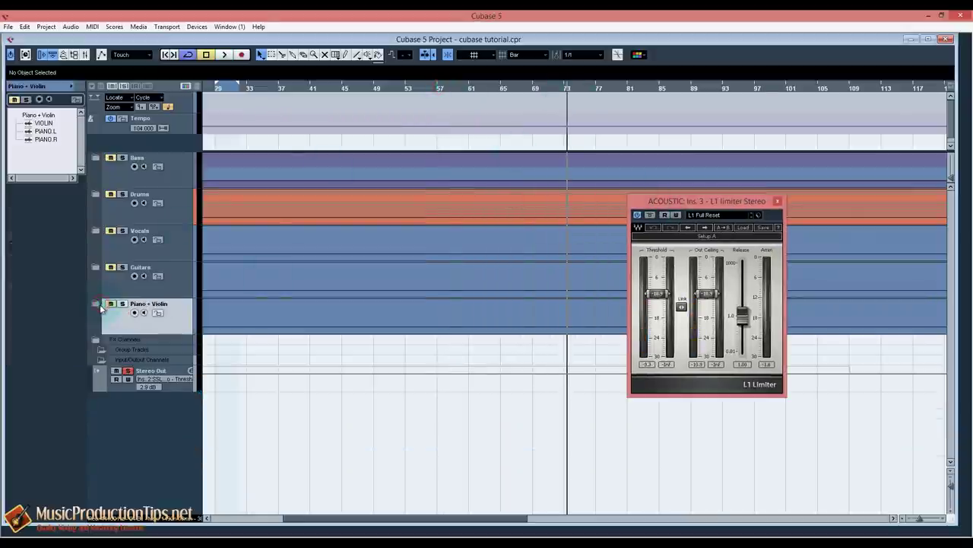
# Expand the Guitars folder, select the ACOUSTIC track and play an earlier section of it.
pyautogui.click(96, 267)
pyautogui.press('space')
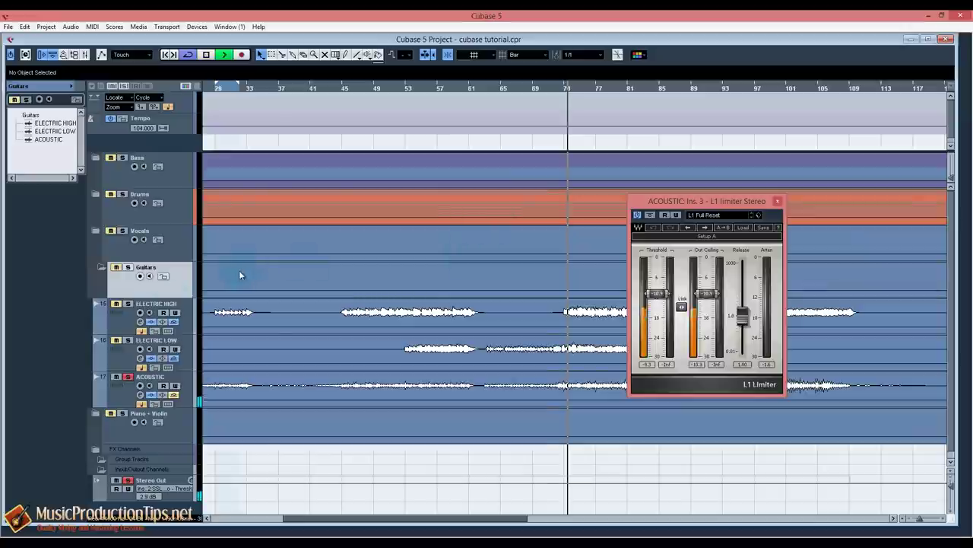
pyautogui.click(175, 389)
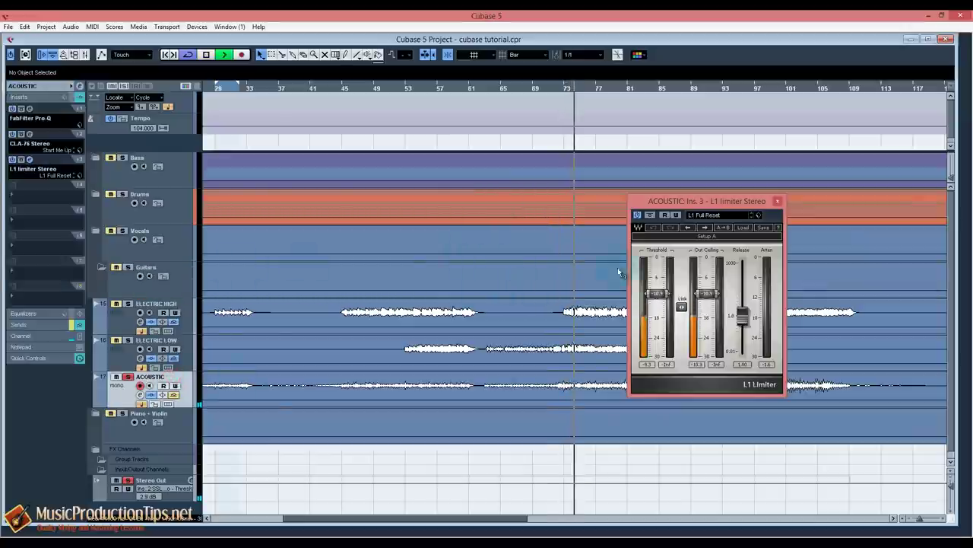
pyautogui.click(479, 88)
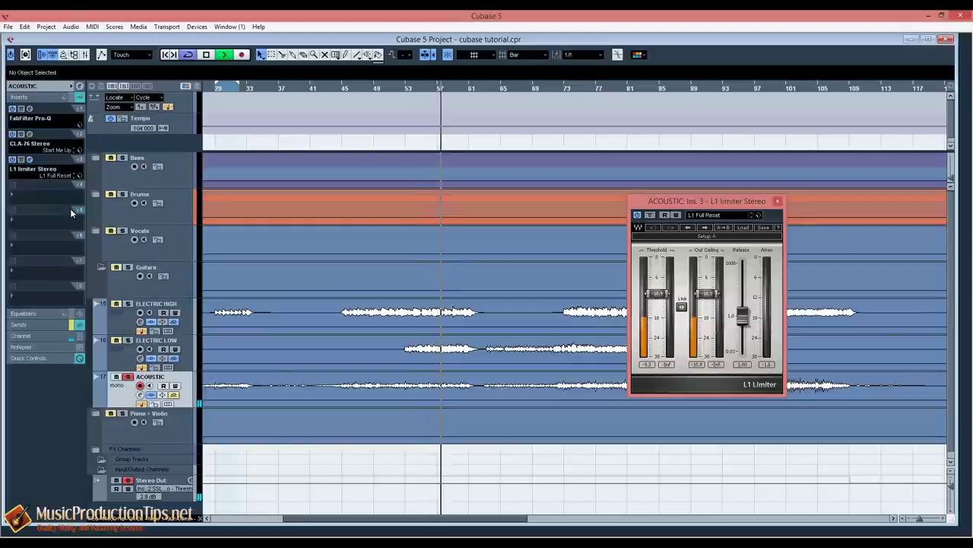
pyautogui.press('space')
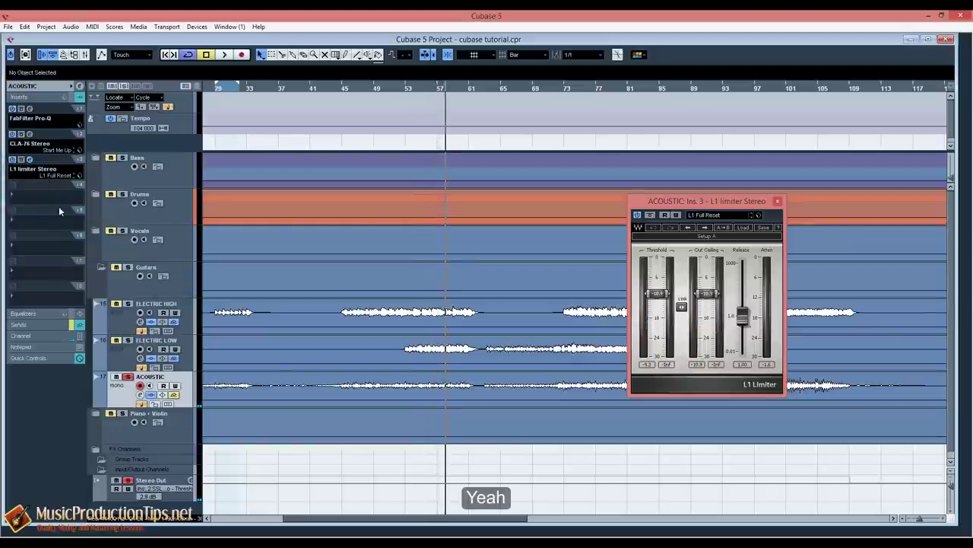
# Open the ACOUSTIC track's CLA-76 compressor in place of the limiter, watch its meter during playback, and close it.
pyautogui.click(30, 134)
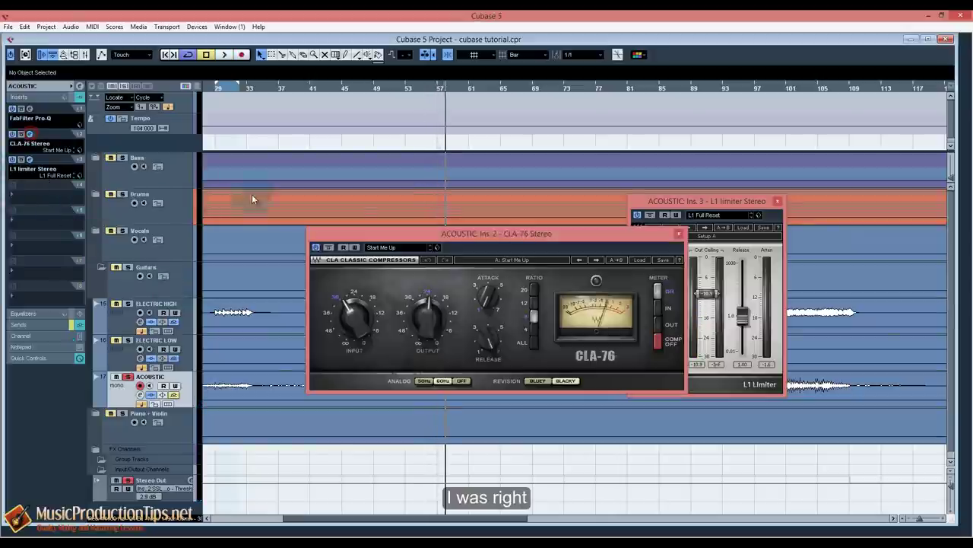
pyautogui.click(778, 202)
pyautogui.moveTo(638, 236); pyautogui.dragTo(667, 156)
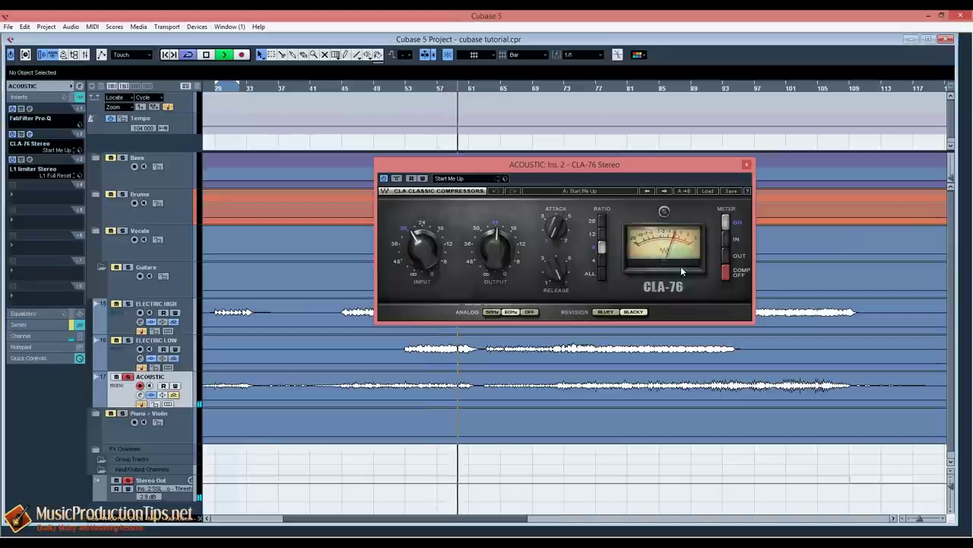
pyautogui.press('space')
pyautogui.click(748, 168)
# Re-enable the ACOUSTIC channel's sends in the Mixer and start playback.
pyautogui.press('F3')
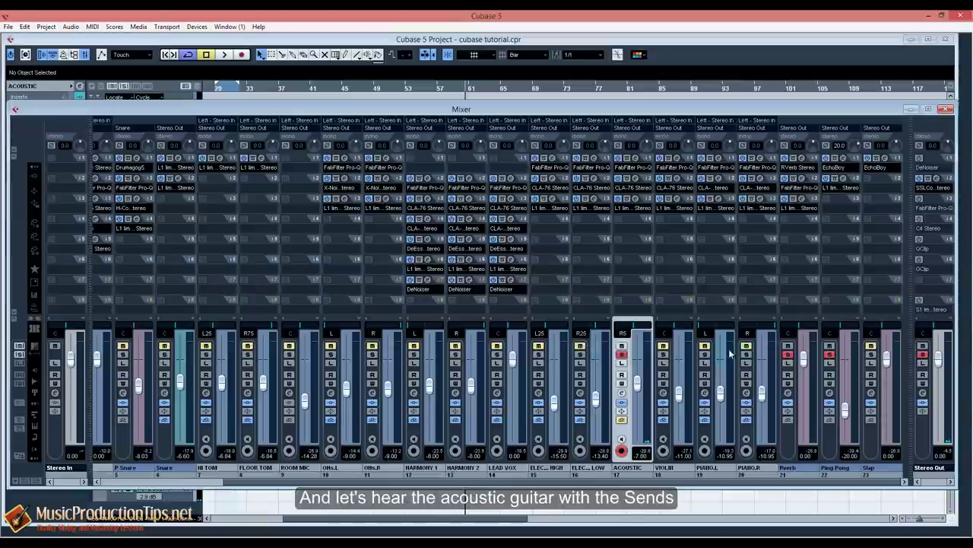
pyautogui.click(622, 421)
pyautogui.press('space')
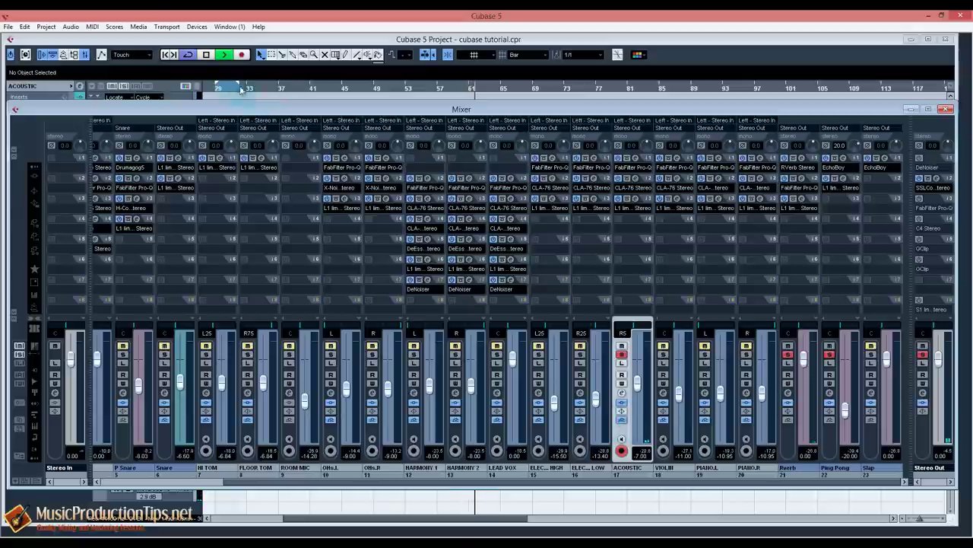
# Play the ACOUSTIC track from about bar 29 and compare its sound with the sends active and bypassed.
pyautogui.press('F3')
pyautogui.press('F3')
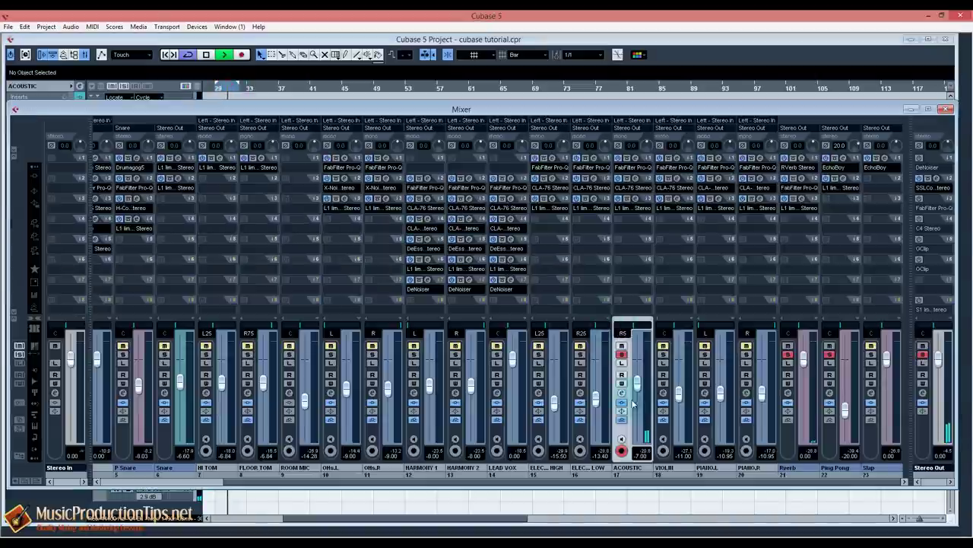
pyautogui.click(624, 421)
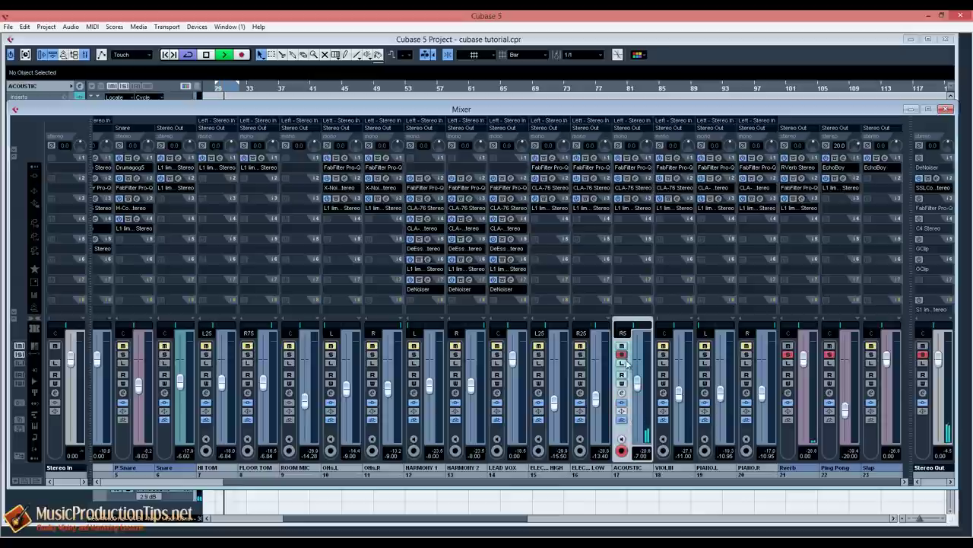
pyautogui.press('space')
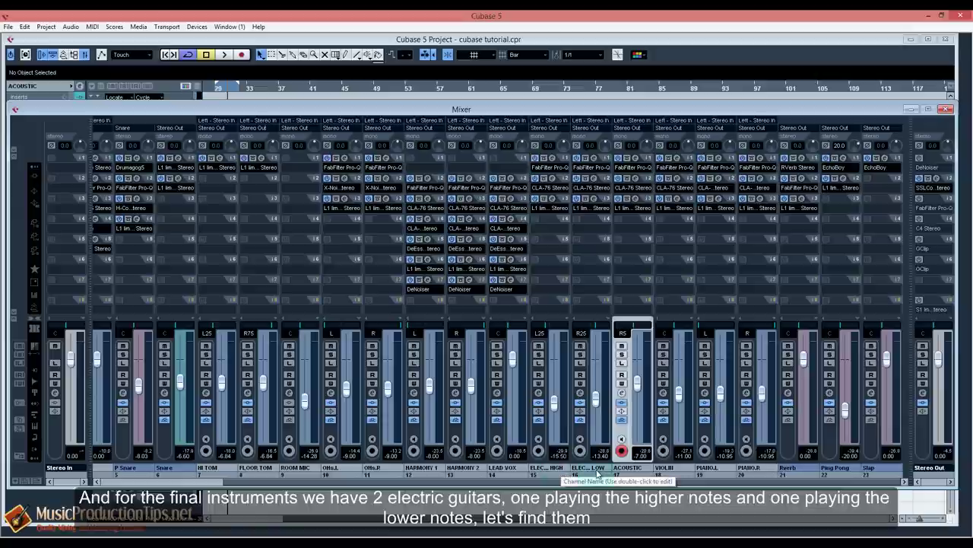
# Solo the ELECTRIC HIGH guitar and play it dry from bar 45, with its inserts and sends bypassed.
pyautogui.click(945, 108)
pyautogui.click(156, 306)
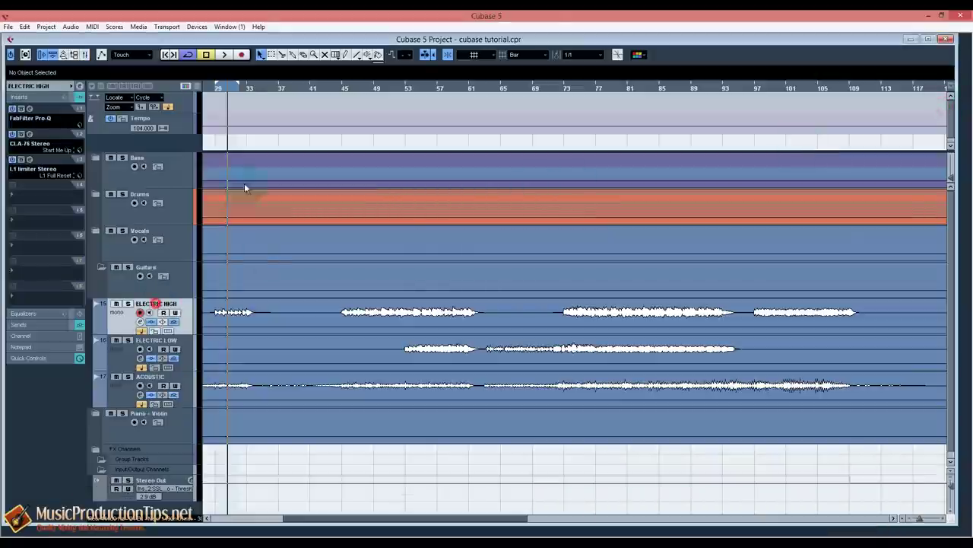
pyautogui.click(343, 89)
pyautogui.click(128, 303)
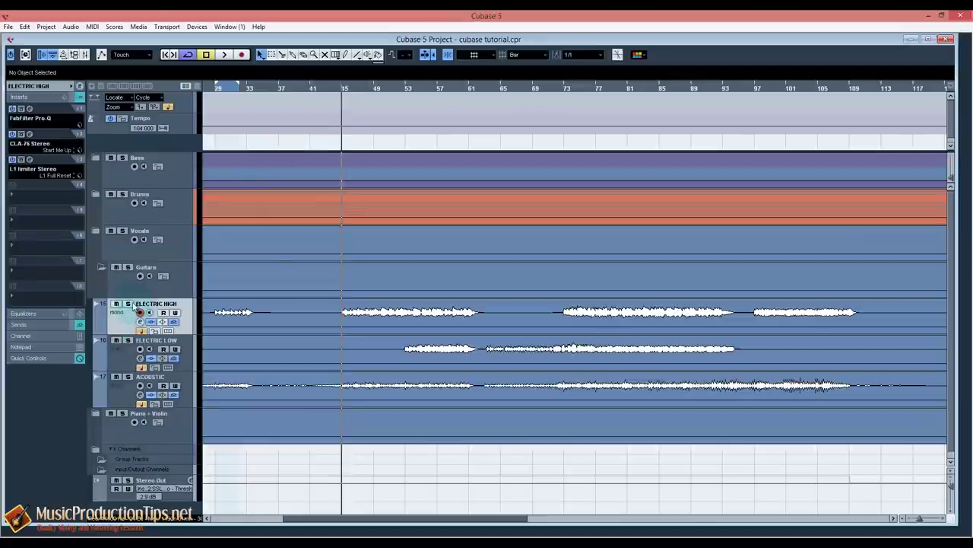
pyautogui.press('space')
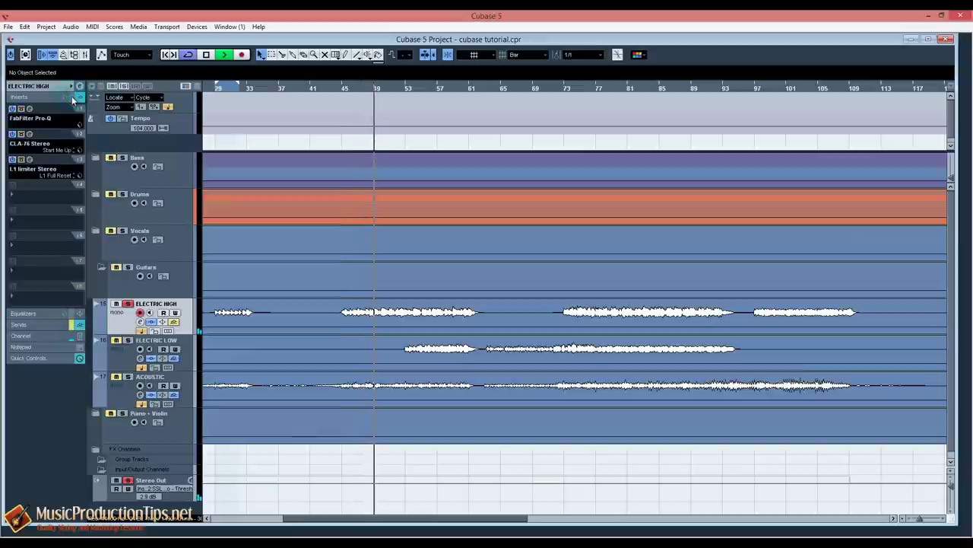
# Activate and open the FabFilter Pro-Q on the ELECTRIC HIGH track and examine its mid cut and brightness boost.
pyautogui.click(29, 108)
pyautogui.press('space')
pyautogui.moveTo(283, 88); pyautogui.dragTo(445, 202)
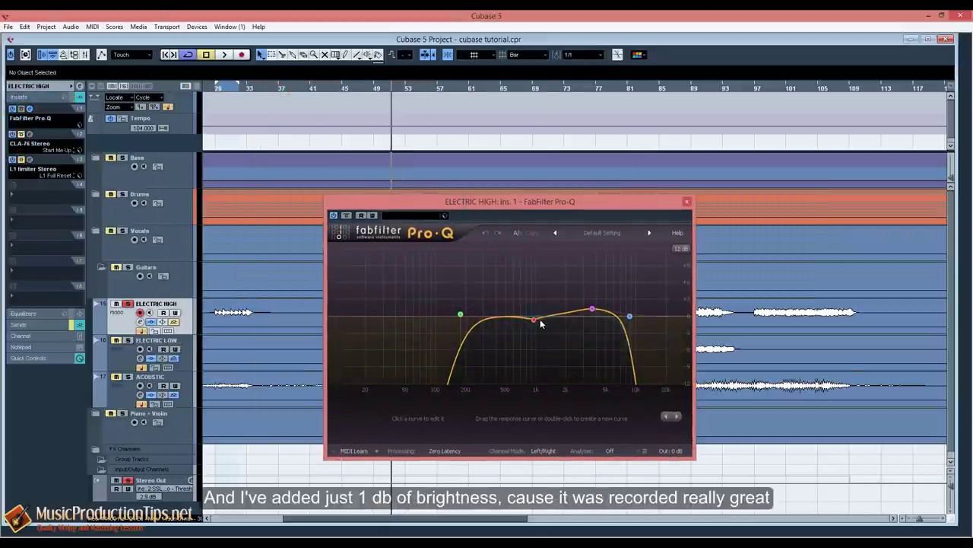
pyautogui.moveTo(594, 312)
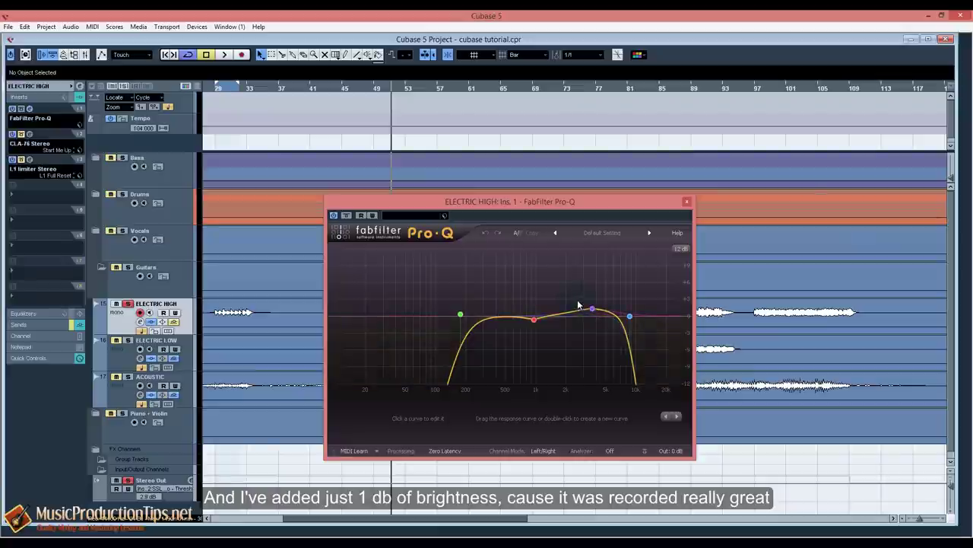
pyautogui.moveTo(581, 204); pyautogui.dragTo(602, 194)
# Play the equalized ELECTRIC HIGH guitar and examine the high-cut band of its EQ curve.
pyautogui.press('space')
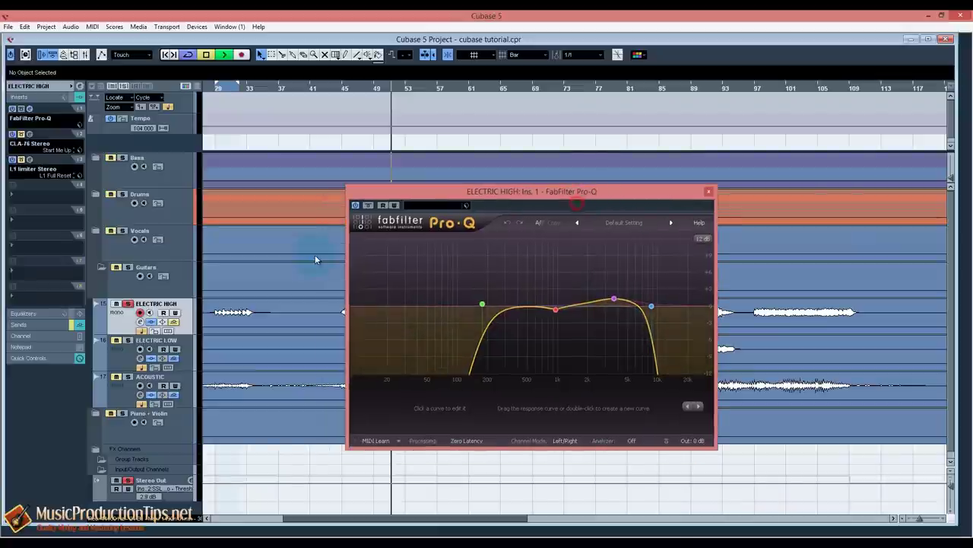
pyautogui.moveTo(651, 308)
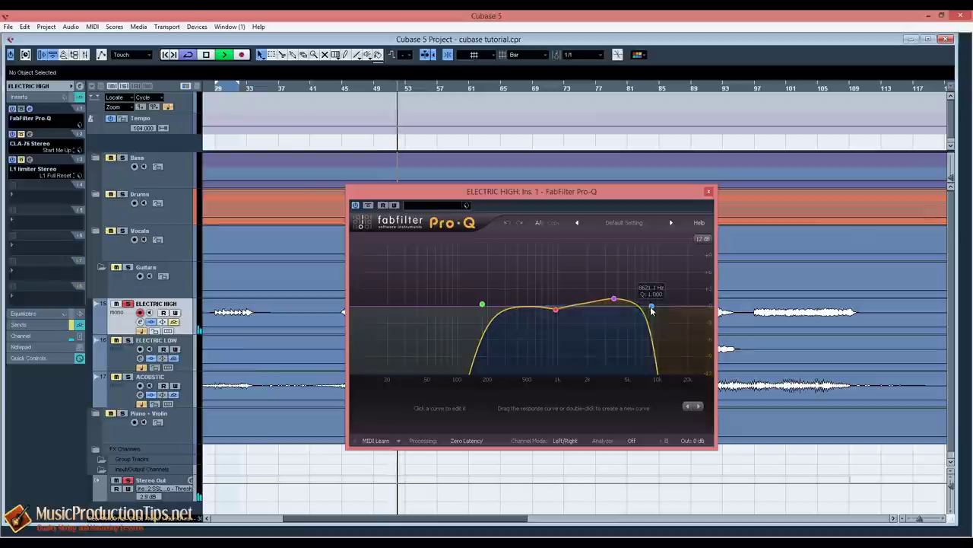
pyautogui.press('space')
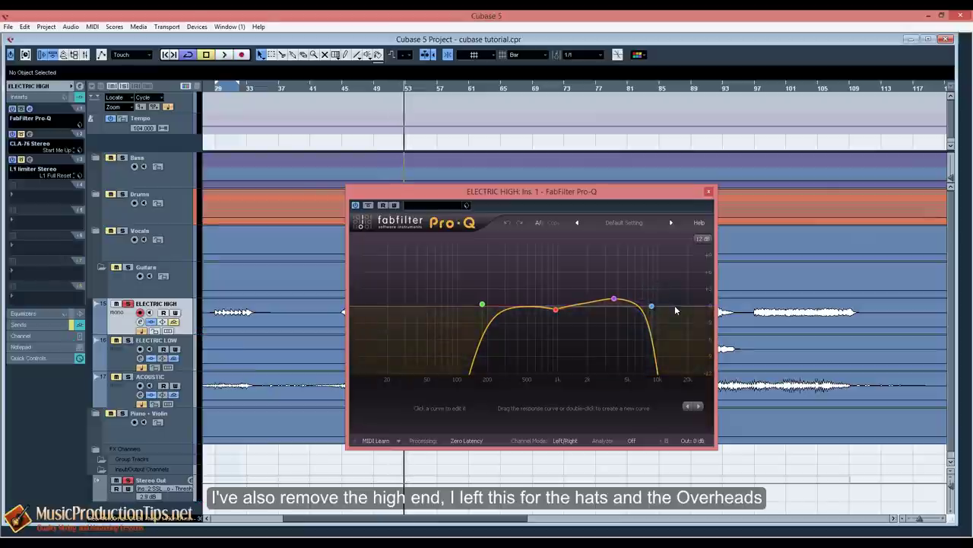
pyautogui.moveTo(601, 191); pyautogui.dragTo(603, 186)
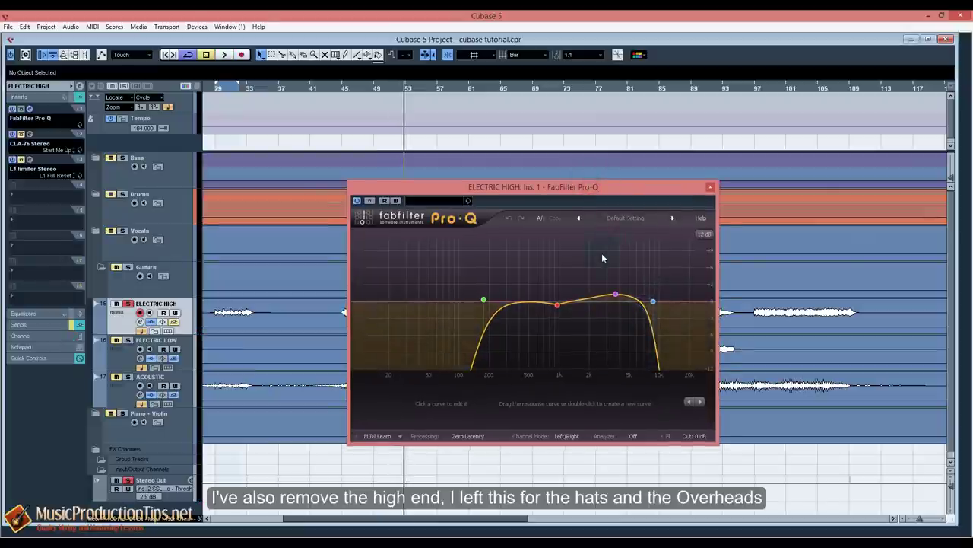
# Set the playback range from bar 45 to bar 57 while auditioning the equalized guitar.
pyautogui.press('space')
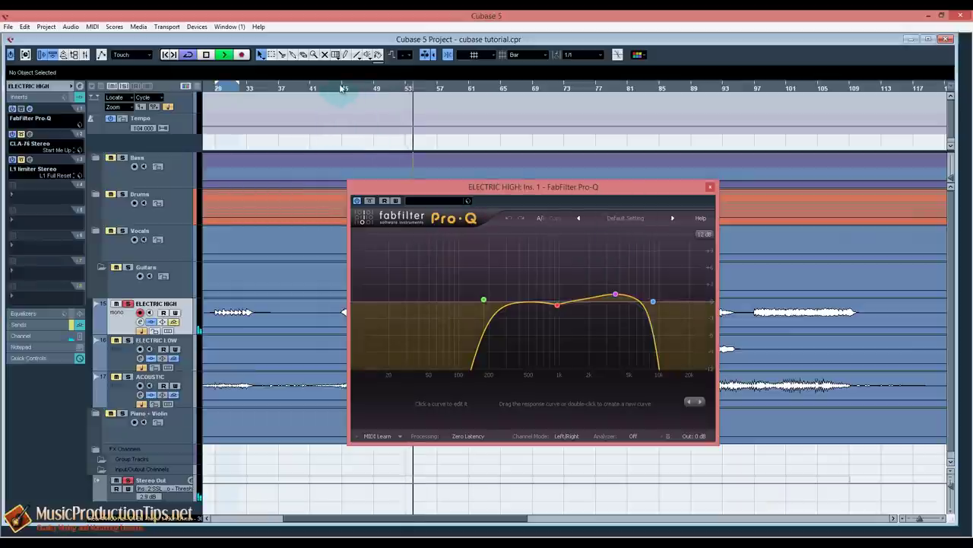
pyautogui.moveTo(342, 88); pyautogui.dragTo(441, 89)
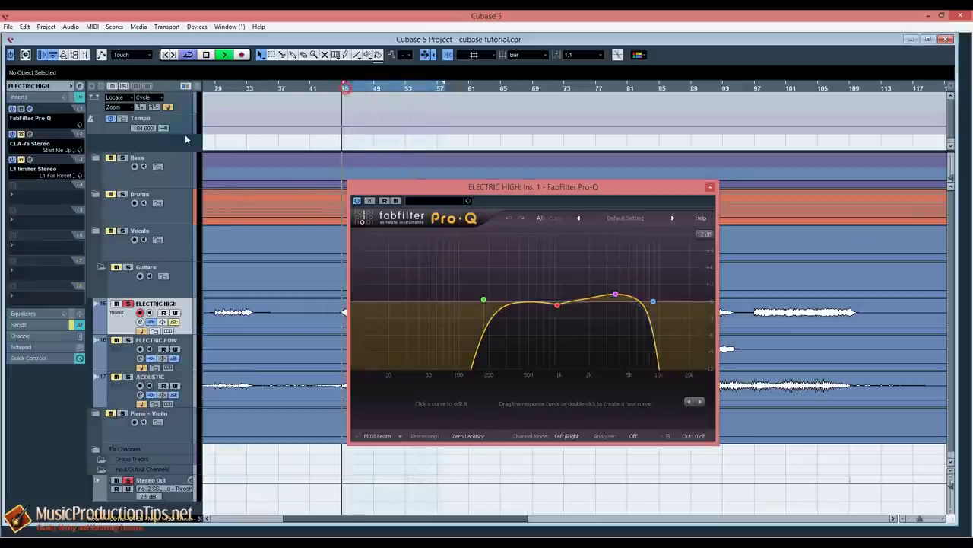
pyautogui.press('space')
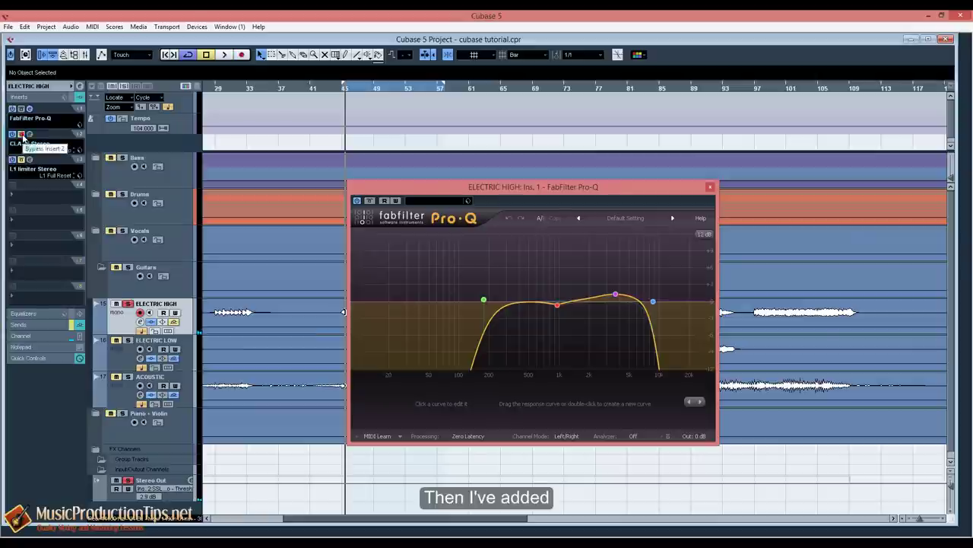
# Activate the ELECTRIC HIGH track's CLA-76 compressor, close the EQ window, and check the gain reduction during playback.
pyautogui.click(29, 134)
pyautogui.moveTo(453, 218); pyautogui.dragTo(400, 203)
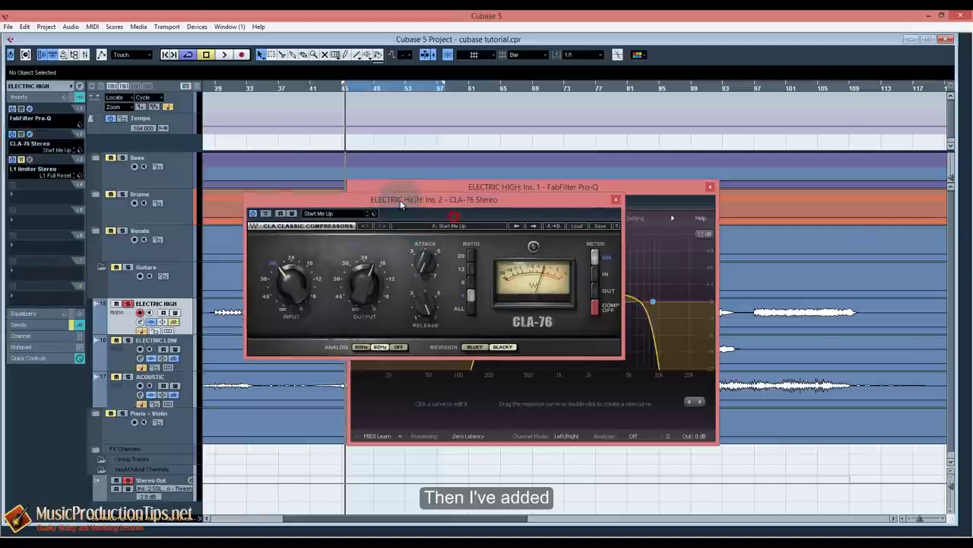
pyautogui.click(687, 200)
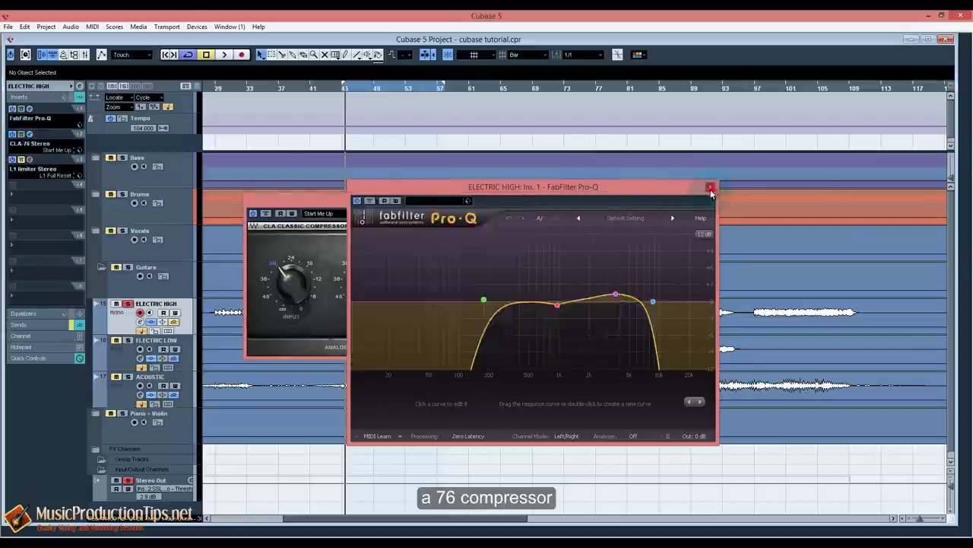
pyautogui.click(709, 187)
pyautogui.moveTo(418, 199); pyautogui.dragTo(426, 190)
pyautogui.press('space')
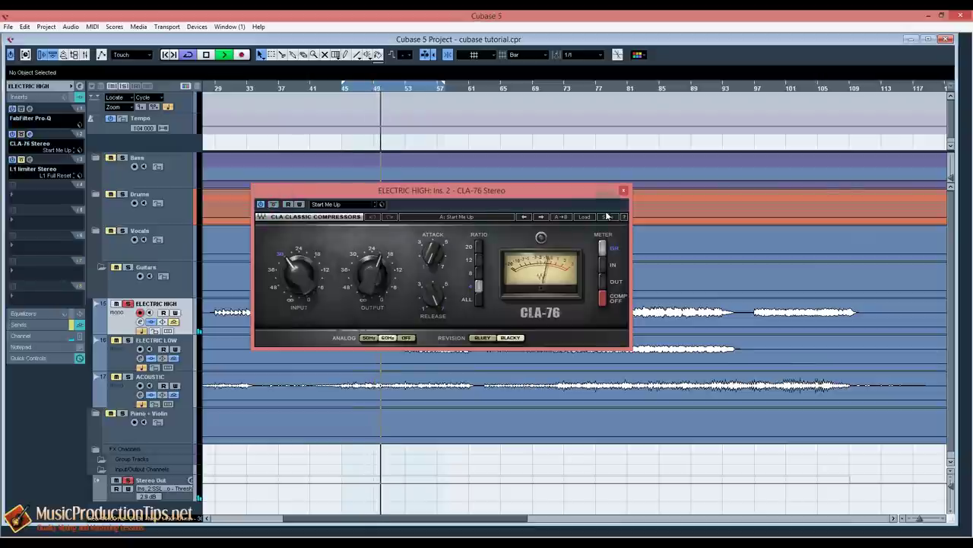
pyautogui.press('space')
pyautogui.click(623, 191)
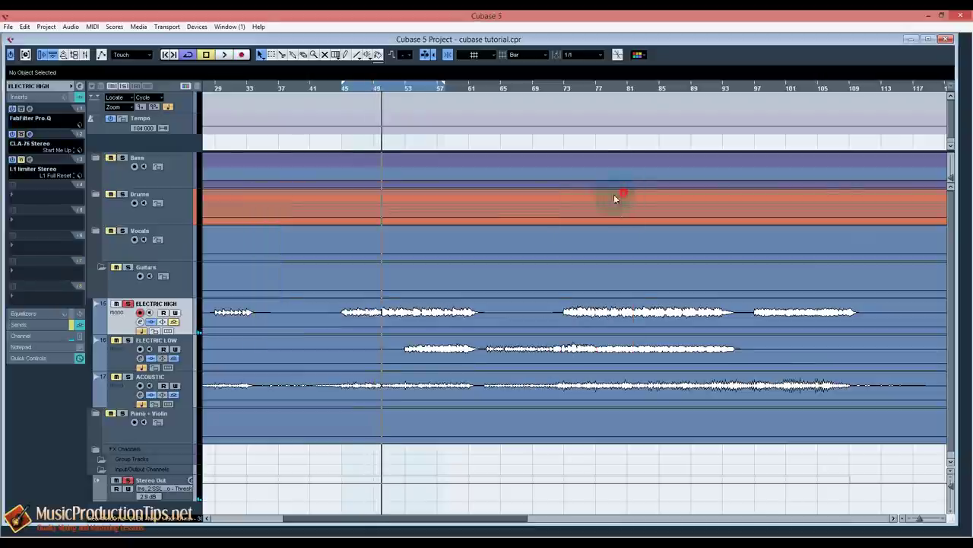
# Activate the L1 limiter on the ELECTRIC HIGH track, check its meters during playback, and close its window.
pyautogui.click(30, 159)
pyautogui.press('space')
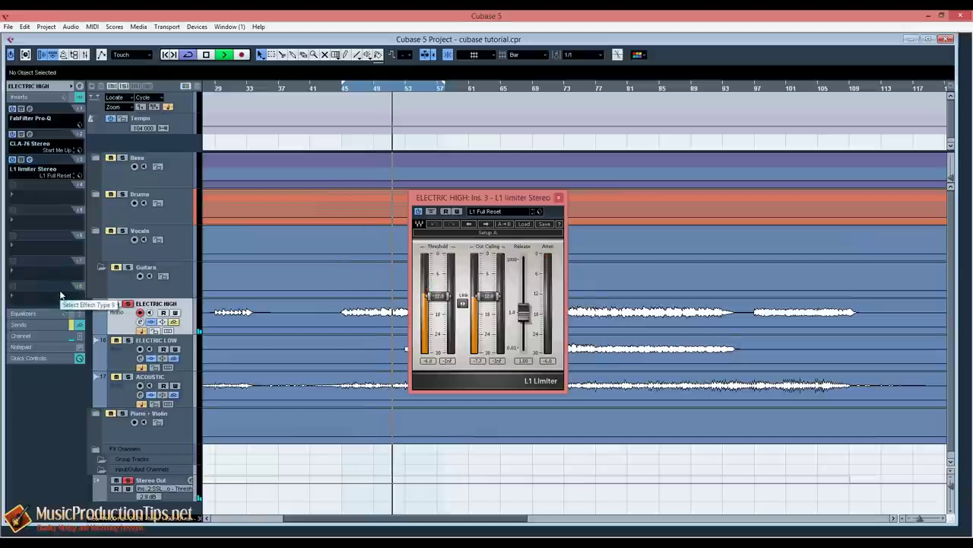
pyautogui.click(558, 198)
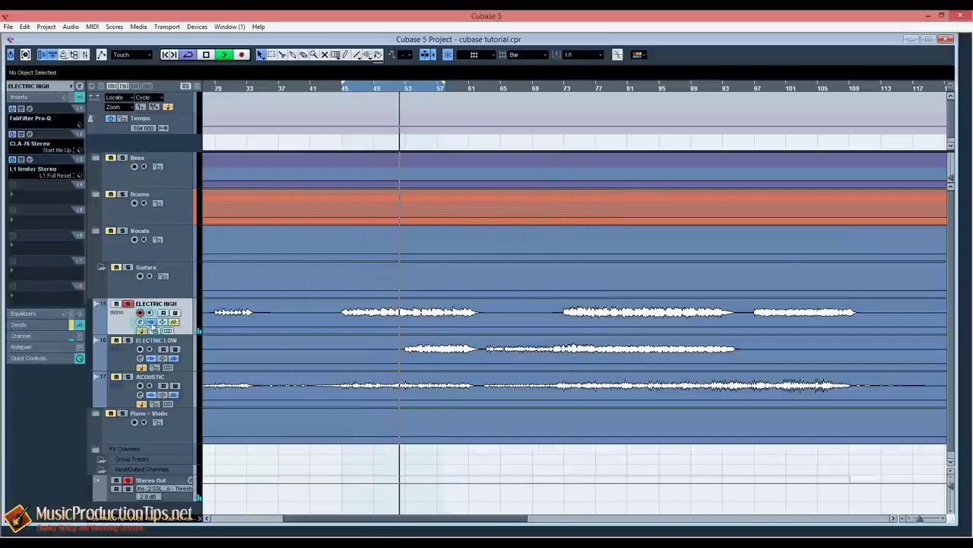
# Re-enable the ELECTRIC HIGH track's sends and play the guitar with them on.
pyautogui.press('space')
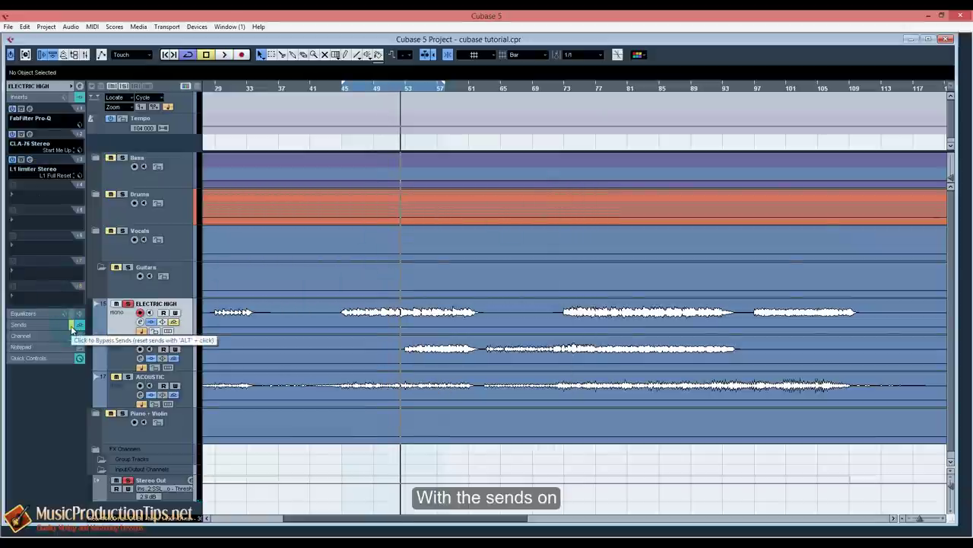
pyautogui.press('space')
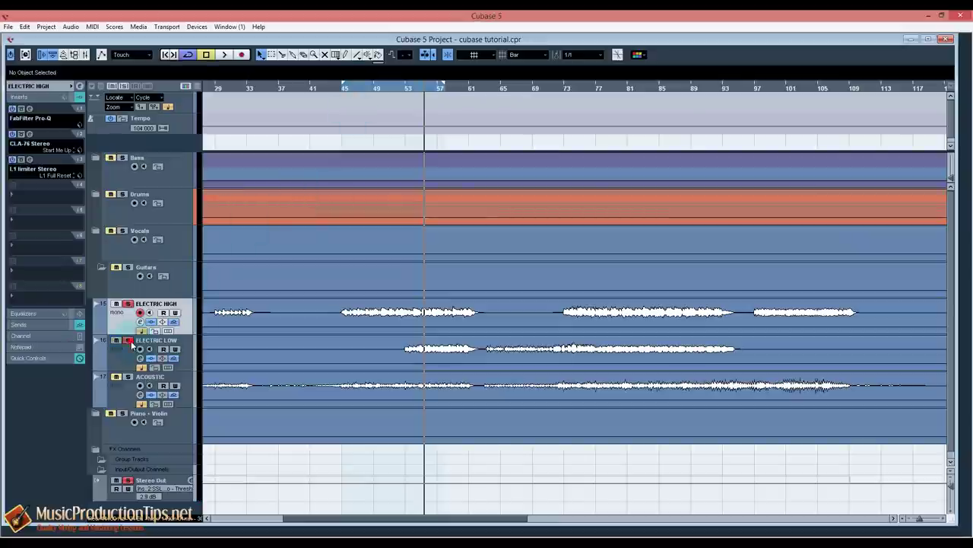
# Unsolo ELECTRIC HIGH, play ELECTRIC LOW with its sends and inserts bypassed, and set the playback range from bar 53 to bar 65.
pyautogui.click(127, 304)
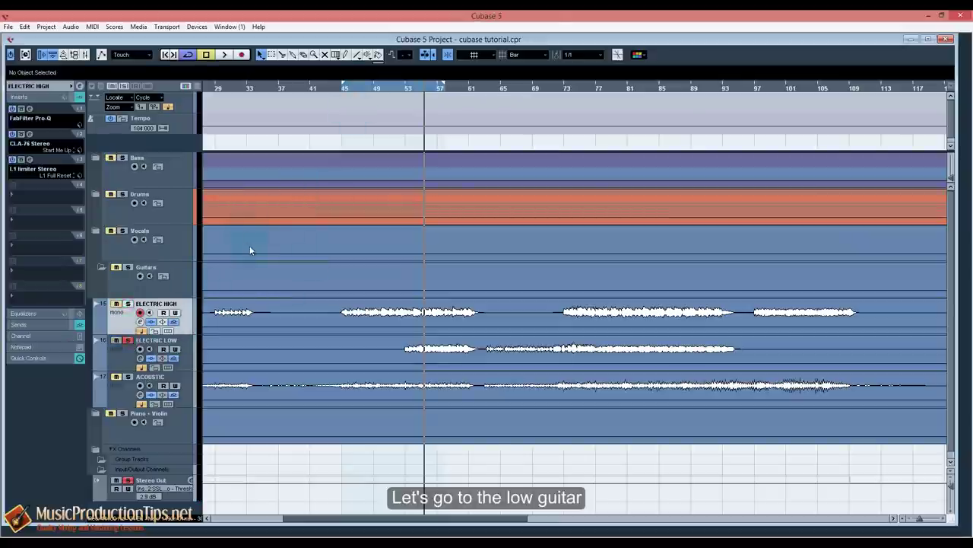
pyautogui.click(125, 358)
pyautogui.press('space')
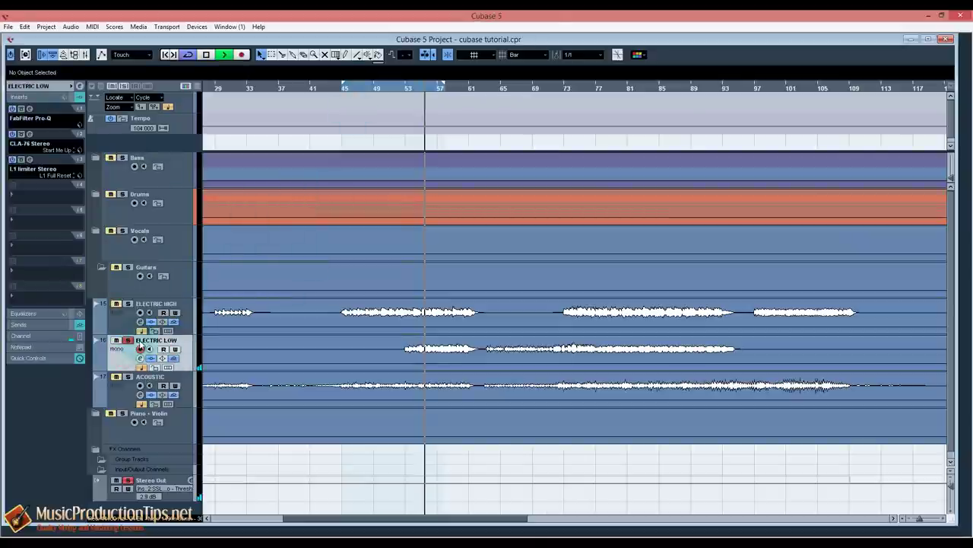
pyautogui.click(72, 325)
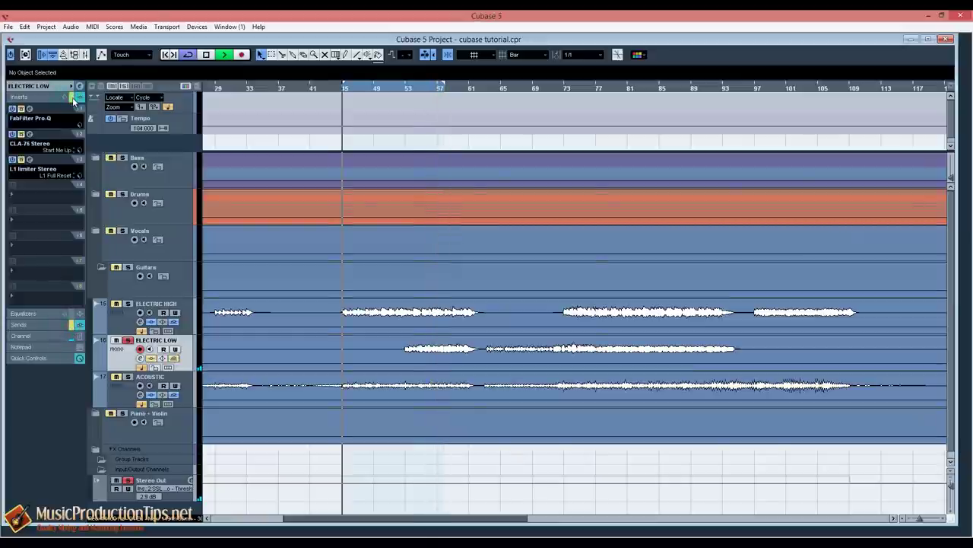
pyautogui.moveTo(409, 87); pyautogui.dragTo(456, 87)
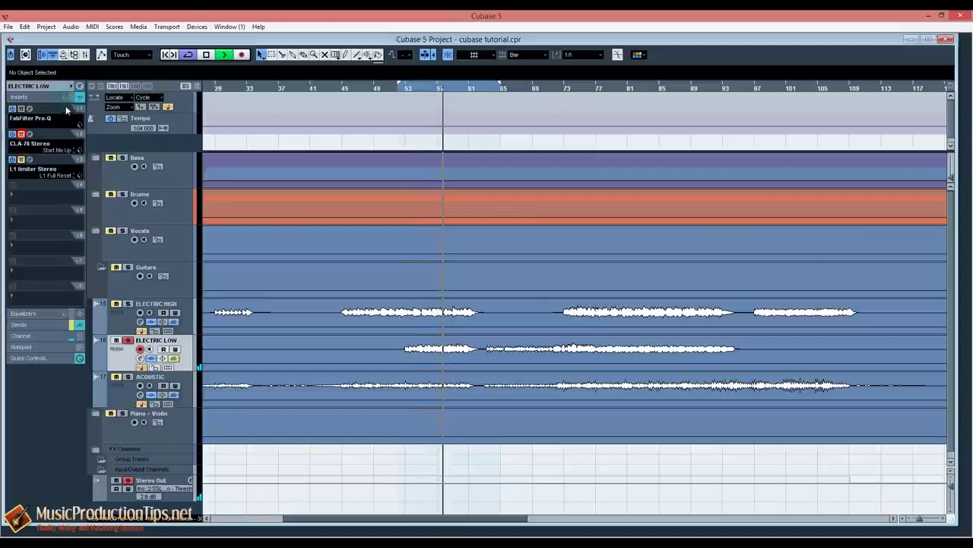
# Open the FabFilter Pro-Q on ELECTRIC LOW, stop playback, examine its cut and boost bands, and close its window.
pyautogui.click(29, 110)
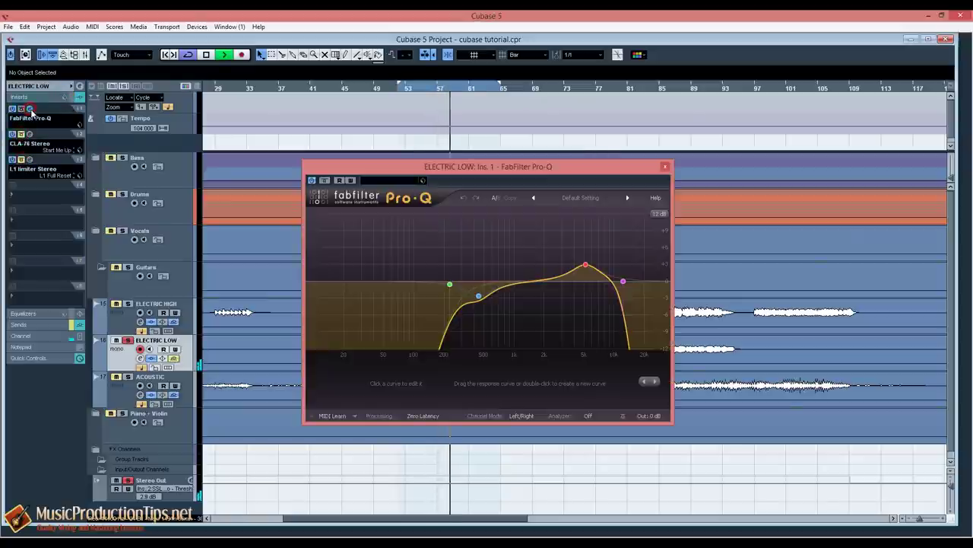
pyautogui.press('space')
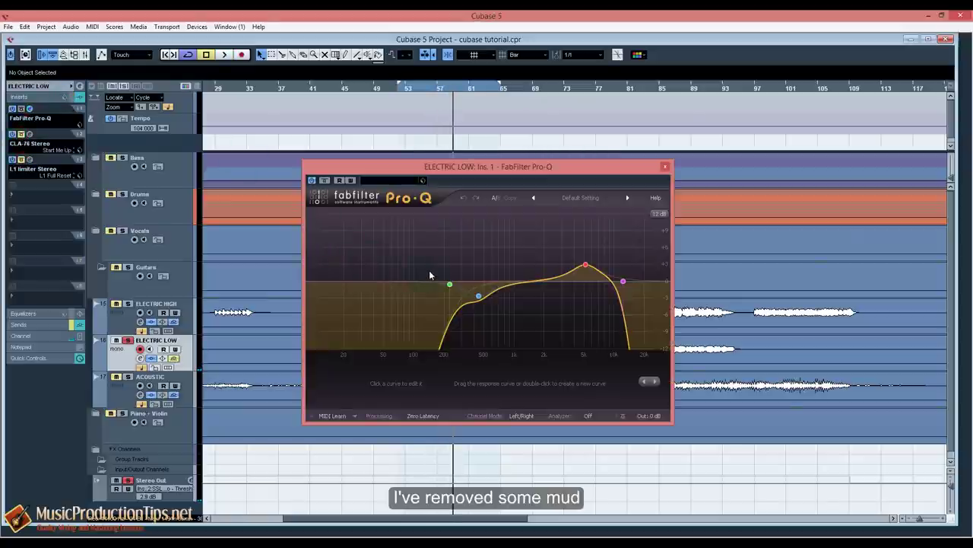
pyautogui.doubleClick(472, 302)
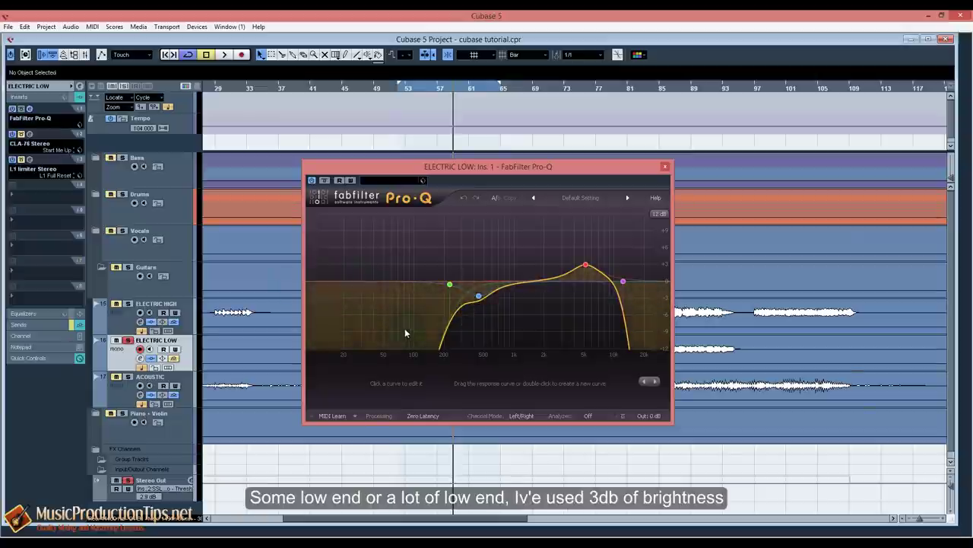
pyautogui.moveTo(587, 266)
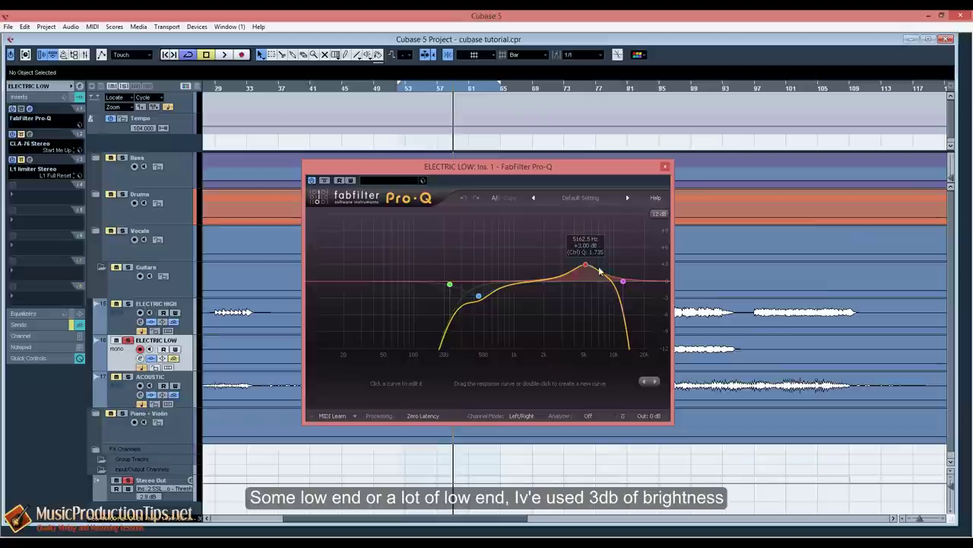
pyautogui.moveTo(623, 283)
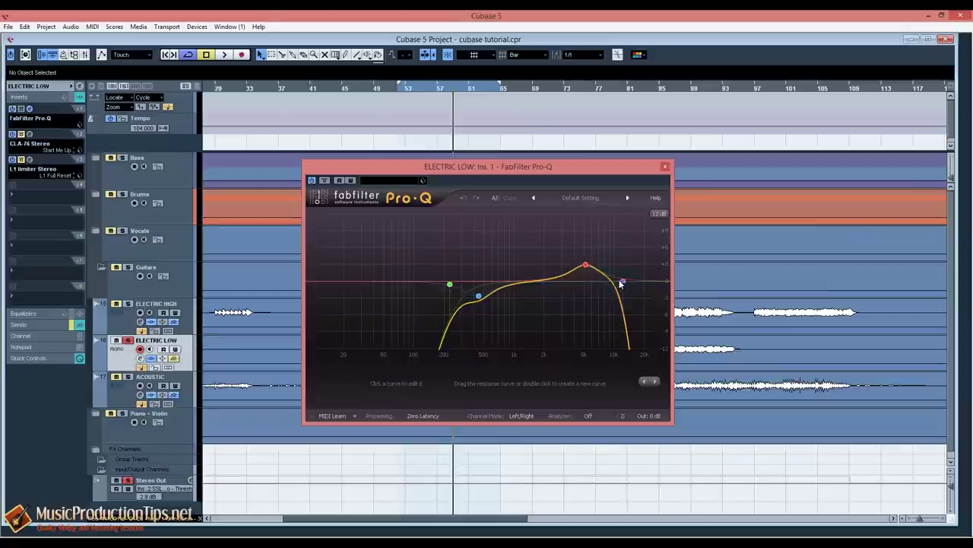
pyautogui.click(667, 165)
# Play ELECTRIC LOW while comparing it with the Pro-Q bypassed and active, and return the playhead to bar 53.
pyautogui.click(224, 54)
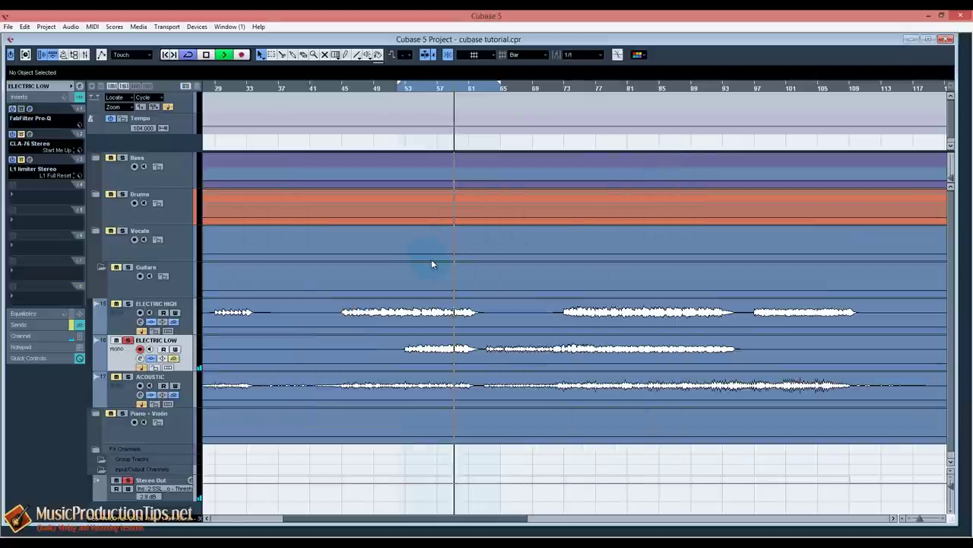
pyautogui.click(21, 109)
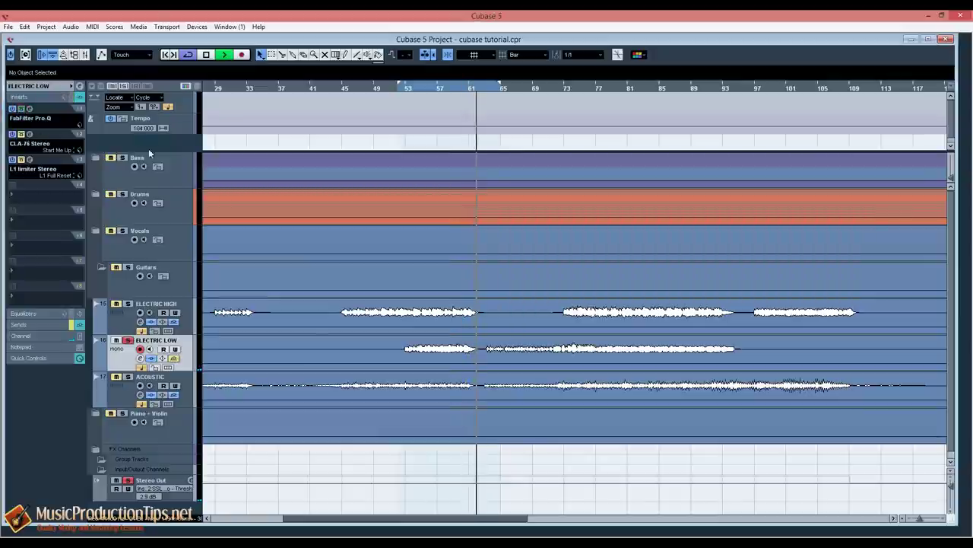
pyautogui.press('space')
pyautogui.click(404, 89)
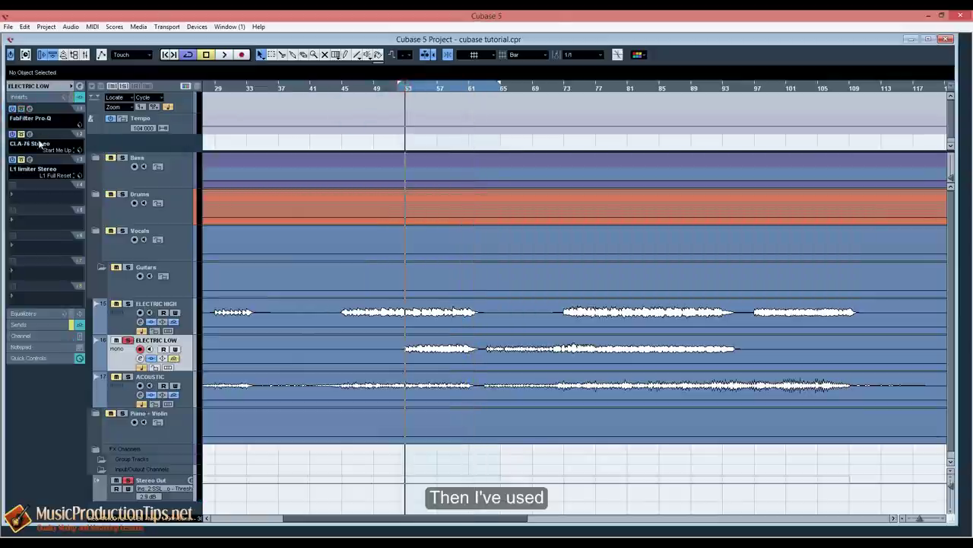
# Activate the CLA-76 compressor on ELECTRIC LOW, check its gain reduction meter during playback, and close its window.
pyautogui.click(27, 136)
pyautogui.press('space')
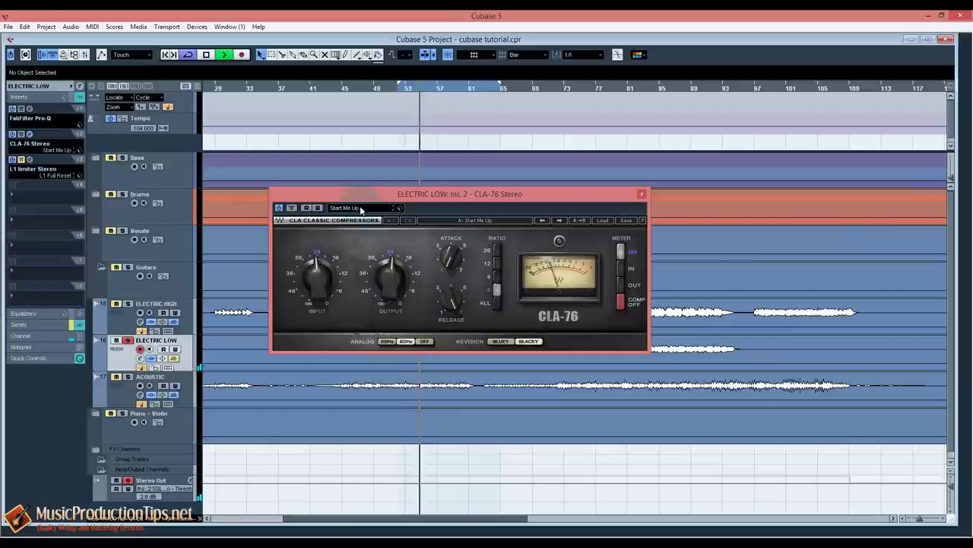
pyautogui.press('space')
pyautogui.click(641, 194)
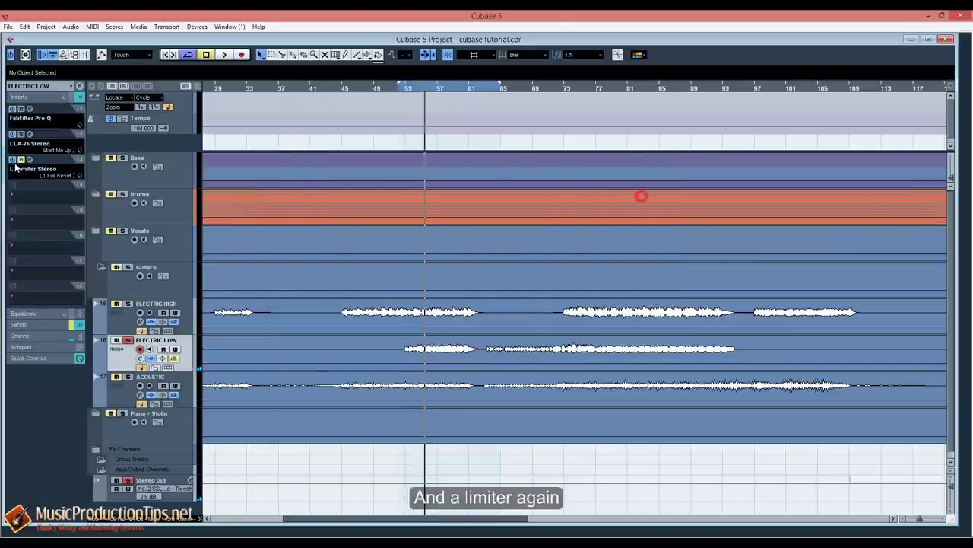
# Activate the L1 limiter on ELECTRIC LOW, compare all inserts bypassed and active during playback, and close the limiter window.
pyautogui.click(21, 159)
pyautogui.press('space')
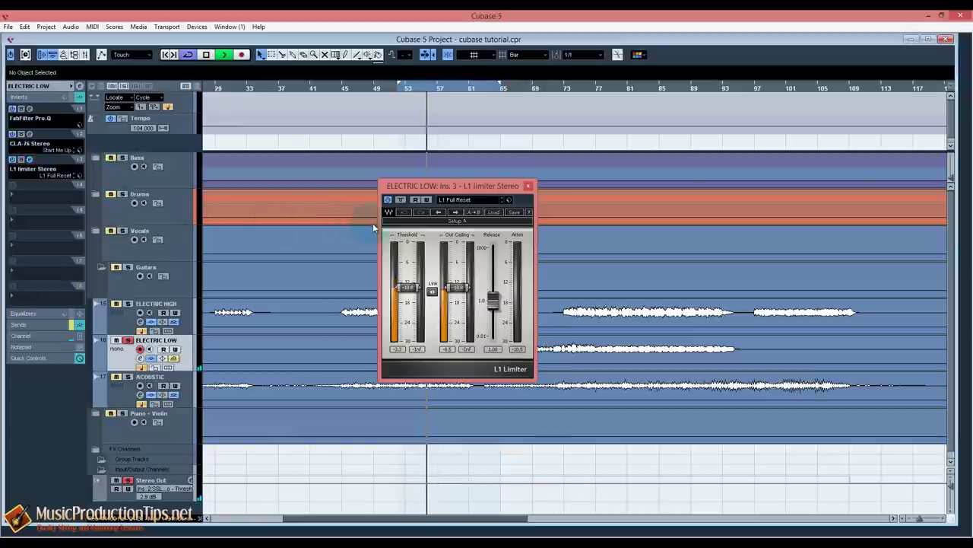
pyautogui.click(72, 98)
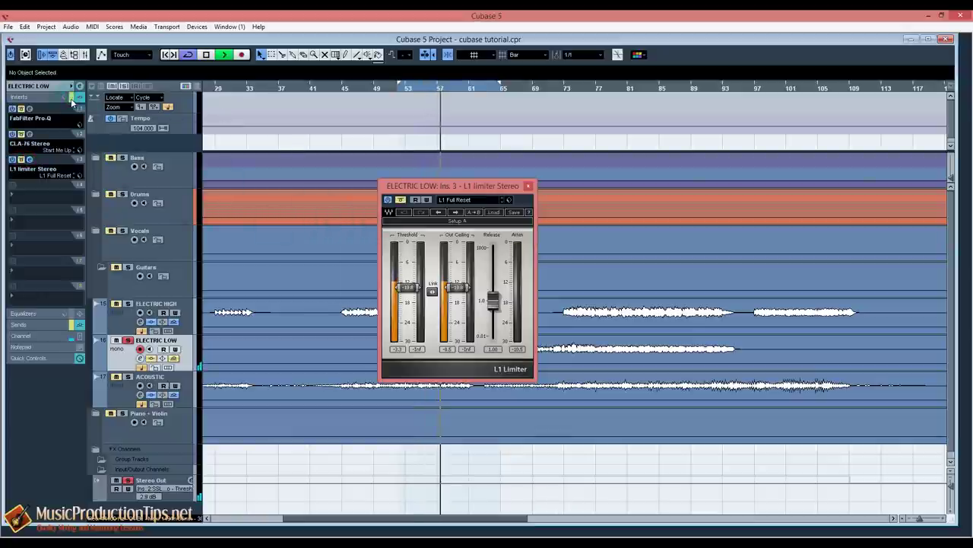
pyautogui.click(72, 98)
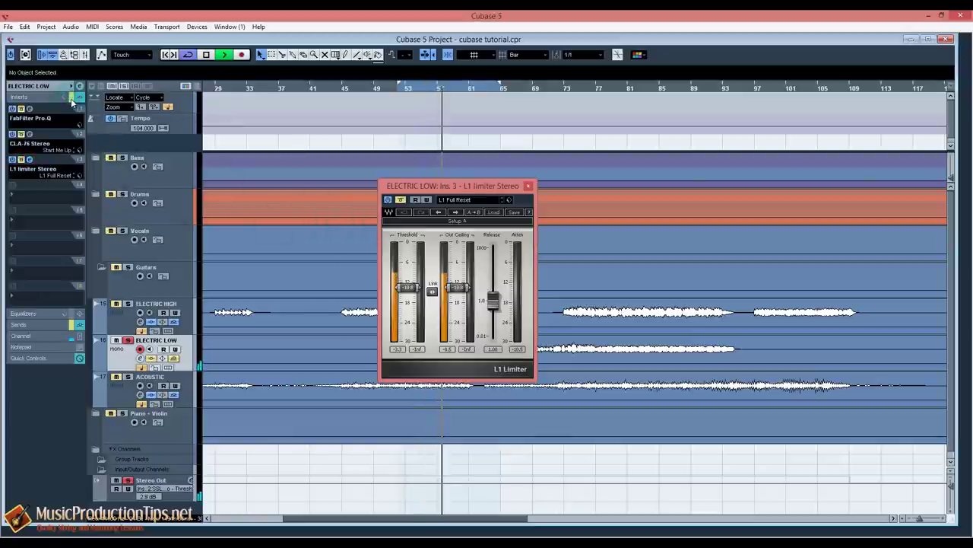
pyautogui.click(530, 187)
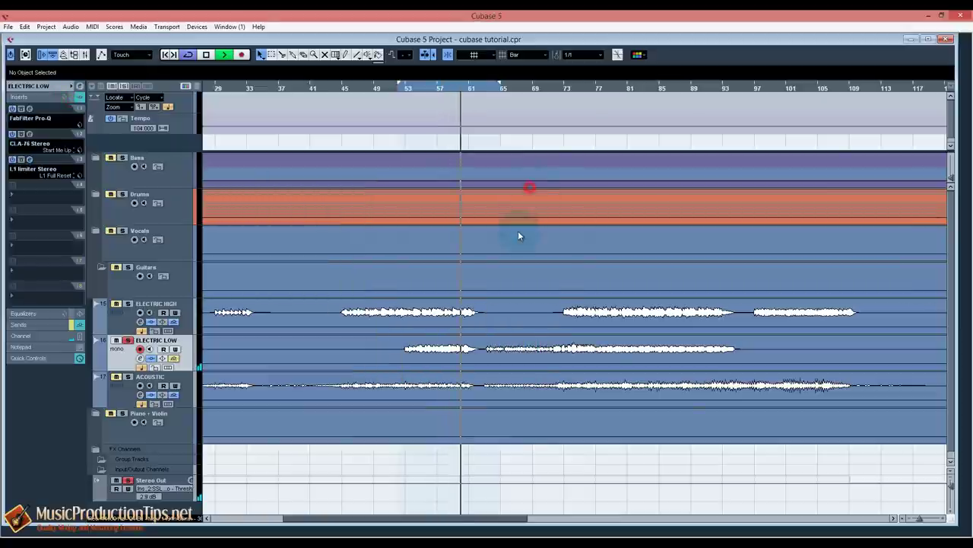
pyautogui.press('space')
# Re-enable the ELECTRIC LOW channel's sends in the mixer and play the guitar with them on.
pyautogui.press('F3')
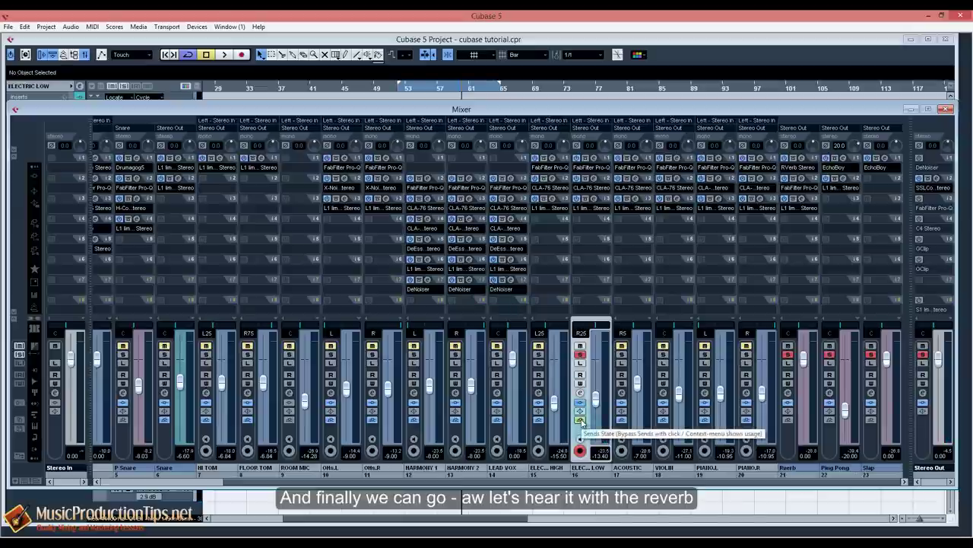
pyautogui.press('space')
pyautogui.click(580, 421)
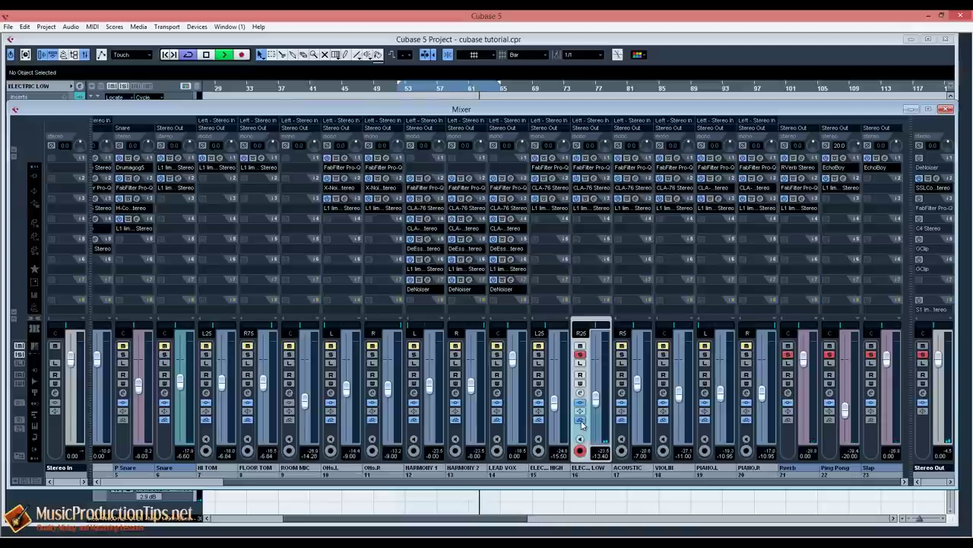
pyautogui.press('space')
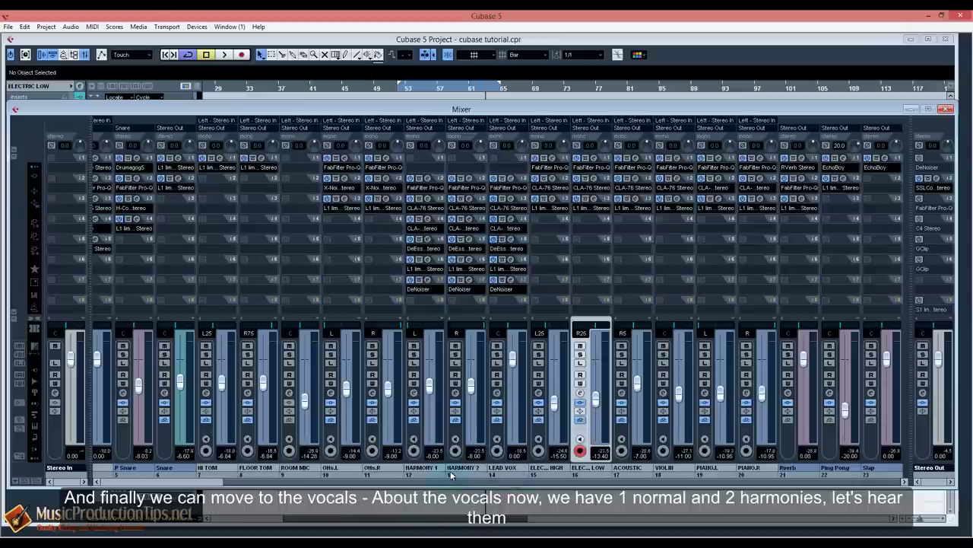
# Unsolo ELECTRIC LOW, solo HARMONY 1, HARMONY 2 and LEAD VOX in the mixer, and play the vocals briefly.
pyautogui.click(497, 353)
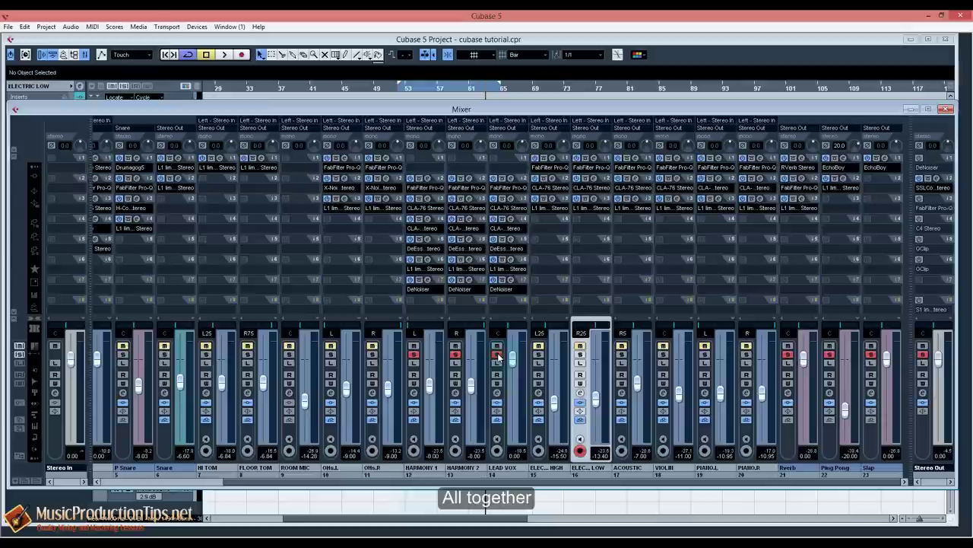
pyautogui.press('space')
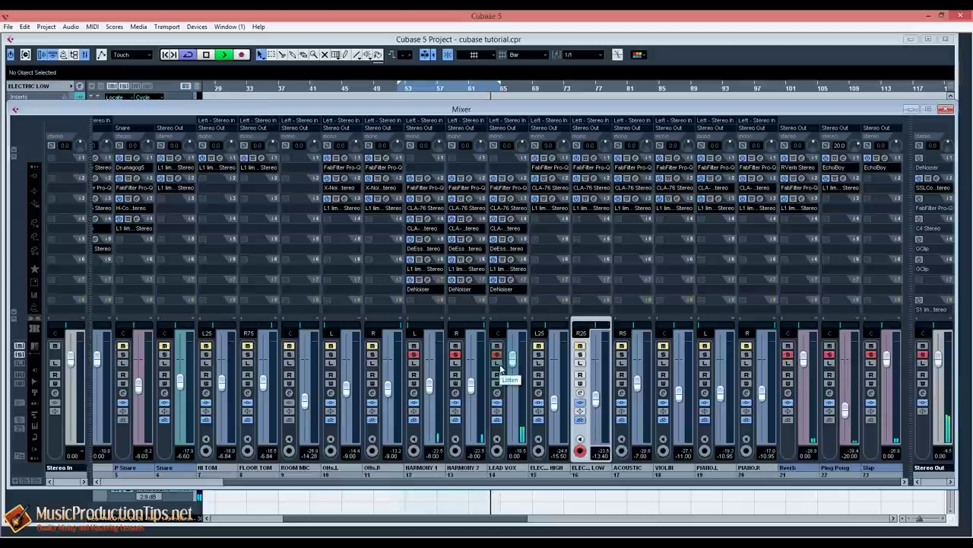
pyautogui.press('space')
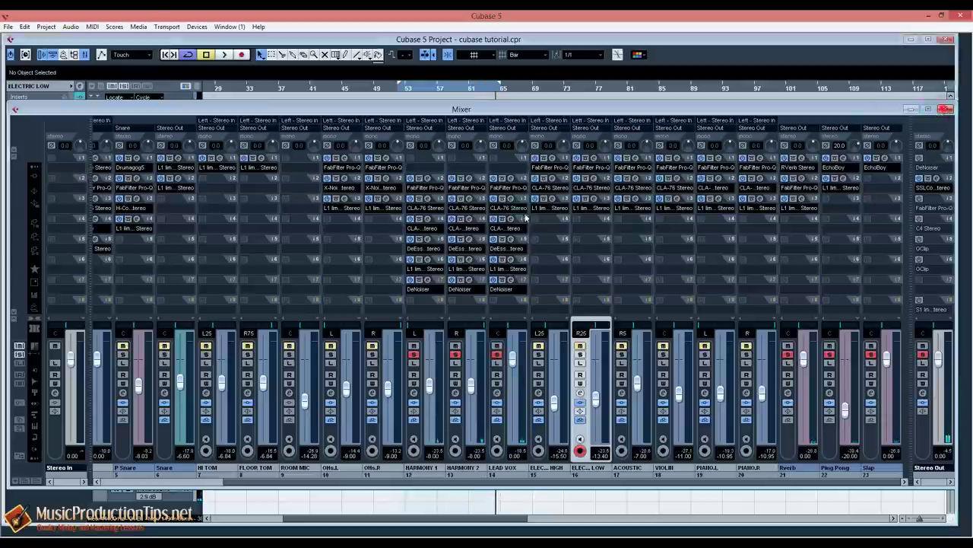
# Close the mixer, collapse the Guitars folder in the project window, and expand the Vocals folder.
pyautogui.press('F3')
pyautogui.moveTo(401, 195); pyautogui.dragTo(410, 96)
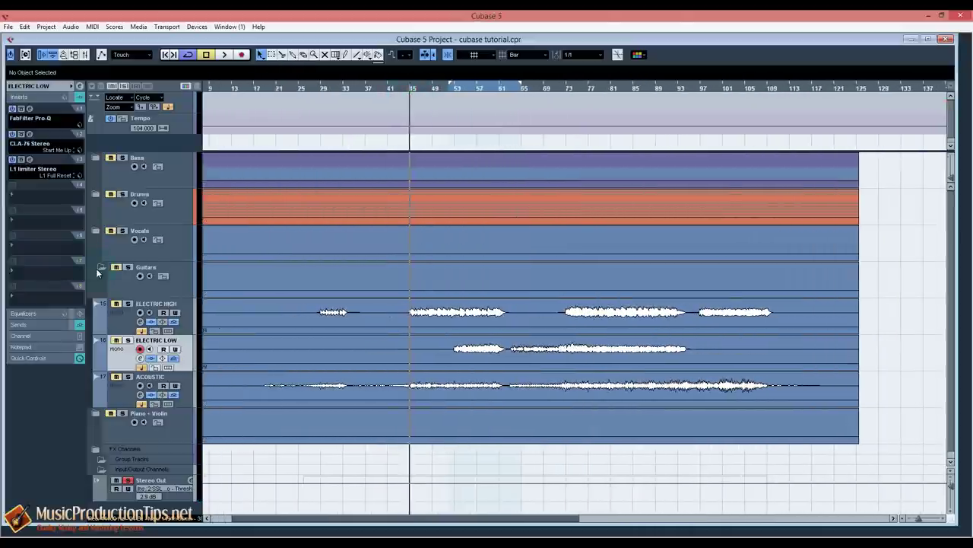
pyautogui.click(99, 268)
pyautogui.click(95, 231)
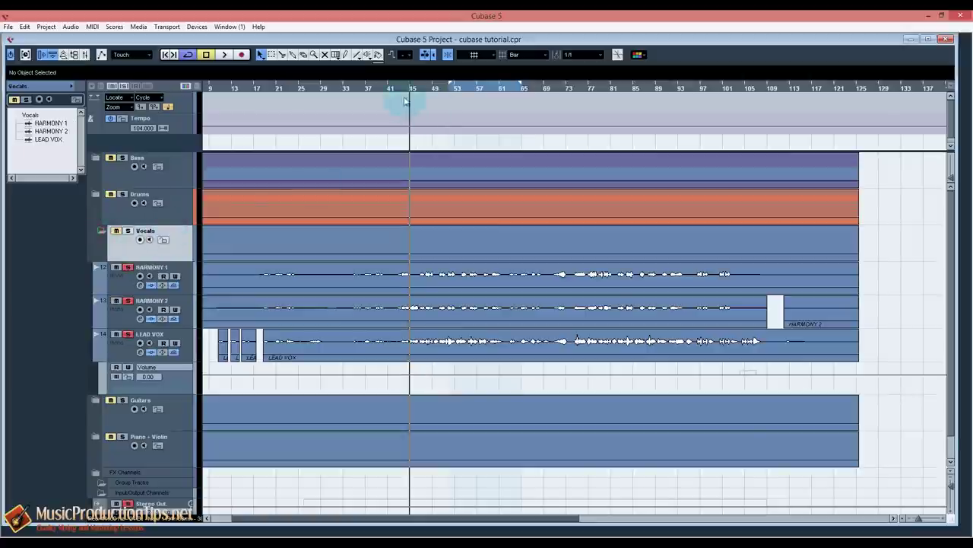
# Audition the three vocal tracks together from different positions and set the playback range from bar 45 to bar 53.
pyautogui.moveTo(405, 102); pyautogui.dragTo(352, 92)
pyautogui.press('space')
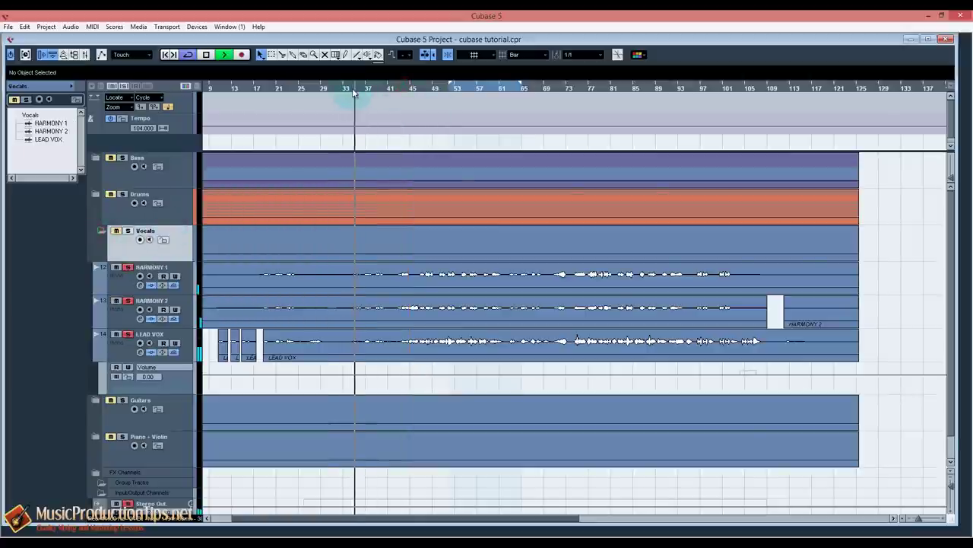
pyautogui.click(356, 81)
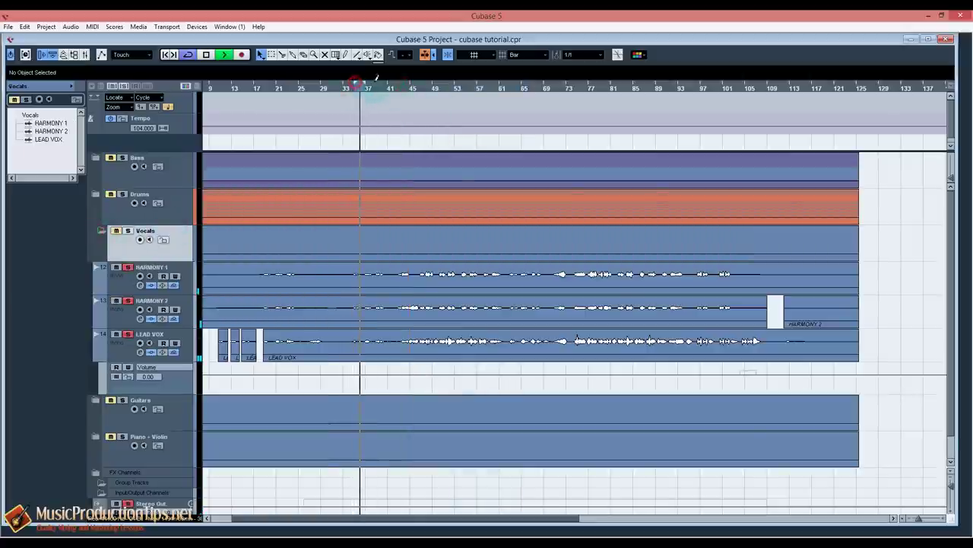
pyautogui.moveTo(375, 76); pyautogui.dragTo(430, 80)
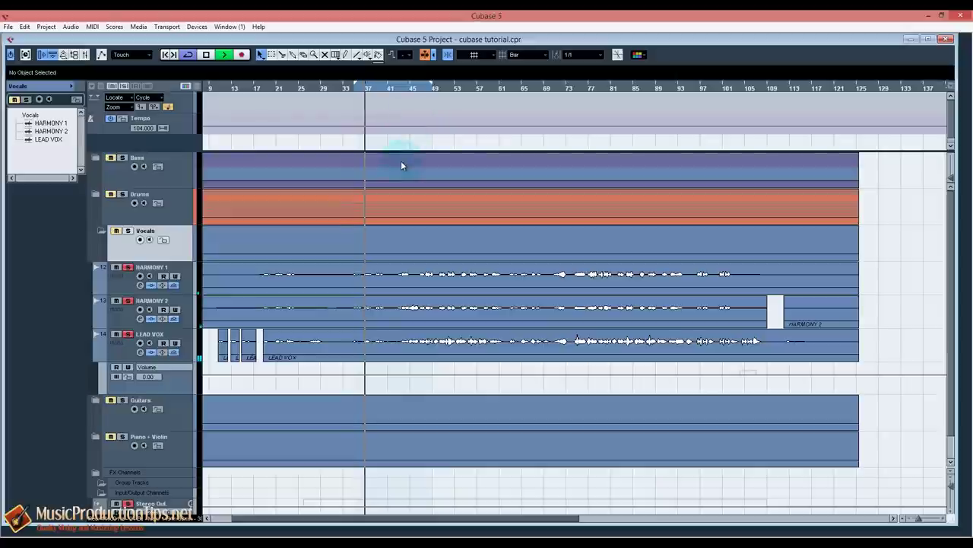
pyautogui.click(407, 89)
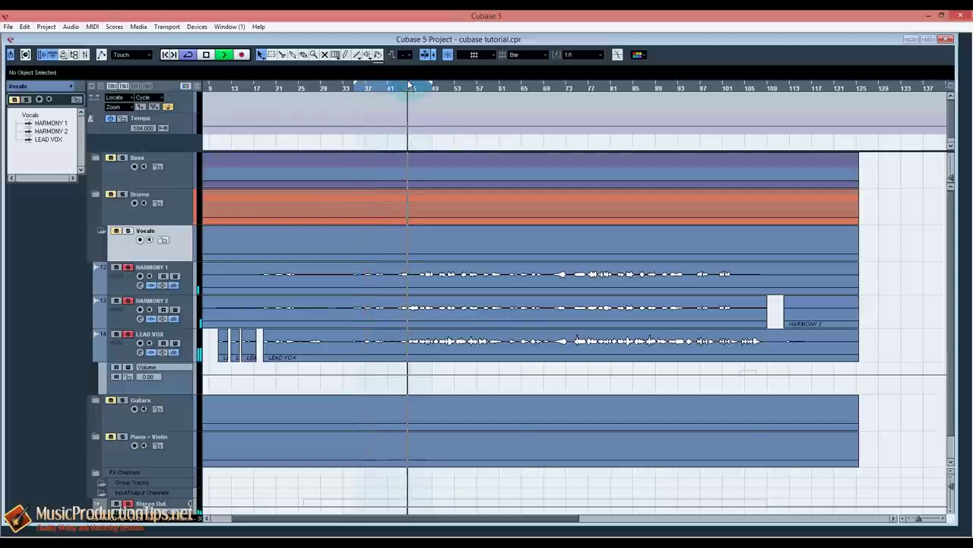
pyautogui.moveTo(411, 85); pyautogui.dragTo(455, 88)
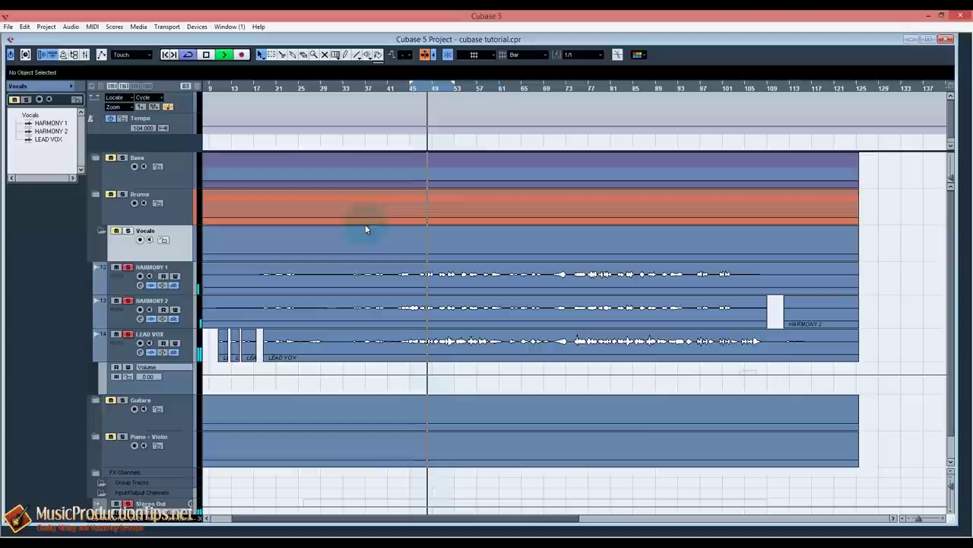
pyautogui.press('space')
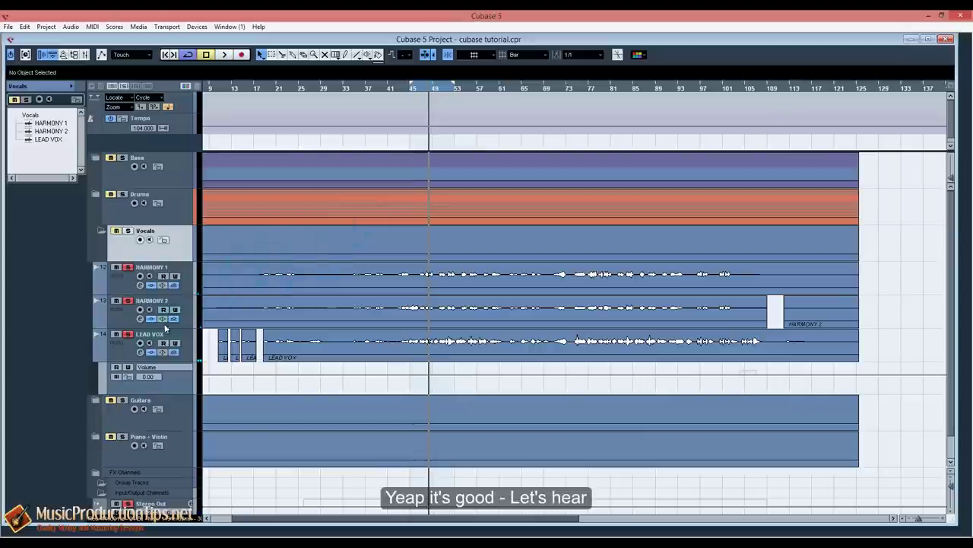
# Unsolo both harmonies so that only LEAD VOX is soloed, and bypass the LEAD VOX sends in the mixer.
pyautogui.click(127, 266)
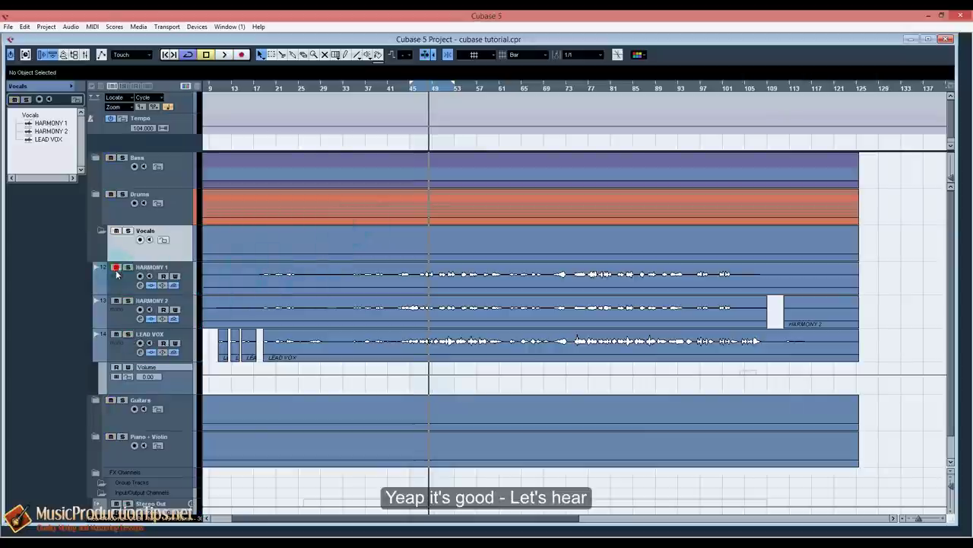
pyautogui.click(127, 334)
pyautogui.press('F3')
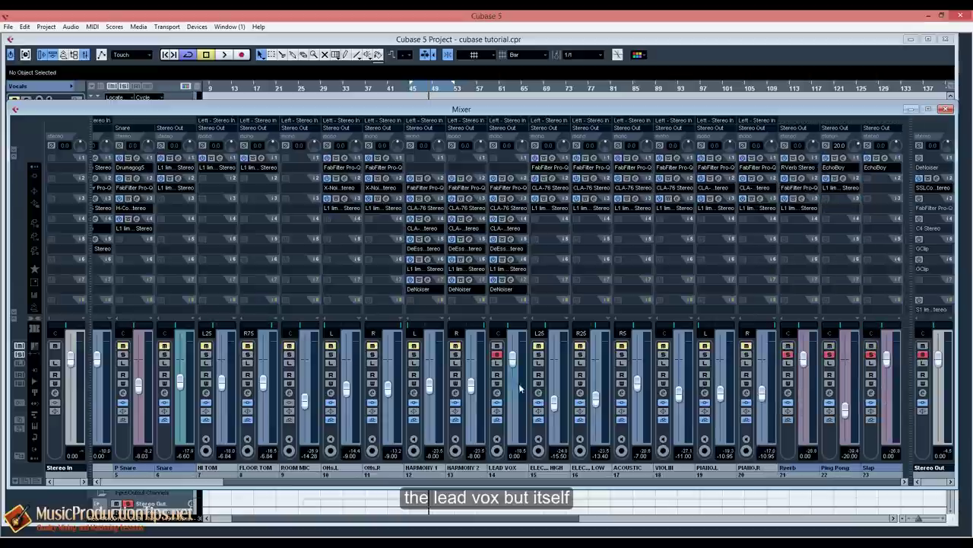
pyautogui.click(498, 419)
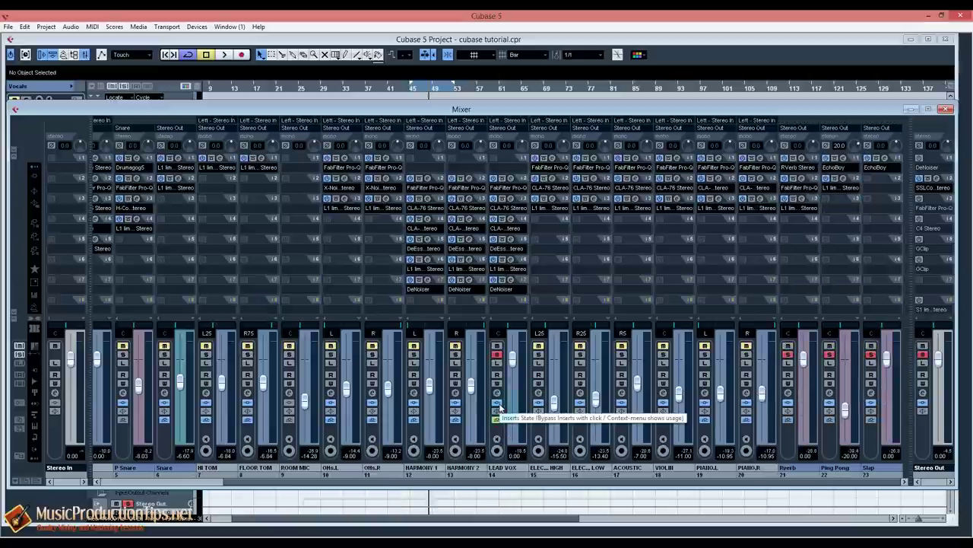
# Bypass all inserts on LEAD VOX and audition the dry vocal.
pyautogui.press('space')
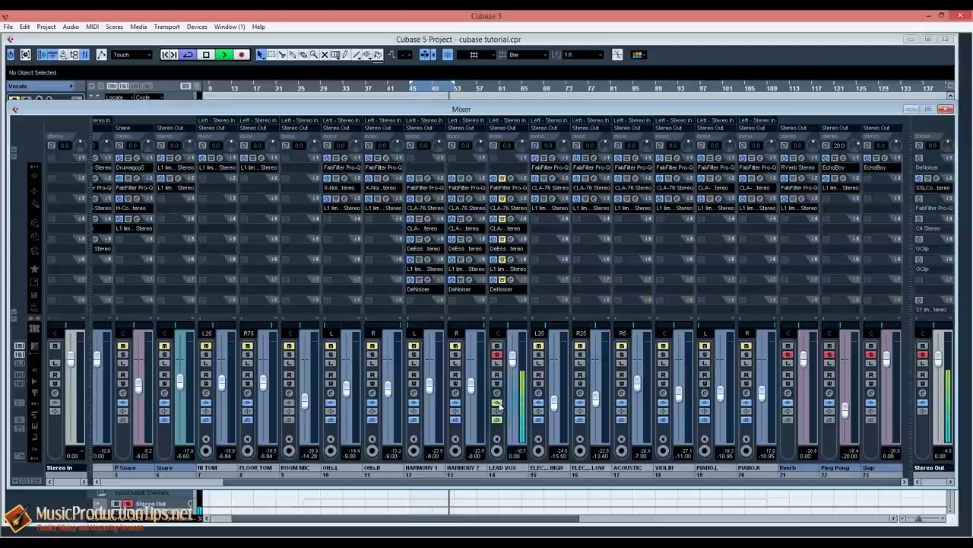
pyautogui.press('space')
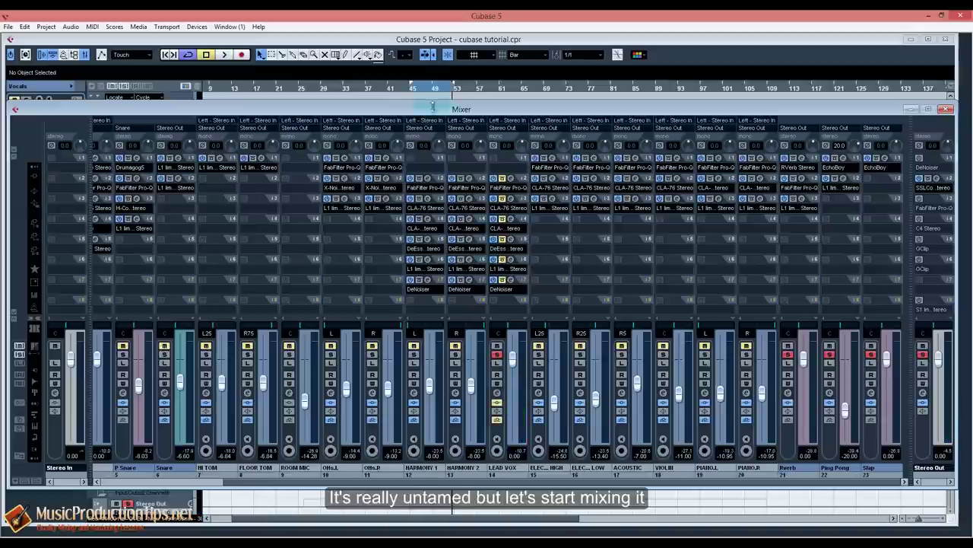
# Re-enable FabFilter Pro-Q on LEAD VOX insert 2, open its editor, and compare it with its bypass while playing from bar 45.
pyautogui.doubleClick(415, 88)
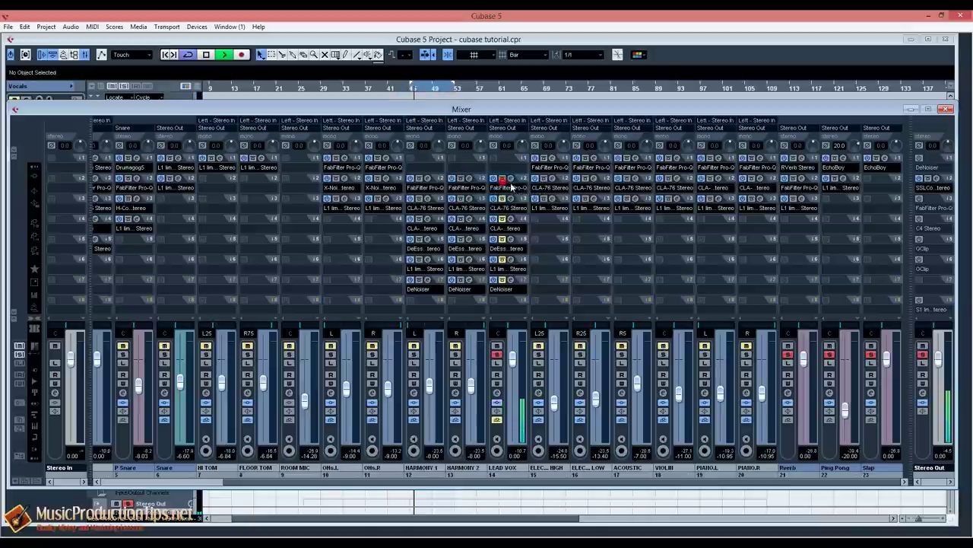
pyautogui.click(511, 180)
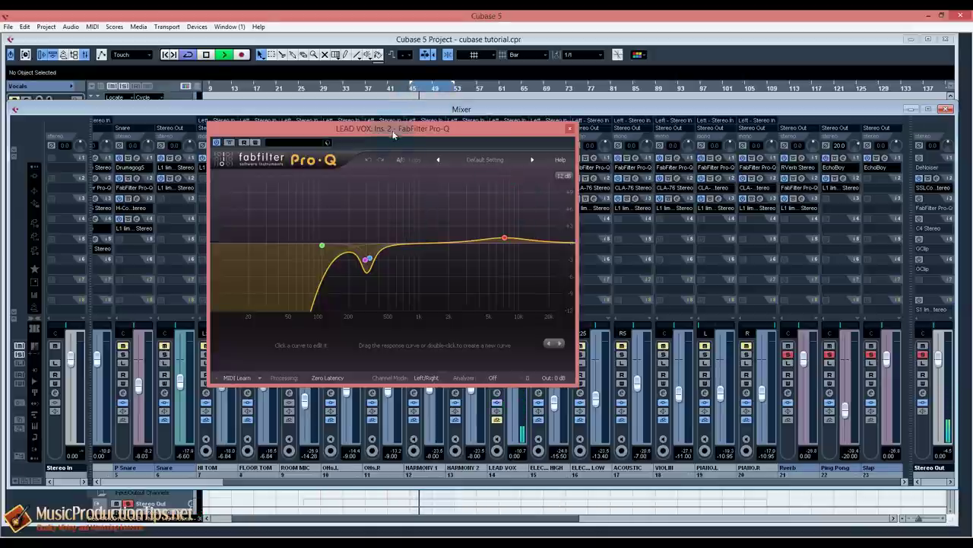
pyautogui.click(231, 151)
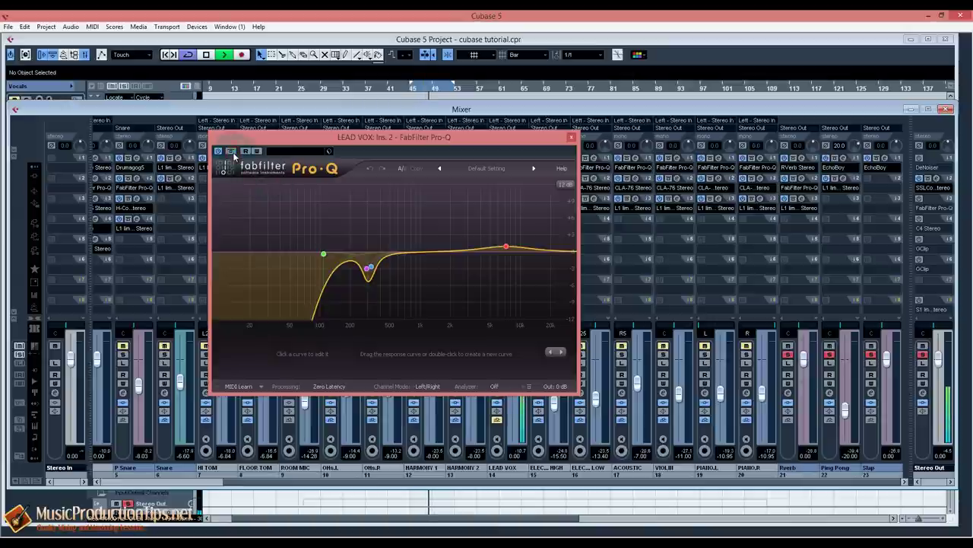
pyautogui.click(232, 152)
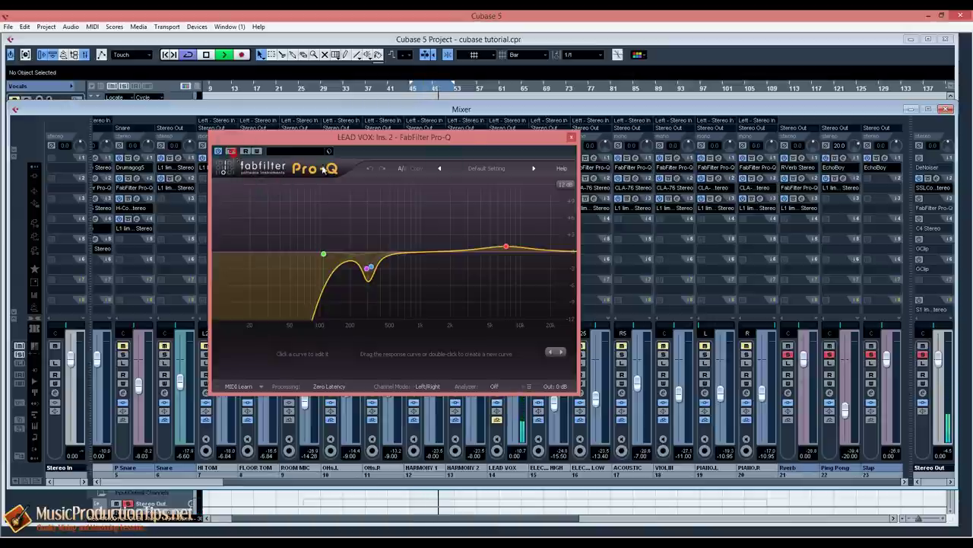
pyautogui.press('space')
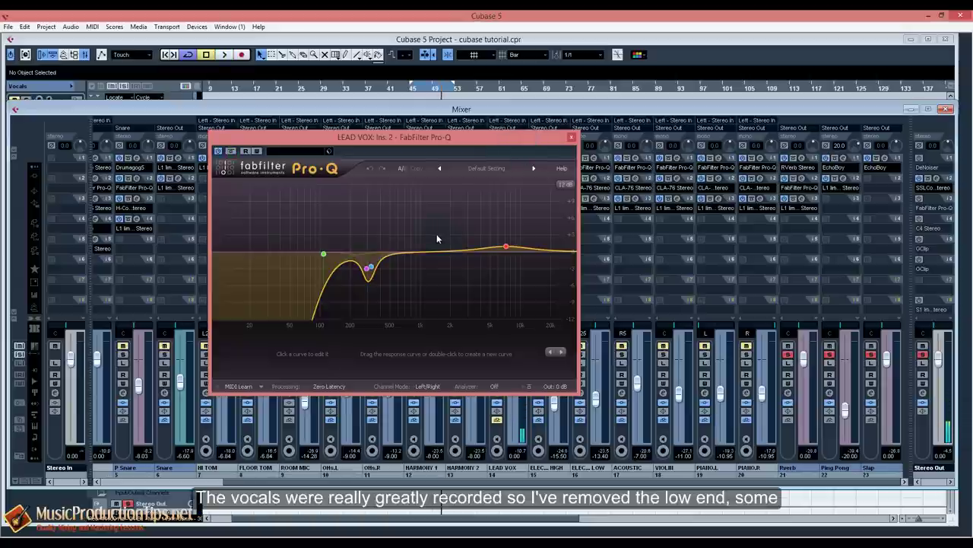
# Inspect the low-mid cuts and the high-frequency boost in the LEAD VOX Pro-Q, close it, and play the equalized vocal briefly.
pyautogui.click(371, 271)
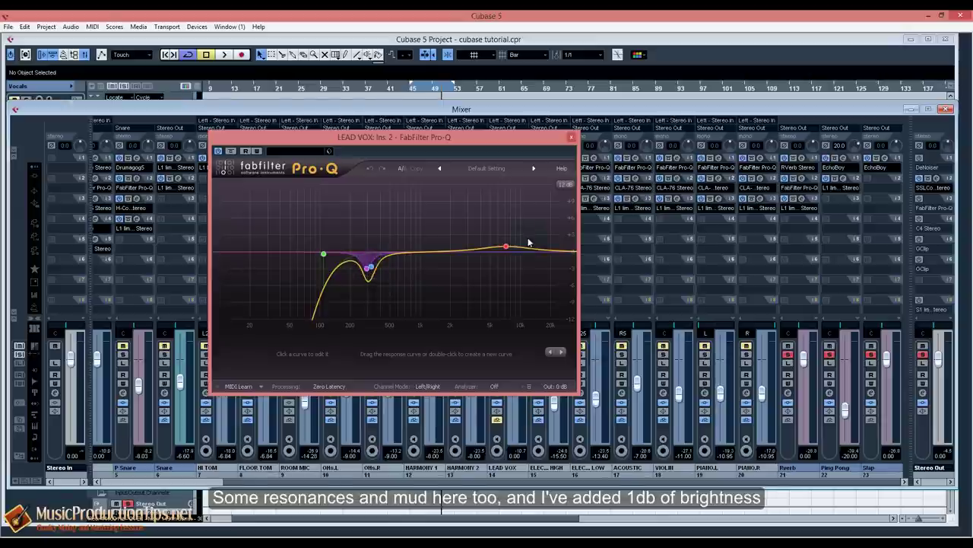
pyautogui.click(506, 247)
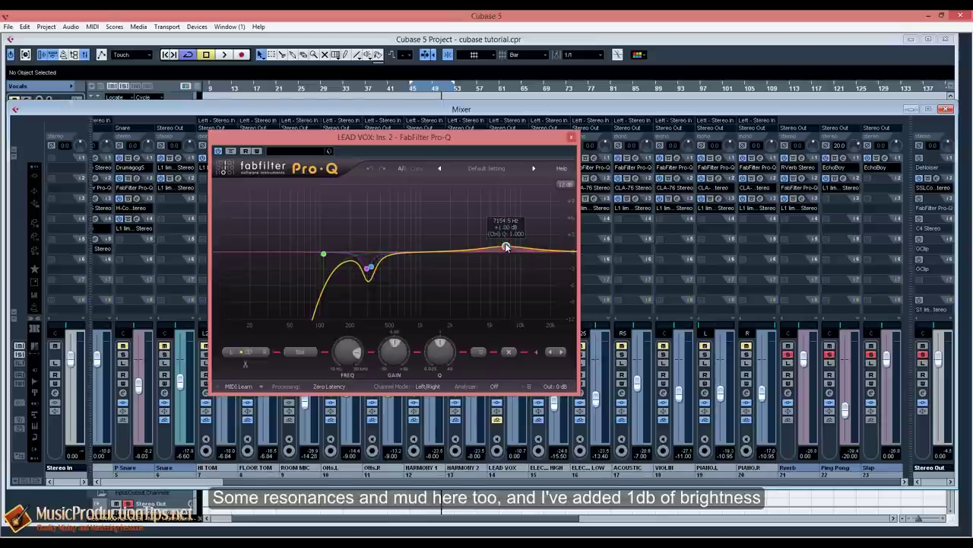
pyautogui.click(572, 137)
pyautogui.press('space')
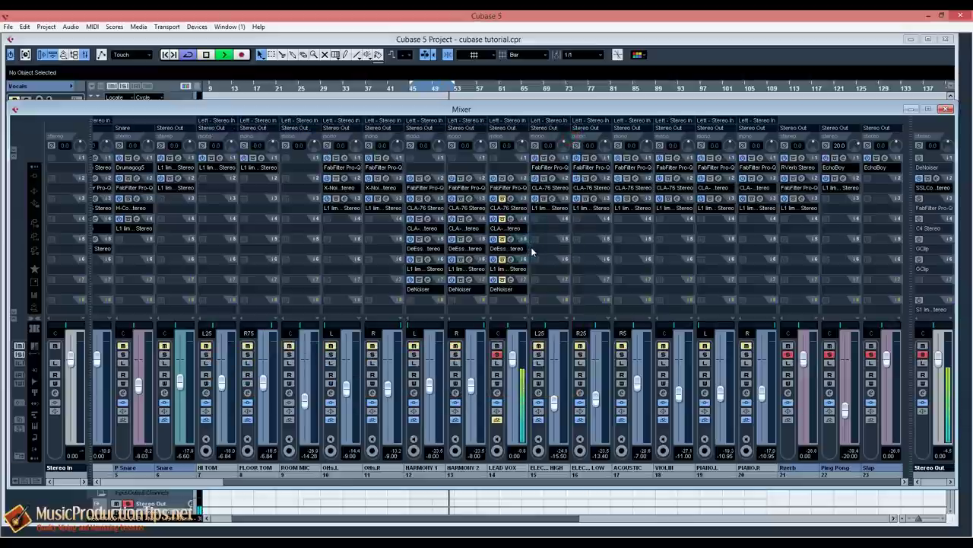
pyautogui.press('space')
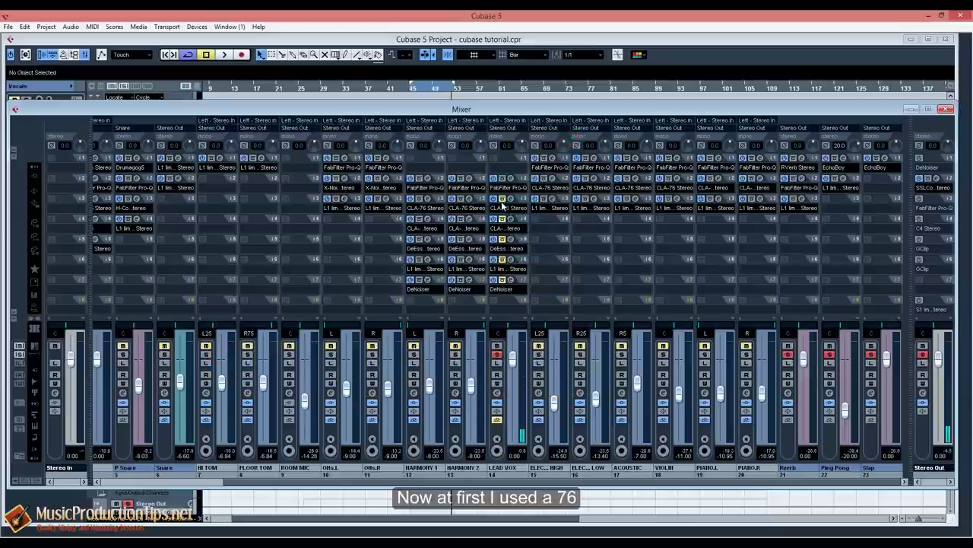
# Enable the CLA-76 on LEAD VOX insert 3, compare it bypassed and active during playback, review its ratio, and close it.
pyautogui.click(511, 202)
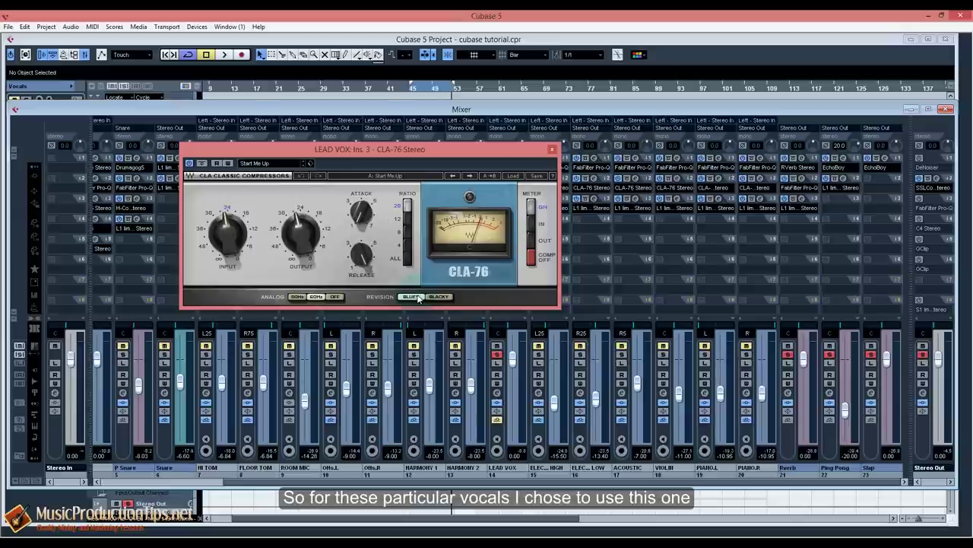
pyautogui.press('space')
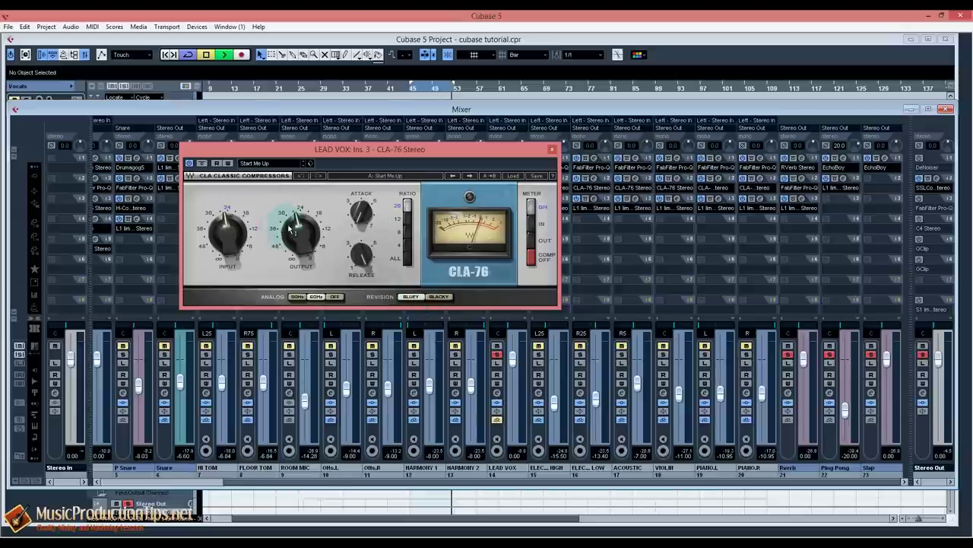
pyautogui.moveTo(289, 228); pyautogui.dragTo(289, 242)
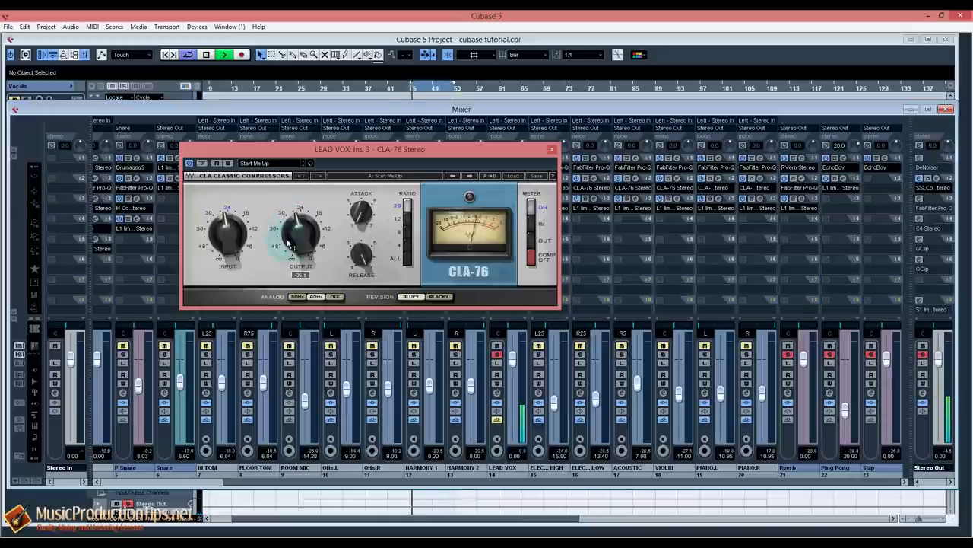
pyautogui.click(202, 163)
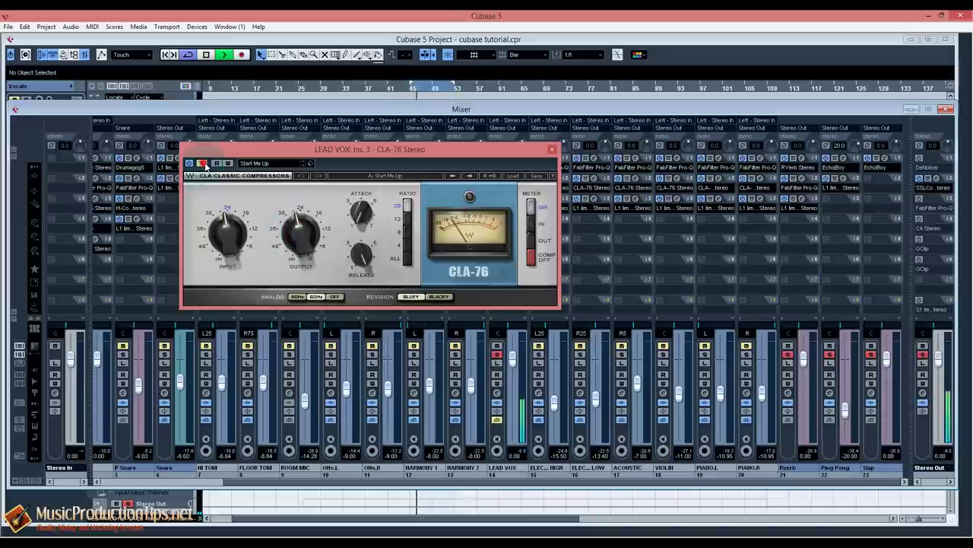
pyautogui.click(203, 163)
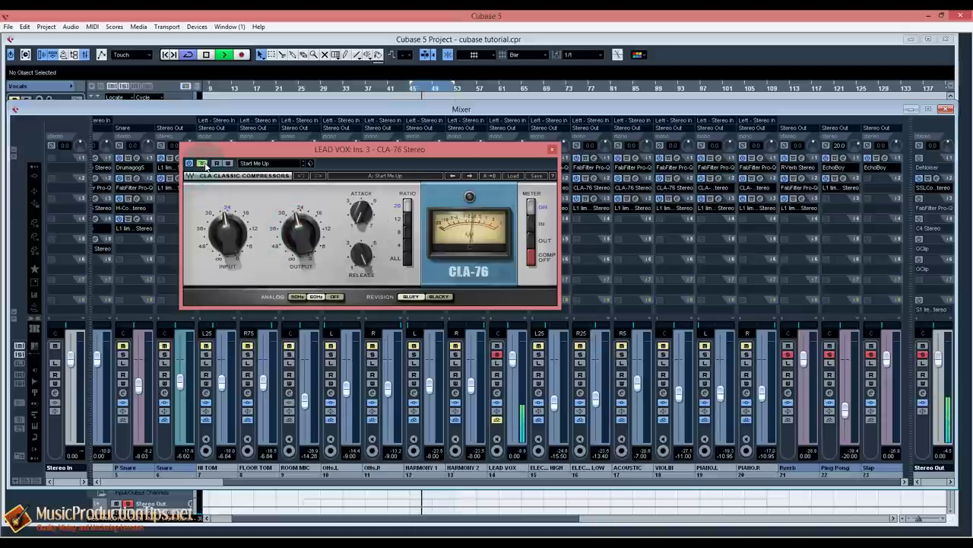
pyautogui.click(202, 164)
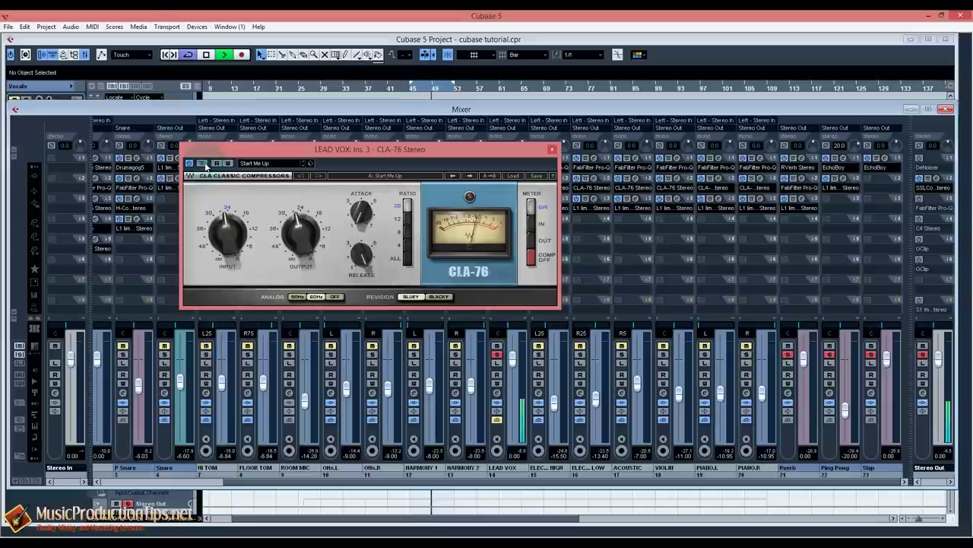
pyautogui.press('space')
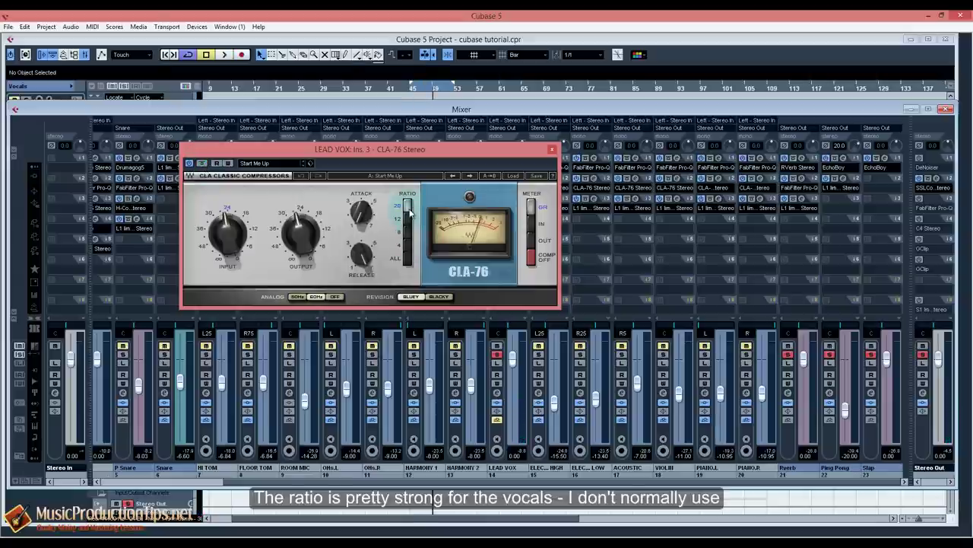
pyautogui.moveTo(390, 149); pyautogui.dragTo(393, 147)
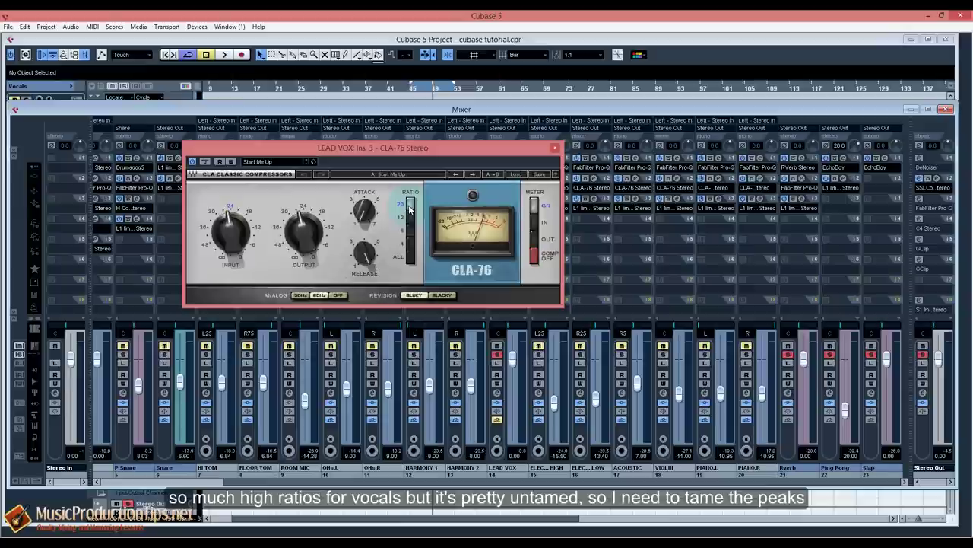
pyautogui.click(555, 148)
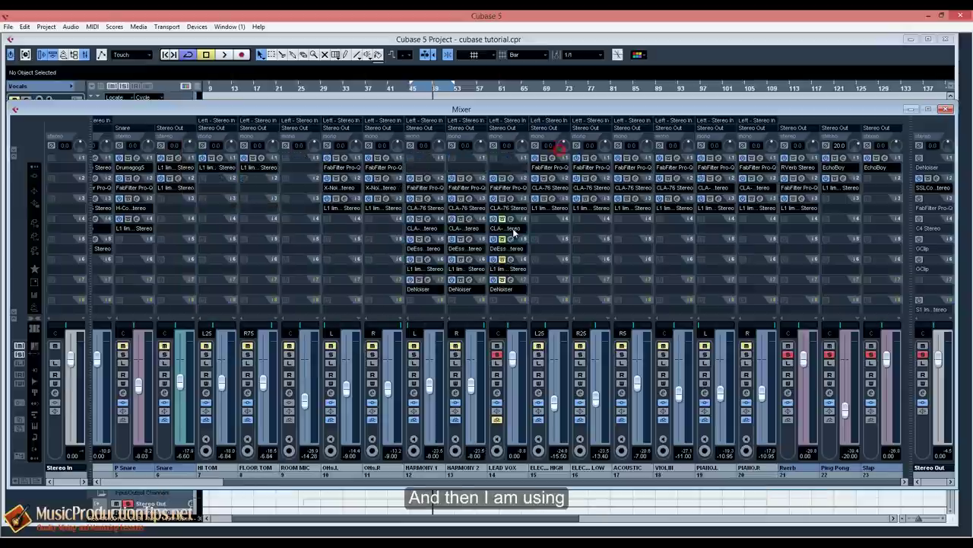
# Enable the CLA-2A on LEAD VOX insert 4, view its editor side by side with the CLA-76, and close both.
pyautogui.click(508, 220)
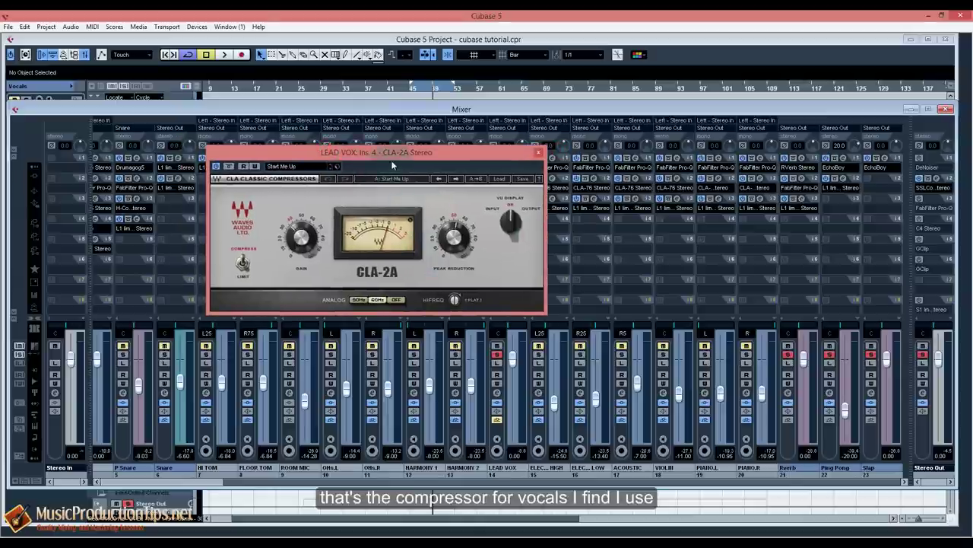
pyautogui.moveTo(393, 158); pyautogui.dragTo(399, 183)
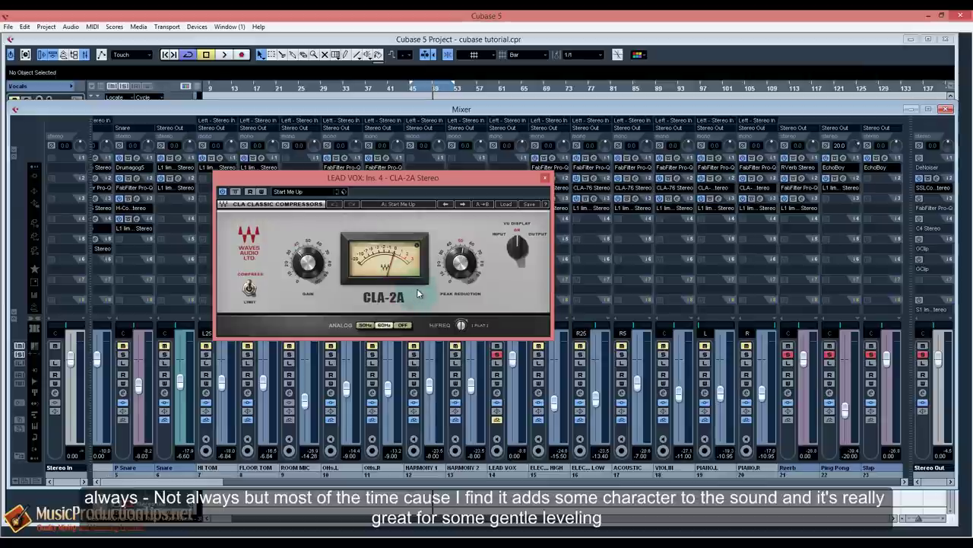
pyautogui.moveTo(435, 183); pyautogui.dragTo(749, 185)
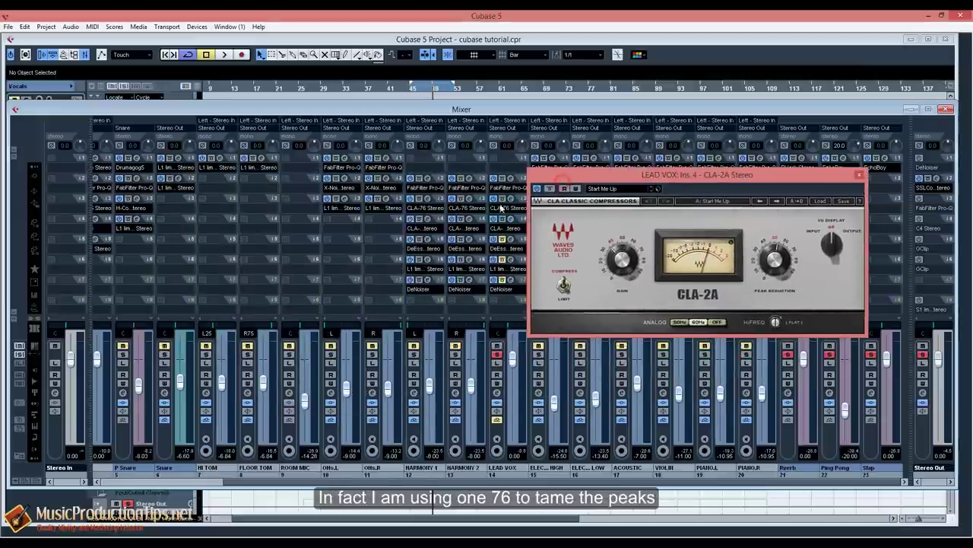
pyautogui.click(511, 199)
pyautogui.moveTo(430, 156); pyautogui.dragTo(315, 145)
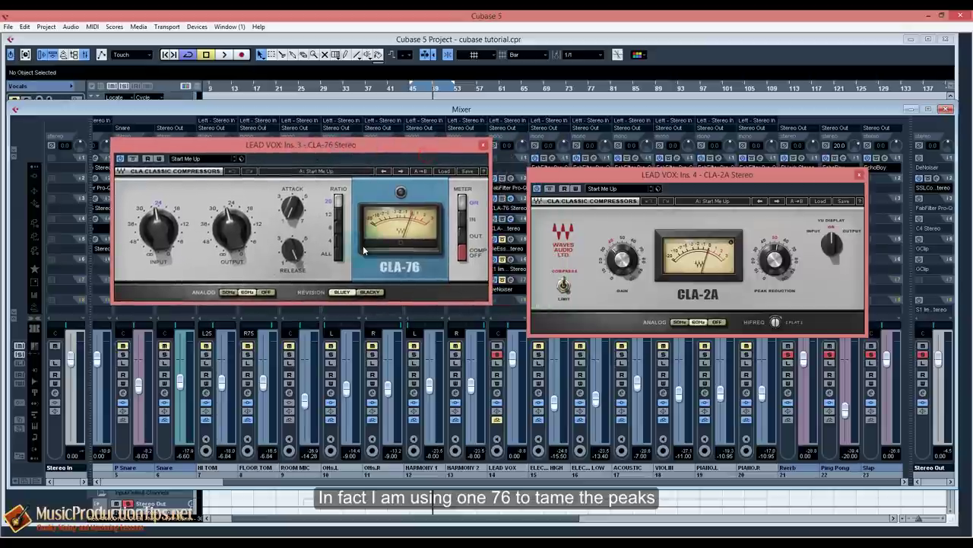
pyautogui.moveTo(591, 177); pyautogui.dragTo(575, 158)
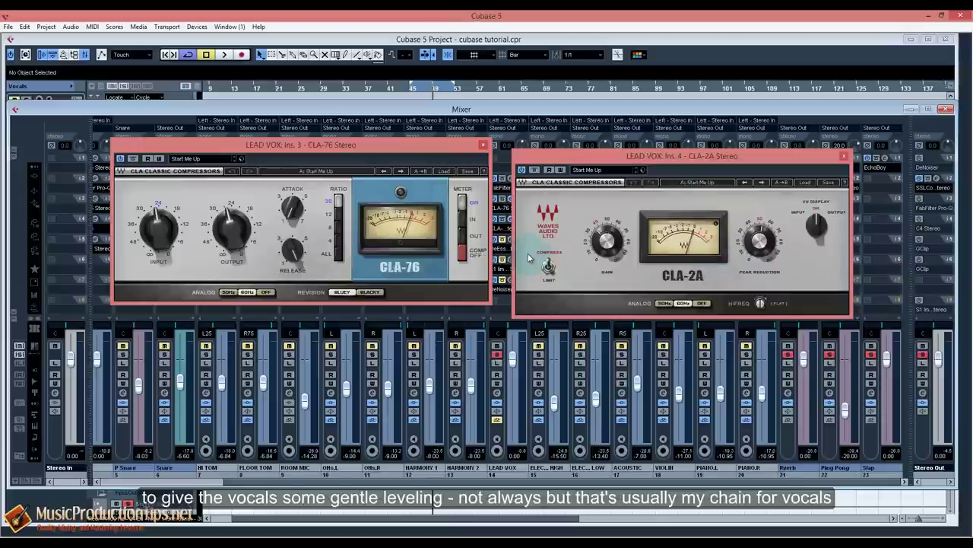
pyautogui.click(483, 145)
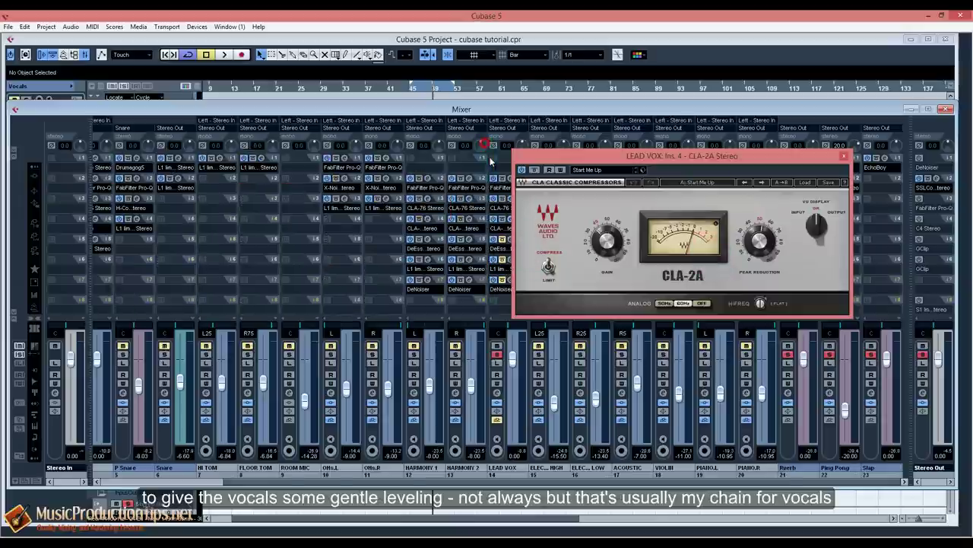
pyautogui.click(844, 155)
# Play LEAD VOX with the CLA-2A bypassed and active, watch its gain reduction in the editor, and close it.
pyautogui.press('space')
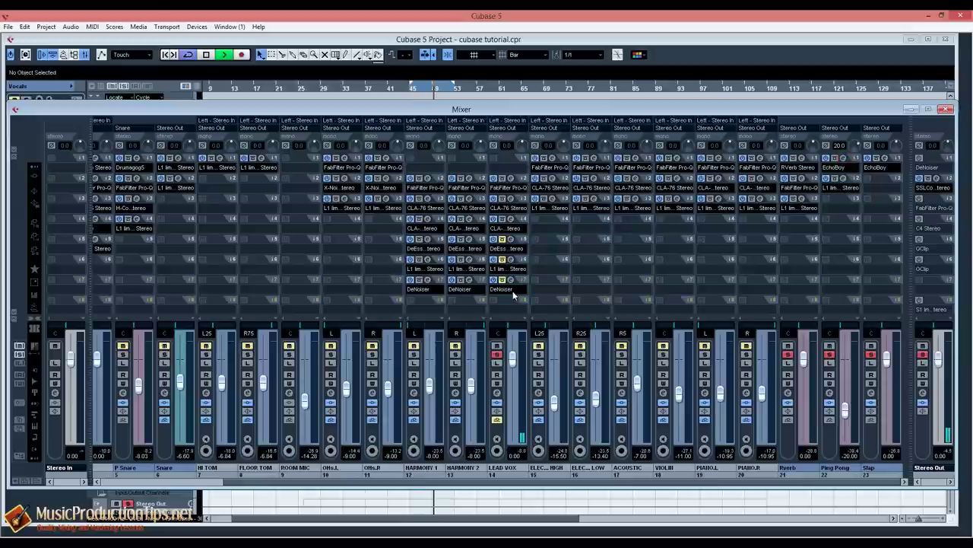
pyautogui.click(504, 221)
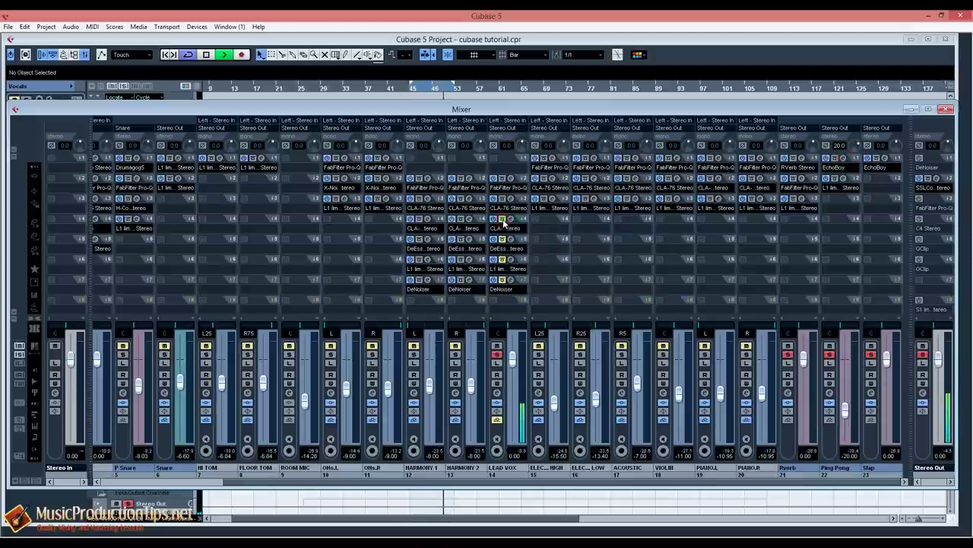
pyautogui.click(506, 220)
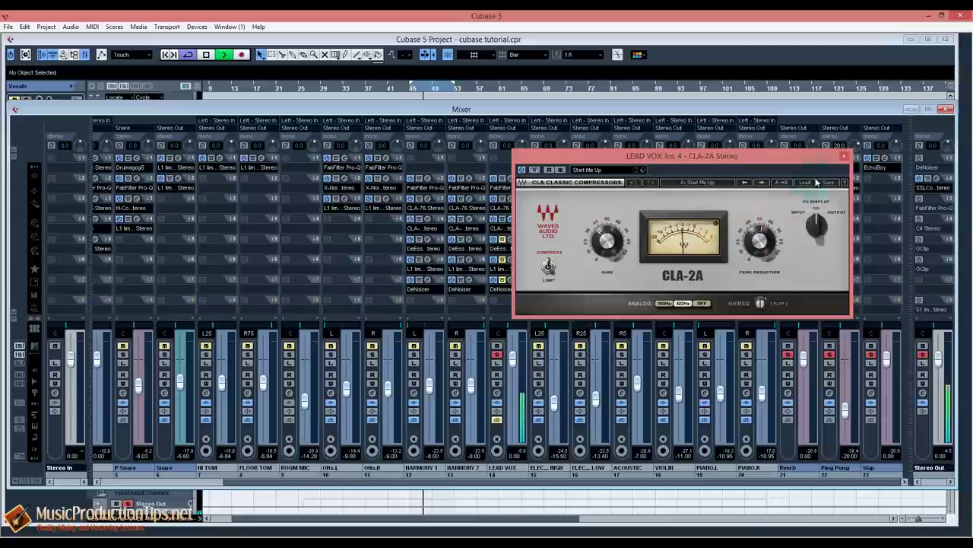
pyautogui.press('space')
pyautogui.click(844, 155)
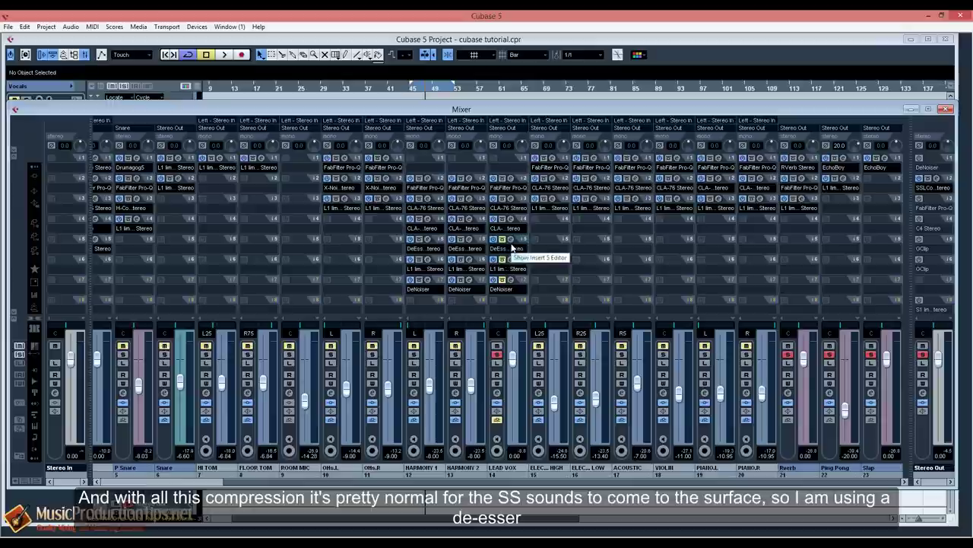
# Enable the DeEsser on LEAD VOX insert 5, open its editor, and compare it with its bypass while replaying from bar 45.
pyautogui.click(503, 240)
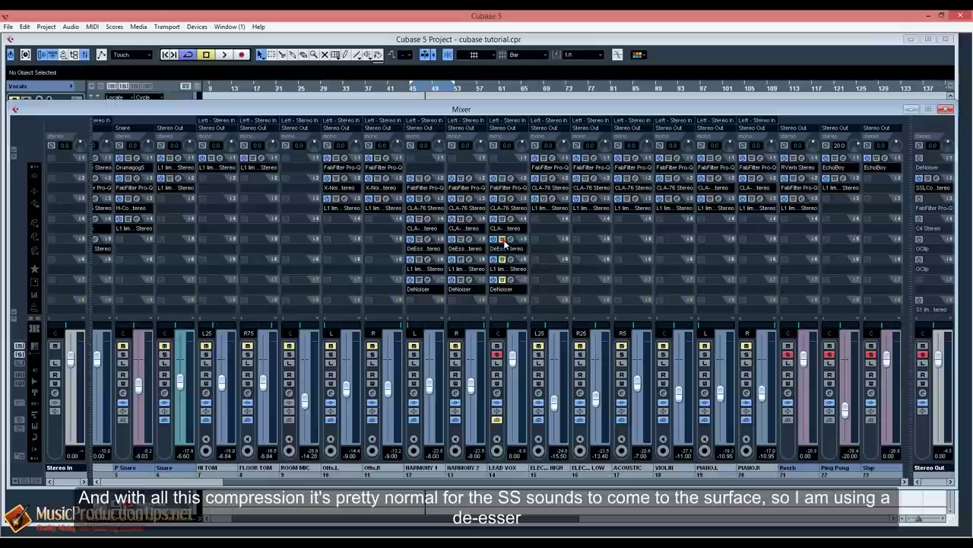
pyautogui.press('space')
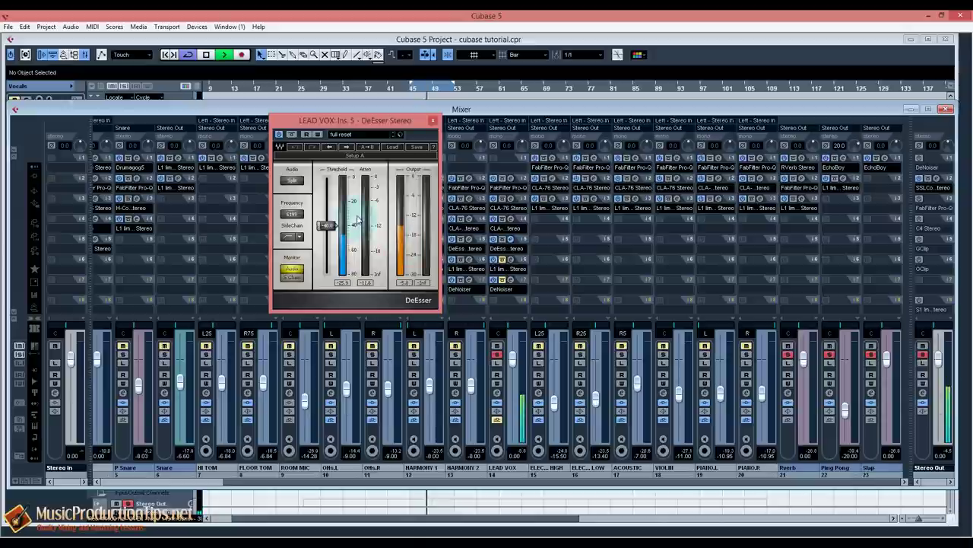
pyautogui.click(292, 135)
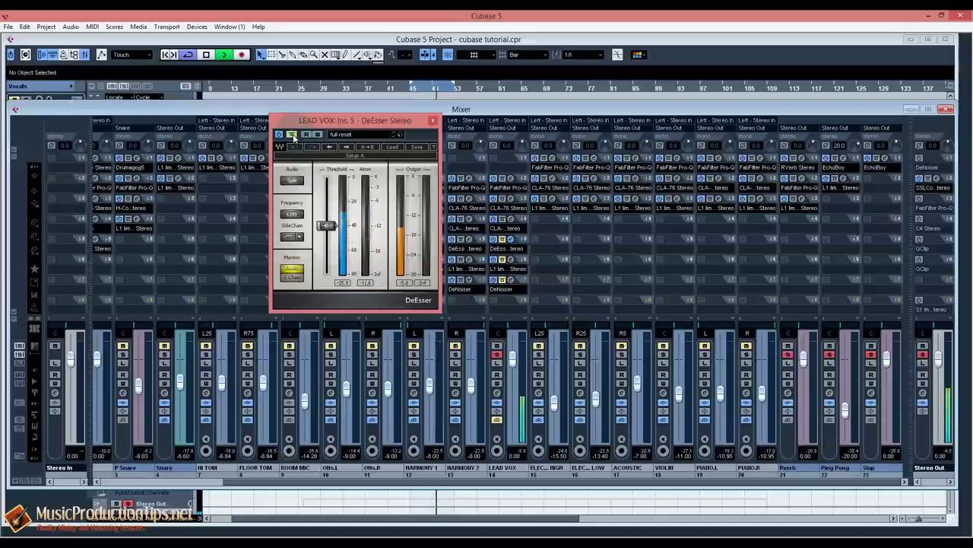
pyautogui.click(292, 134)
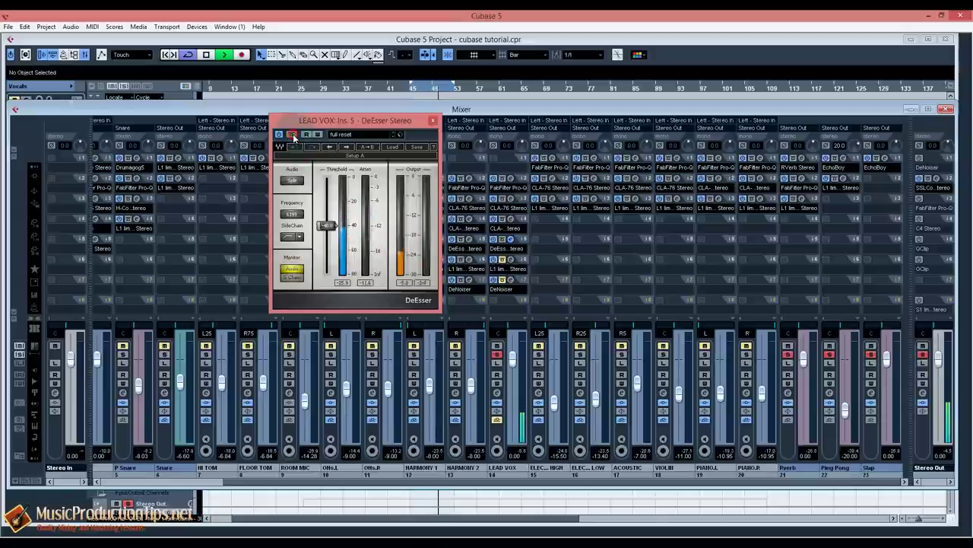
pyautogui.click(418, 89)
pyautogui.click(388, 211)
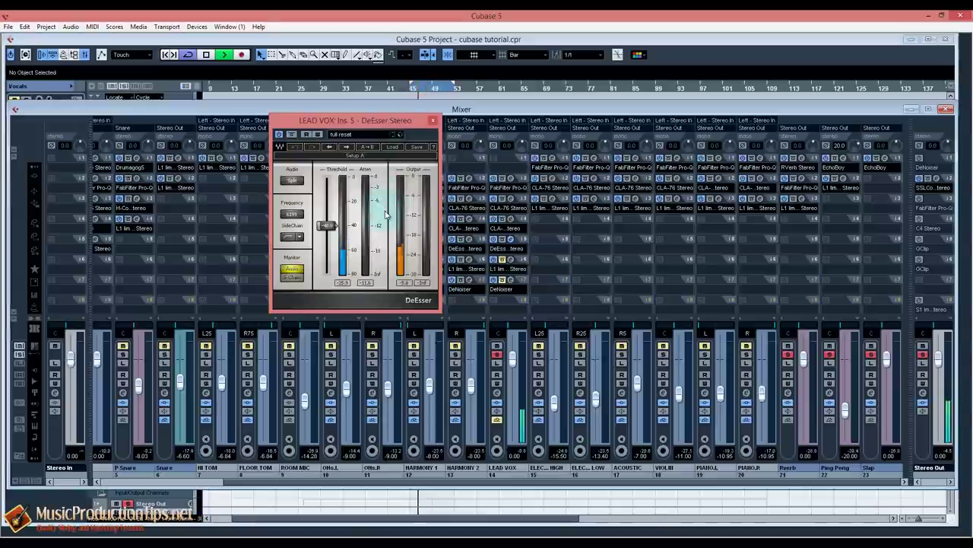
# Close the DeEsser, enable the L1 limiter on LEAD VOX insert 6, watch it during playback, and close its editor.
pyautogui.click(434, 123)
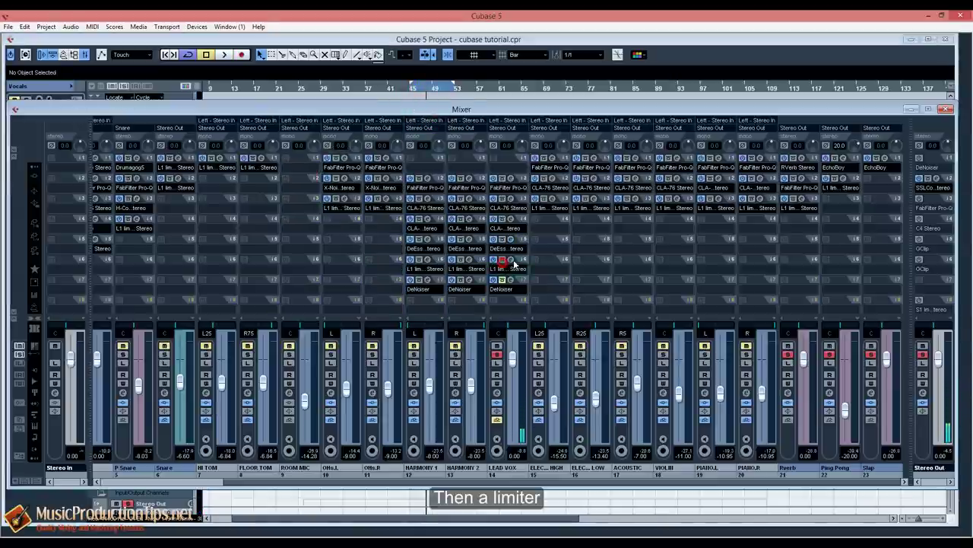
pyautogui.click(512, 261)
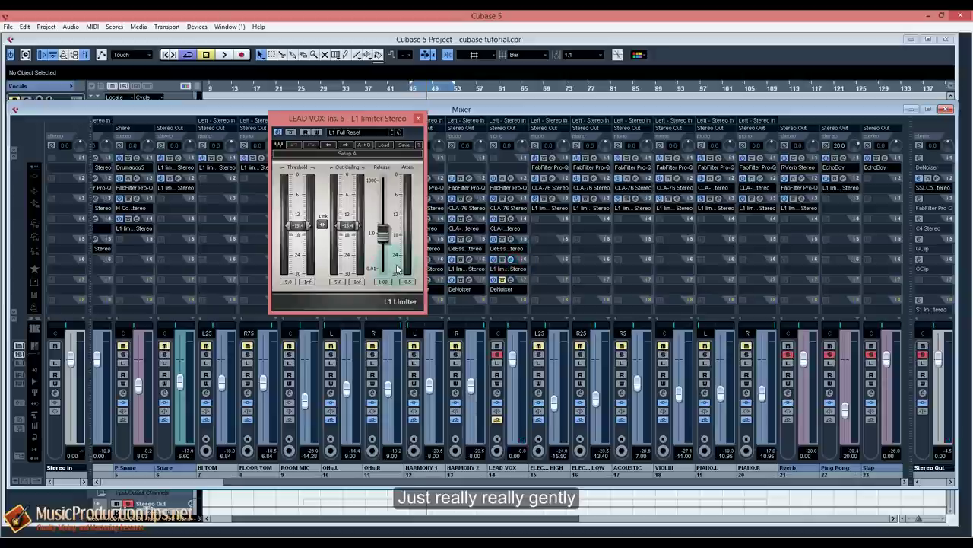
pyautogui.press('space')
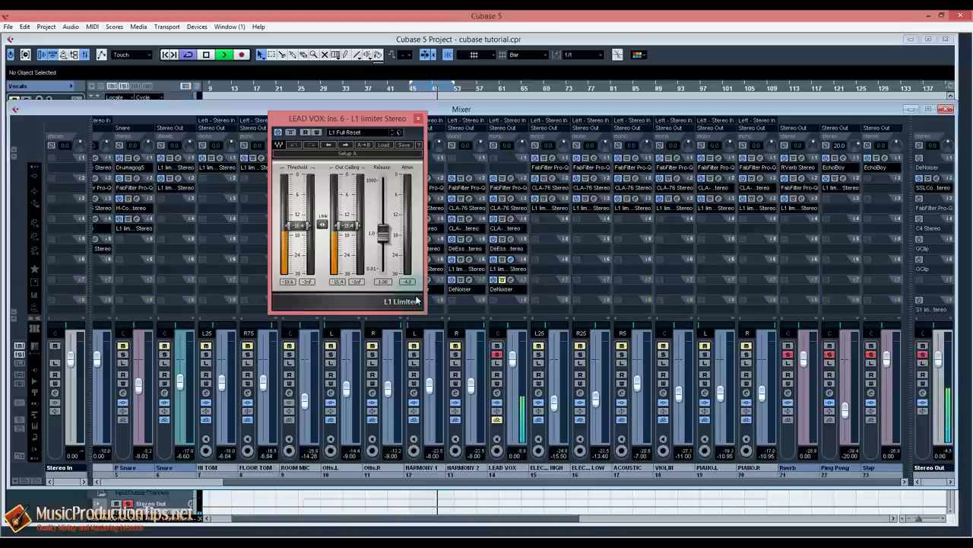
pyautogui.click(418, 118)
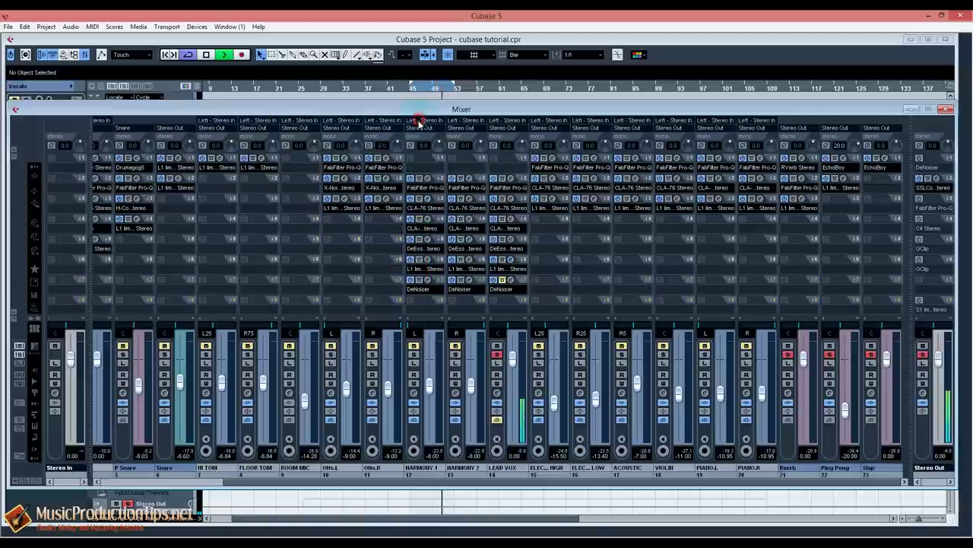
pyautogui.press('space')
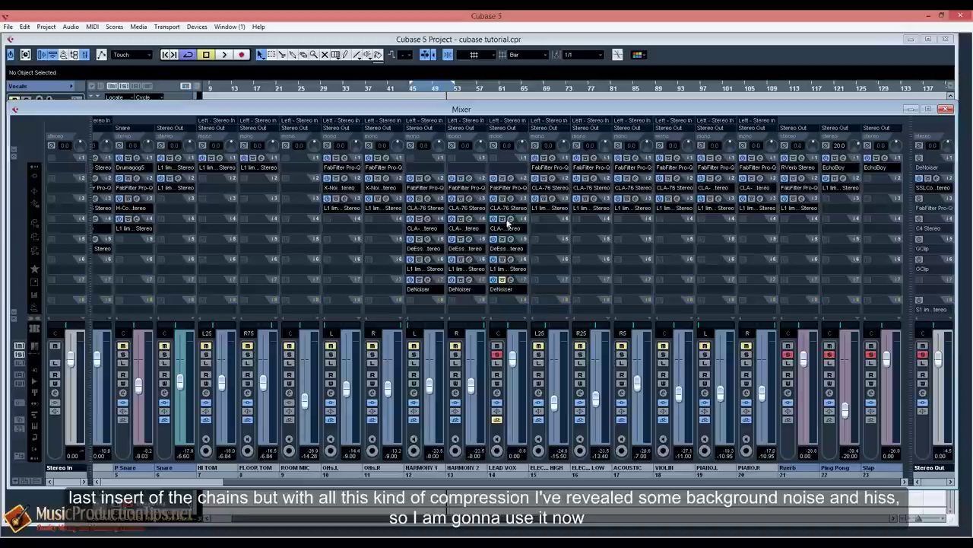
# Enable the DeNoiser on LEAD VOX insert 7, open its editor, and play the track to review its noise reduction.
pyautogui.click(502, 280)
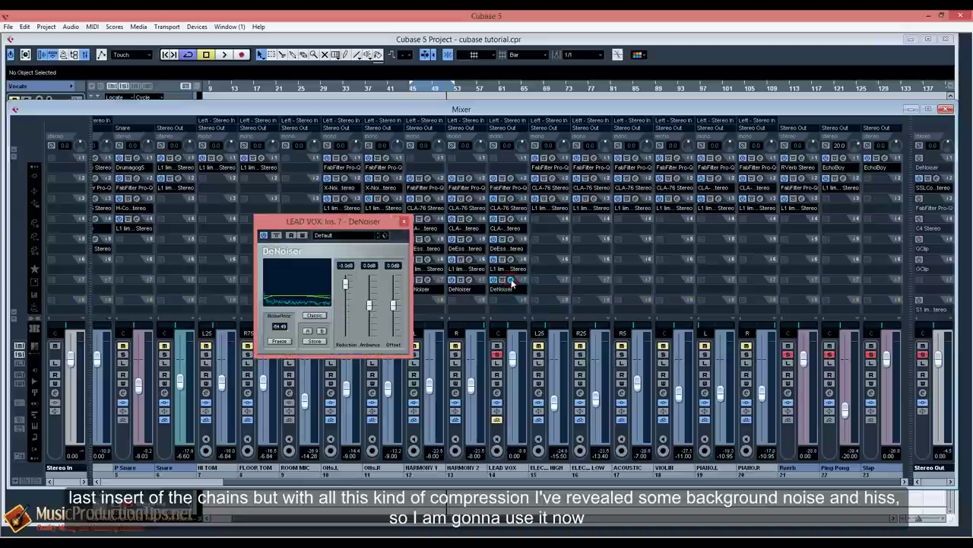
pyautogui.press('space')
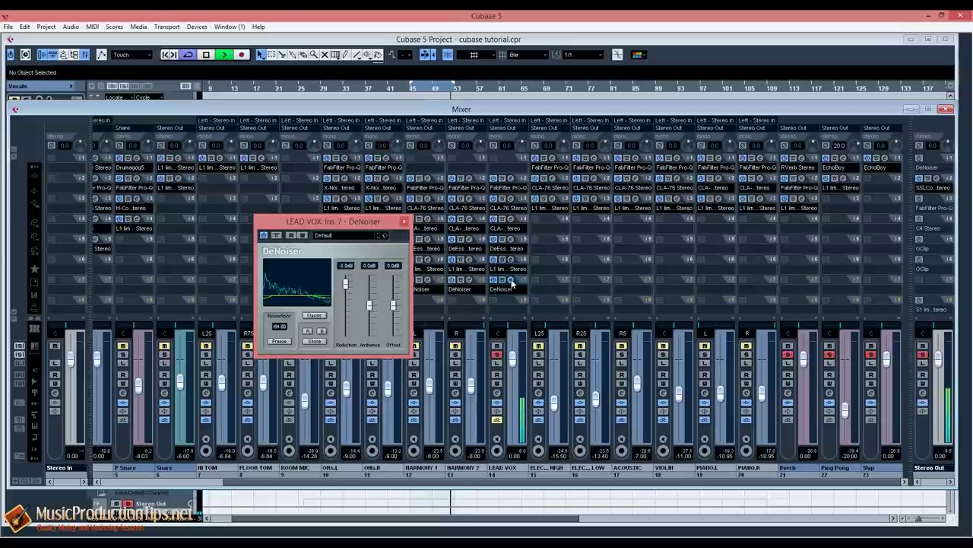
pyautogui.press('space')
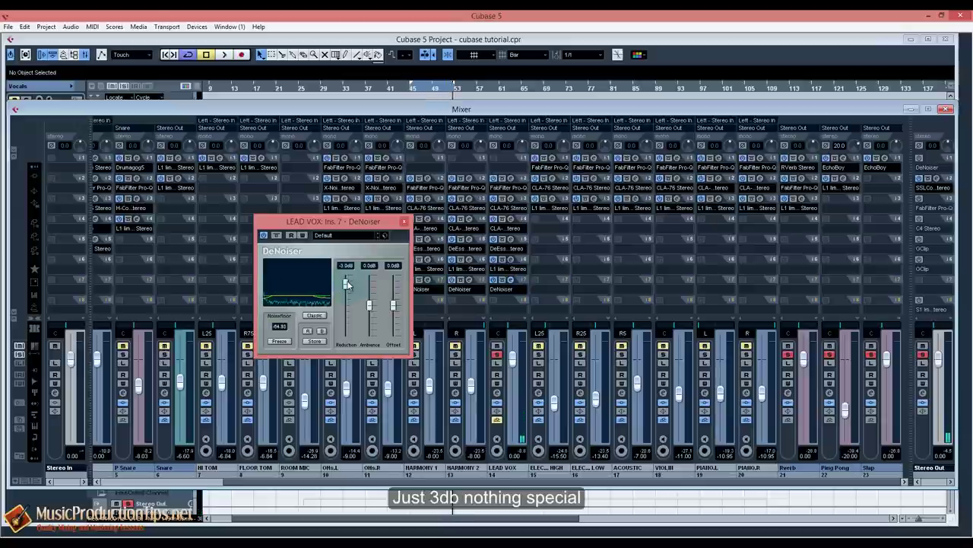
pyautogui.press('space')
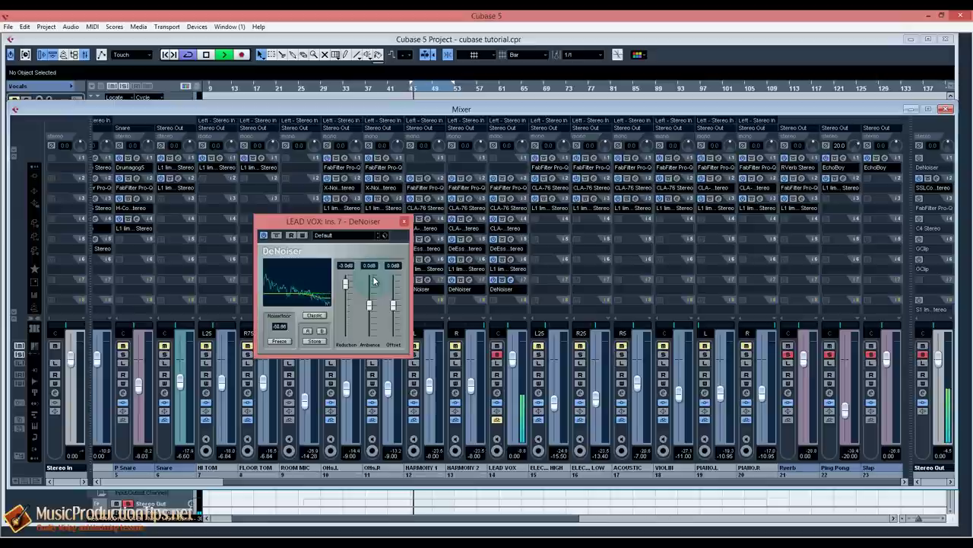
# Compare LEAD VOX during playback with its whole insert chain bypassed and active, and stop.
pyautogui.click(496, 403)
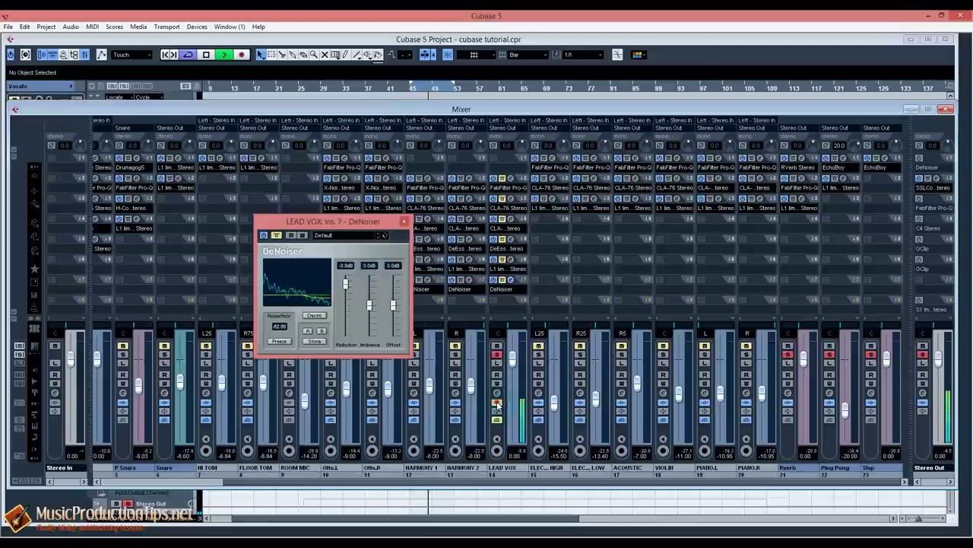
pyautogui.click(497, 403)
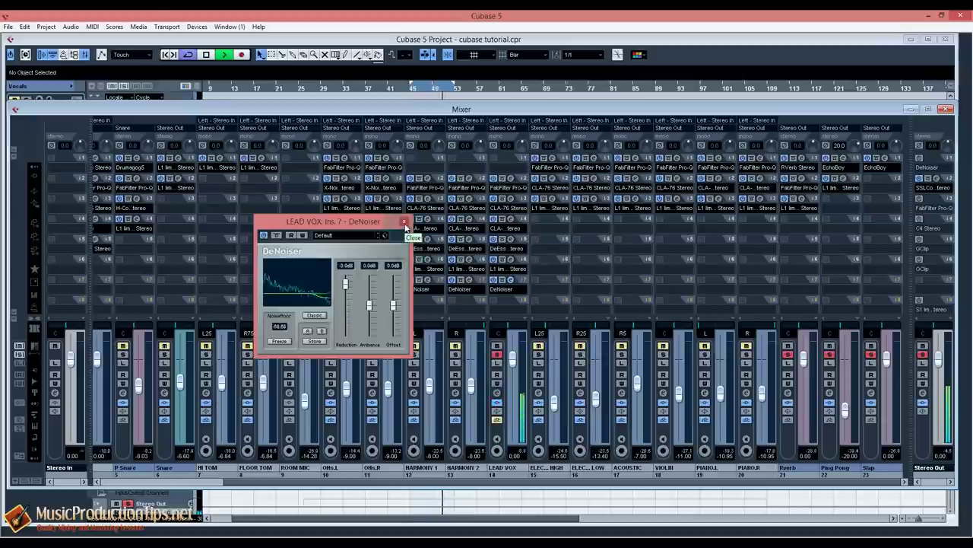
pyautogui.press('space')
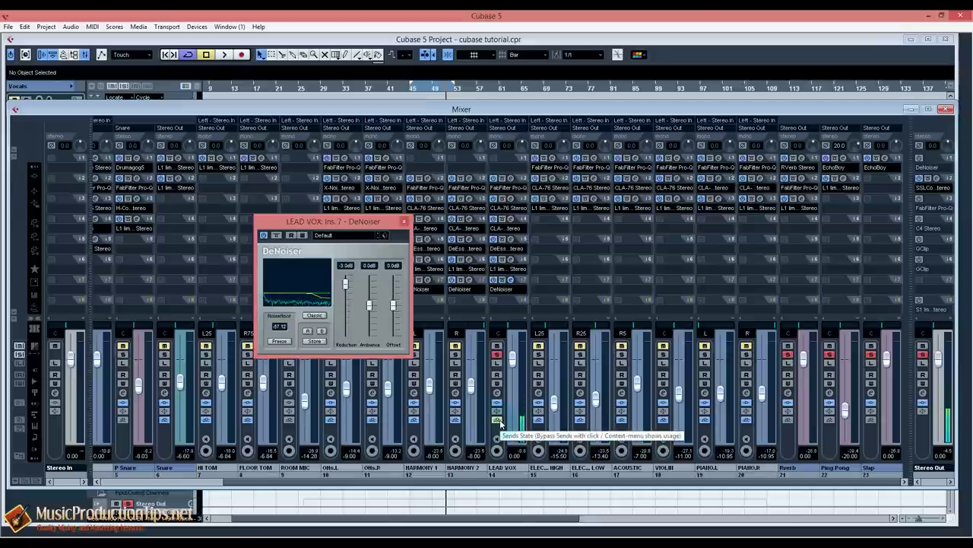
# Audition LEAD VOX with its sends switched in, stop playback, and close the DeNoiser editor.
pyautogui.click(500, 419)
pyautogui.press('space')
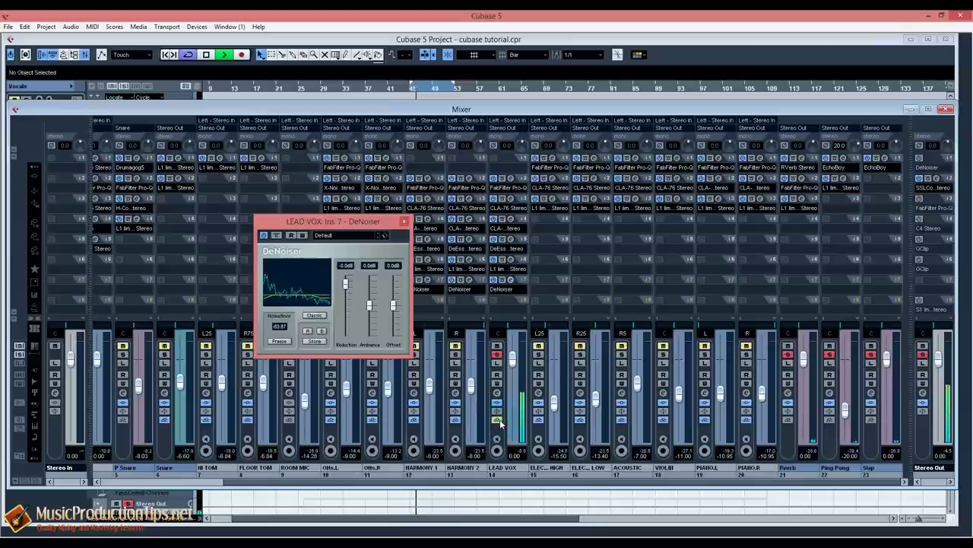
pyautogui.press('space')
pyautogui.click(404, 221)
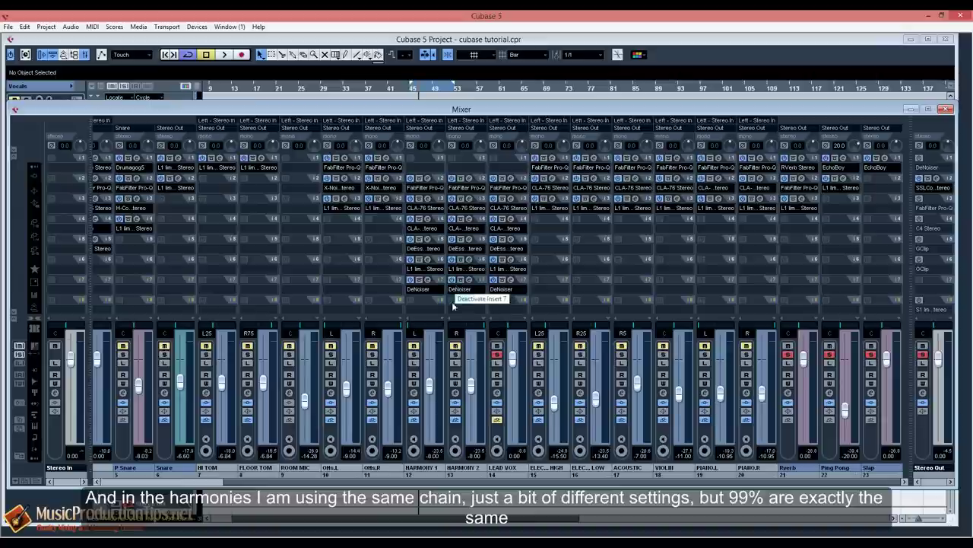
# Solo both harmonies with LEAD VOX, enable the LEAD VOX sends, and play with the harmony inserts bypassed.
pyautogui.click(455, 354)
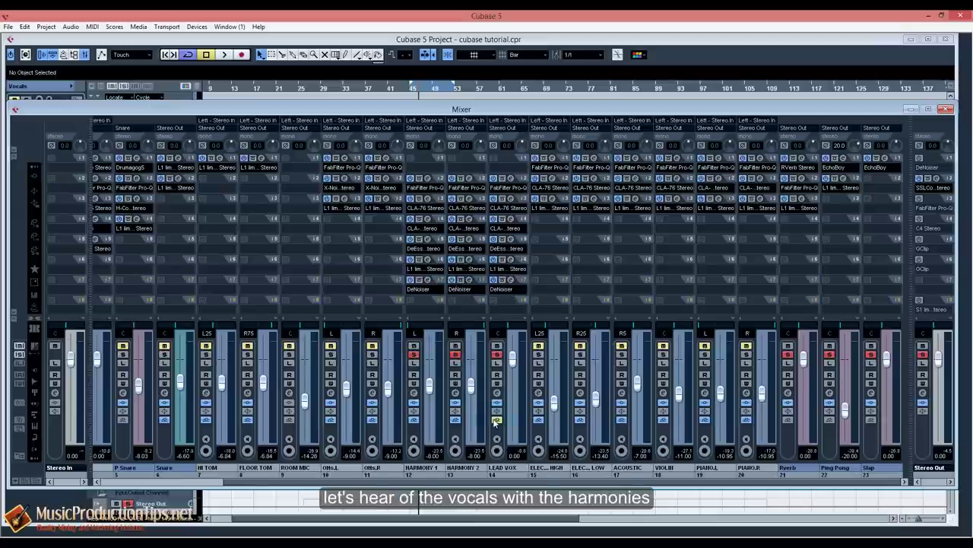
pyautogui.click(496, 420)
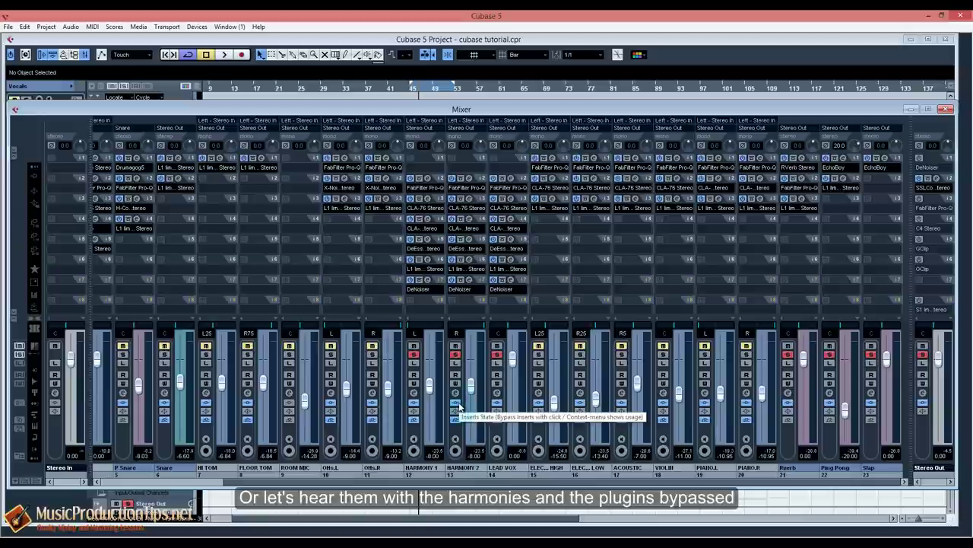
pyautogui.click(457, 405)
pyautogui.click(414, 405)
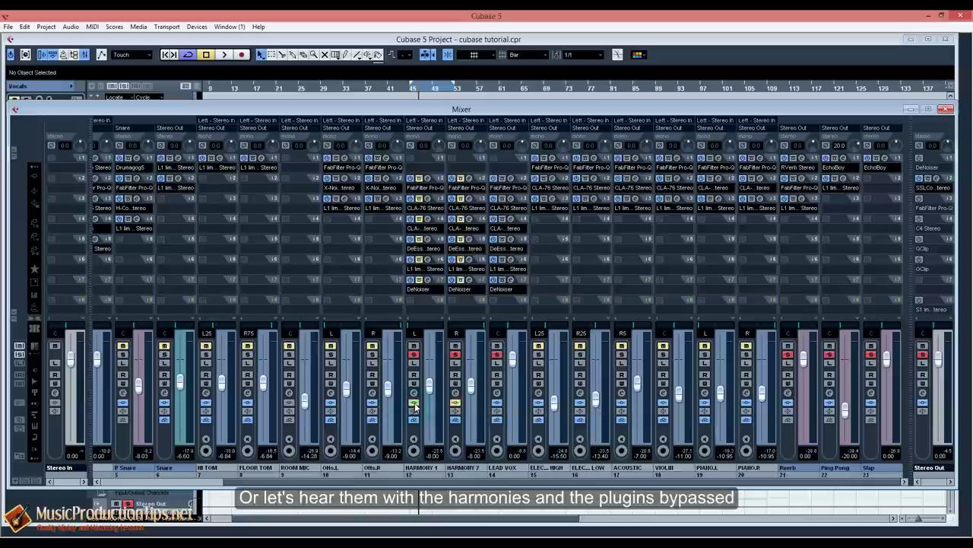
pyautogui.press('space')
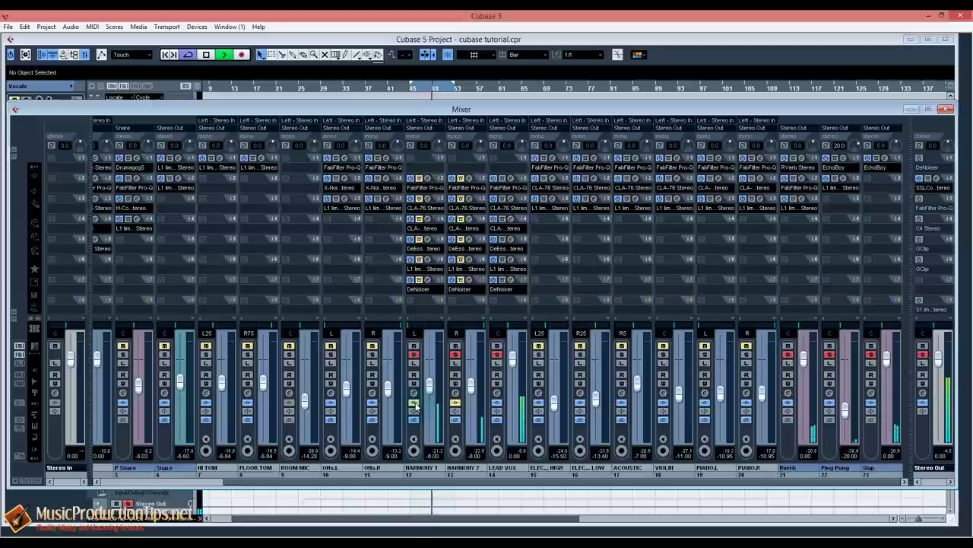
pyautogui.press('space')
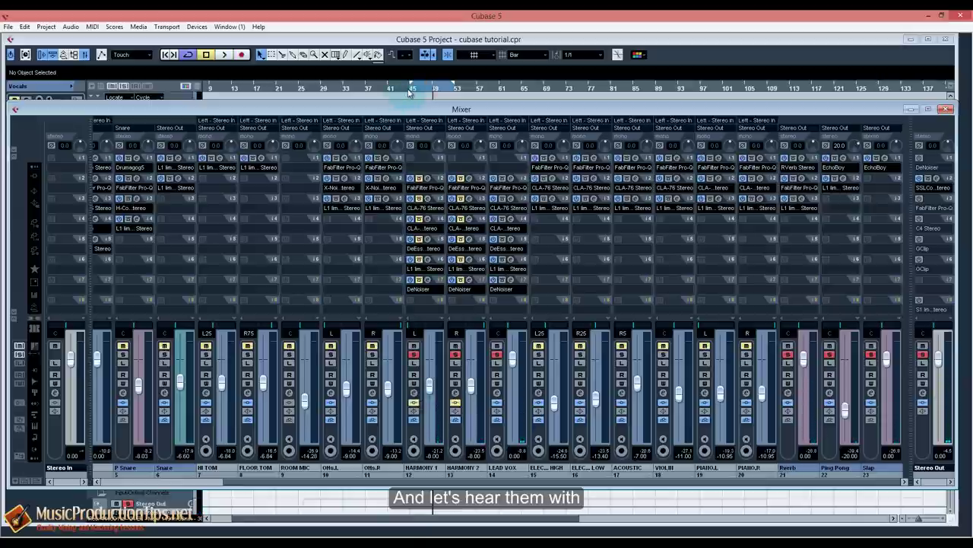
# Replay the lead and harmony vocals from bar 45, comparing their insert chains active and bypassed, and clear the solos.
pyautogui.click(411, 90)
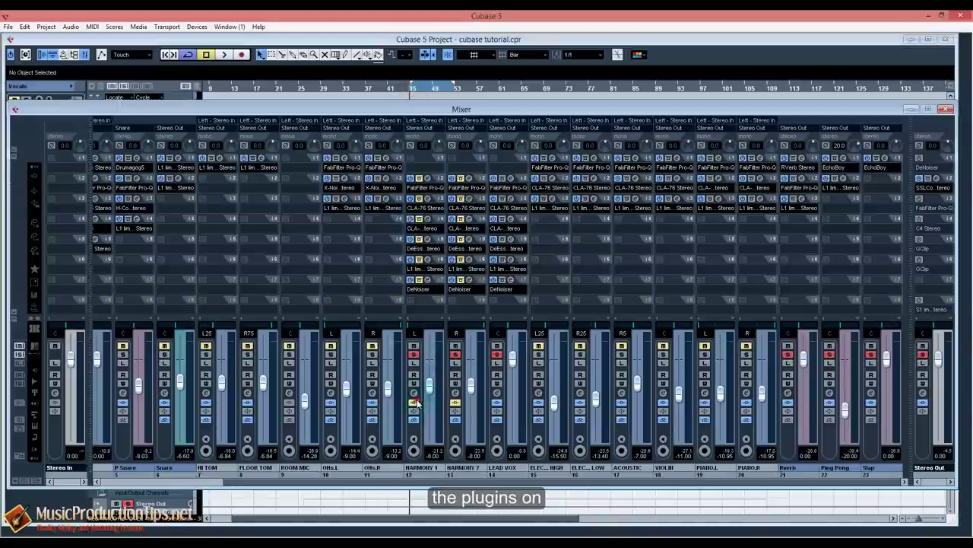
pyautogui.press('space')
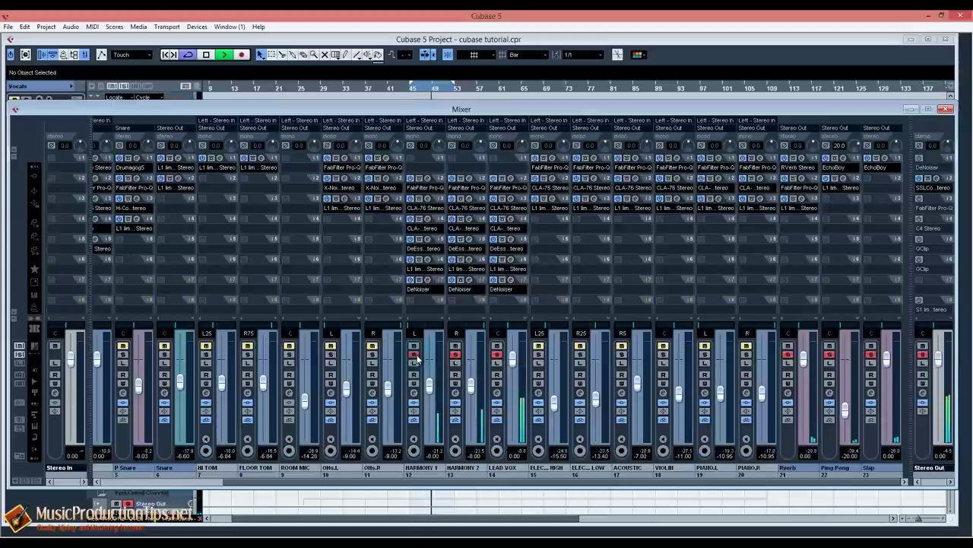
pyautogui.click(497, 401)
pyautogui.click(455, 401)
pyautogui.click(413, 403)
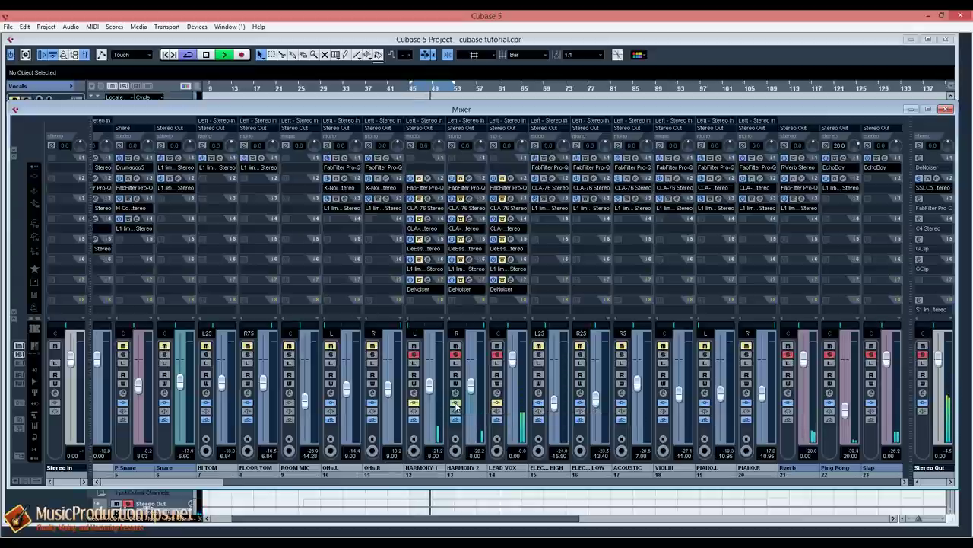
pyautogui.click(456, 403)
pyautogui.click(497, 403)
pyautogui.click(414, 403)
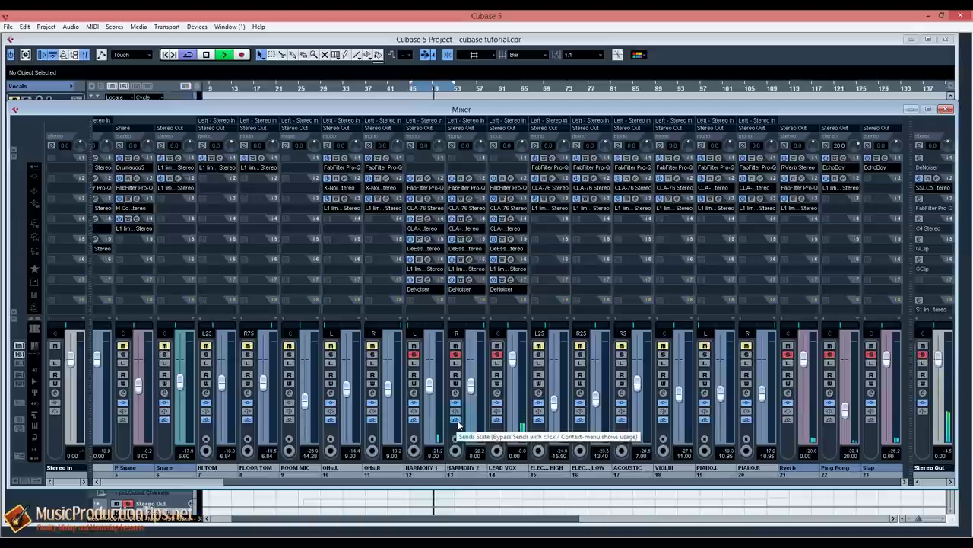
pyautogui.press('space')
pyautogui.click(495, 355)
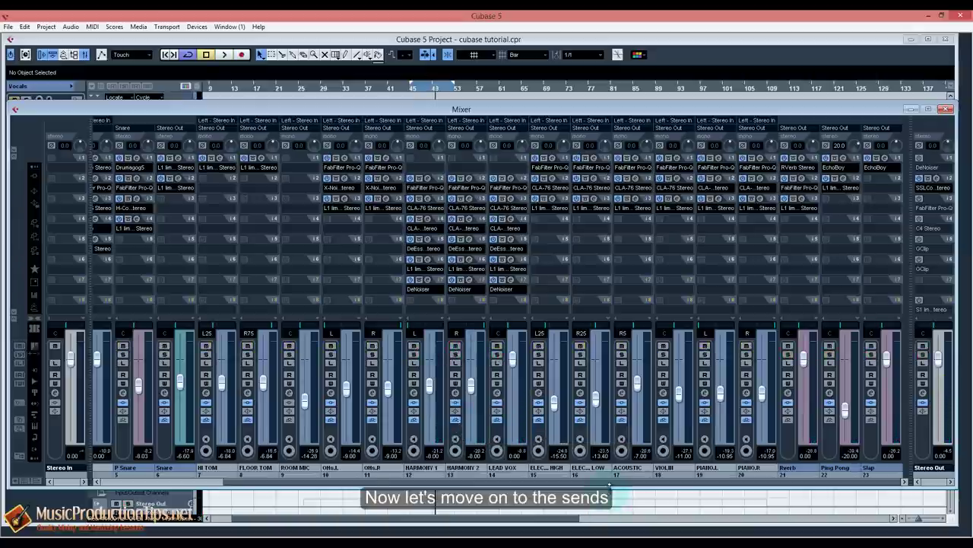
# Review the effect channels in the mixer, viewing the EchoBoy delay editors on Ping Pong and Slap and closing each.
pyautogui.moveTo(600, 485); pyautogui.dragTo(712, 482)
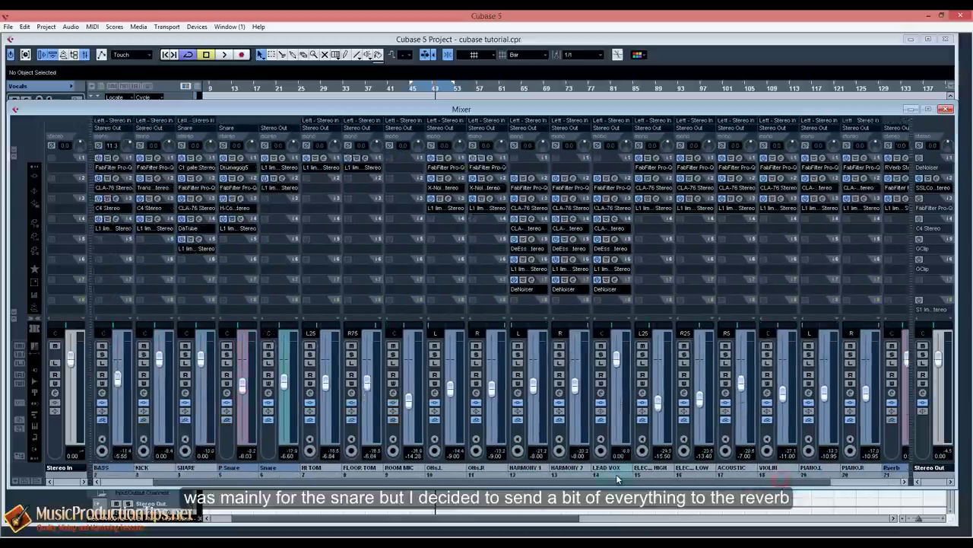
pyautogui.moveTo(783, 481); pyautogui.dragTo(481, 448)
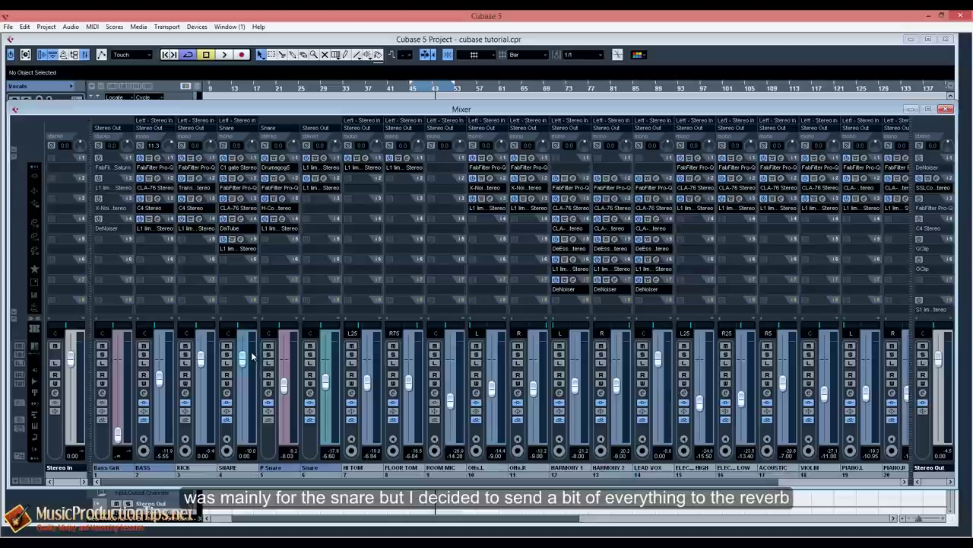
pyautogui.moveTo(427, 481); pyautogui.dragTo(581, 487)
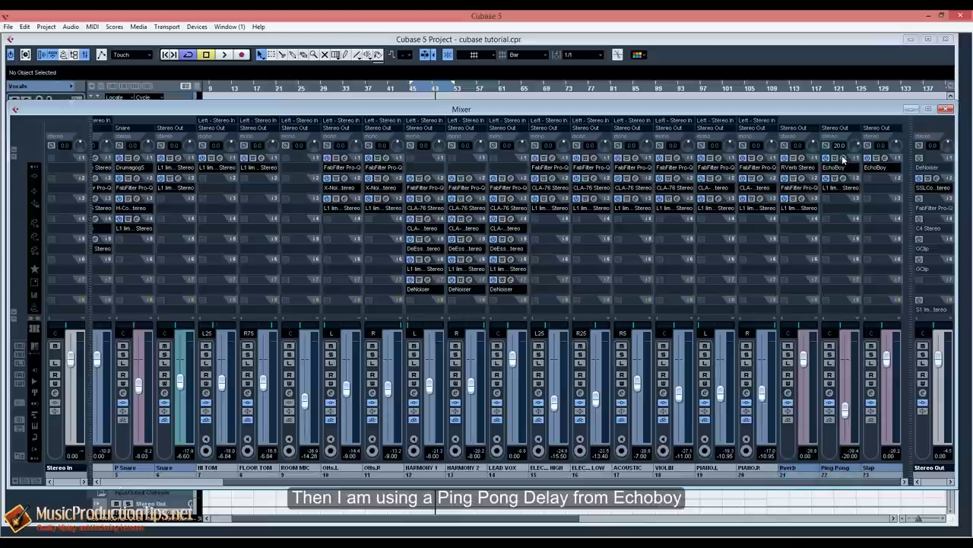
pyautogui.click(842, 159)
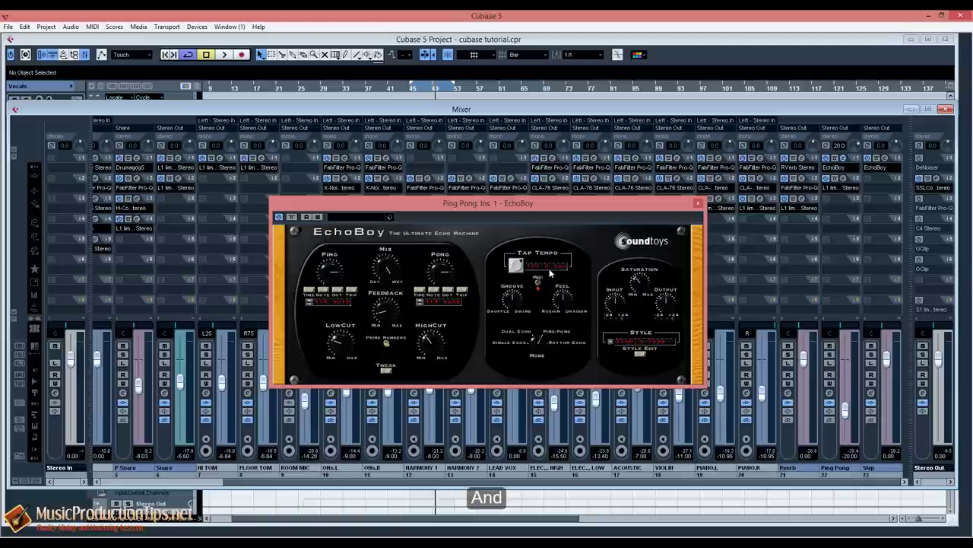
pyautogui.click(698, 203)
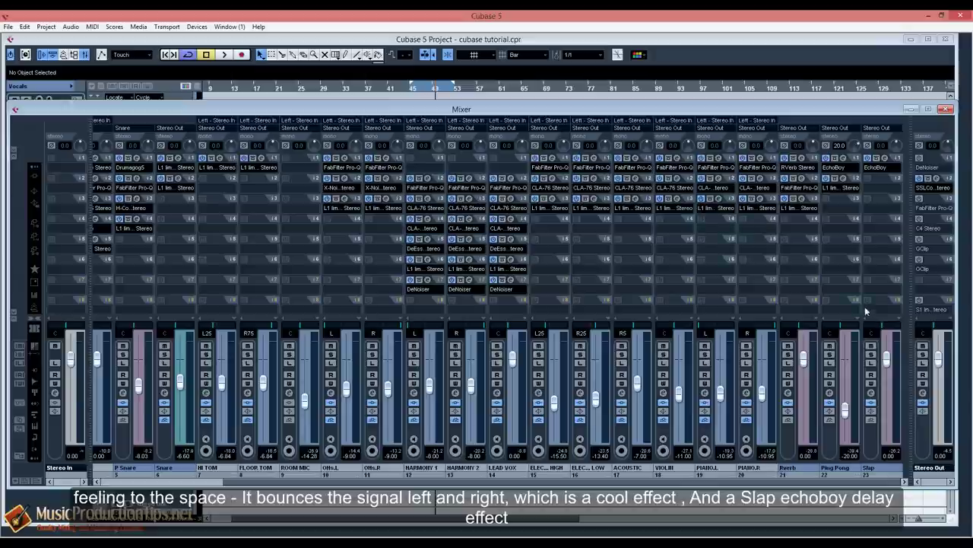
pyautogui.click(884, 160)
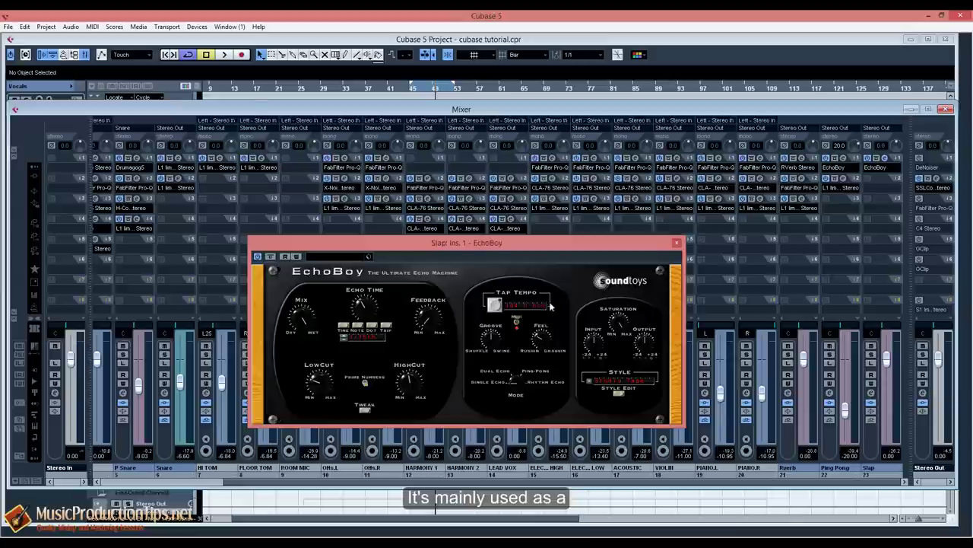
pyautogui.click(677, 242)
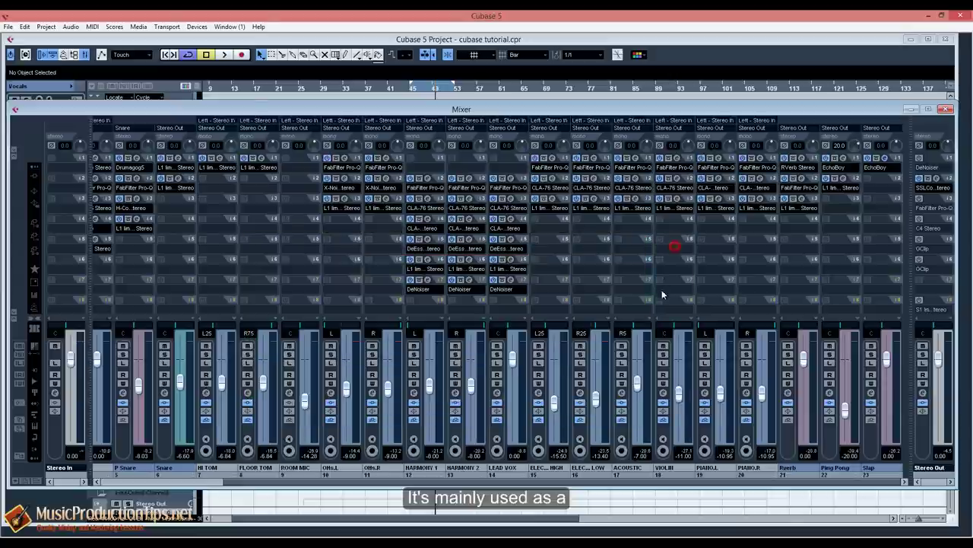
# Show the send slots across the mixer channels and solo LEAD VOX alone among the vocal tracks.
pyautogui.click(497, 354)
pyautogui.click(35, 237)
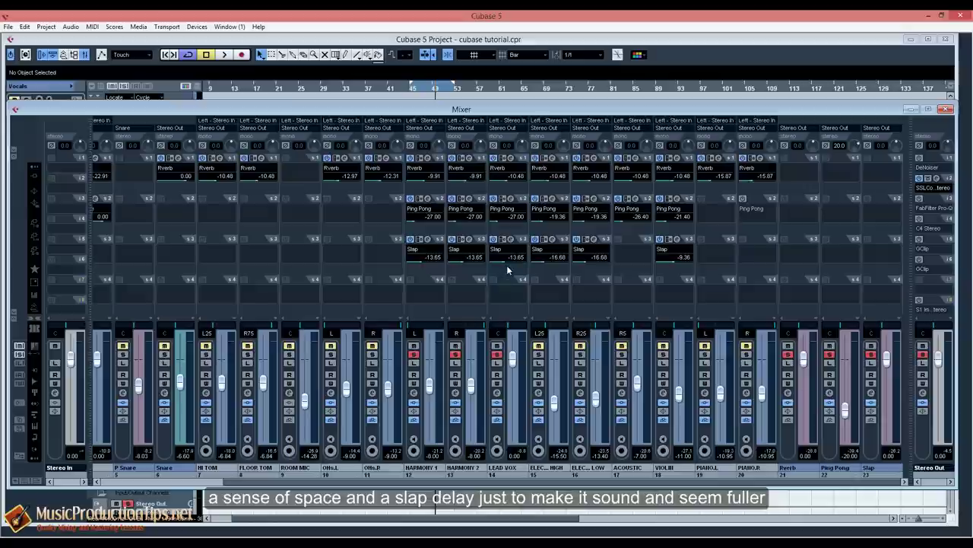
pyautogui.keyDown('ctrl'); pyautogui.click(497, 354); pyautogui.keyUp('ctrl')
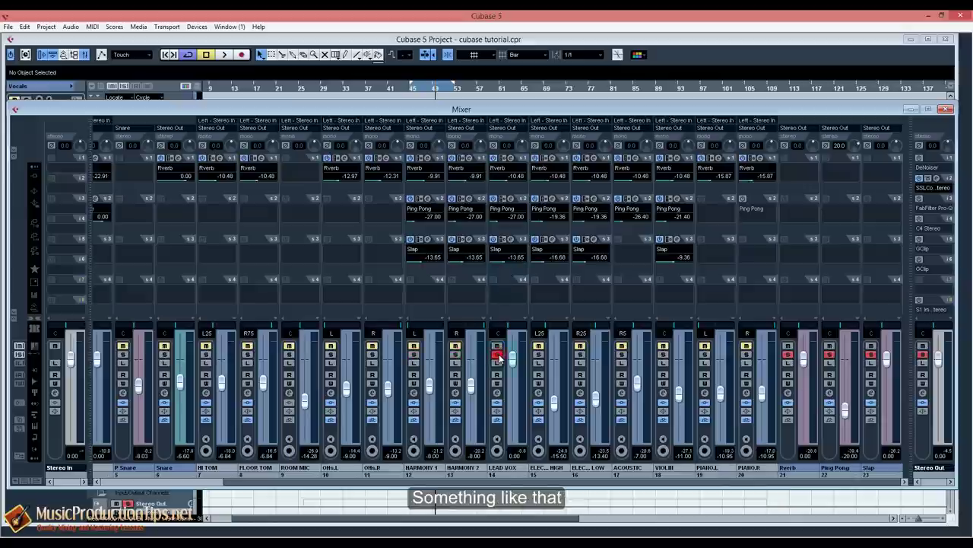
# Play the soloed LEAD VOX and switch off its Ping Pong, Rverb and Slap sends.
pyautogui.press('space')
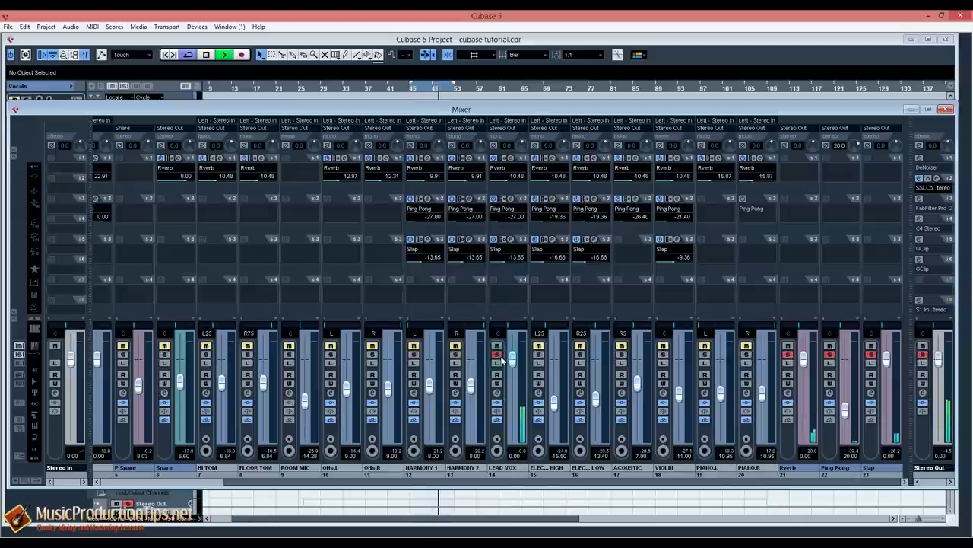
pyautogui.click(494, 198)
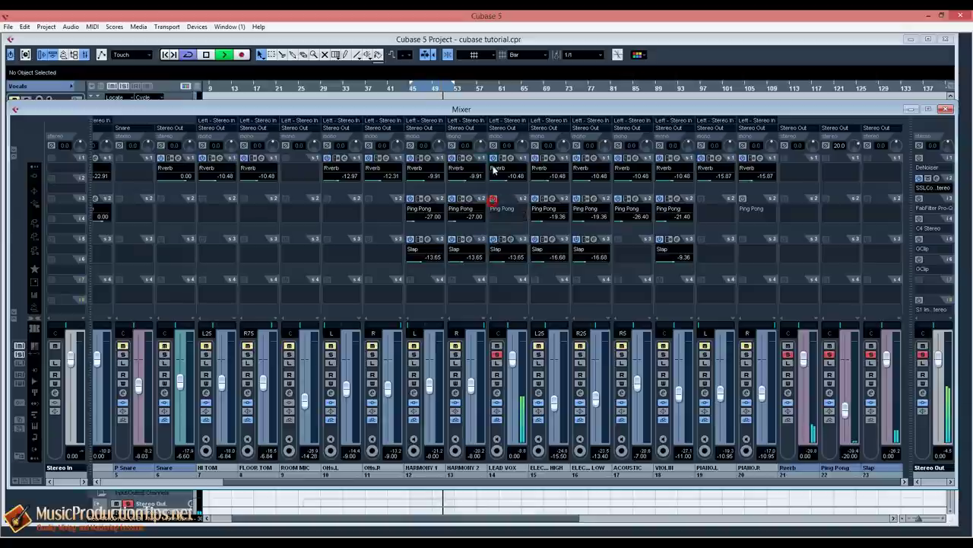
pyautogui.click(493, 157)
pyautogui.click(494, 240)
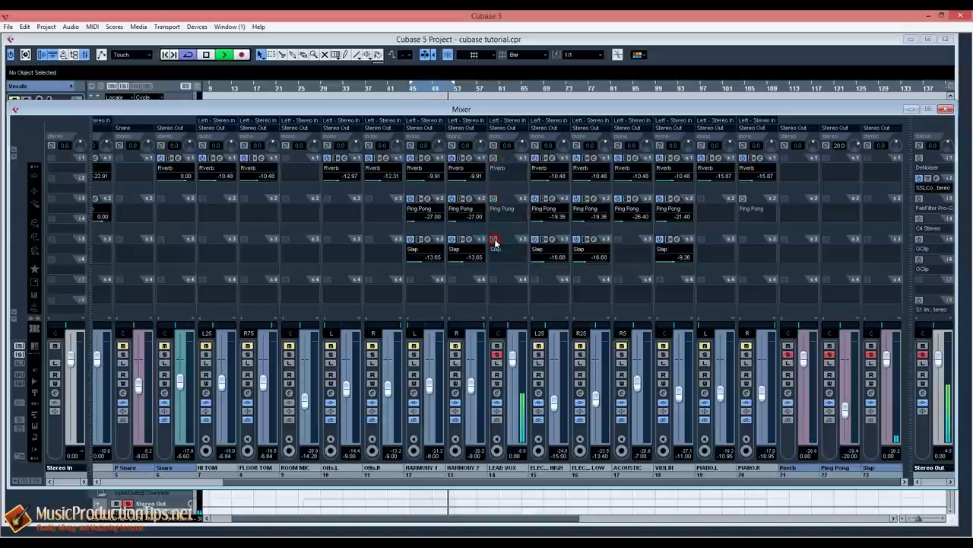
# Audition LEAD VOX with only the Slap send, comparing it on and off, and stop playback with Slap enabled.
pyautogui.click(493, 240)
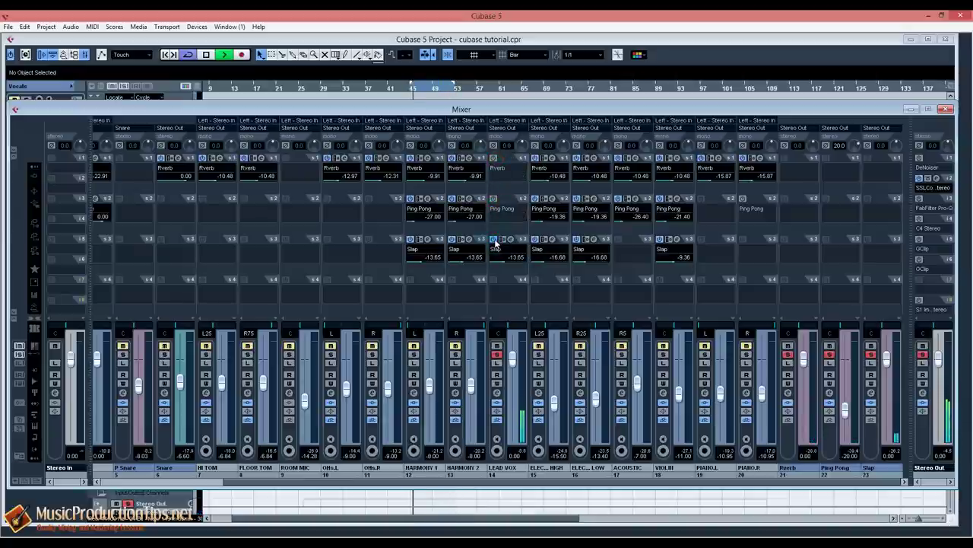
pyautogui.click(494, 240)
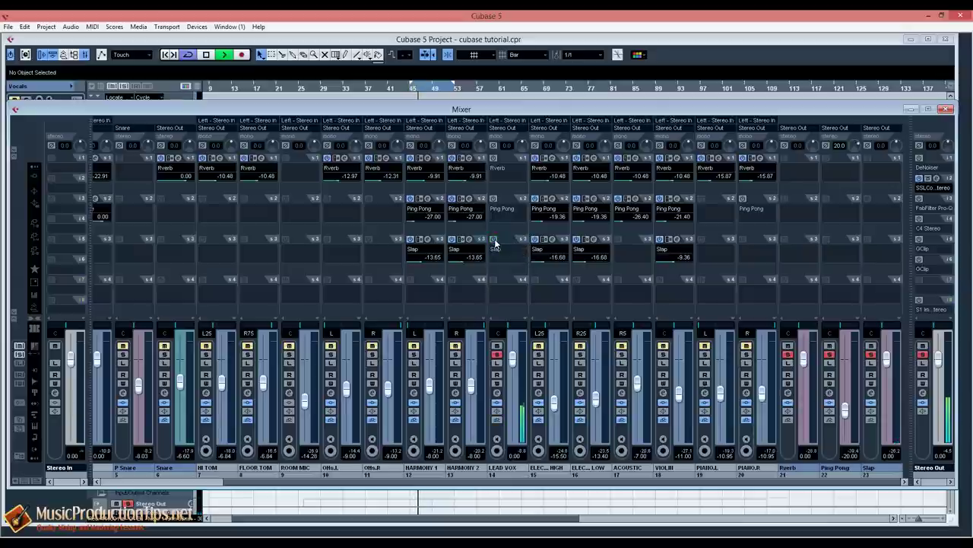
pyautogui.click(494, 240)
pyautogui.press('space')
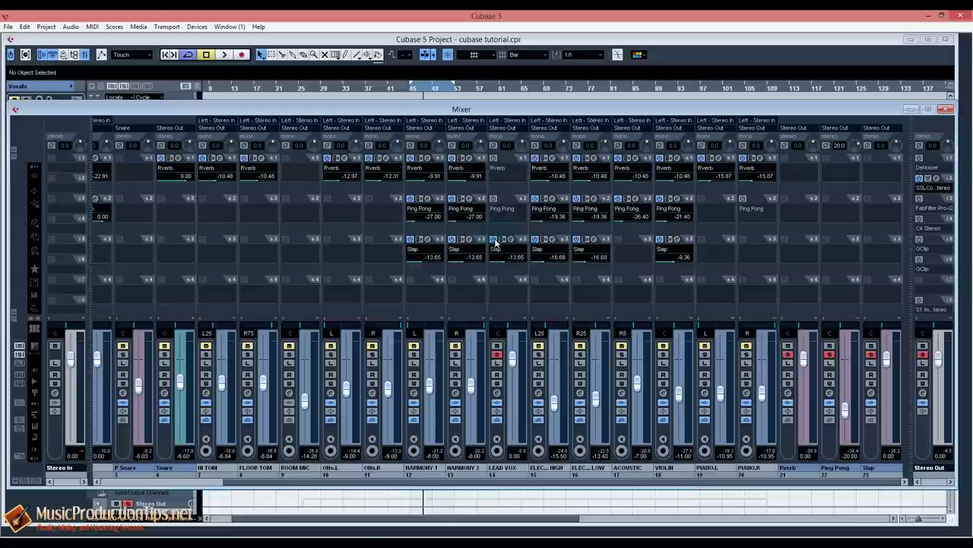
pyautogui.press('space')
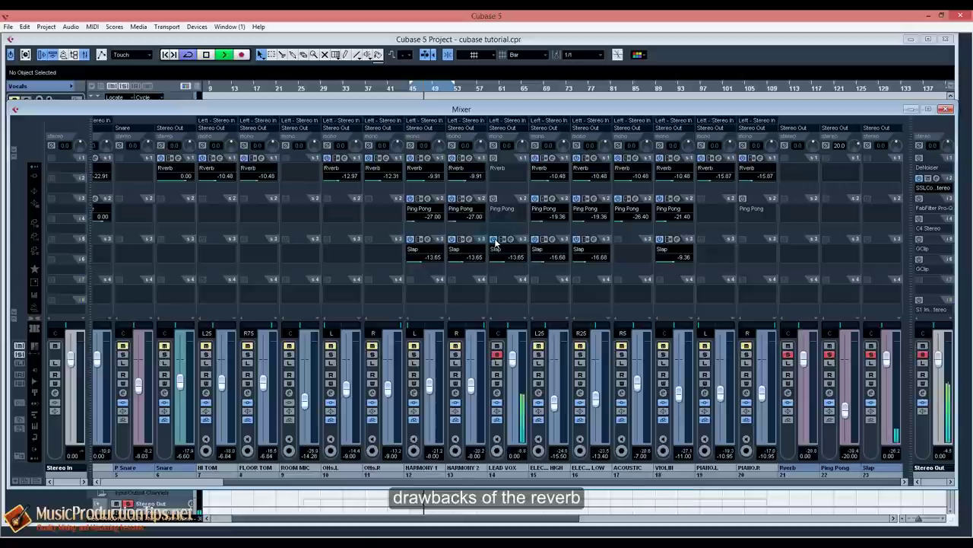
pyautogui.click(494, 240)
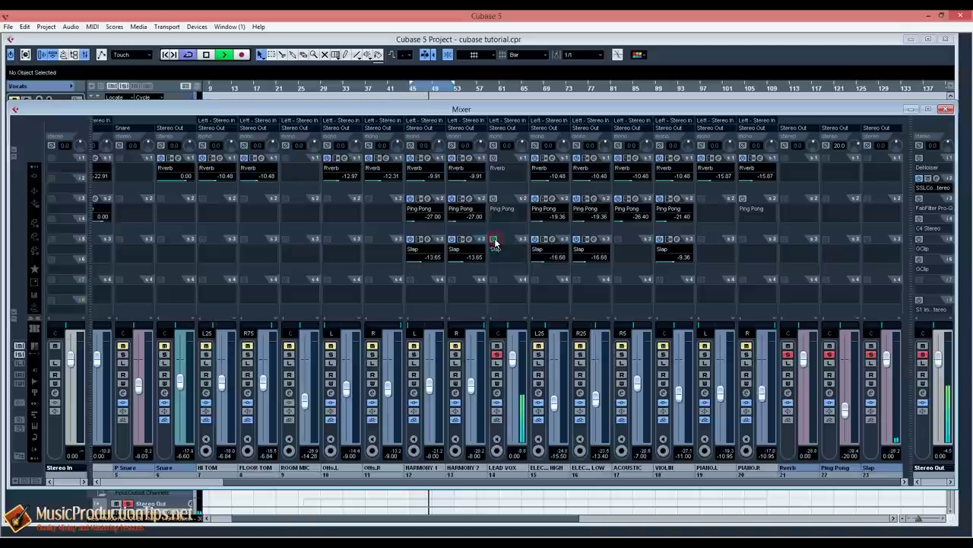
pyautogui.click(494, 240)
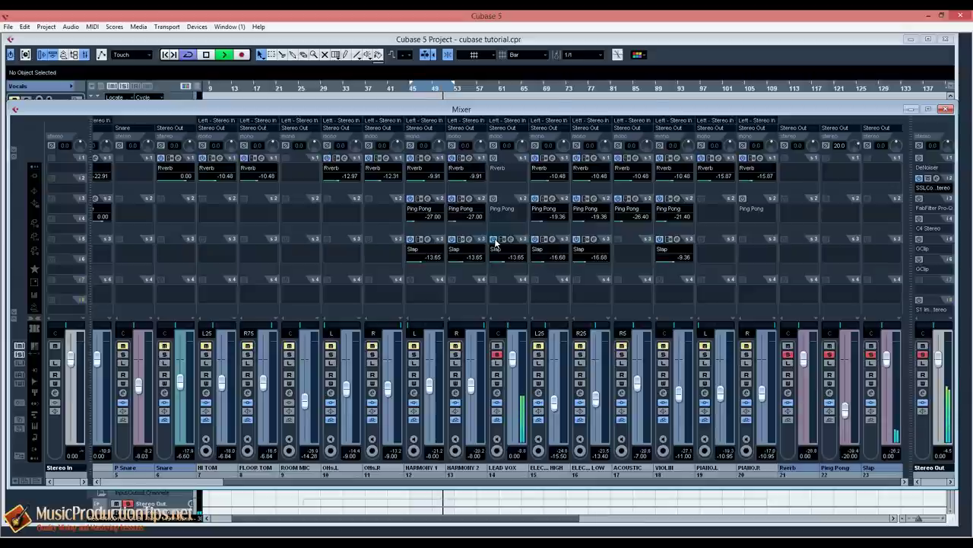
pyautogui.press('space')
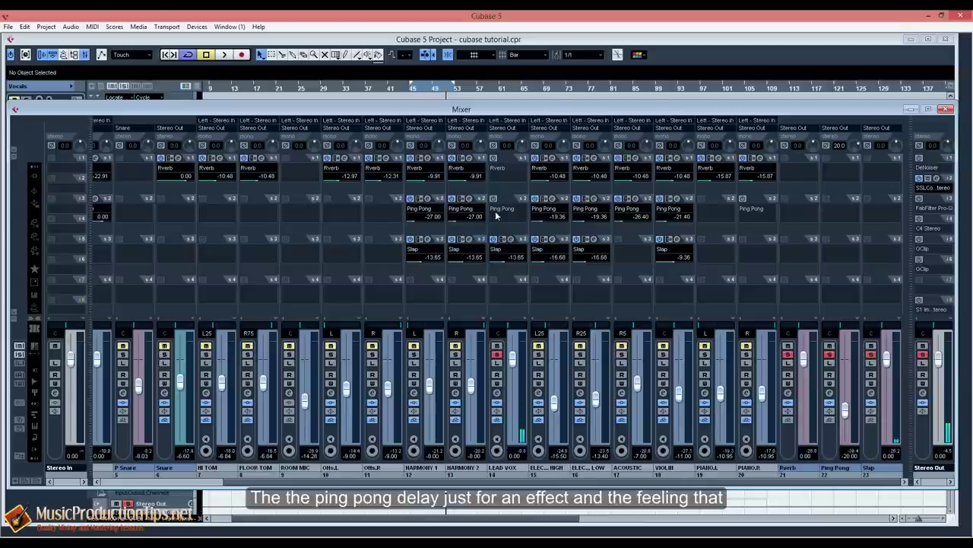
# Audition LEAD VOX with the Ping Pong send enabled, and again with the Rverb send added.
pyautogui.click(493, 200)
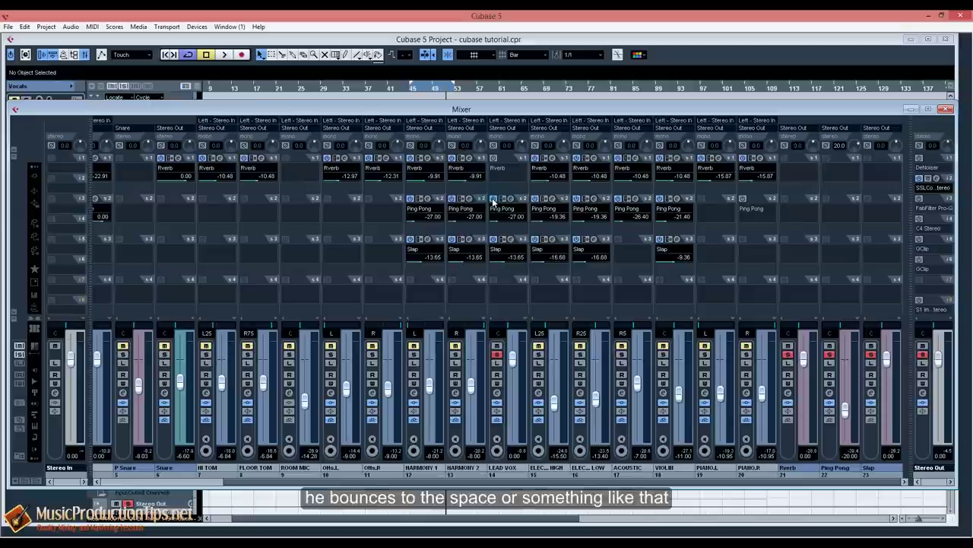
pyautogui.press('space')
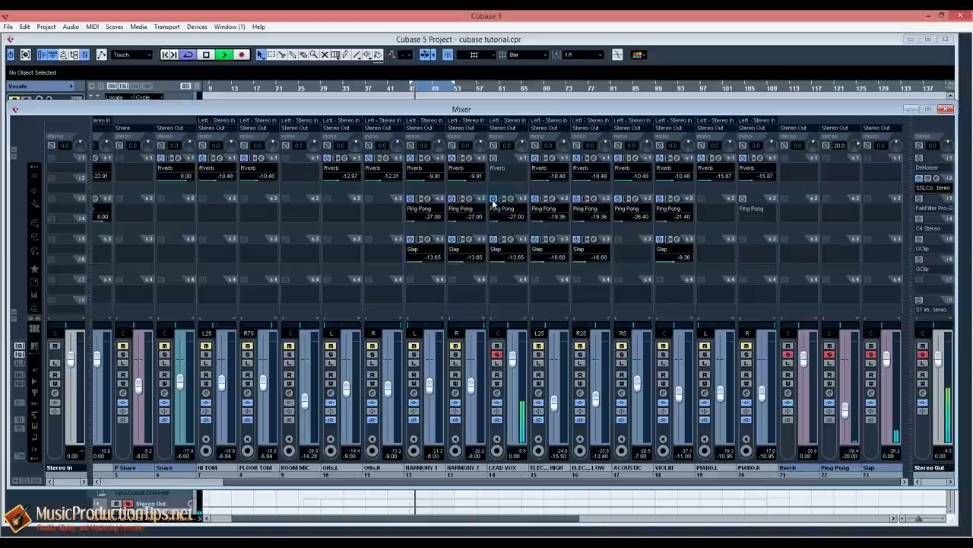
pyautogui.press('space')
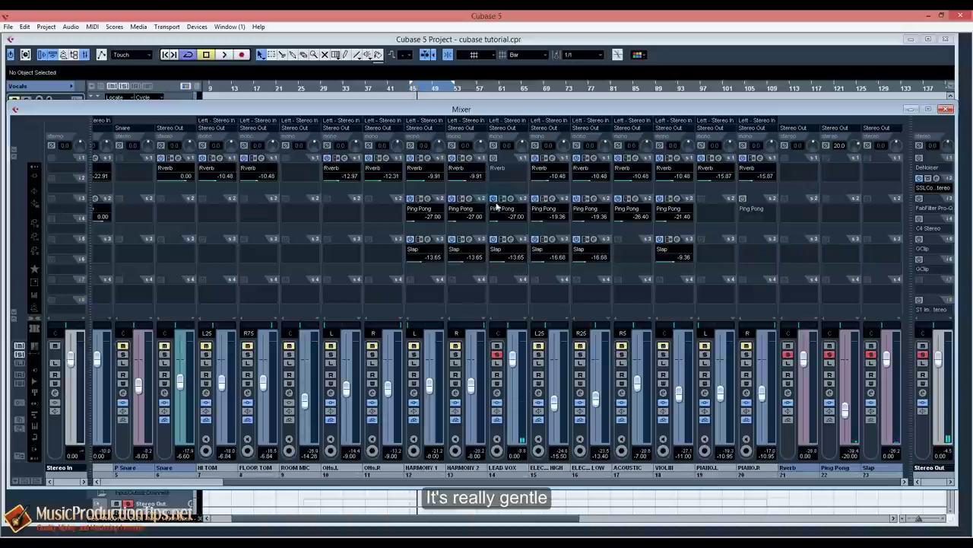
pyautogui.click(493, 157)
pyautogui.press('space')
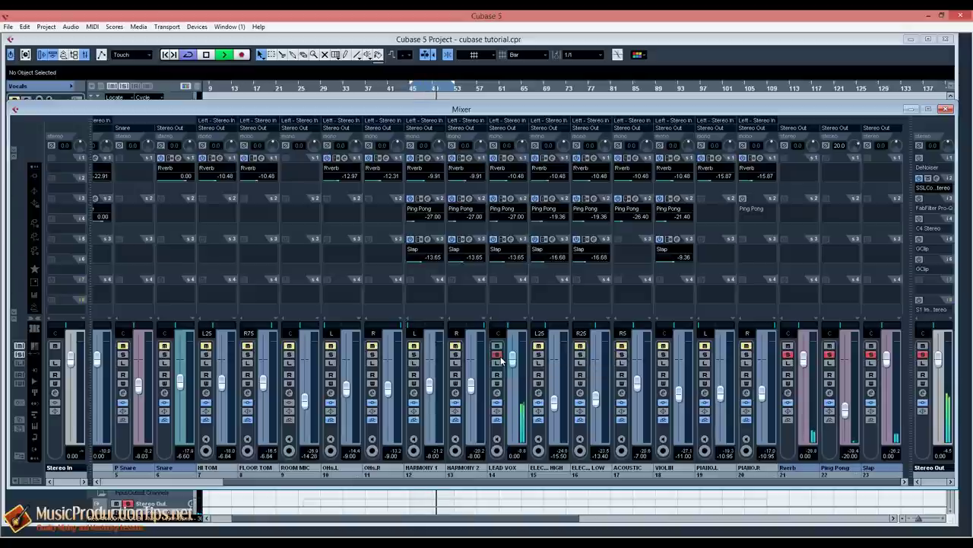
pyautogui.press('space')
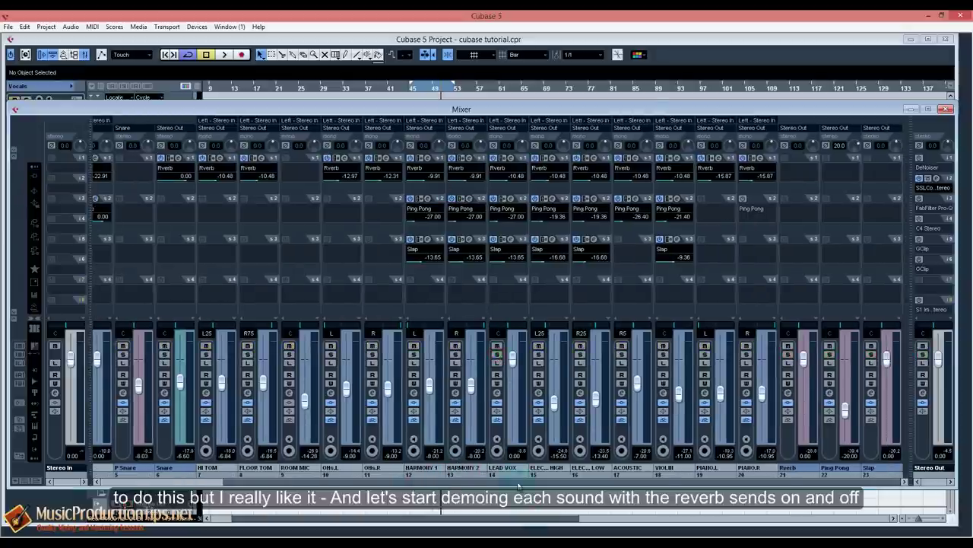
# Solo SNARE and play it, comparing the Snare group's Rverb send off and on.
pyautogui.moveTo(519, 482); pyautogui.dragTo(410, 477)
pyautogui.moveTo(327, 485)
pyautogui.mouseDown()
pyautogui.moveTo(309, 485)
pyautogui.moveTo(312, 452)
pyautogui.mouseUp()
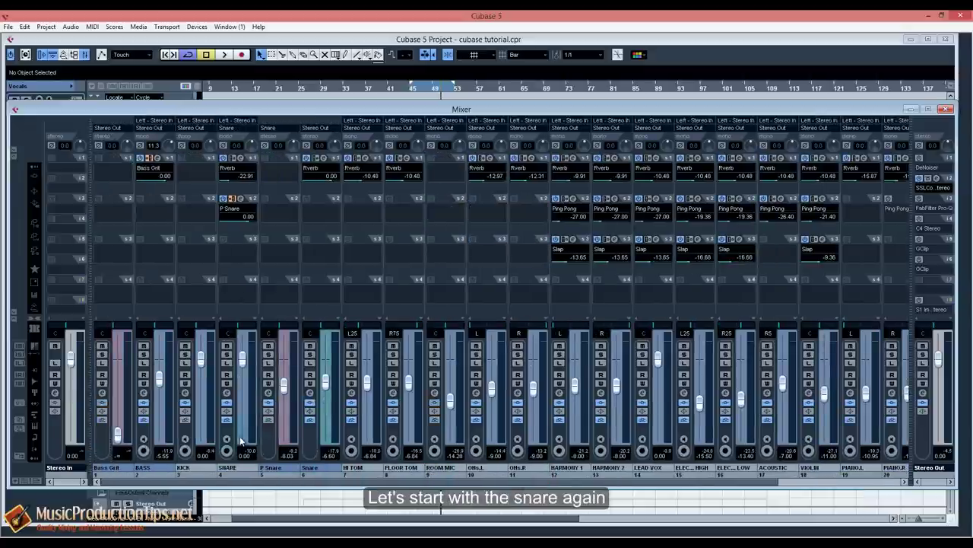
pyautogui.click(226, 354)
pyautogui.press('space')
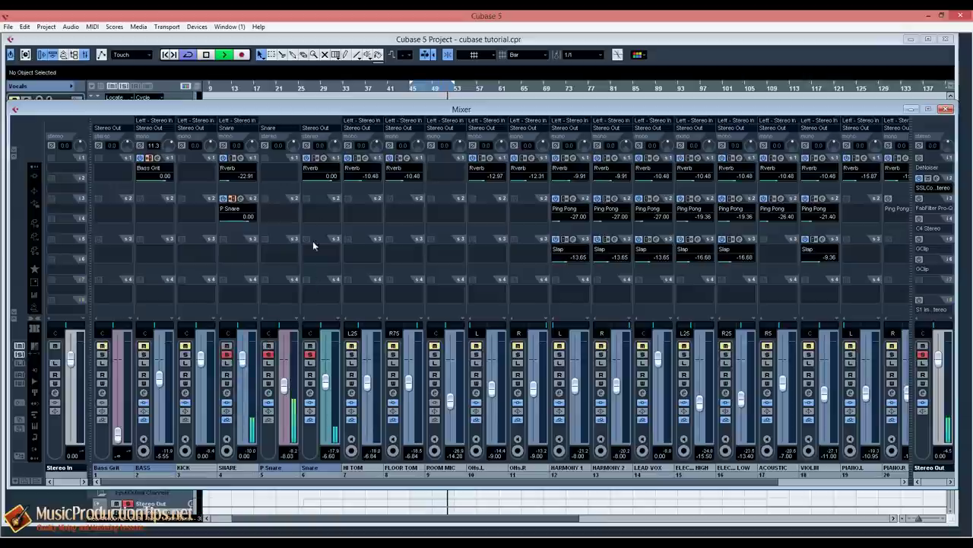
pyautogui.click(307, 159)
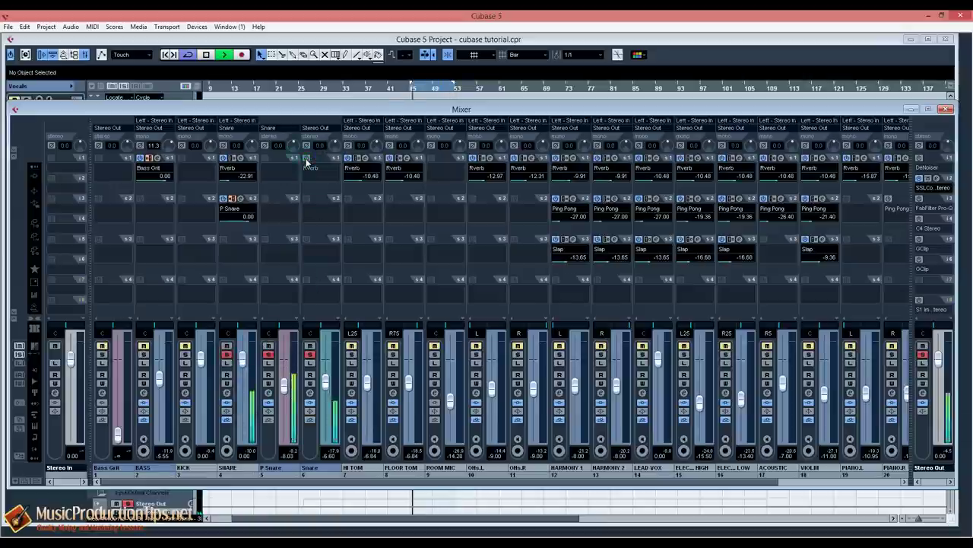
pyautogui.click(307, 158)
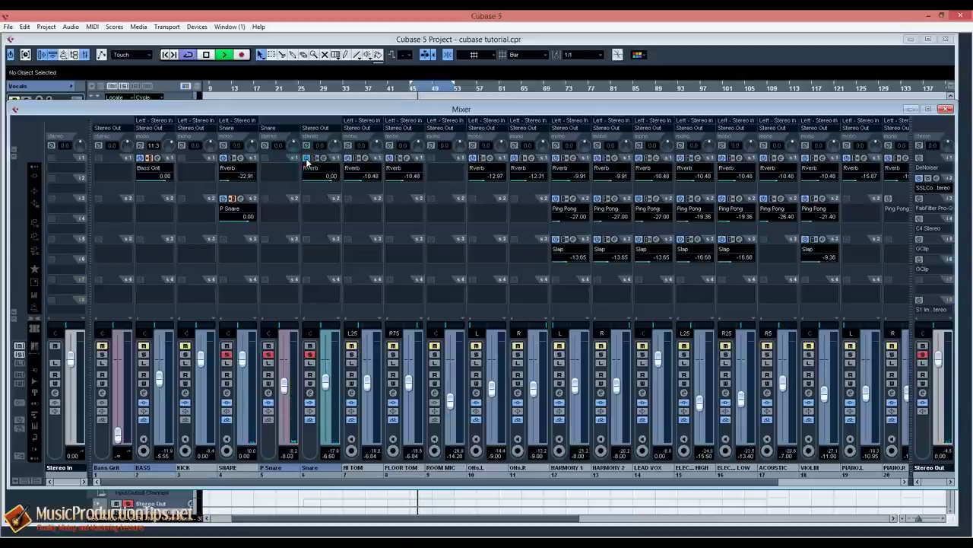
pyautogui.press('space')
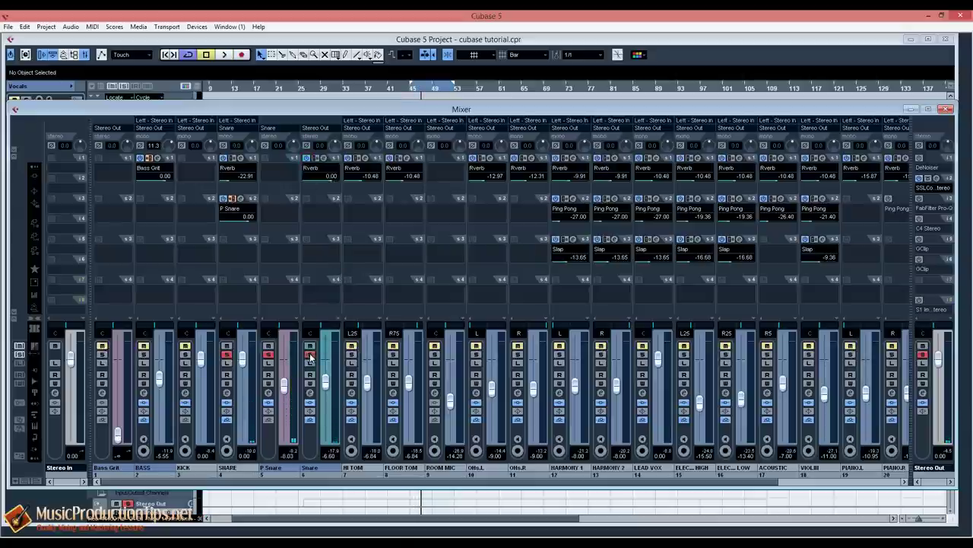
# Unsolo the Snare group, solo both overhead channels, and play them with their Rverb sends off and on.
pyautogui.click(310, 353)
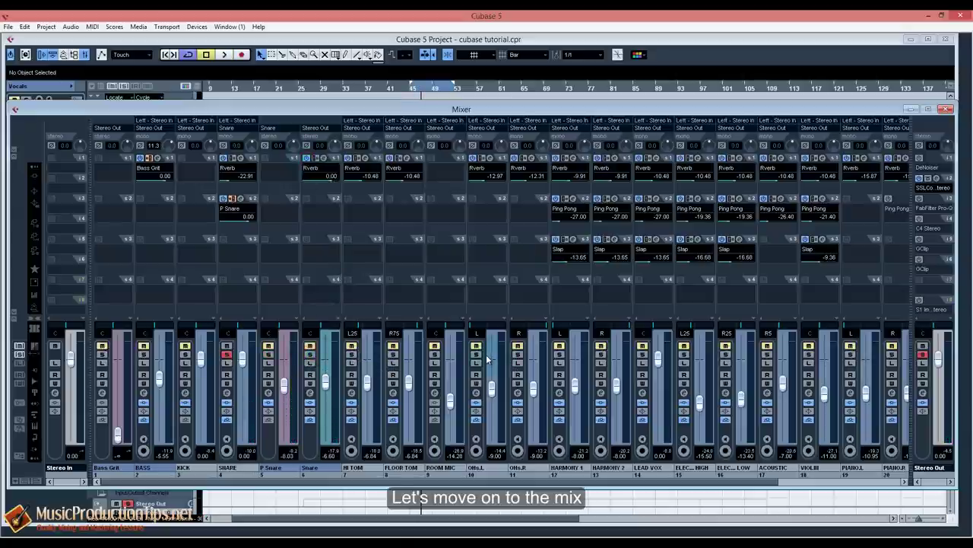
pyautogui.click(478, 354)
pyautogui.click(517, 353)
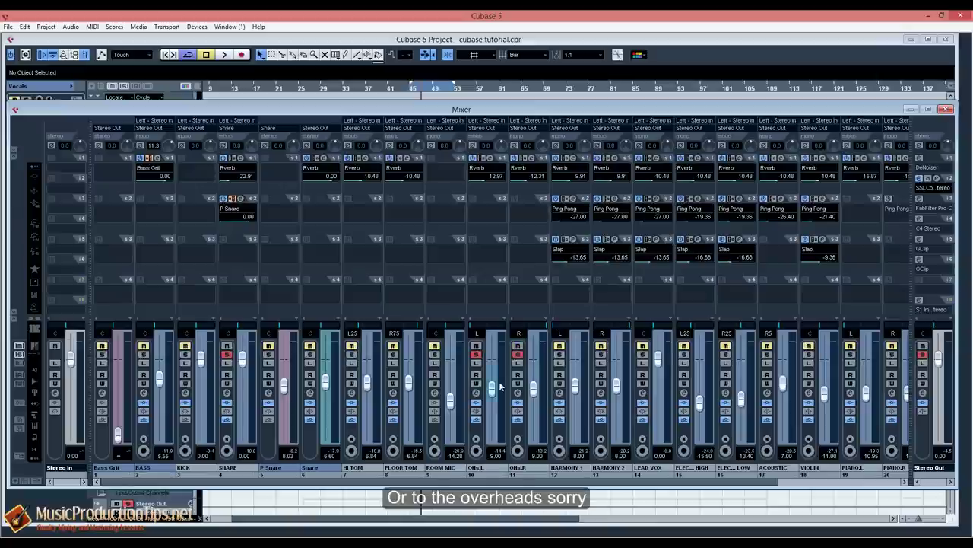
pyautogui.press('space')
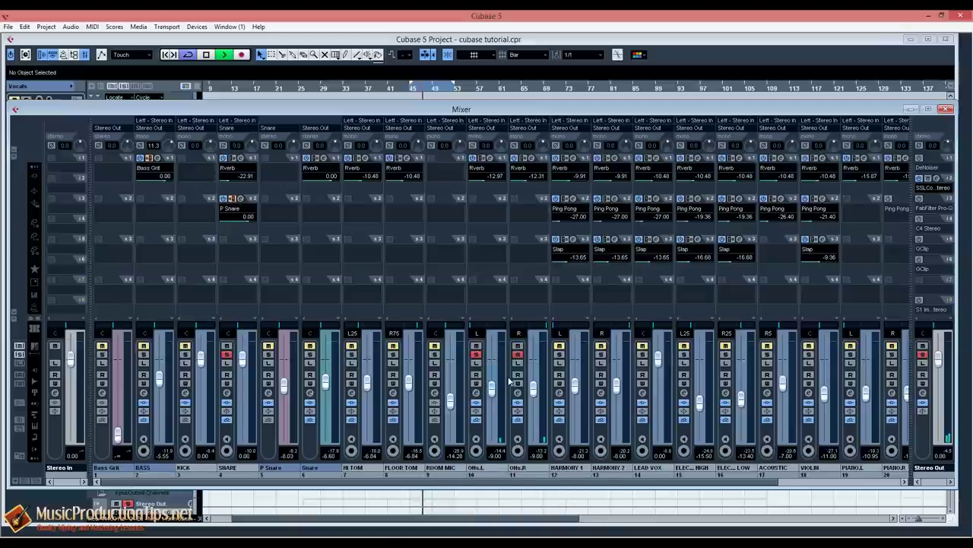
pyautogui.click(473, 158)
pyautogui.click(516, 158)
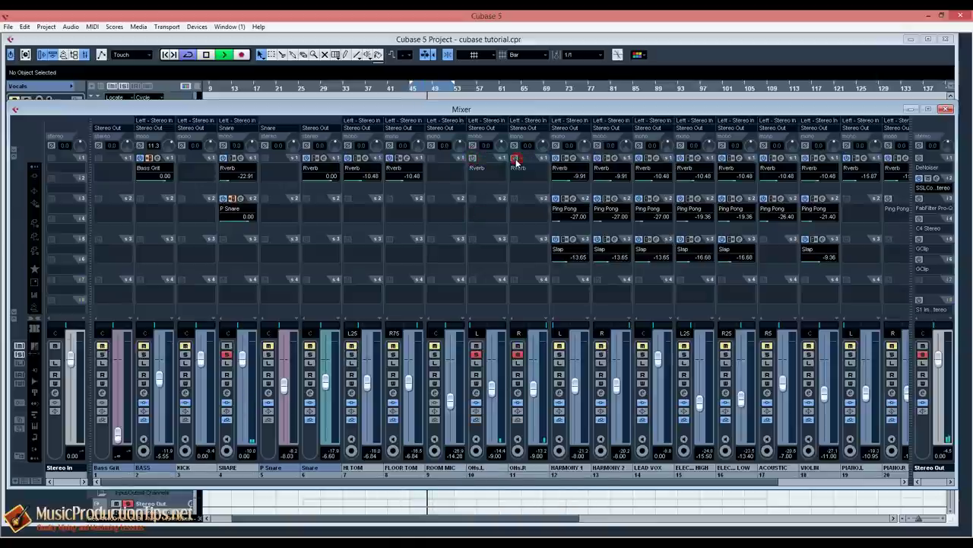
pyautogui.click(516, 158)
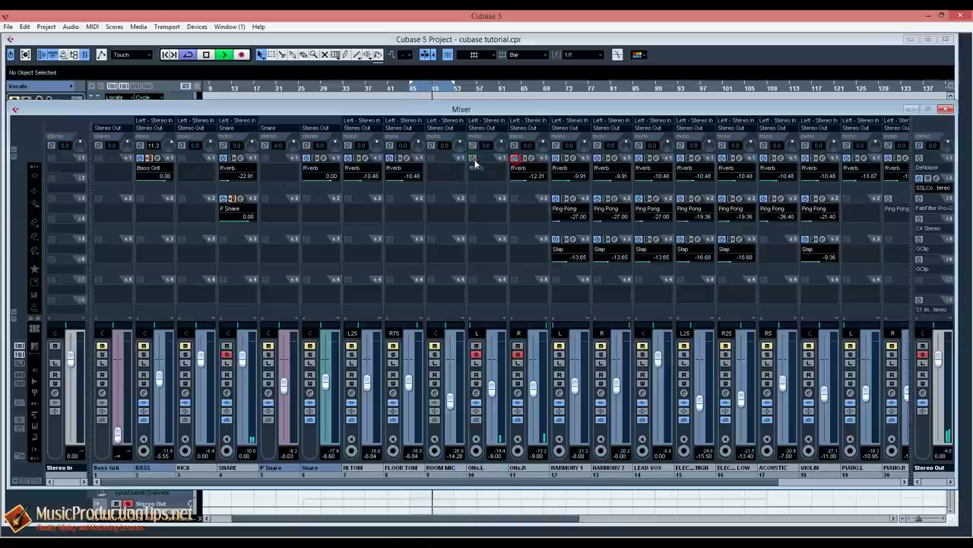
pyautogui.click(472, 158)
pyautogui.press('space')
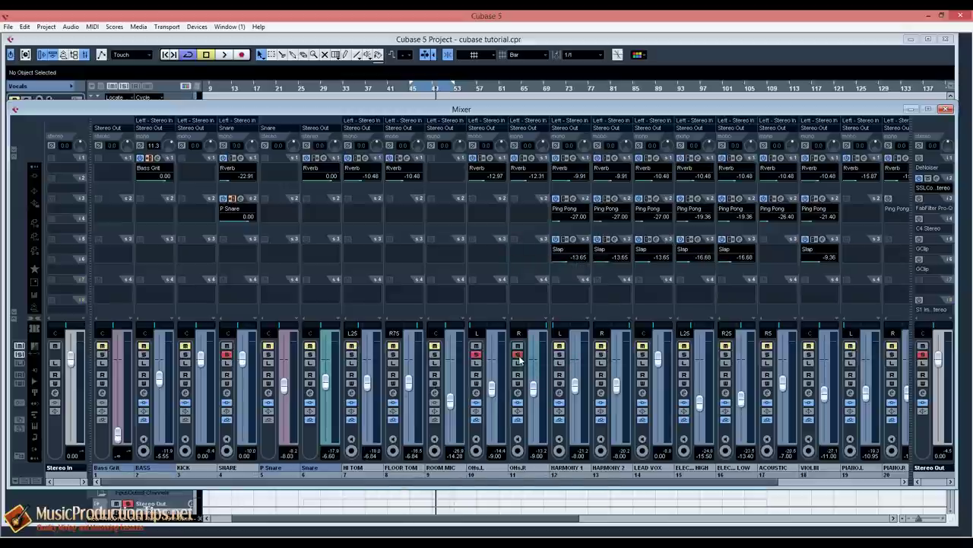
# Replay the overheads, comparing them with all sends bypassed and active, and clear their solos.
pyautogui.press('space')
pyautogui.click(518, 420)
pyautogui.click(476, 419)
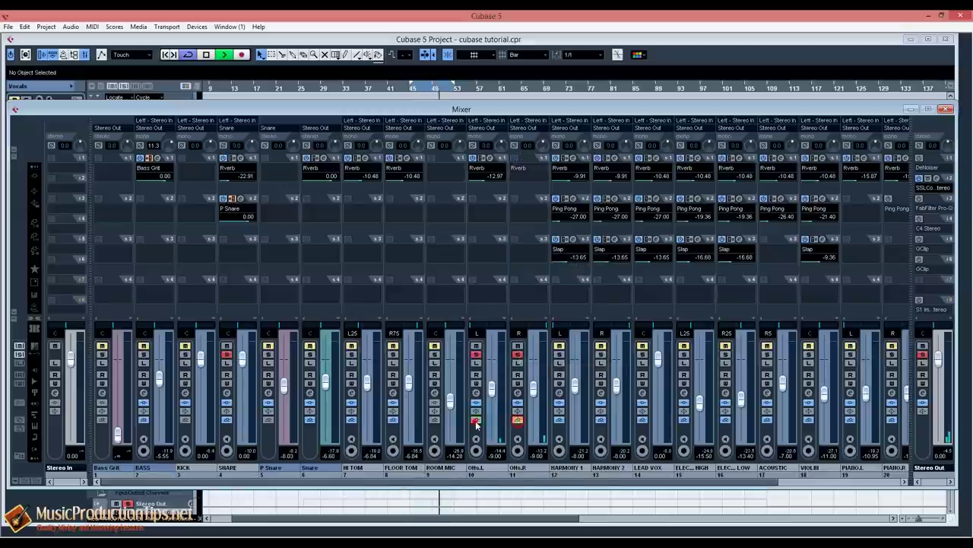
pyautogui.click(476, 420)
pyautogui.click(518, 420)
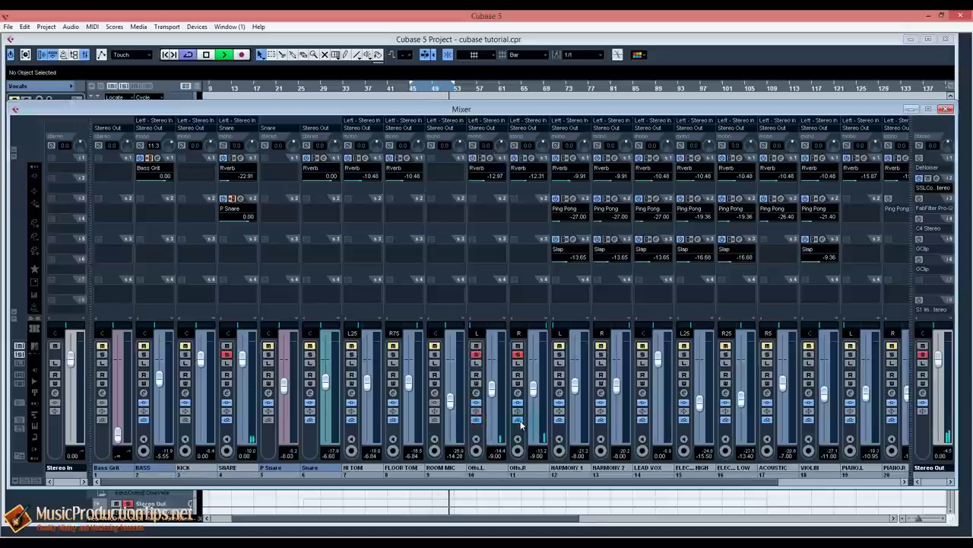
pyautogui.press('space')
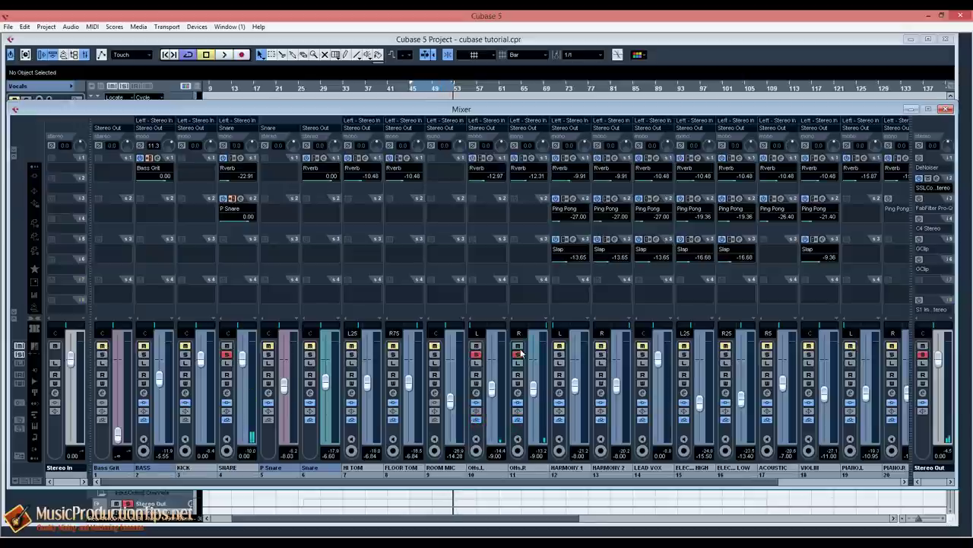
pyautogui.click(476, 354)
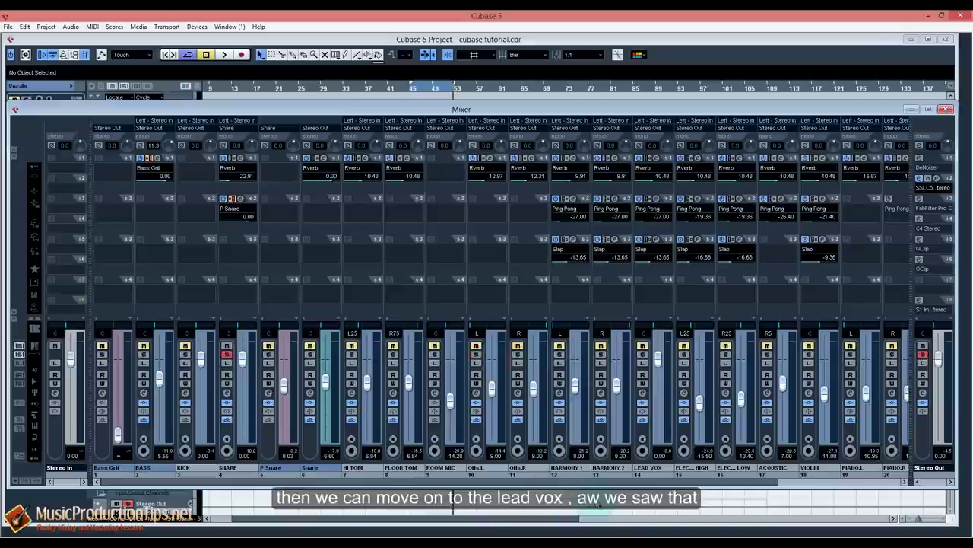
# Solo HARMONY 1, HARMONY 2 and LEAD VOX and play them together.
pyautogui.hscroll(2, 599, 487)
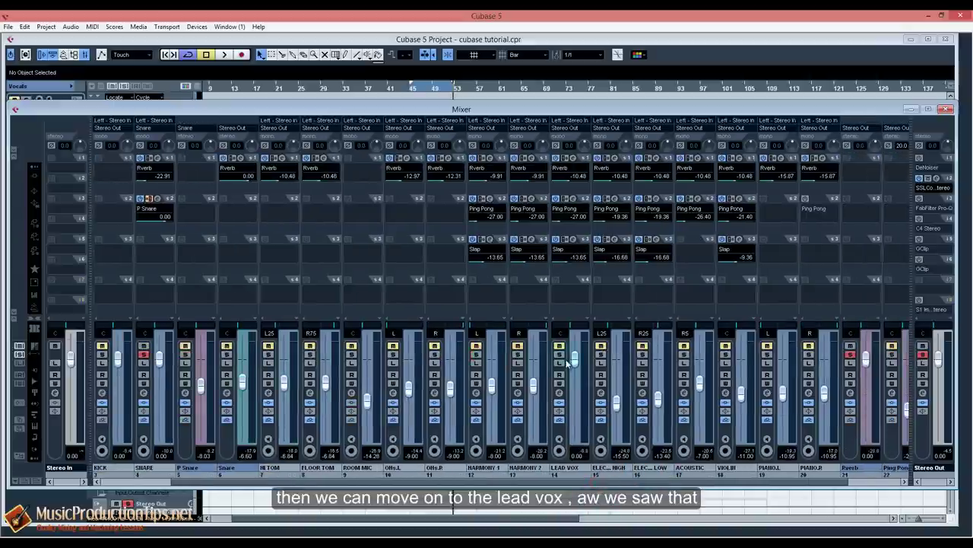
pyautogui.click(476, 353)
pyautogui.click(518, 354)
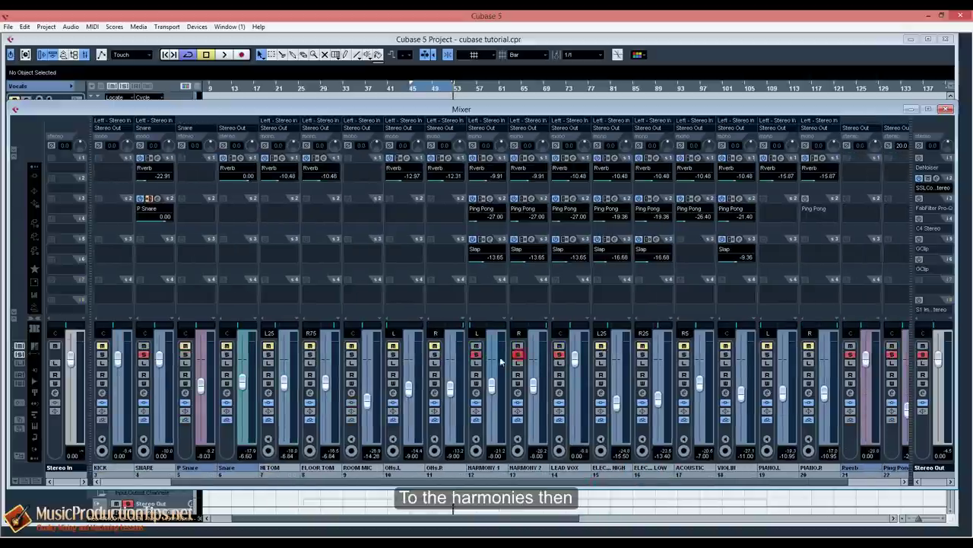
pyautogui.click(559, 353)
pyautogui.click(559, 354)
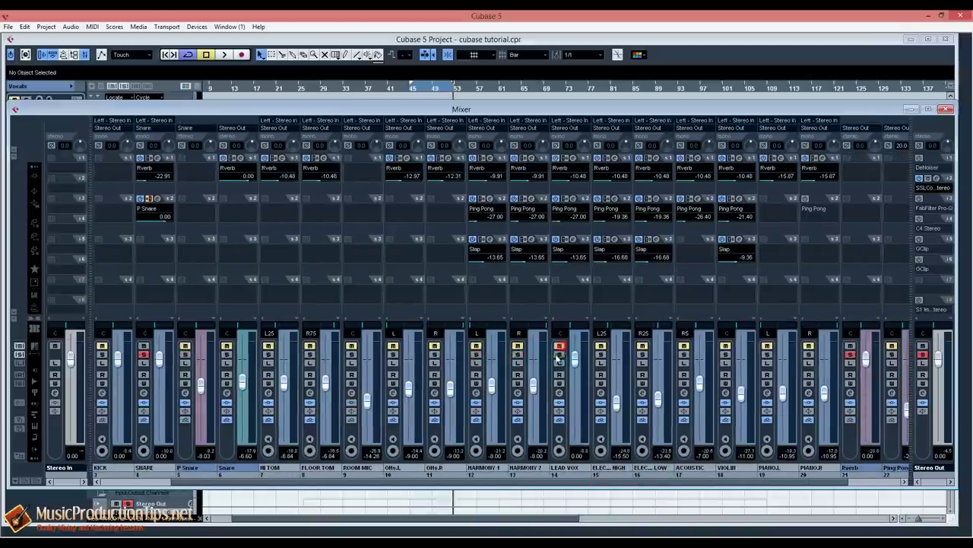
pyautogui.click(476, 353)
pyautogui.press('space')
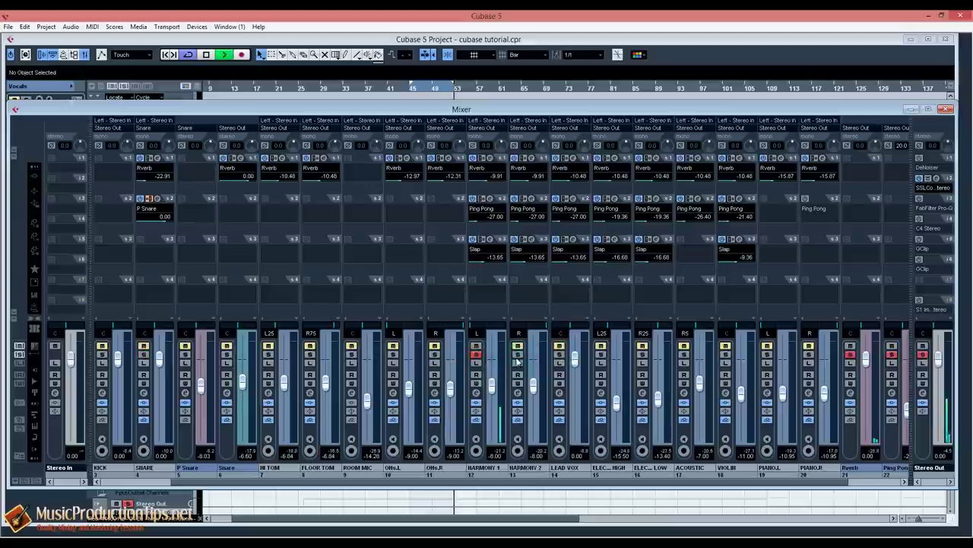
pyautogui.click(476, 353)
pyautogui.click(559, 354)
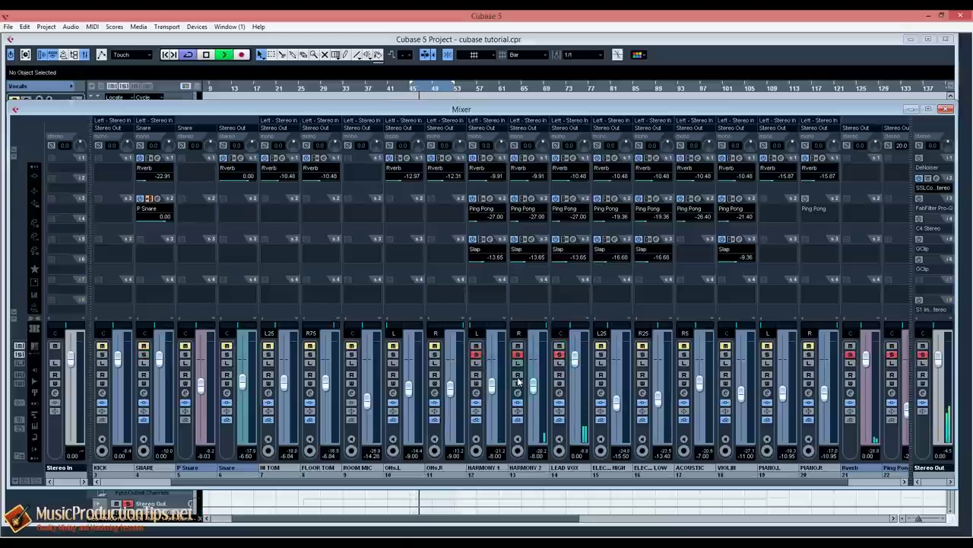
# Unsolo LEAD VOX, play HARMONY 1 and HARMONY 2 with all their sends bypassed and active, and clear their solos.
pyautogui.keyDown('ctrl'); pyautogui.click(560, 354); pyautogui.keyUp('ctrl')
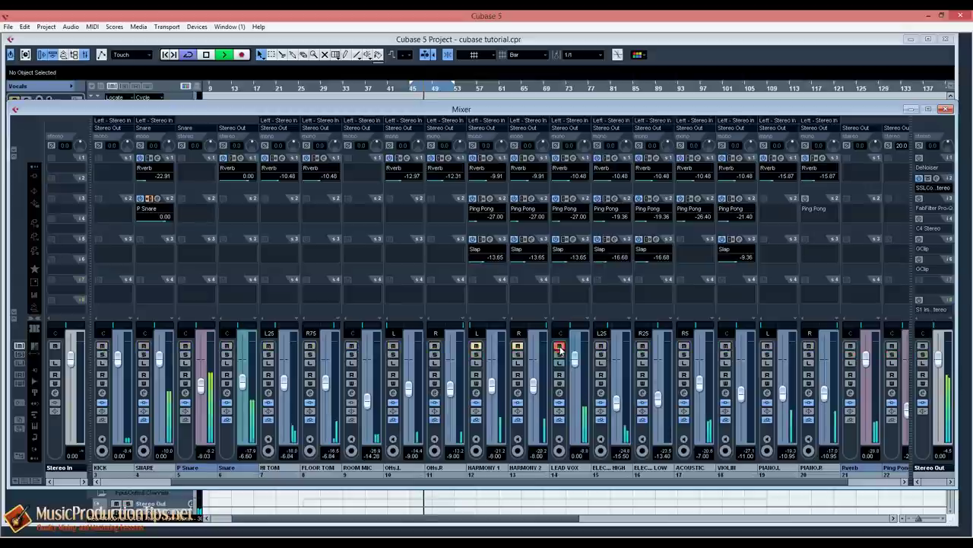
pyautogui.keyDown('ctrl'); pyautogui.click(559, 354); pyautogui.keyUp('ctrl')
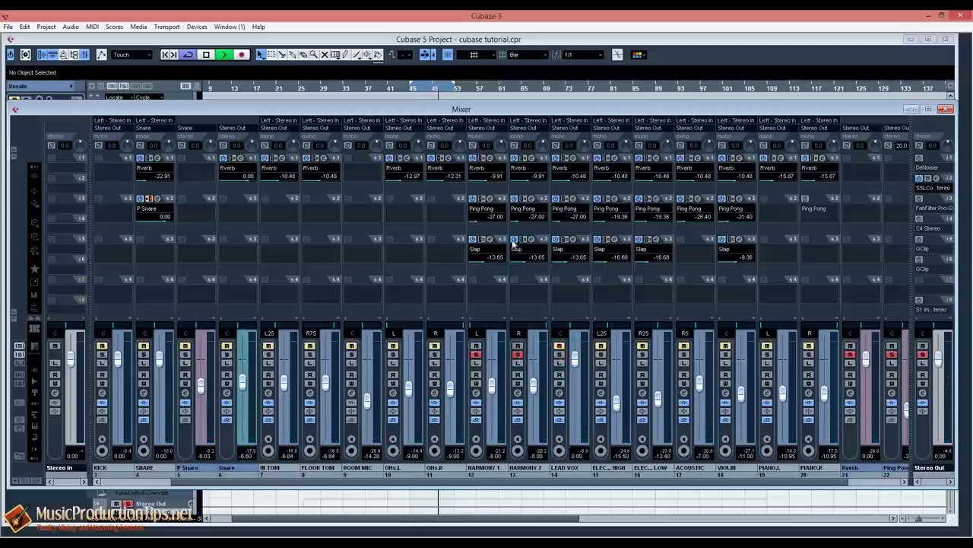
pyautogui.click(518, 419)
pyautogui.click(476, 419)
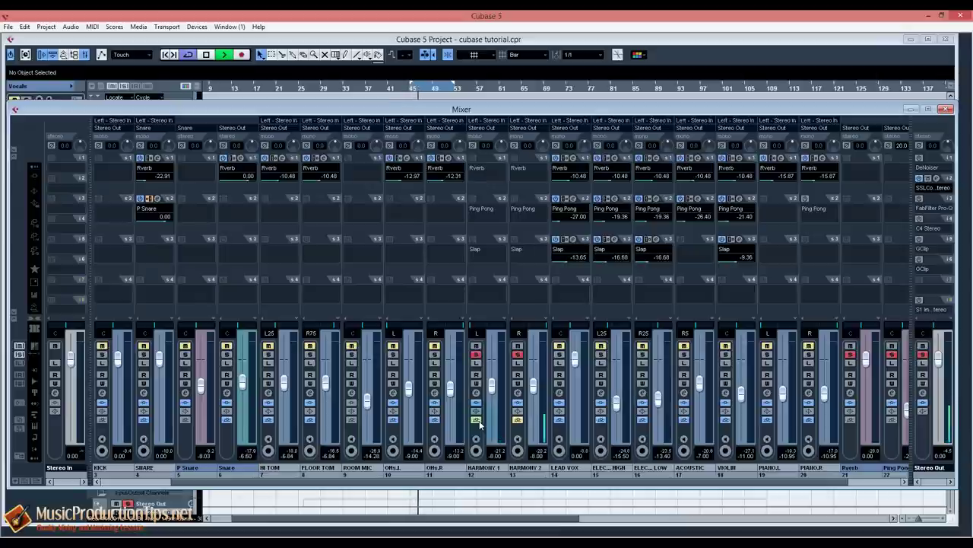
pyautogui.click(478, 420)
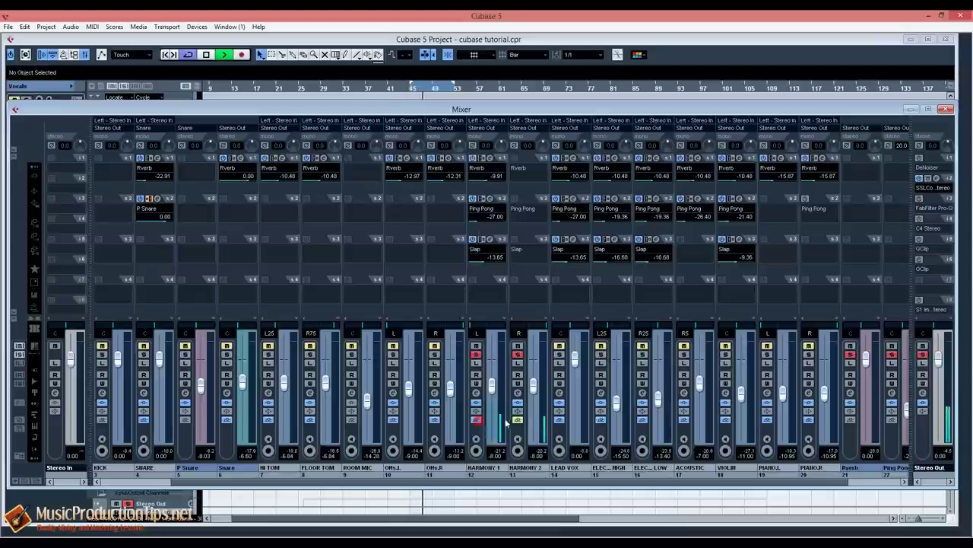
pyautogui.click(517, 419)
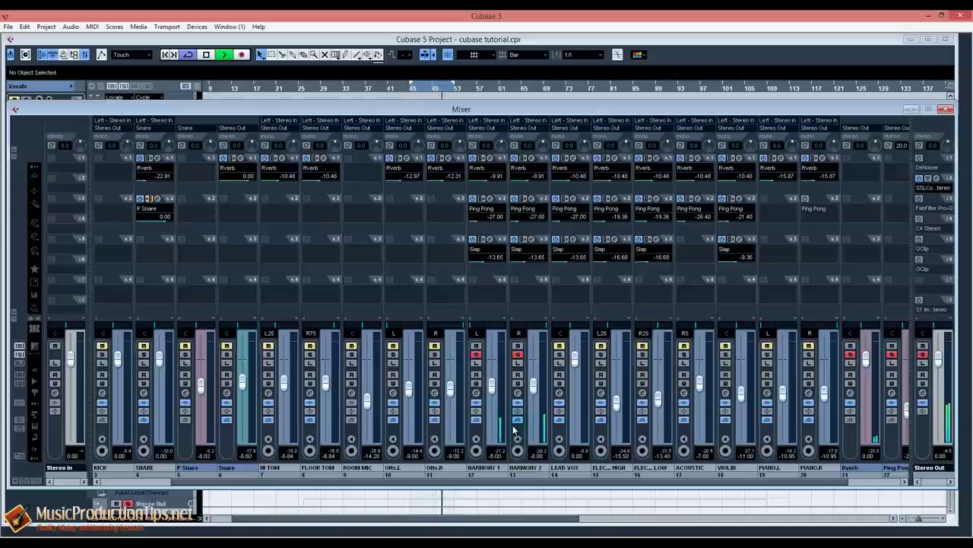
pyautogui.press('space')
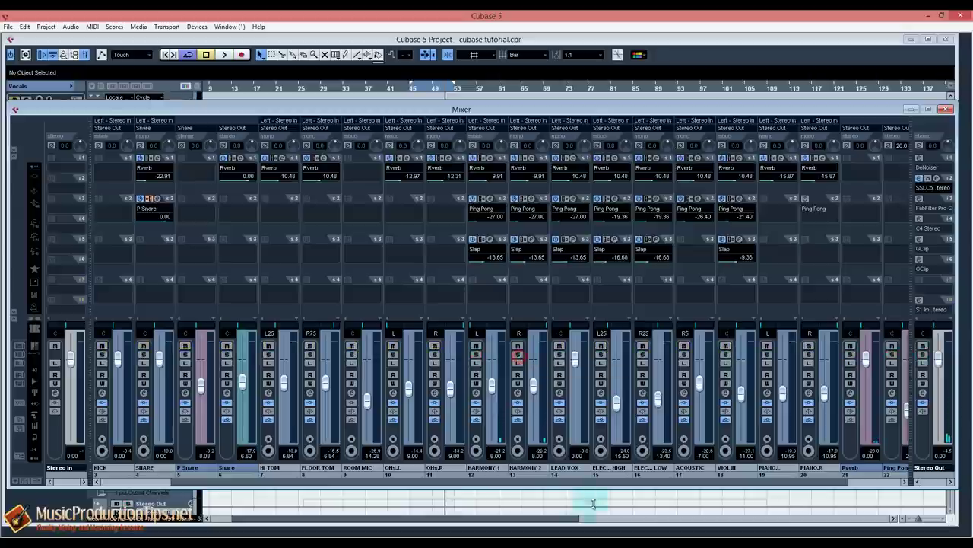
# Solo the ELECTRIC HIGH guitar and play it, comparing all its sends bypassed and active.
pyautogui.moveTo(638, 482); pyautogui.dragTo(673, 484)
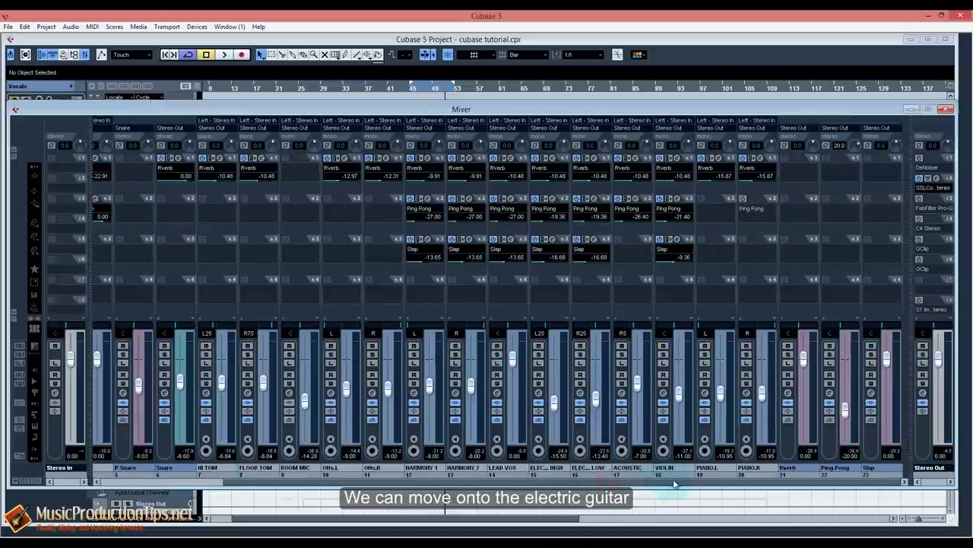
pyautogui.click(538, 354)
pyautogui.press('space')
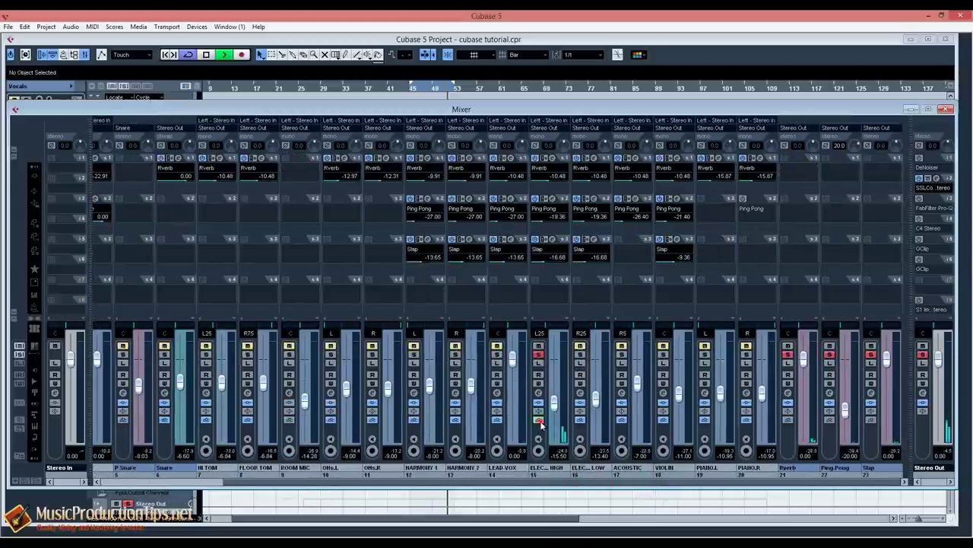
pyautogui.click(538, 421)
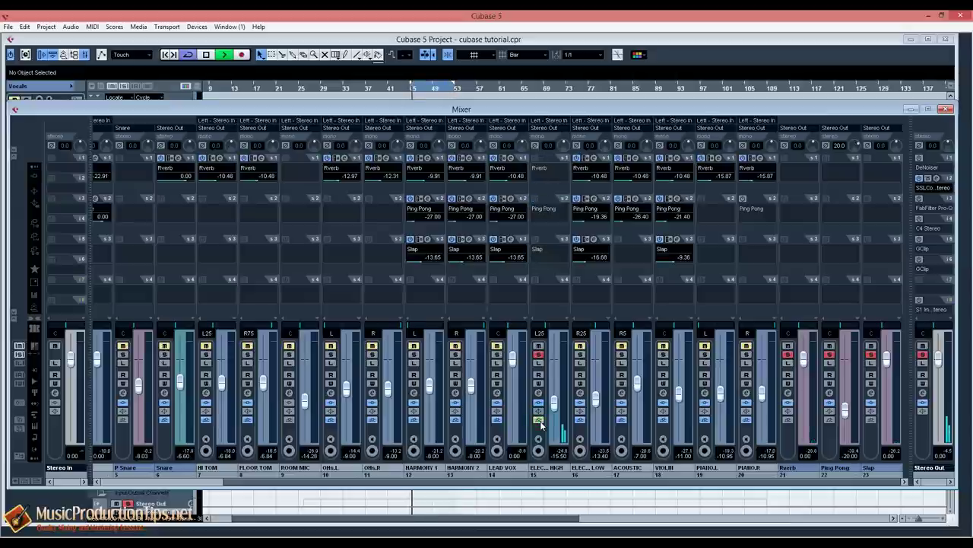
pyautogui.click(540, 421)
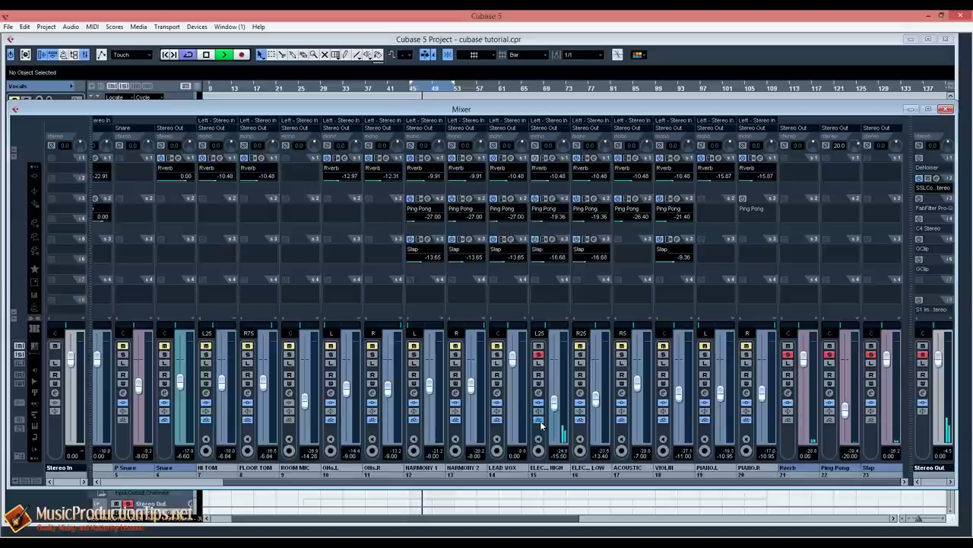
pyautogui.click(539, 421)
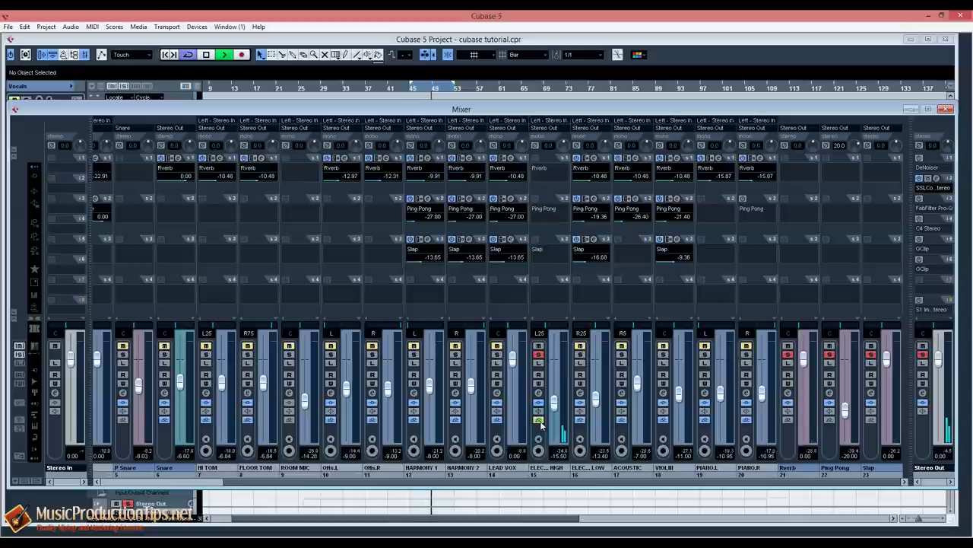
pyautogui.click(539, 421)
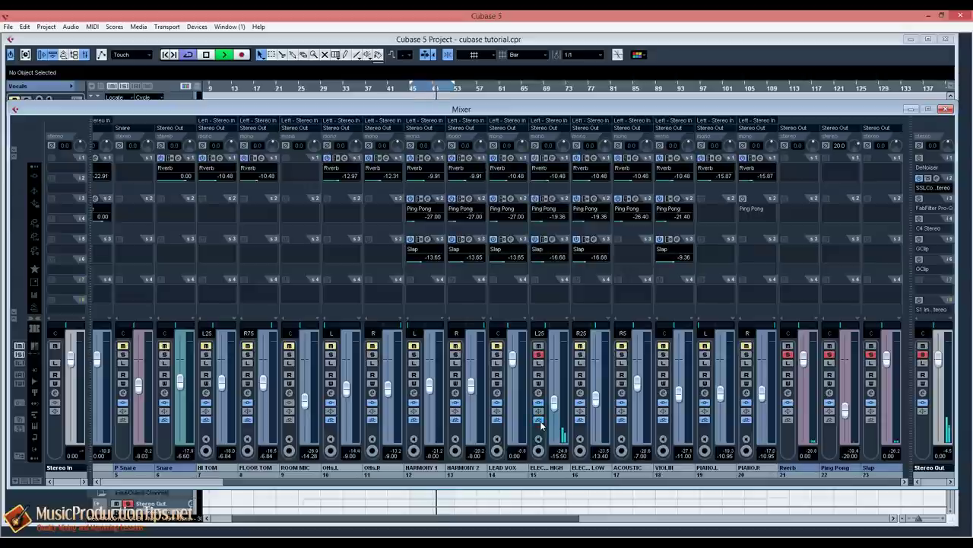
pyautogui.press('space')
# Solo and play ELECTRIC LOW, expand the Guitars folder in place of Vocals, and loop about bars 53 to 57 in its part.
pyautogui.click(580, 354)
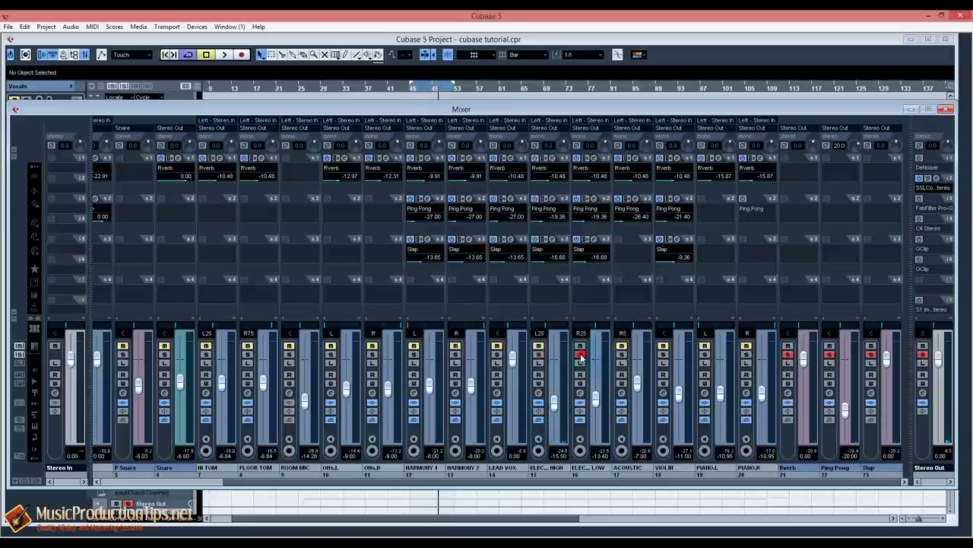
pyautogui.press('space')
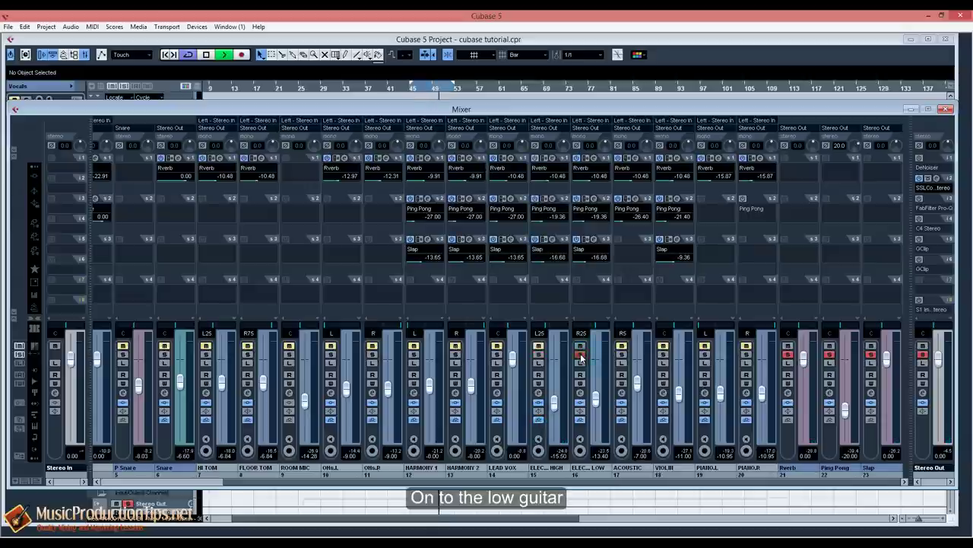
pyautogui.click(945, 108)
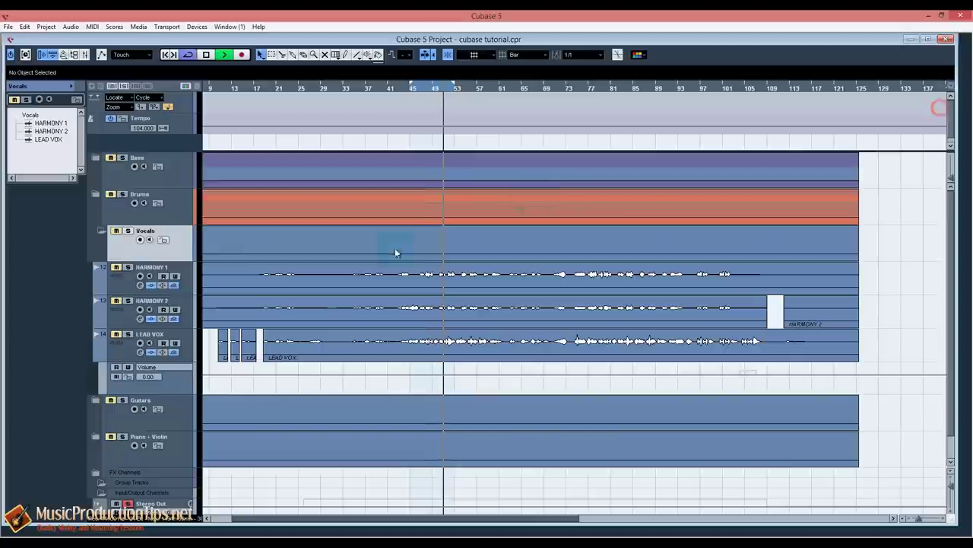
pyautogui.click(101, 241)
pyautogui.click(121, 276)
pyautogui.click(101, 267)
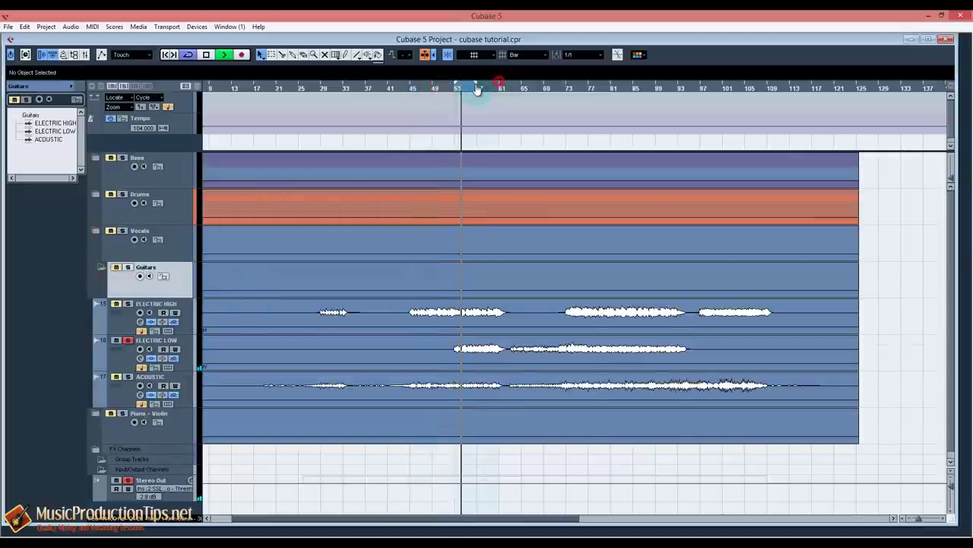
pyautogui.press('F3')
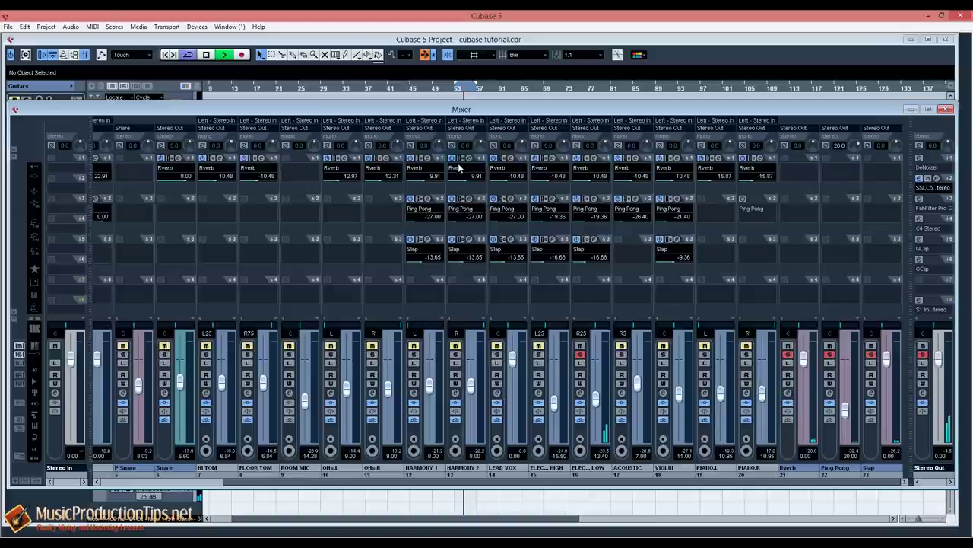
# Compare ELECTRIC LOW with all its sends bypassed and active, stop playback and clear its solo.
pyautogui.click(582, 420)
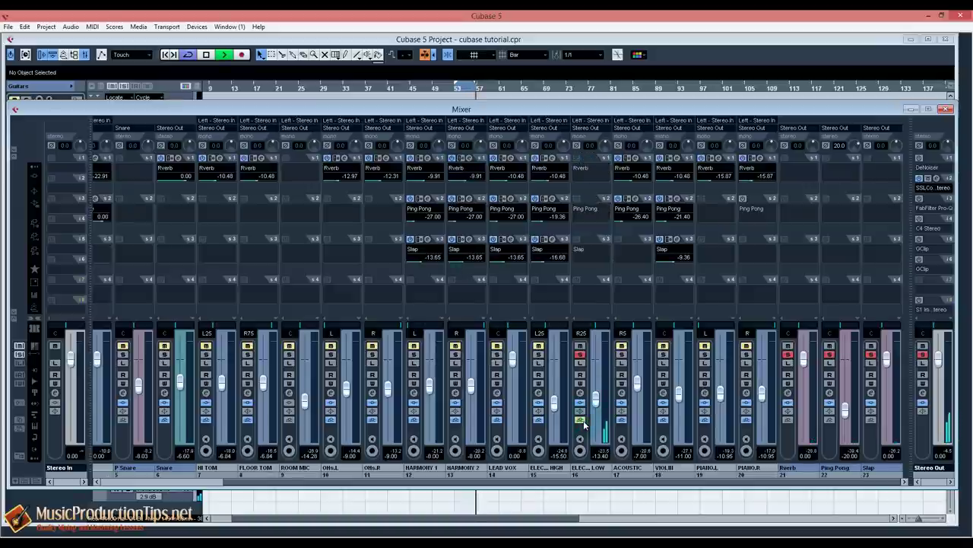
pyautogui.click(581, 420)
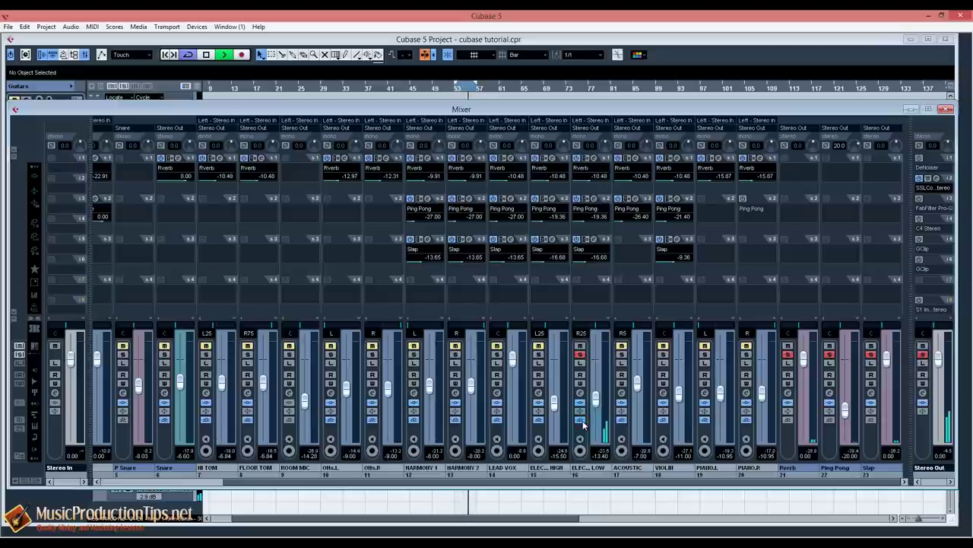
pyautogui.press('space')
pyautogui.click(581, 354)
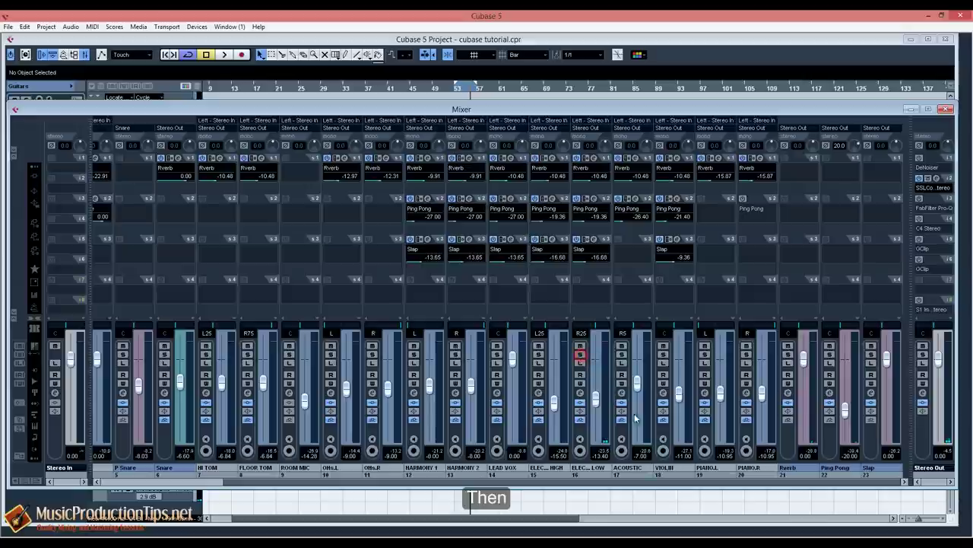
# Solo the ACOUSTIC guitar and play it, comparing its sends bypassed and active twice, and clear its solo.
pyautogui.click(622, 355)
pyautogui.press('space')
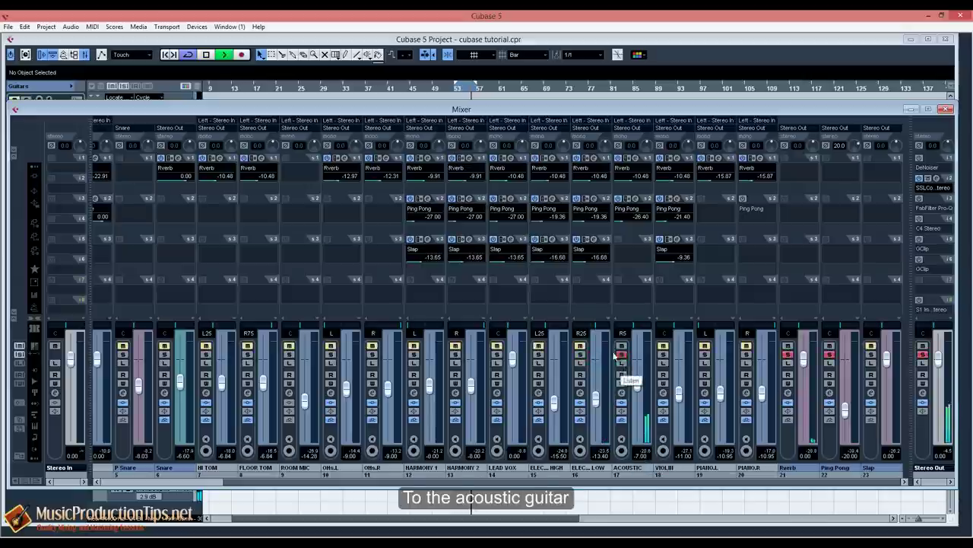
pyautogui.click(622, 420)
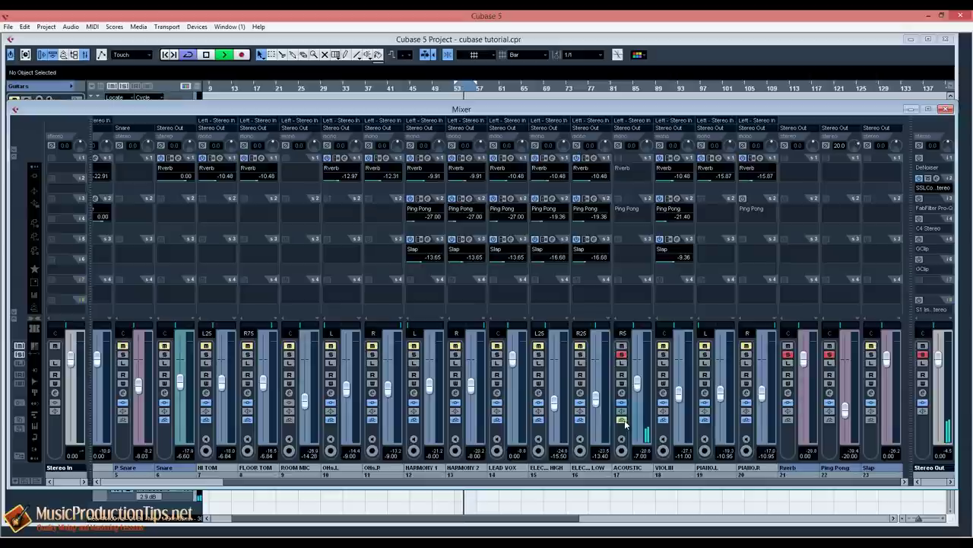
pyautogui.click(623, 420)
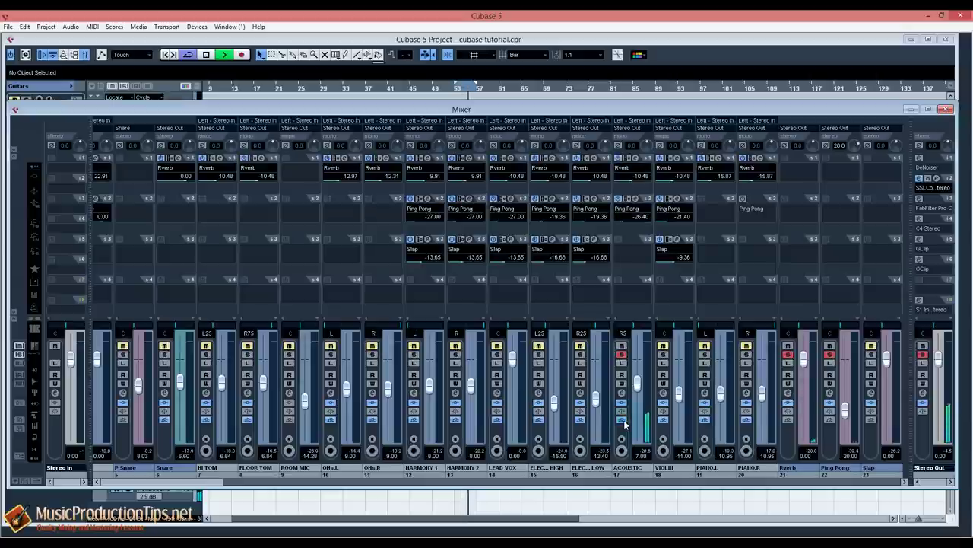
pyautogui.click(623, 420)
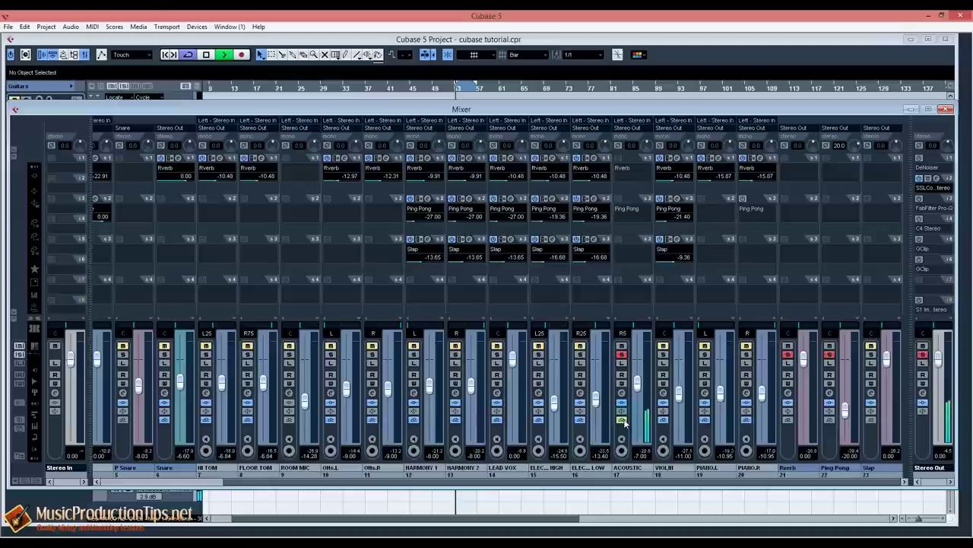
pyautogui.click(622, 420)
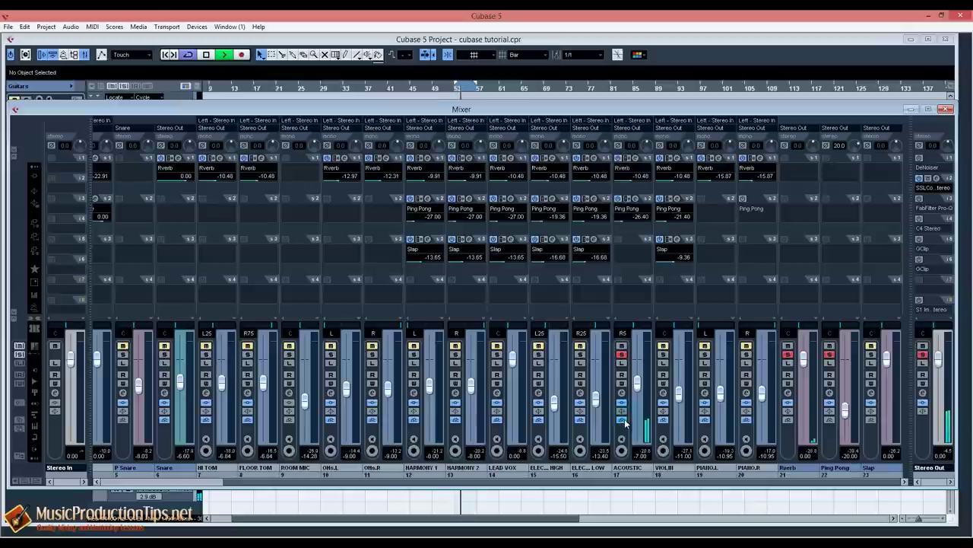
pyautogui.press('space')
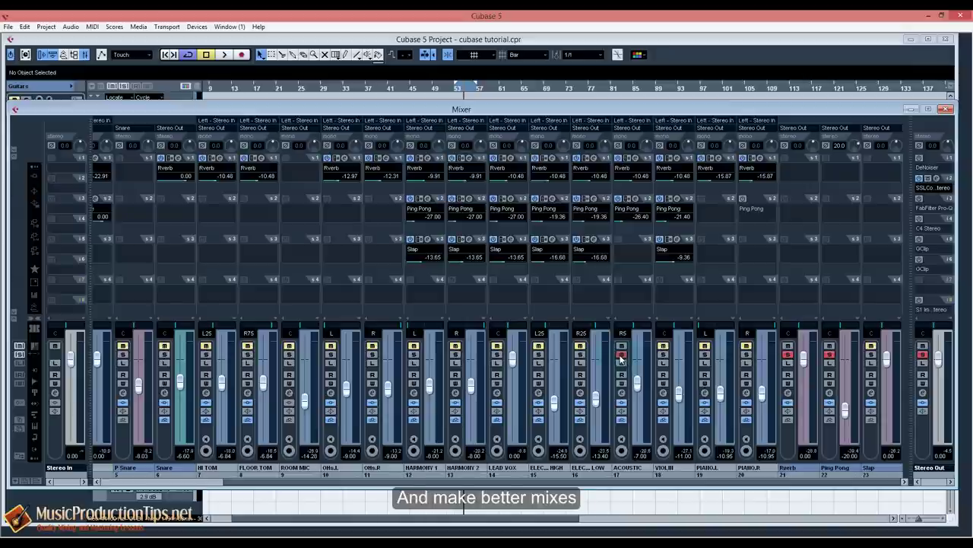
pyautogui.click(622, 355)
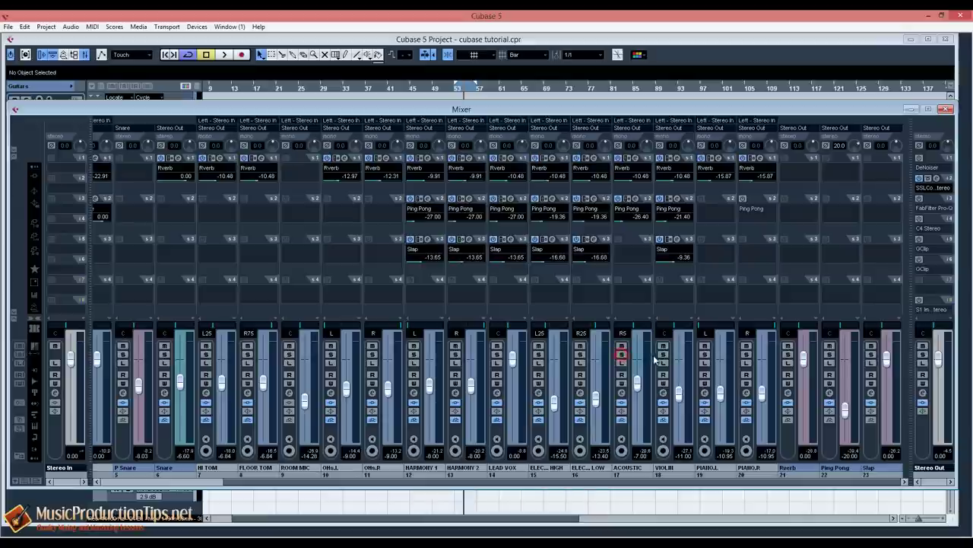
# Solo VIOLIN, start playback, and show its track by collapsing the Guitars folder and expanding Piano + Violin.
pyautogui.click(664, 355)
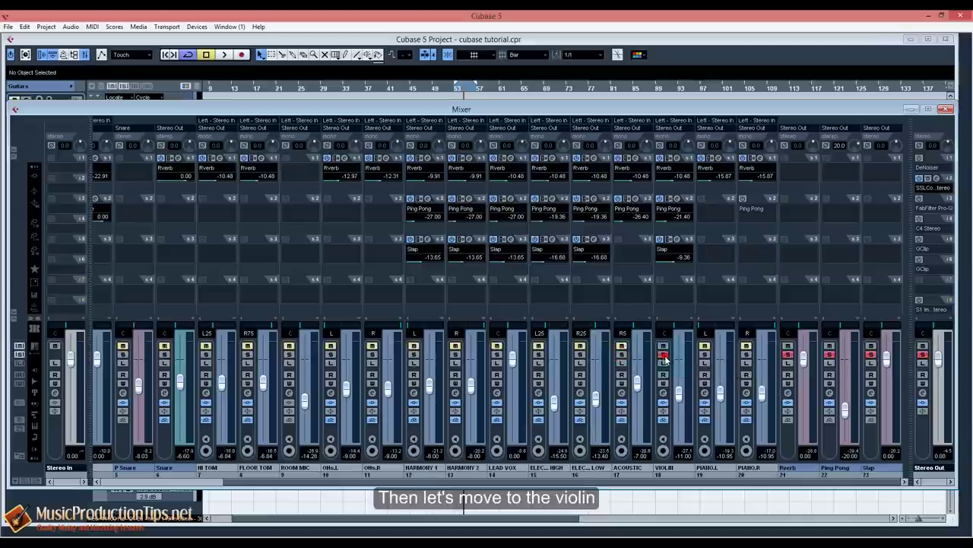
pyautogui.press('space')
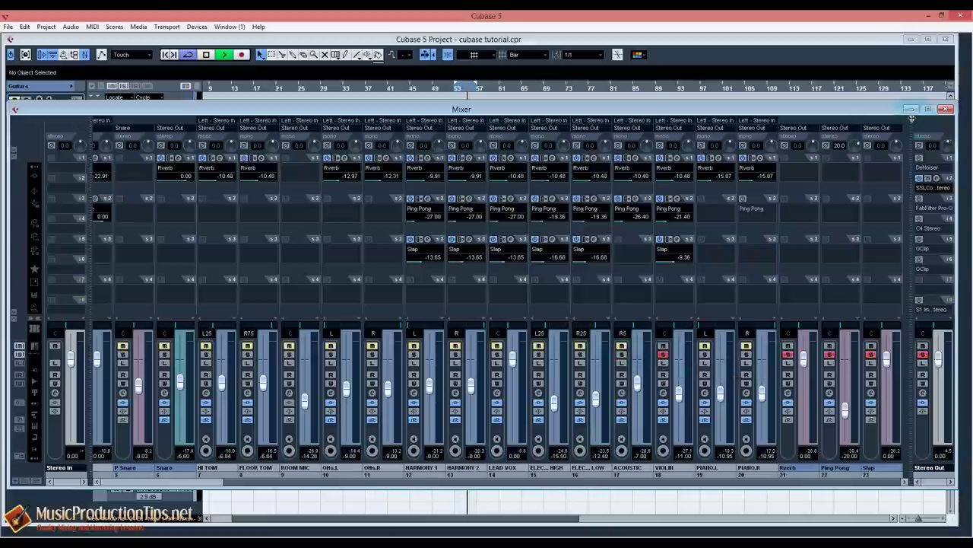
pyautogui.click(946, 109)
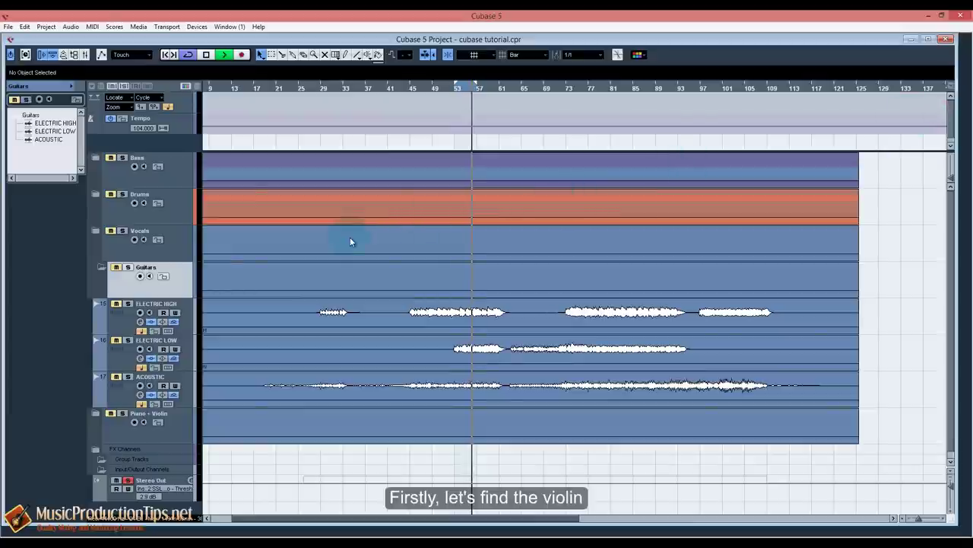
pyautogui.click(101, 267)
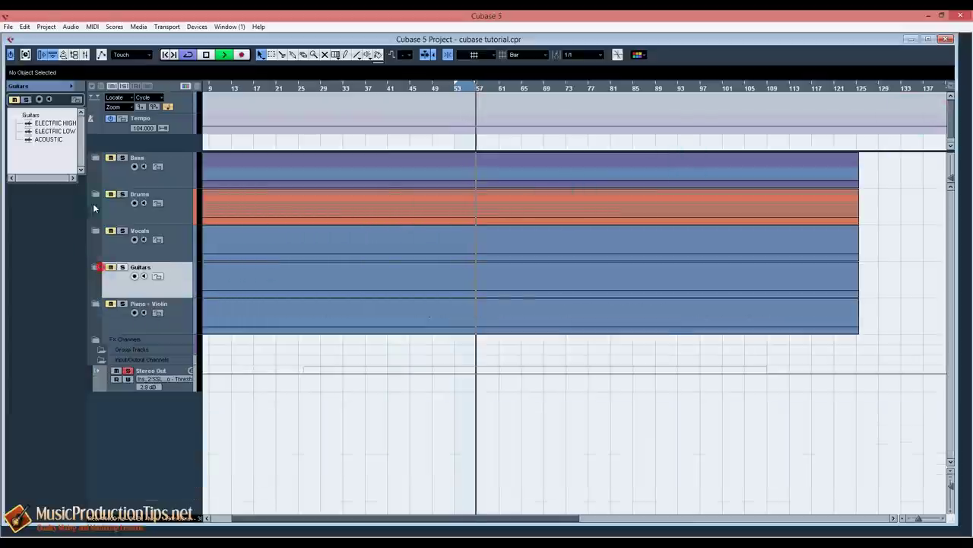
pyautogui.click(94, 303)
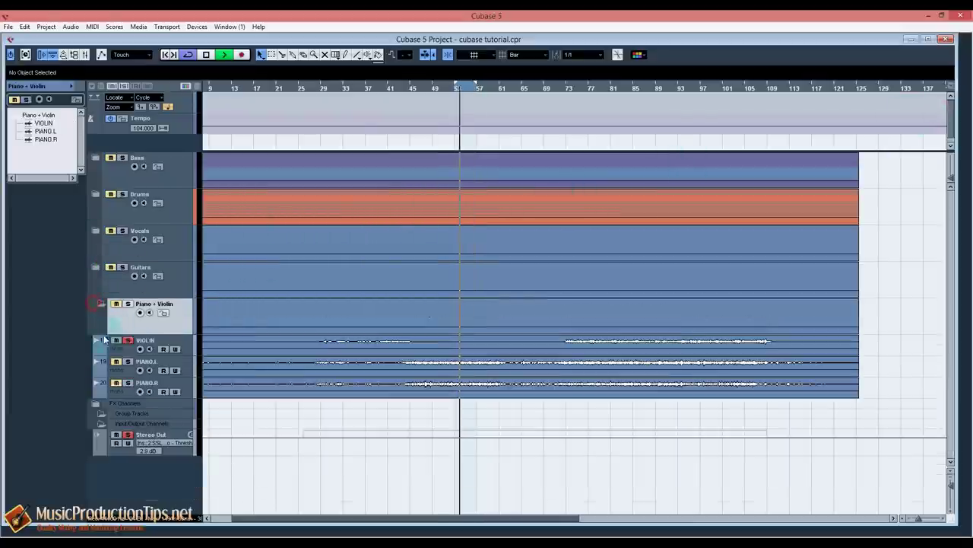
# Loop about bars 73 to 83 over the violin part, select the VIOLIN track and reopen the mixer.
pyautogui.click(569, 87)
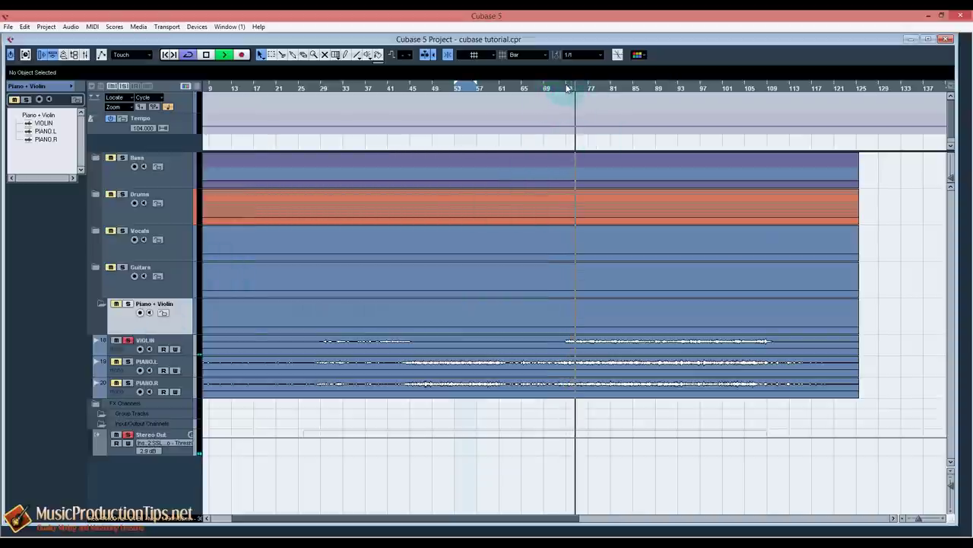
pyautogui.moveTo(570, 87); pyautogui.dragTo(626, 87)
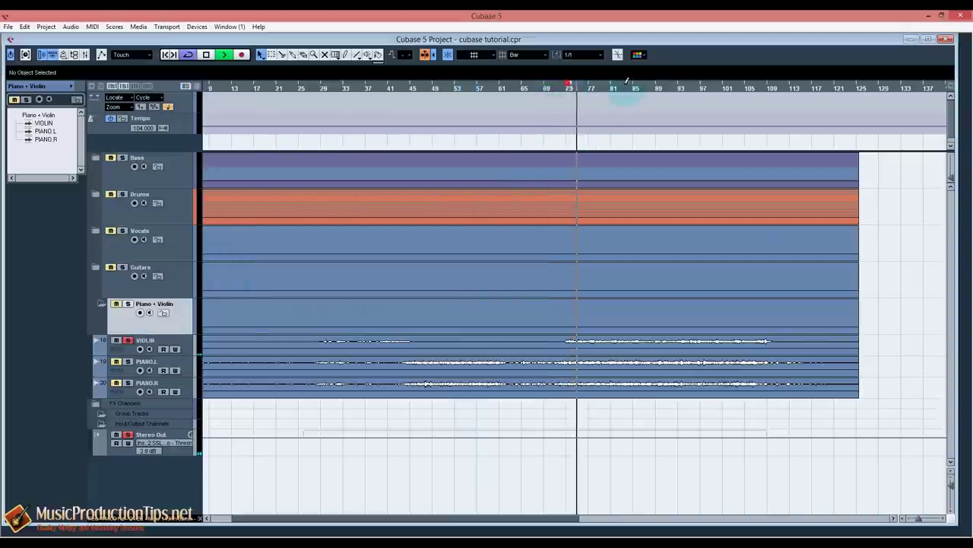
pyautogui.click(183, 342)
pyautogui.press('F3')
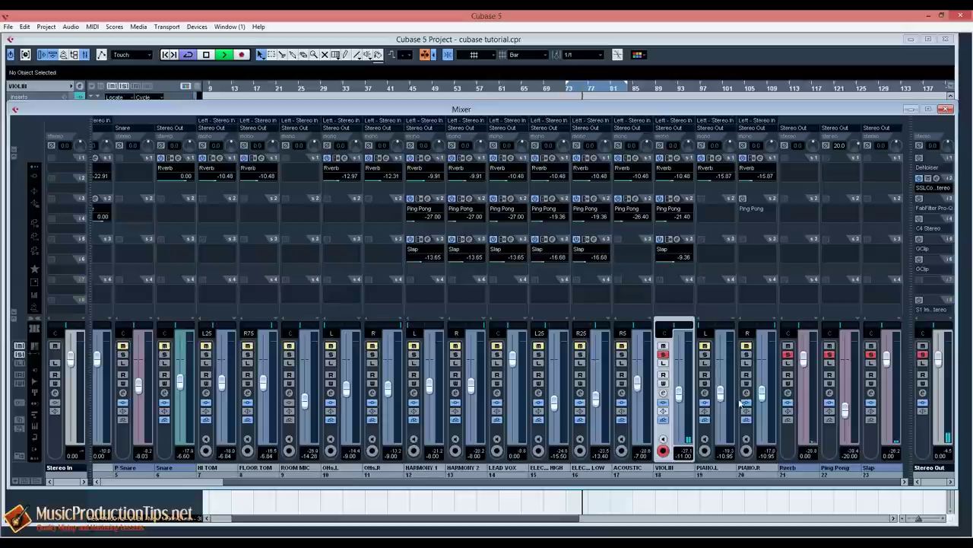
# Compare VIOLIN with its sends bypassed and active twice, clear its solo and stop playback.
pyautogui.click(663, 420)
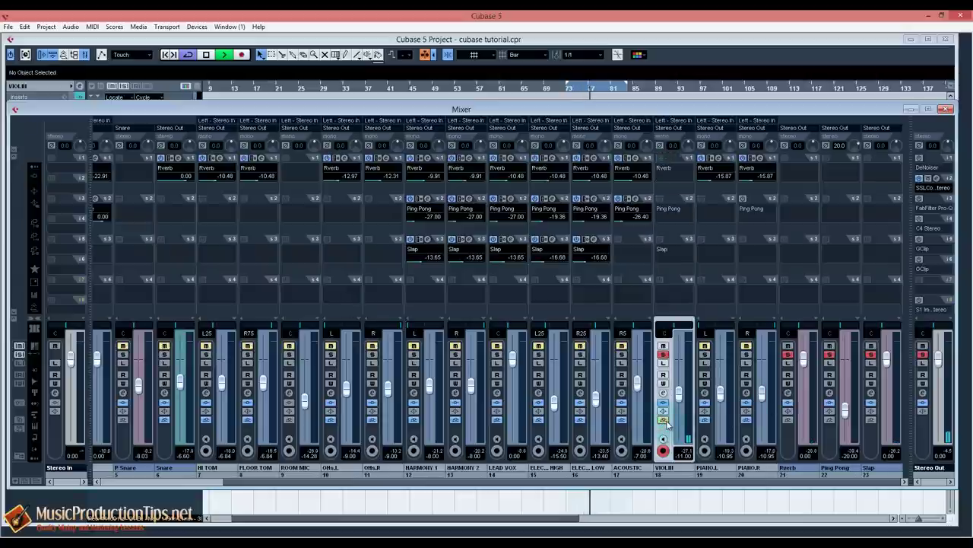
pyautogui.click(664, 421)
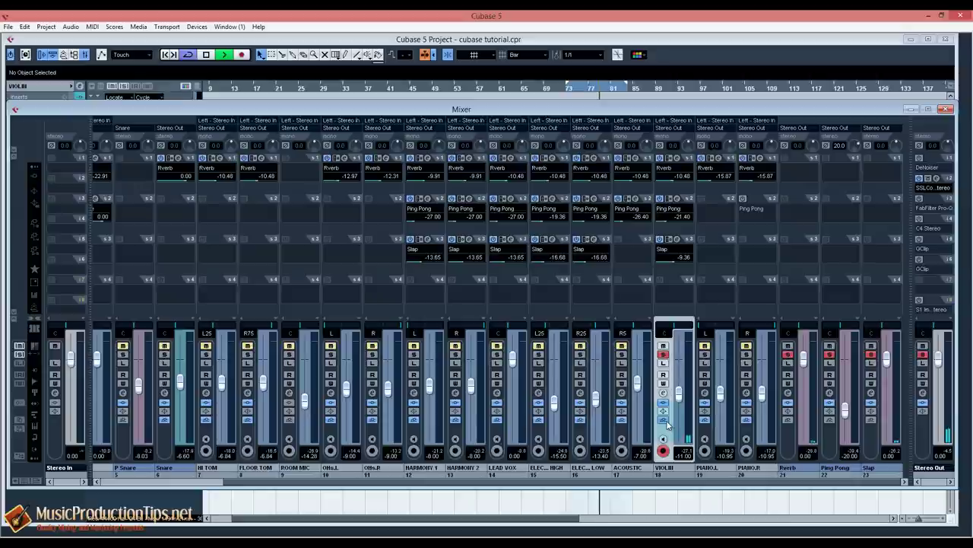
pyautogui.click(663, 420)
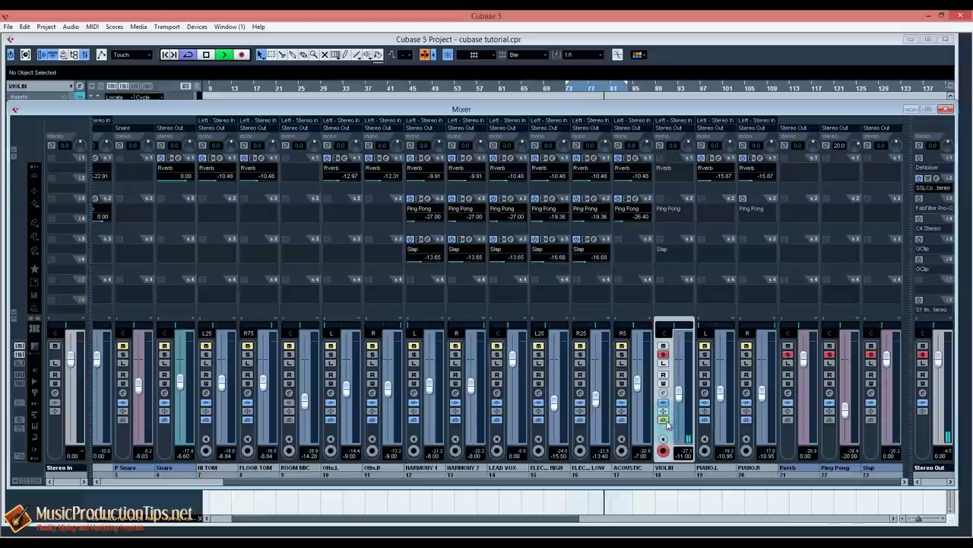
pyautogui.click(664, 421)
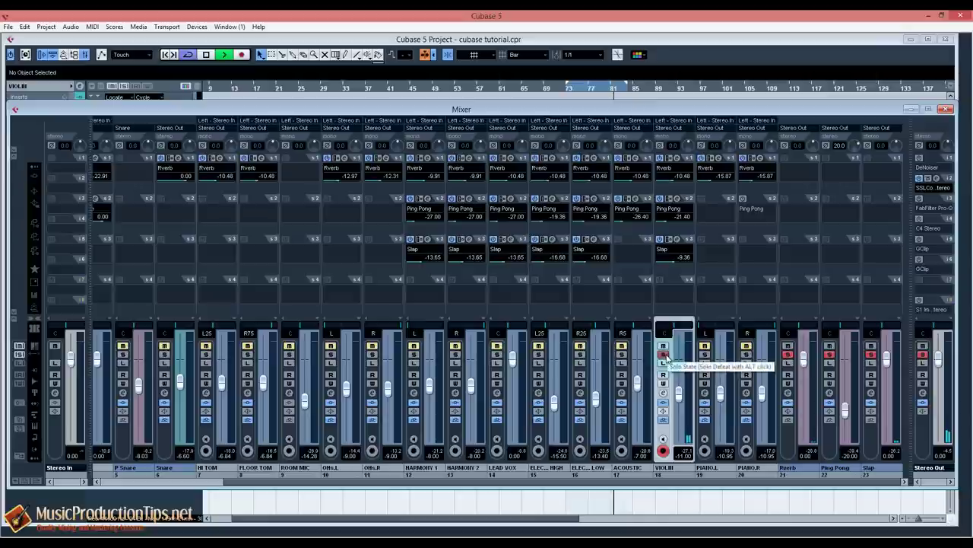
pyautogui.press('space')
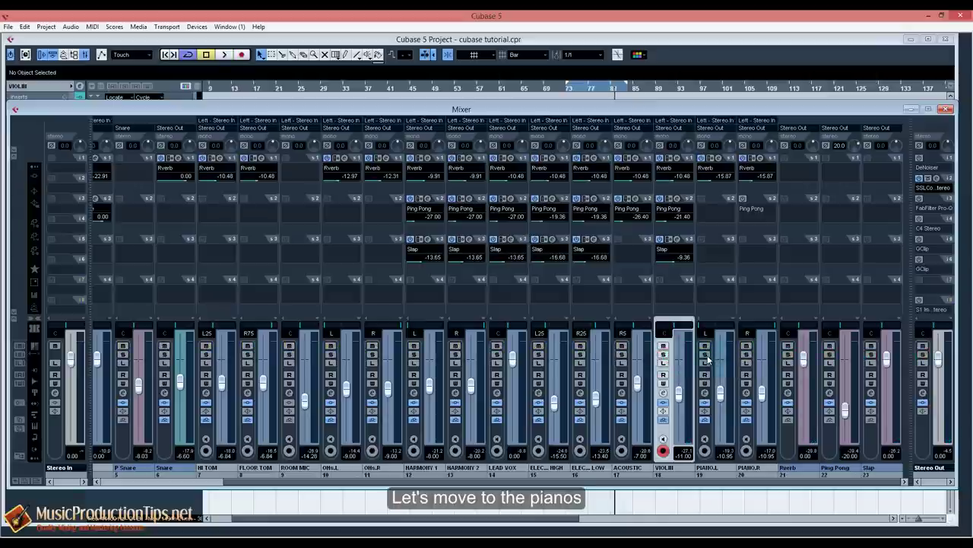
# Solo PIANO.L and PIANO.R, play them from bar 73 with the mixer open, and briefly solo VIOLIN alongside them.
pyautogui.click(705, 355)
pyautogui.click(747, 354)
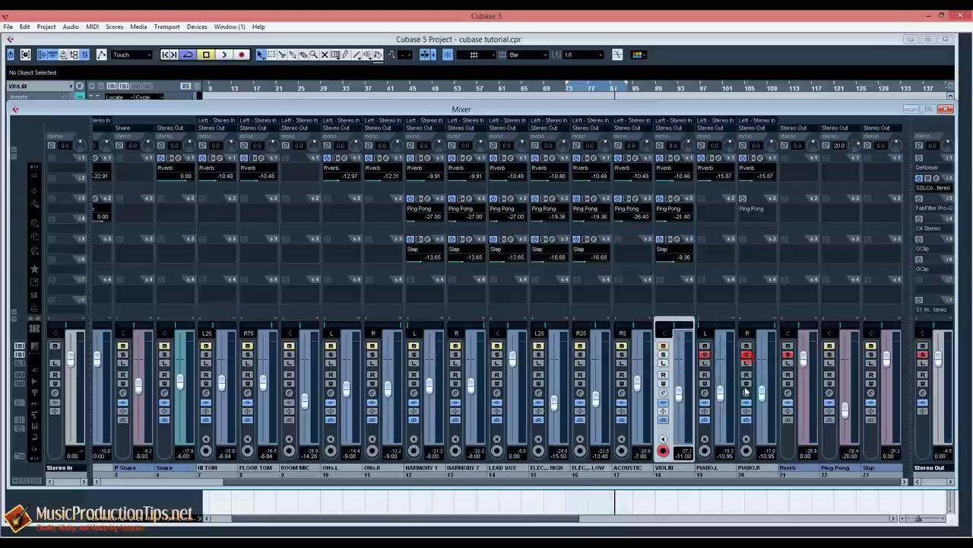
pyautogui.doubleClick(568, 90)
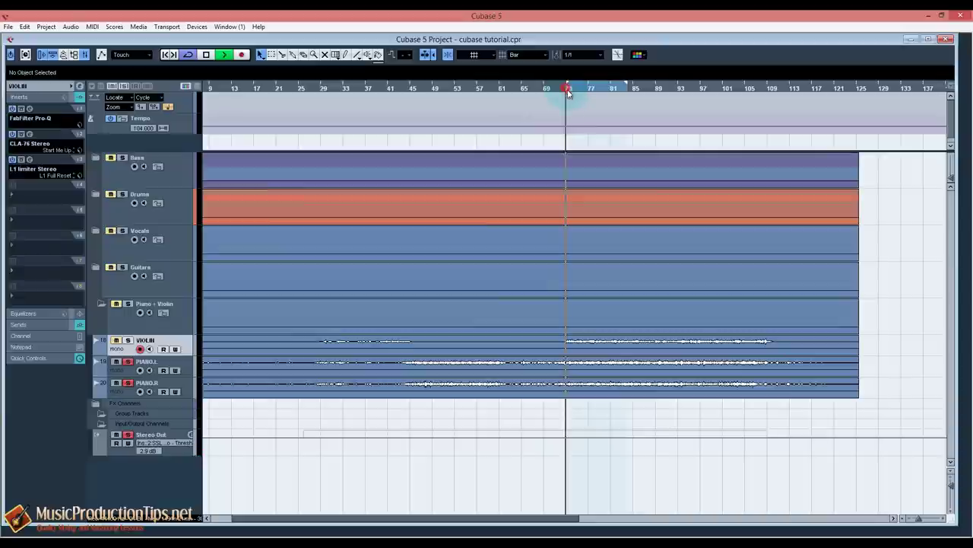
pyautogui.press('F3')
pyautogui.click(663, 354)
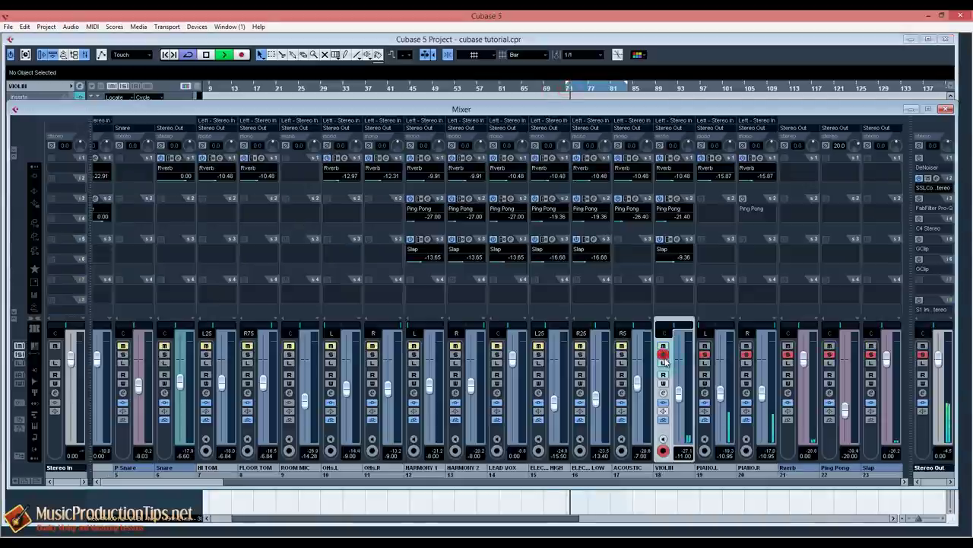
pyautogui.click(663, 354)
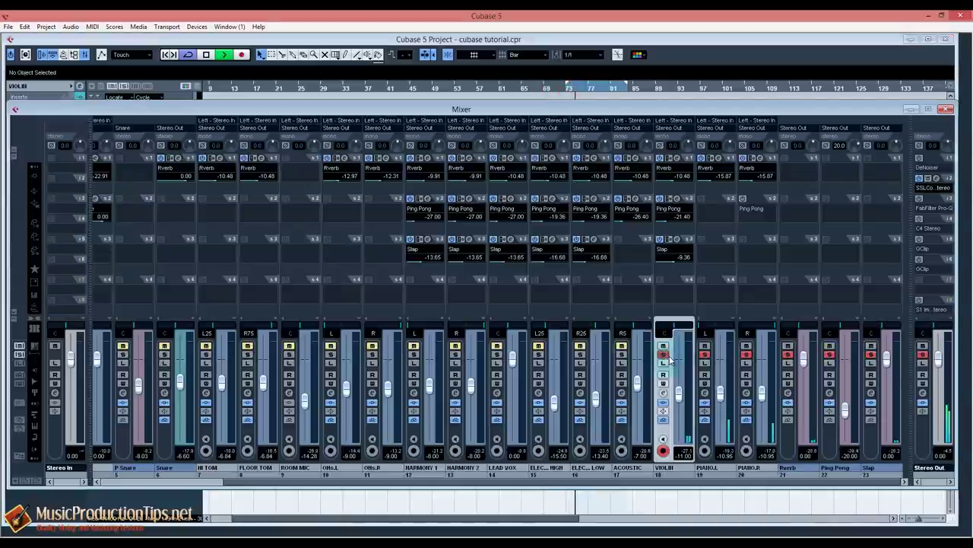
pyautogui.click(663, 354)
# Compare both piano channels with their sends bypassed and active, and remove the Ping Pong send from PIANO.R.
pyautogui.click(705, 419)
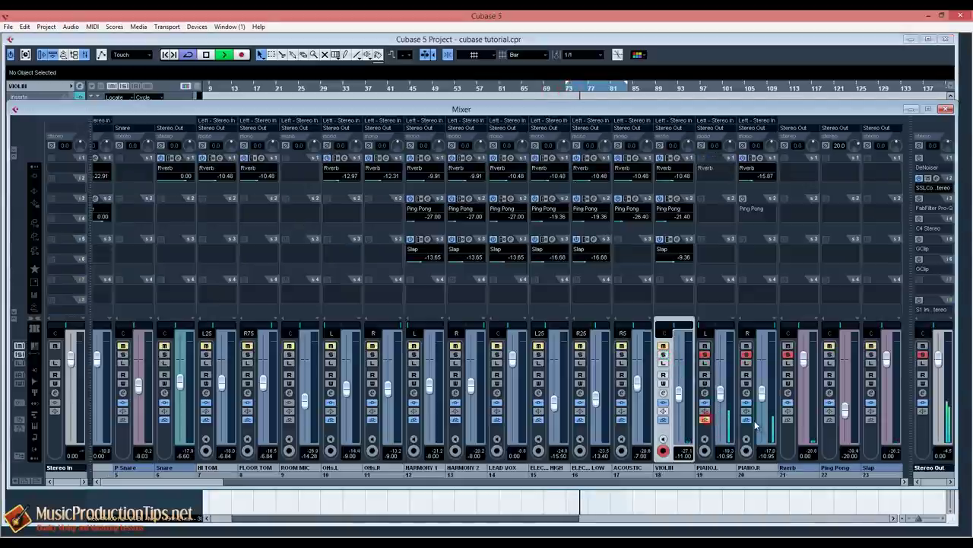
pyautogui.click(746, 419)
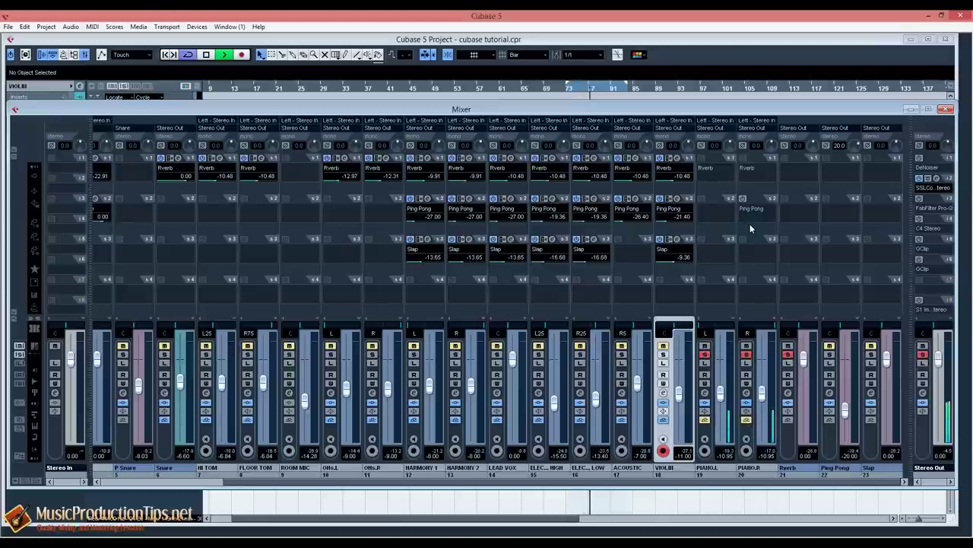
pyautogui.click(755, 209)
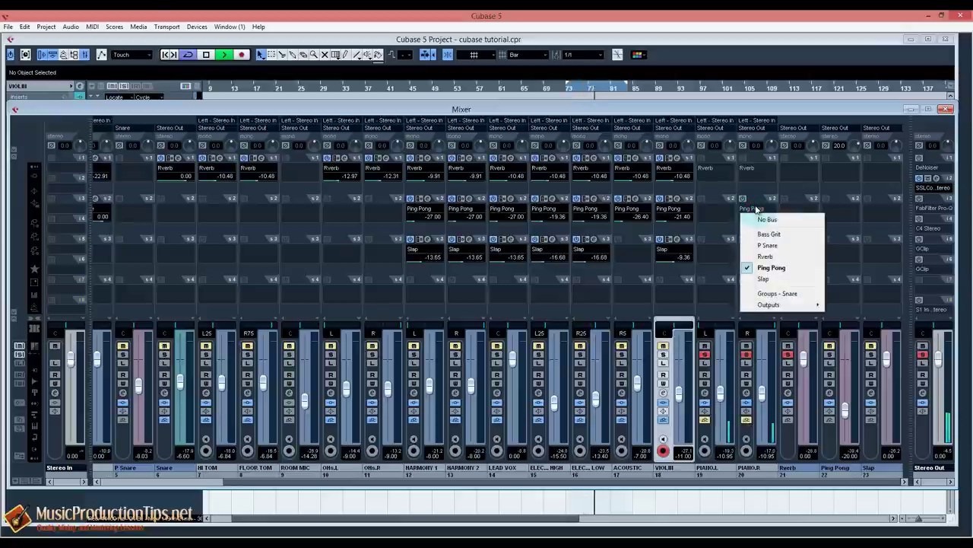
pyautogui.click(715, 325)
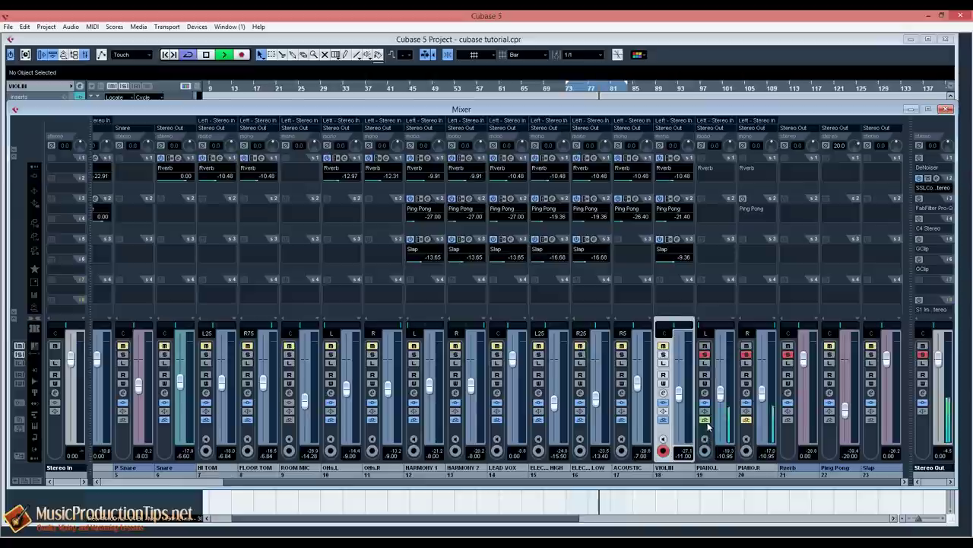
pyautogui.click(748, 208)
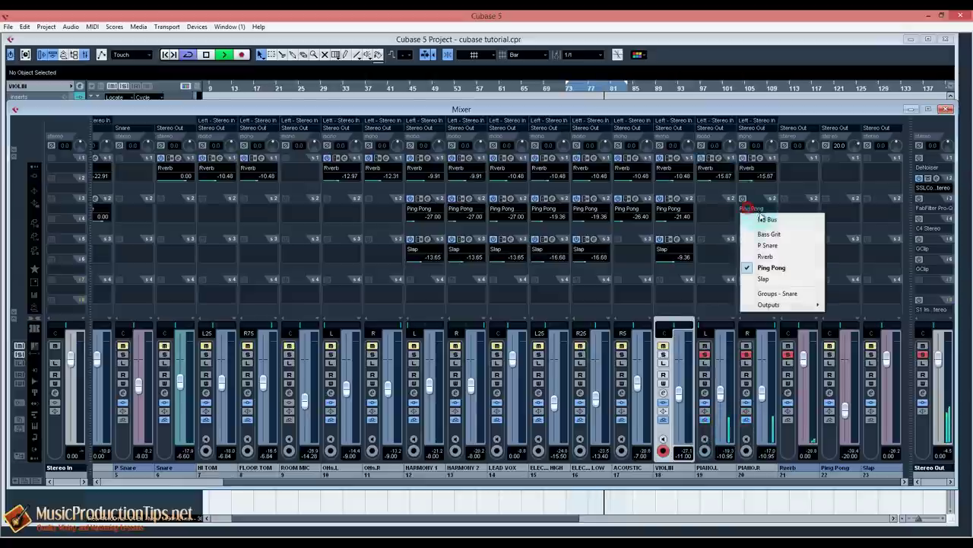
pyautogui.click(767, 219)
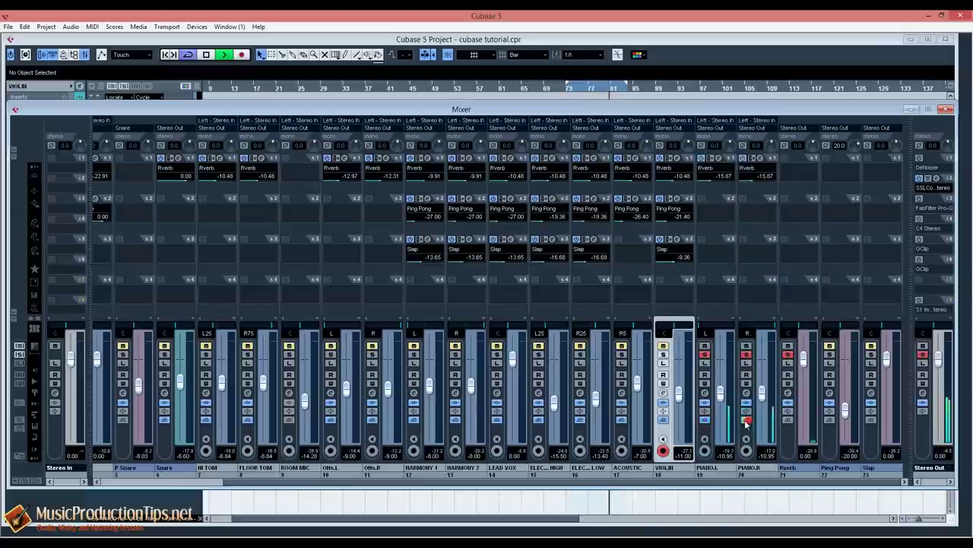
# Compare the piano sends bypassed and active once more, clear both piano solos and stop playback.
pyautogui.click(746, 420)
pyautogui.click(706, 420)
pyautogui.click(705, 420)
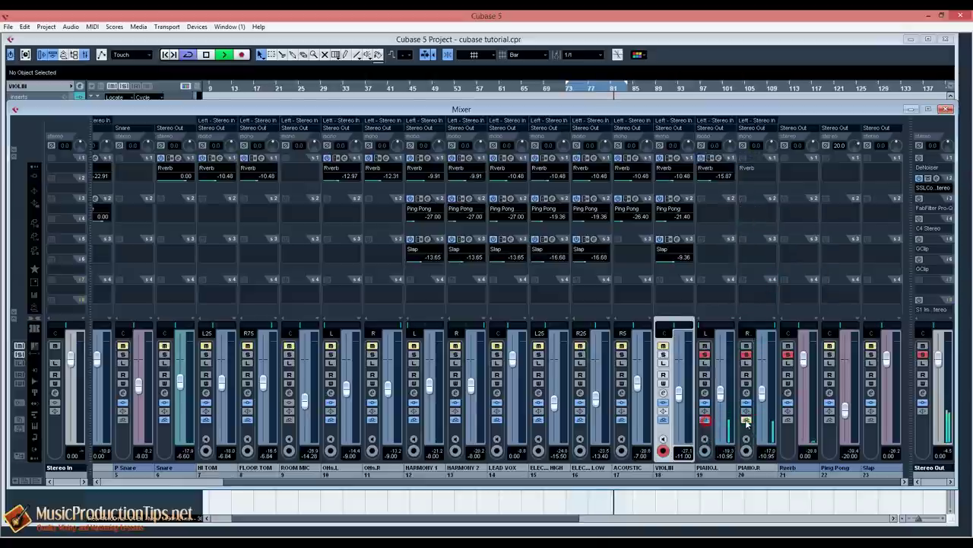
pyautogui.click(746, 420)
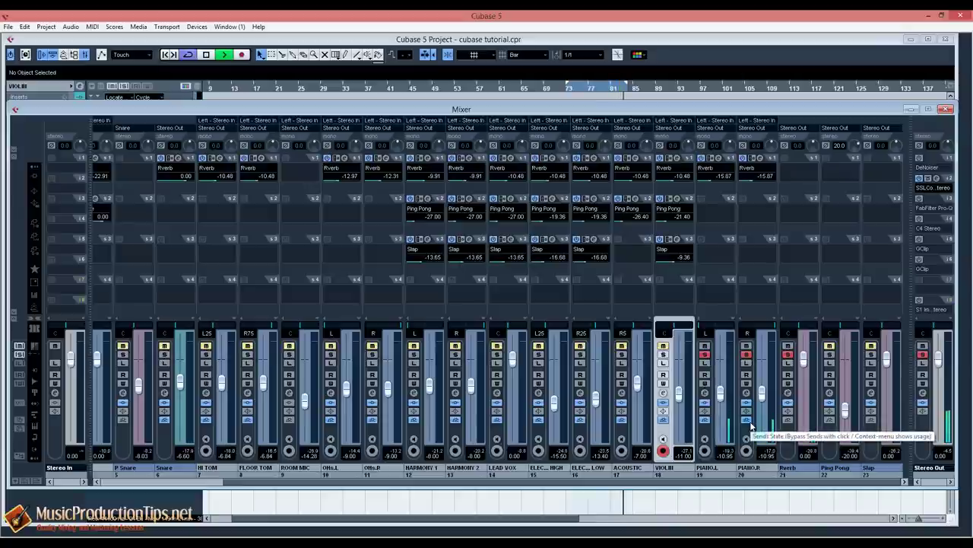
pyautogui.click(746, 355)
pyautogui.click(705, 355)
pyautogui.press('space')
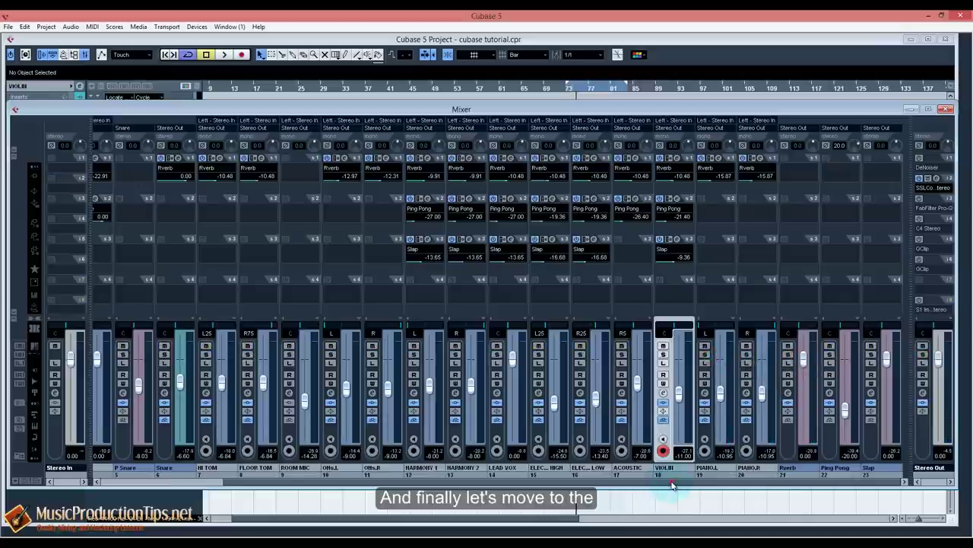
# Remove the DeNoiser from the first insert slot of the Stereo Out channel.
pyautogui.moveTo(672, 485); pyautogui.dragTo(729, 481)
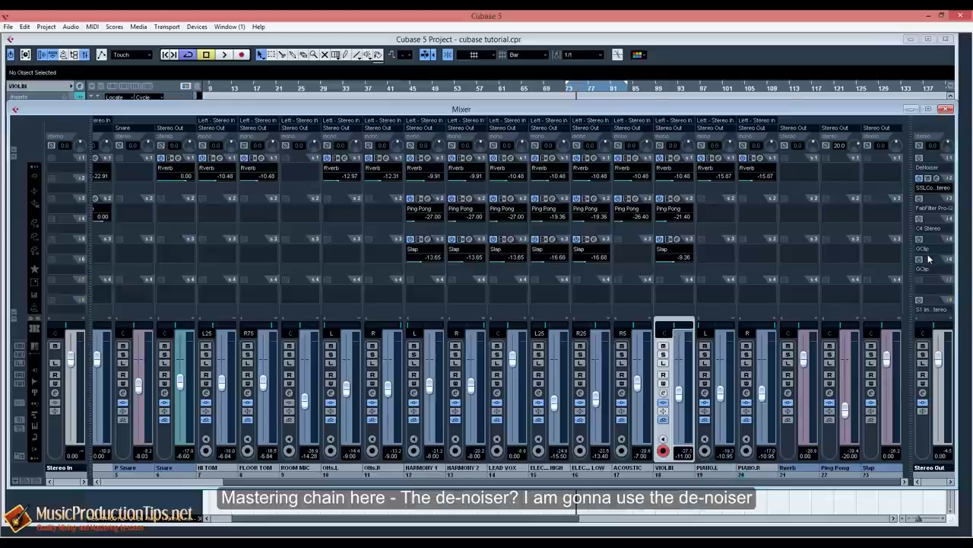
pyautogui.click(934, 172)
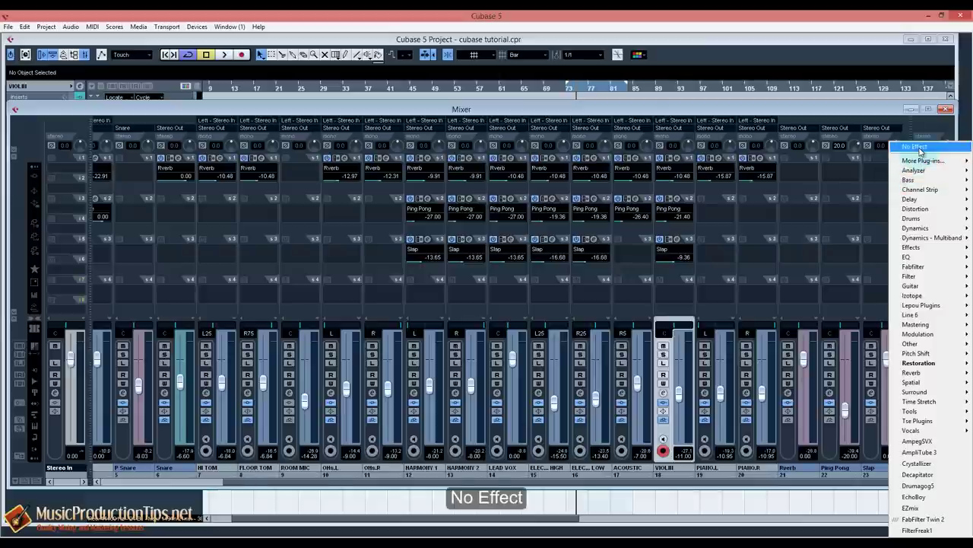
pyautogui.click(912, 148)
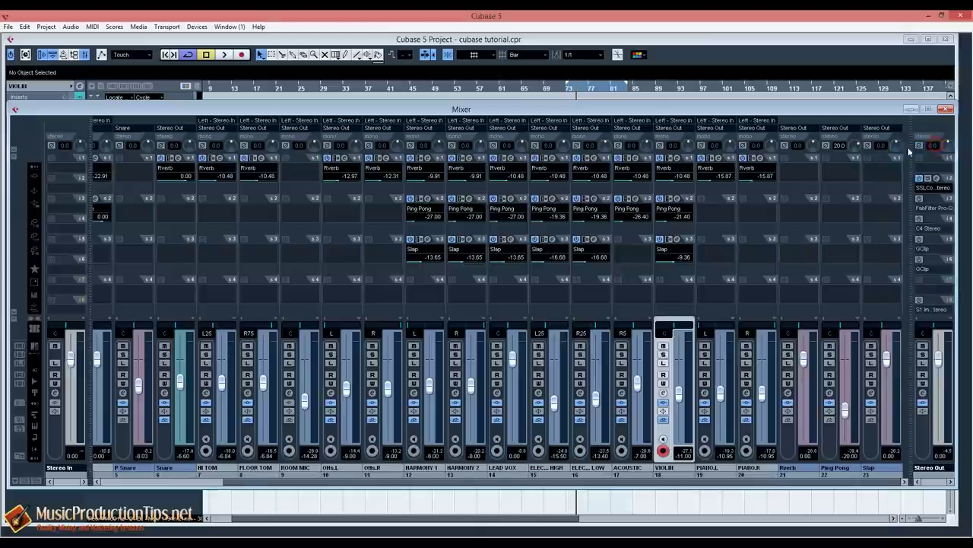
# Open the Stereo Out's SSLComp, play the full mix from about bar 73 to check the compression meter, and close the compressor.
pyautogui.click(936, 178)
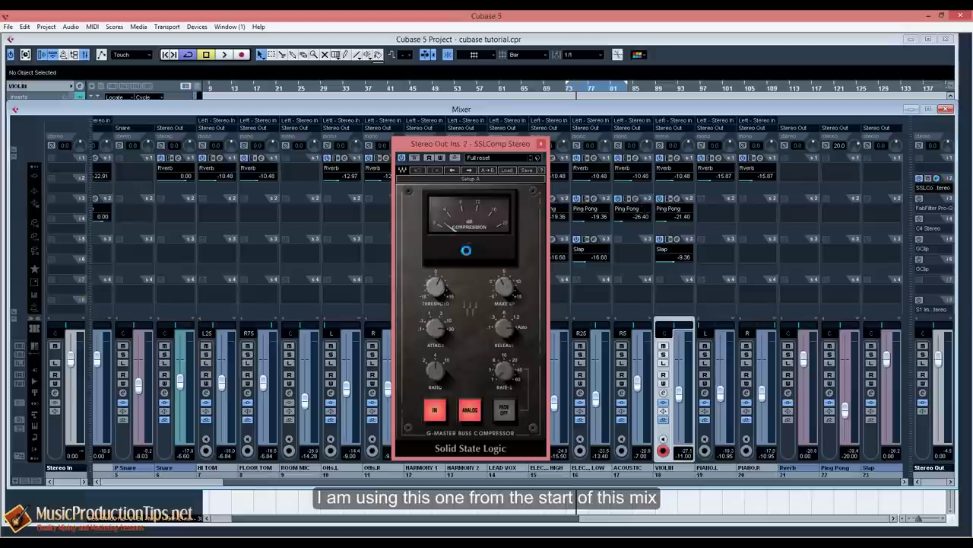
pyautogui.click(571, 91)
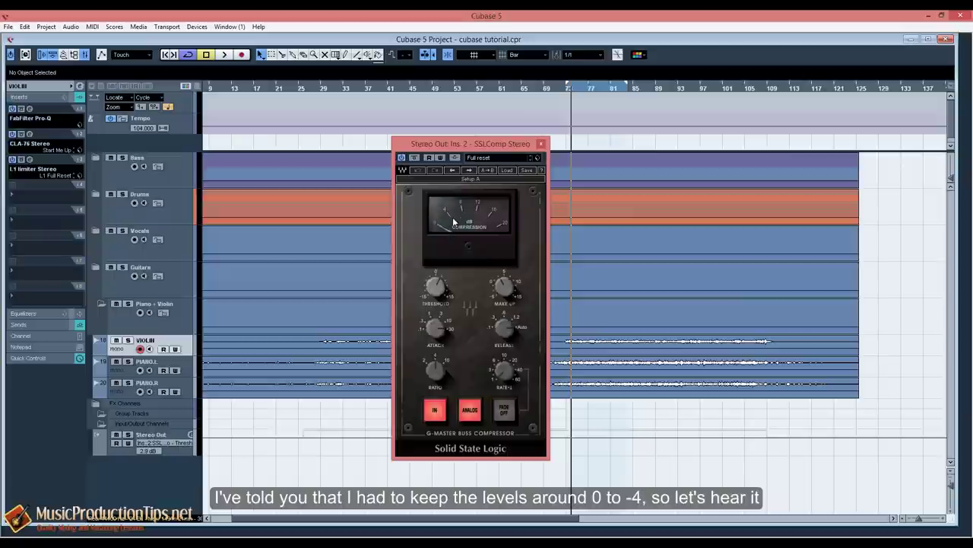
pyautogui.press('F3')
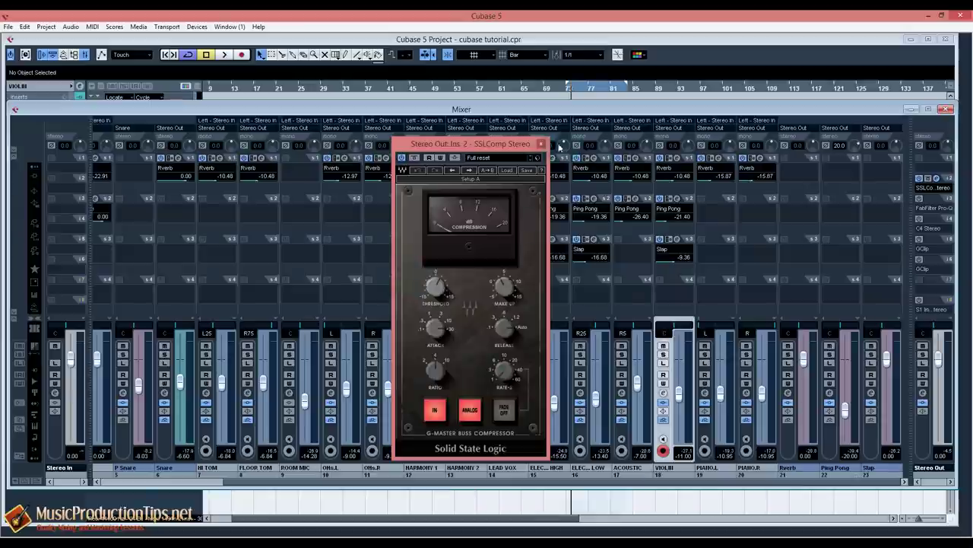
pyautogui.moveTo(526, 143); pyautogui.dragTo(439, 128)
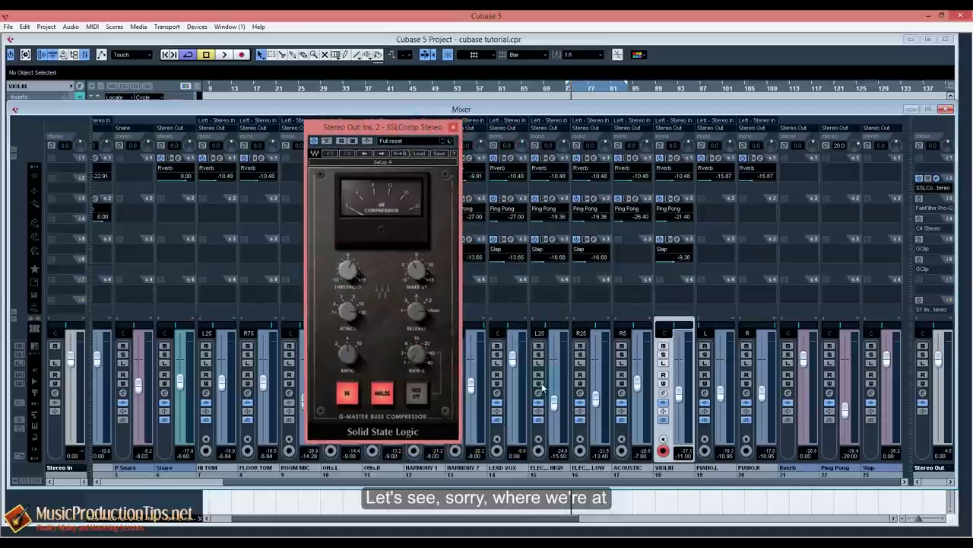
pyautogui.press('space')
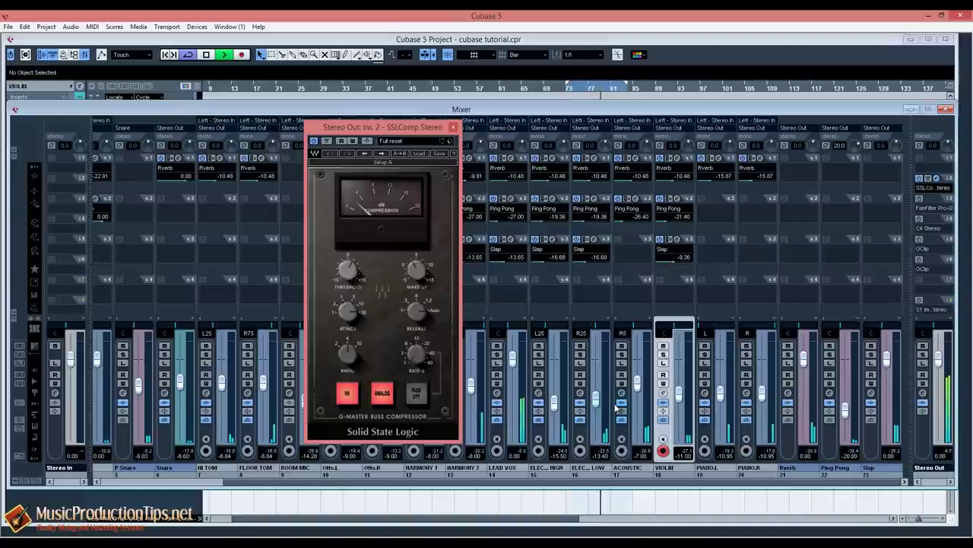
pyautogui.press('space')
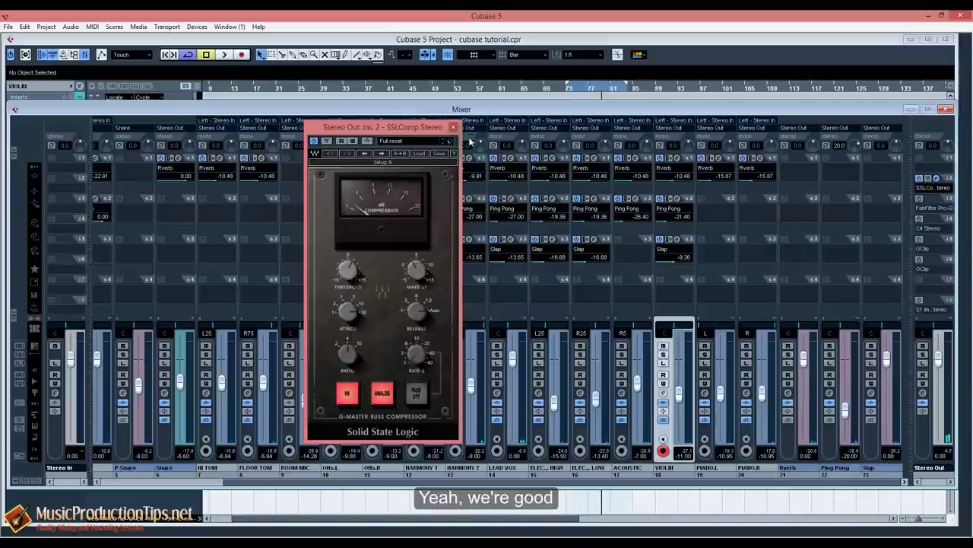
pyautogui.click(453, 127)
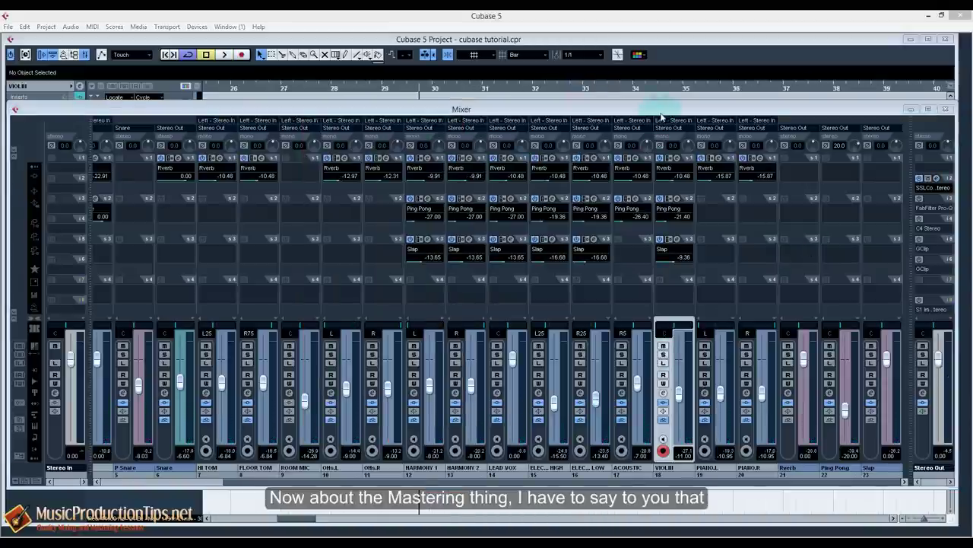
# Show the inserts on all mixer channels and review the SSLComp settings on the Stereo Out.
pyautogui.click(662, 115)
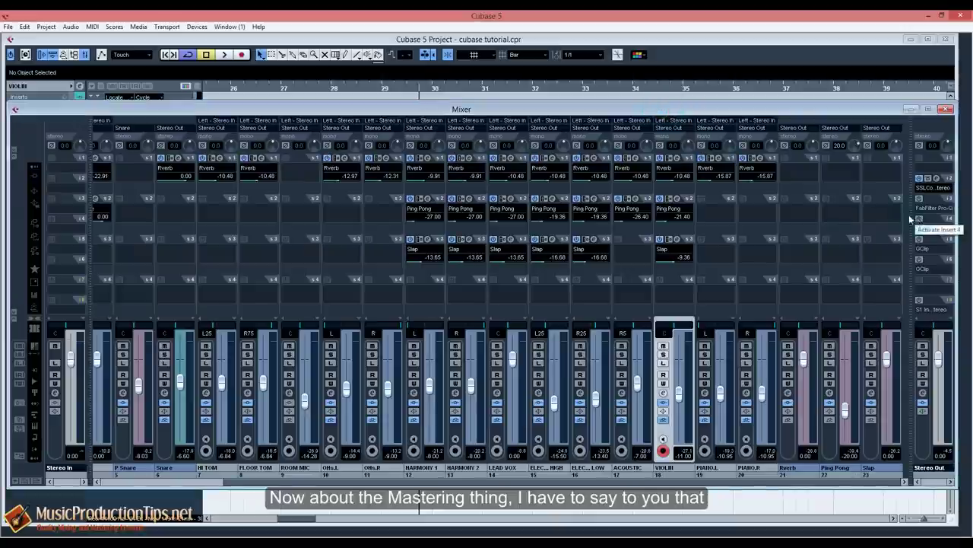
pyautogui.click(34, 180)
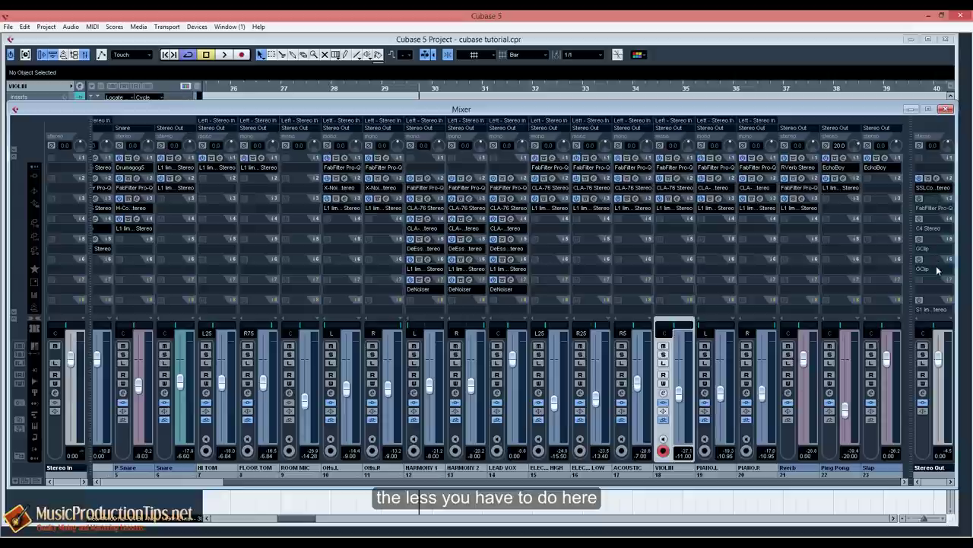
pyautogui.click(937, 182)
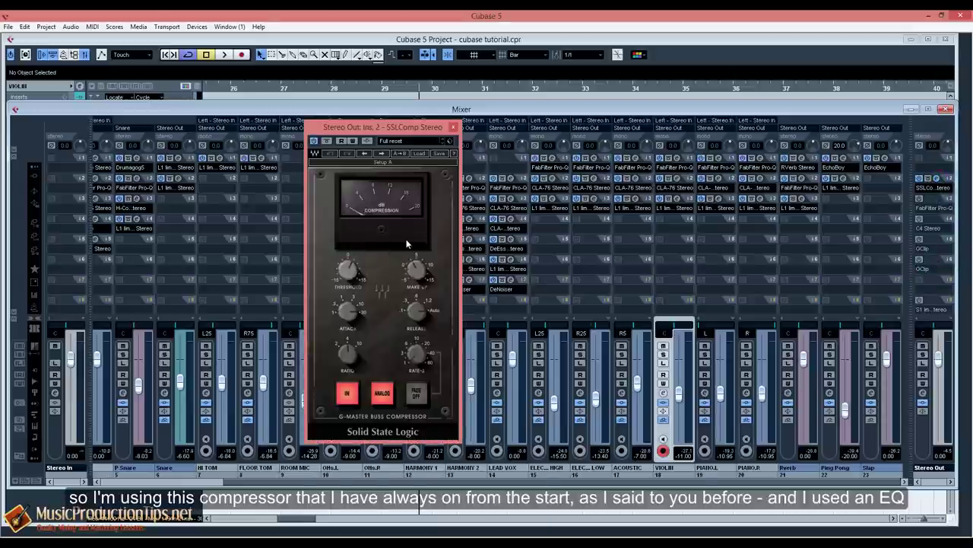
pyautogui.click(454, 127)
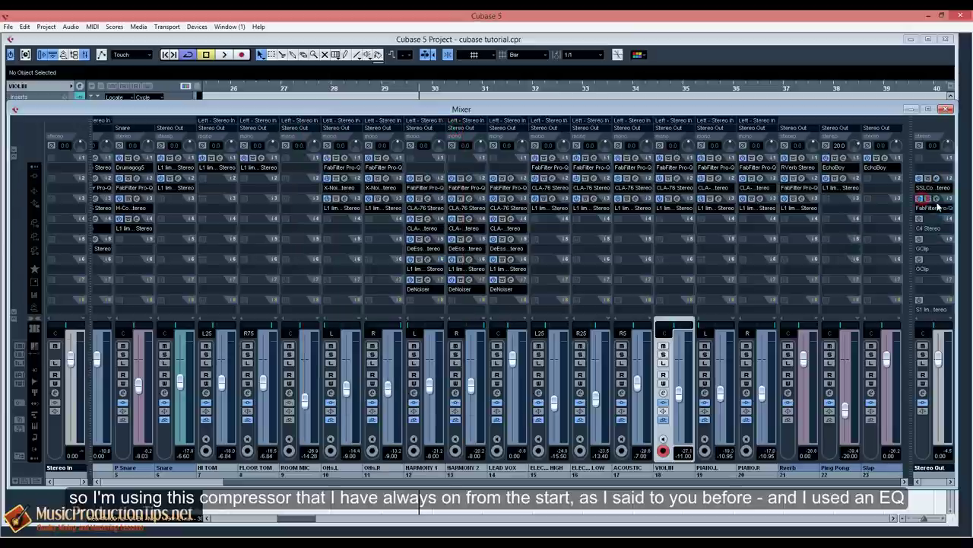
# Activate and open the Stereo Out's FabFilter Pro-Q, set its display range to 12 dB and inspect both EQ bands.
pyautogui.click(934, 206)
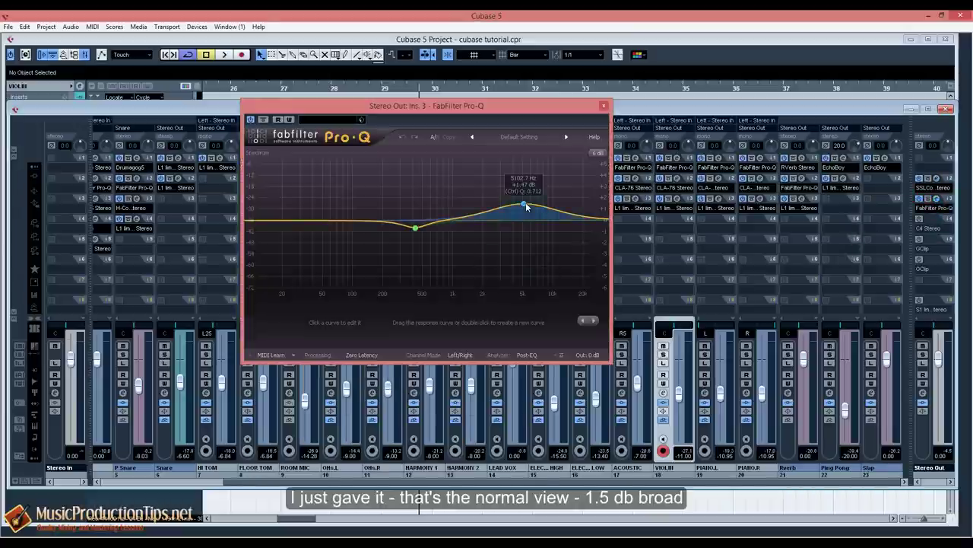
pyautogui.click(597, 153)
pyautogui.click(599, 179)
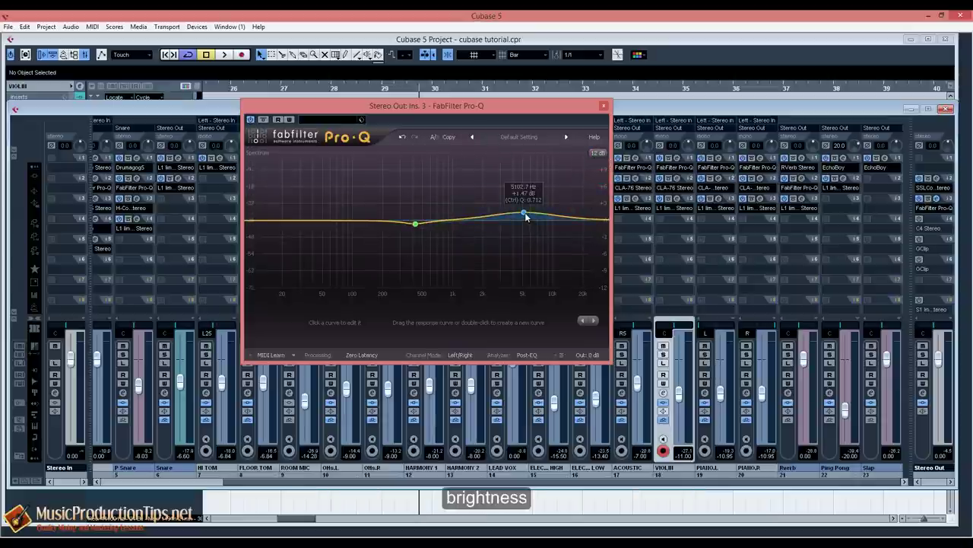
pyautogui.moveTo(415, 225)
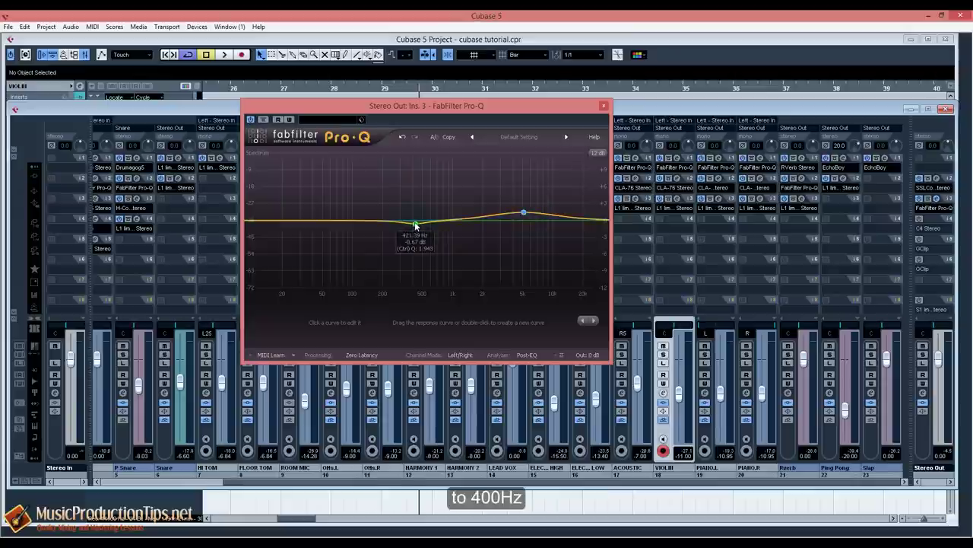
# Inspect the Pro-Q's high band and close it, then activate the Stereo Out's C4 multiband compressor and audition it by playing the mix.
pyautogui.moveTo(525, 215)
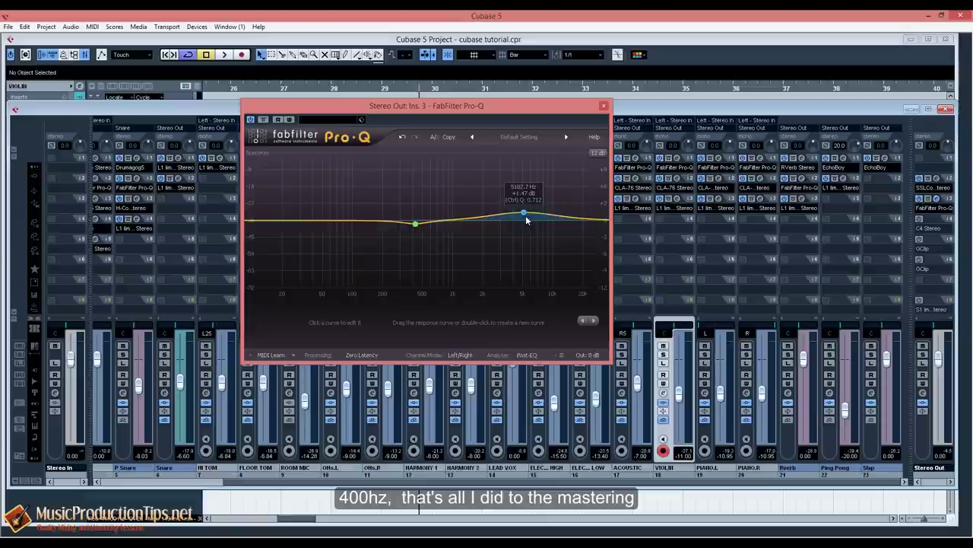
pyautogui.click(604, 105)
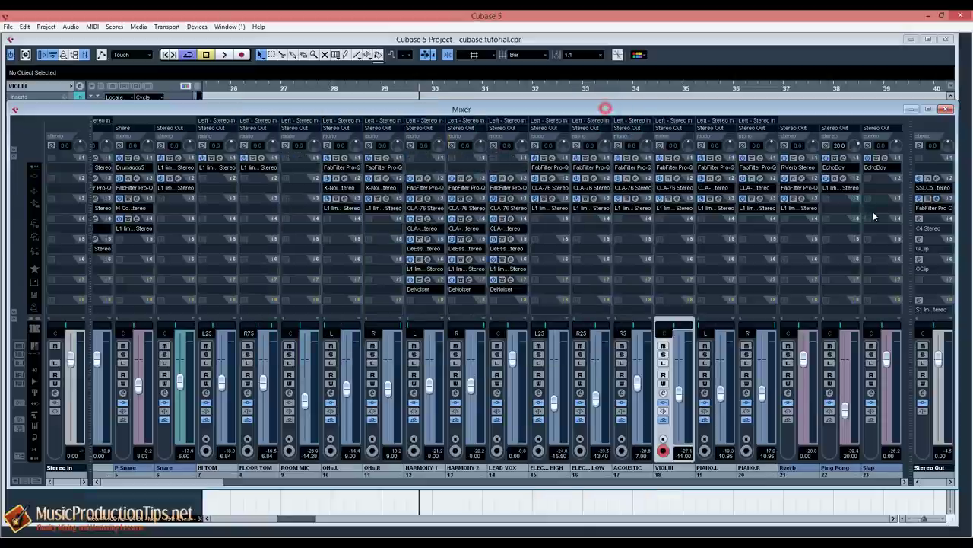
pyautogui.click(934, 227)
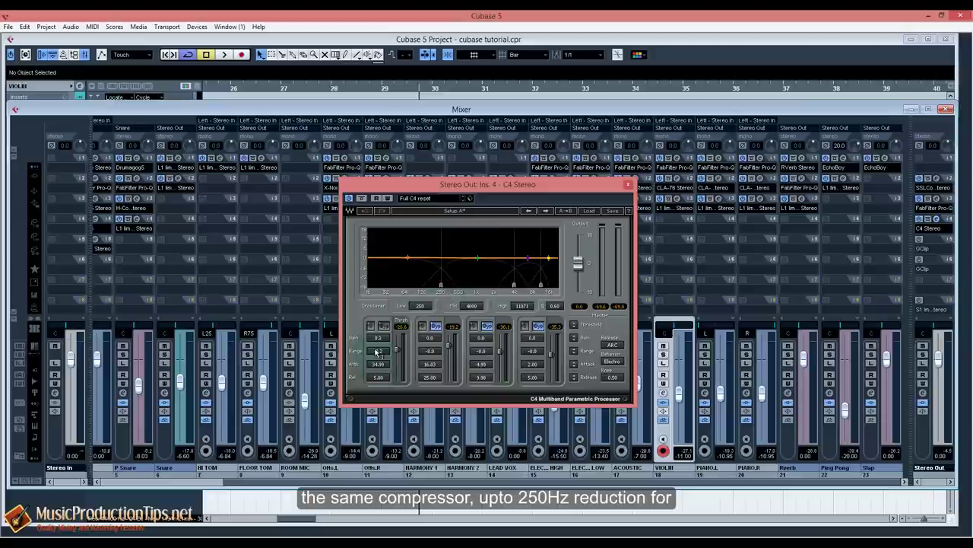
pyautogui.press('space')
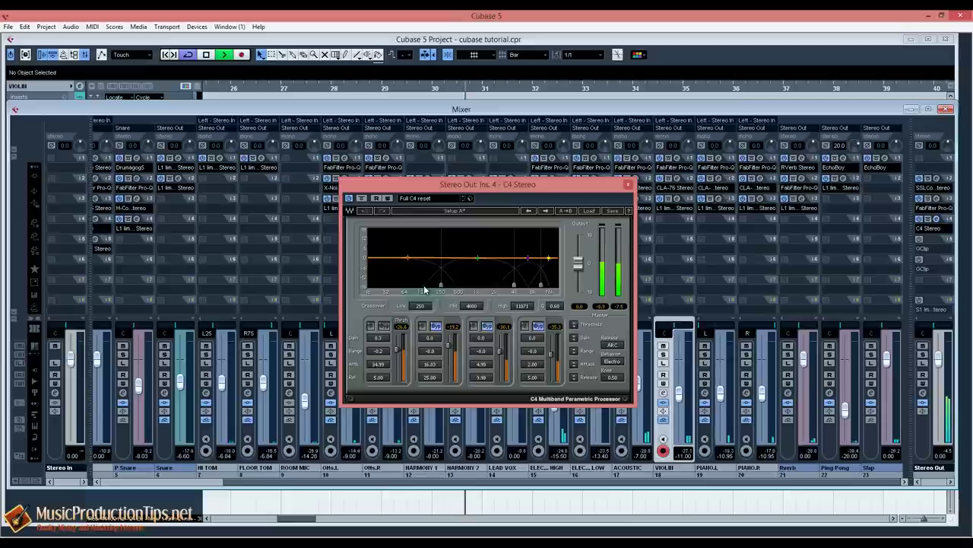
pyautogui.press('space')
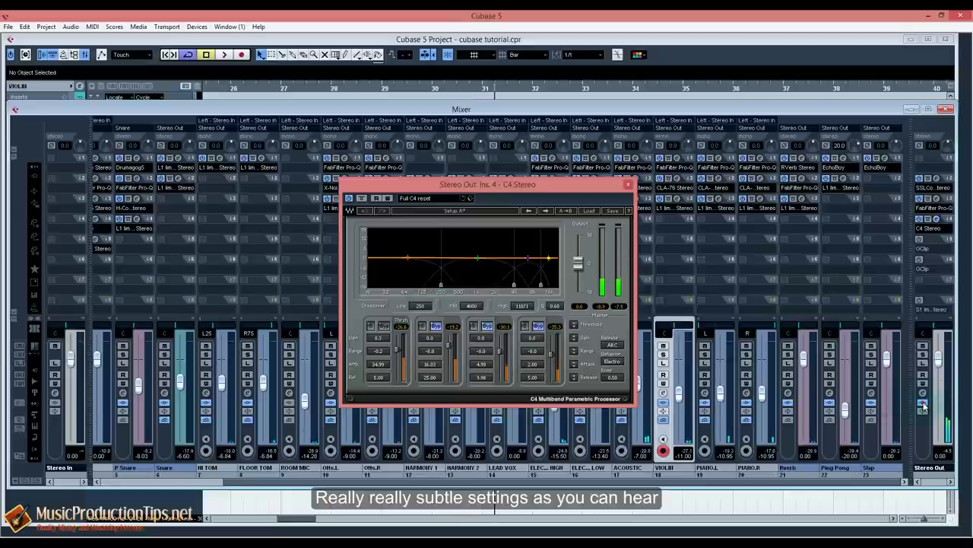
pyautogui.click(923, 403)
pyautogui.press('space')
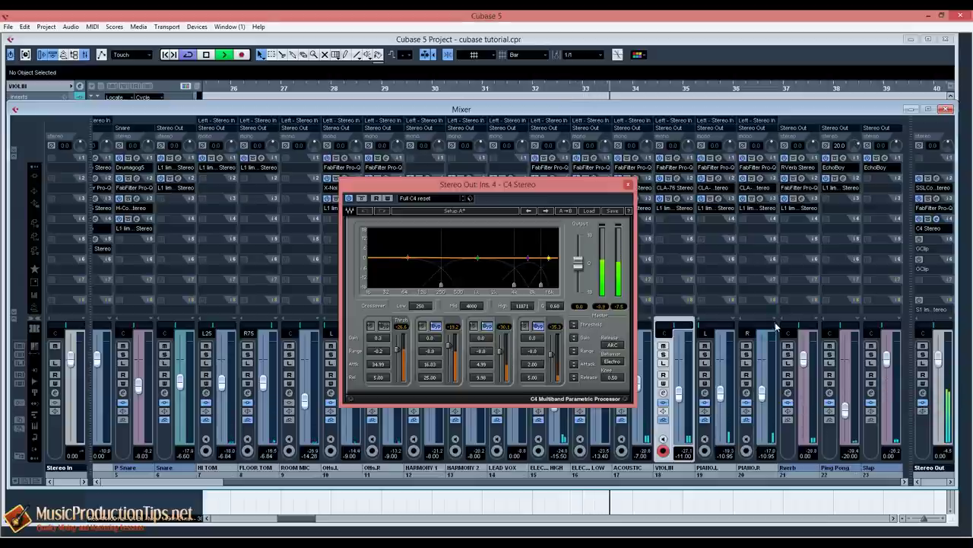
pyautogui.press('space')
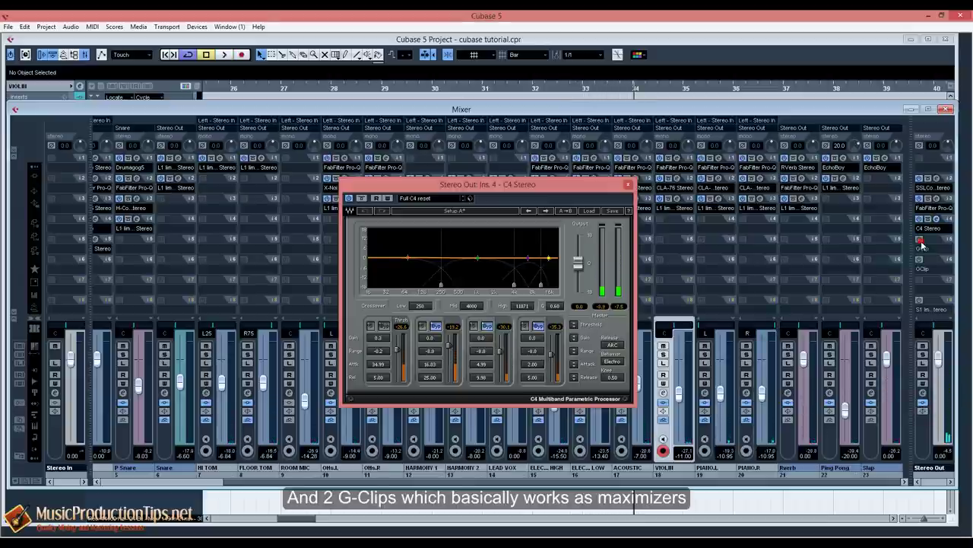
# Activate both GClip inserts on the Stereo Out, review their settings with brief playback, and close the open plug-in editors.
pyautogui.click(940, 245)
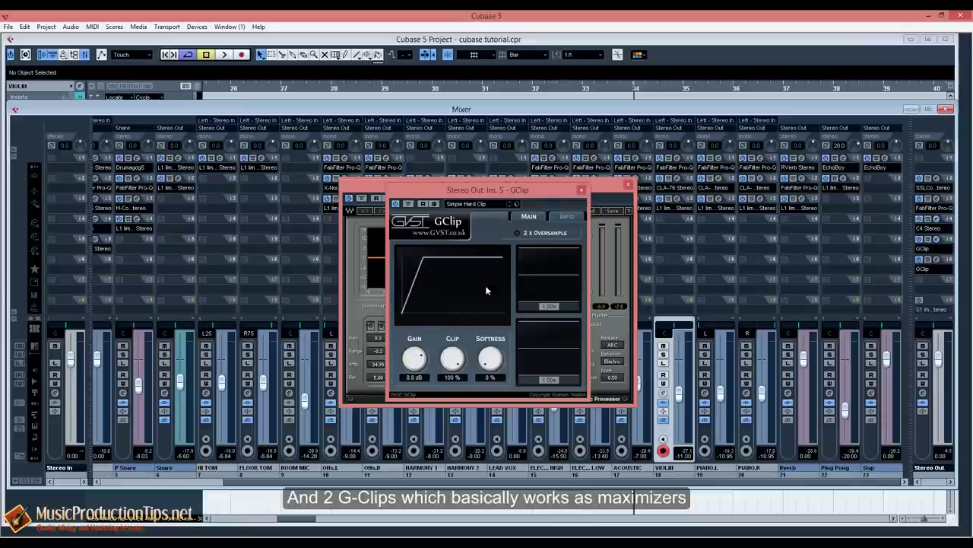
pyautogui.click(582, 190)
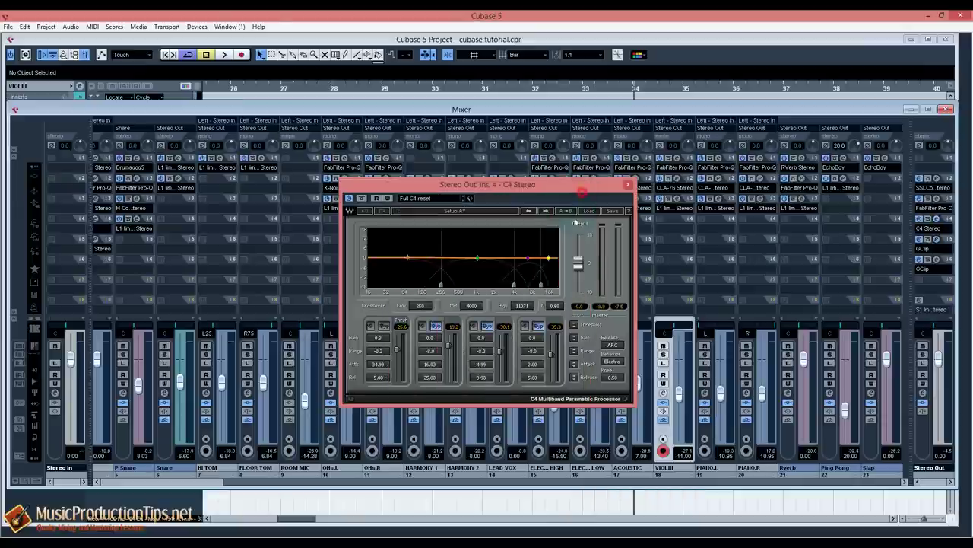
pyautogui.click(940, 260)
pyautogui.press('space')
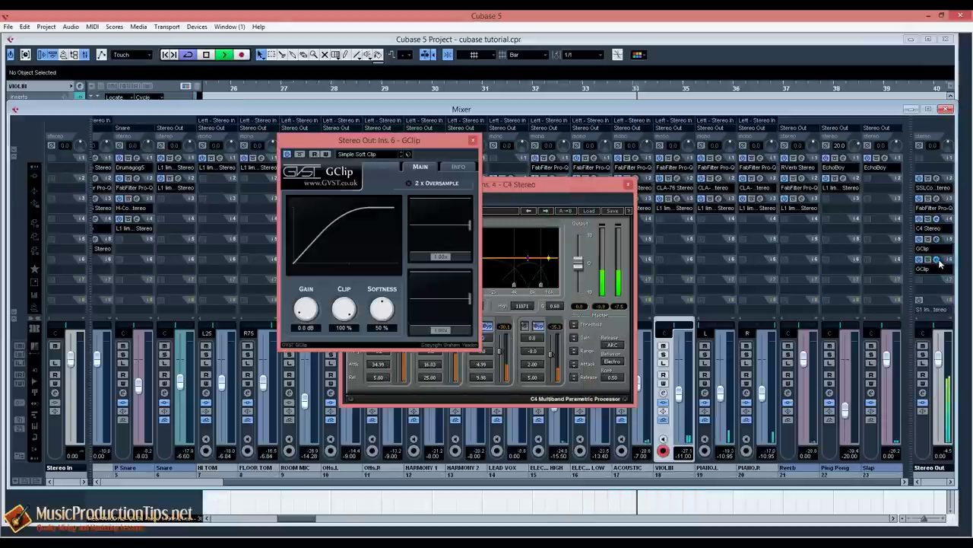
pyautogui.press('space')
pyautogui.click(472, 140)
pyautogui.click(628, 184)
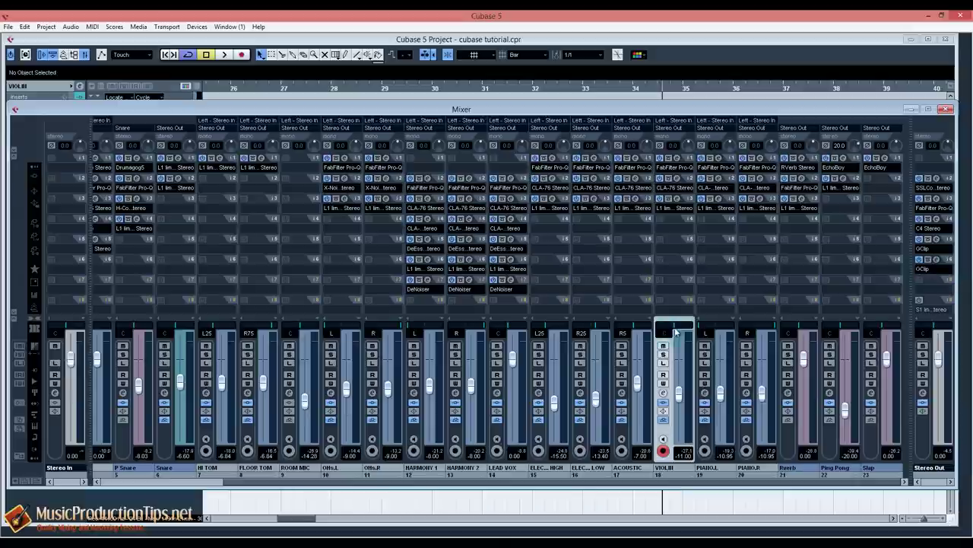
# View the BASS channel's CLA-76 and the LEAD VOX channel's fourth insert, closing each editor.
pyautogui.hscroll(-4, 669, 487)
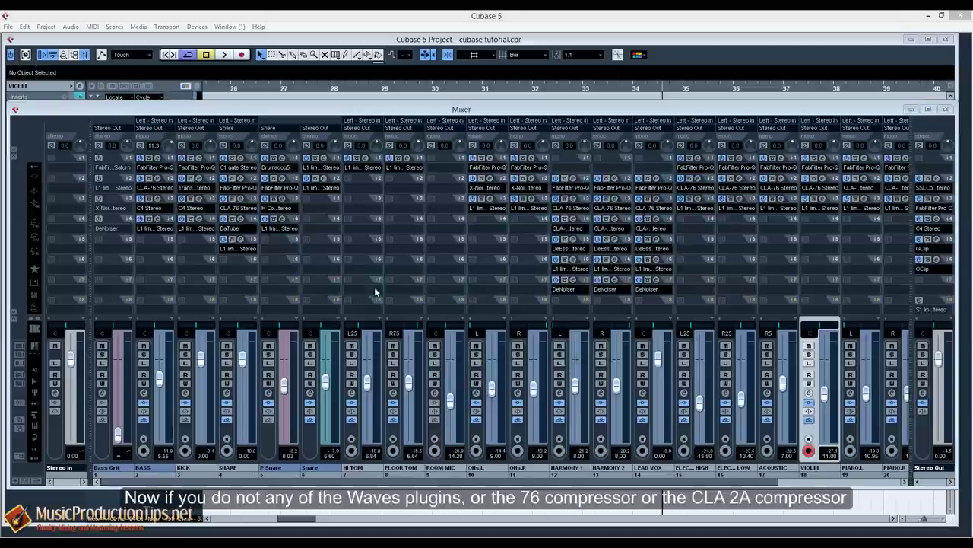
pyautogui.click(159, 182)
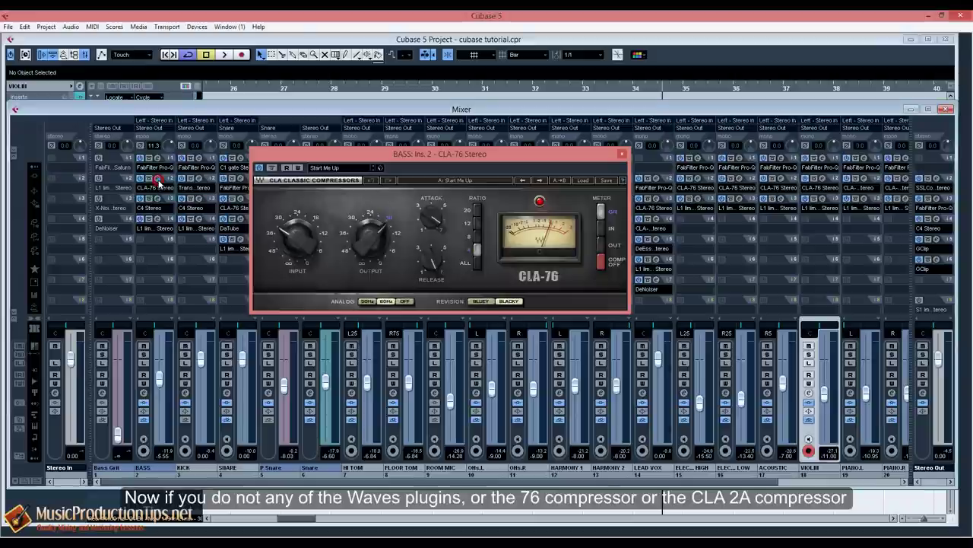
pyautogui.click(617, 155)
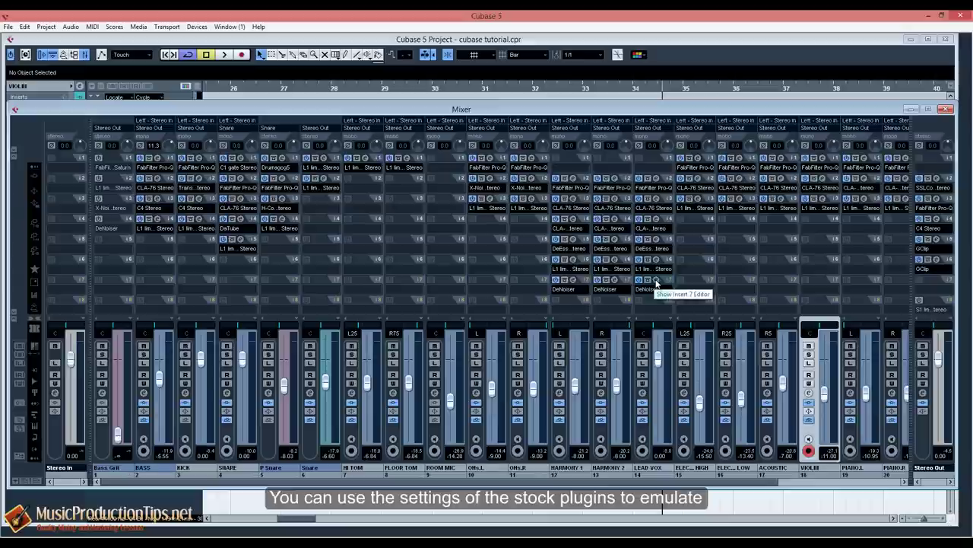
pyautogui.click(660, 224)
pyautogui.click(912, 158)
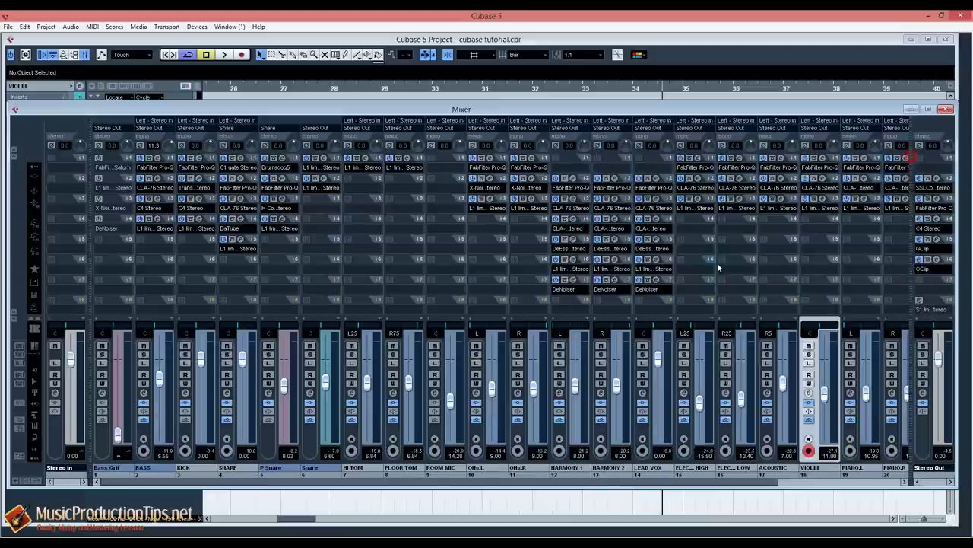
# Insert the stock Compressor in slot 5 of the ELECTRIC LOW channel and place it beside the BASS channel's CLA-76 for comparison.
pyautogui.click(734, 250)
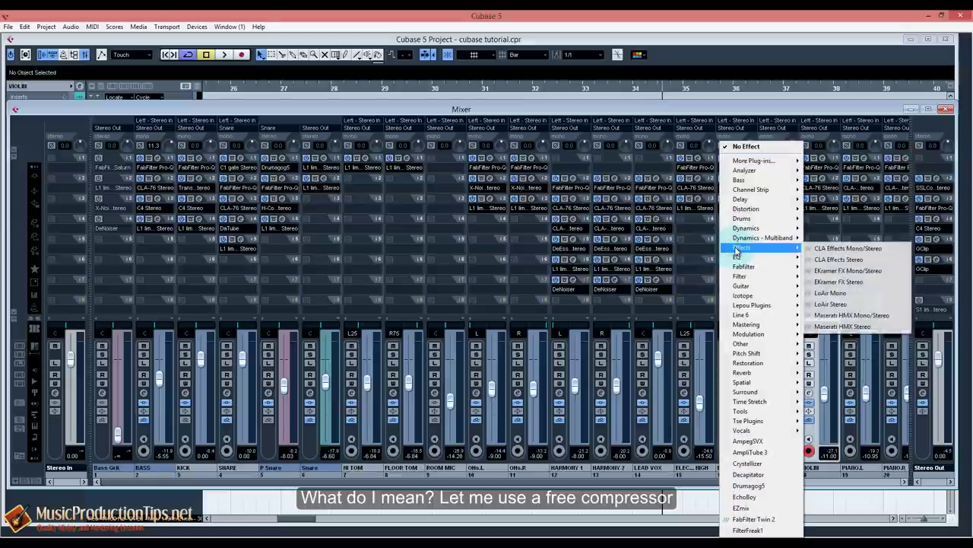
pyautogui.moveTo(750, 228)
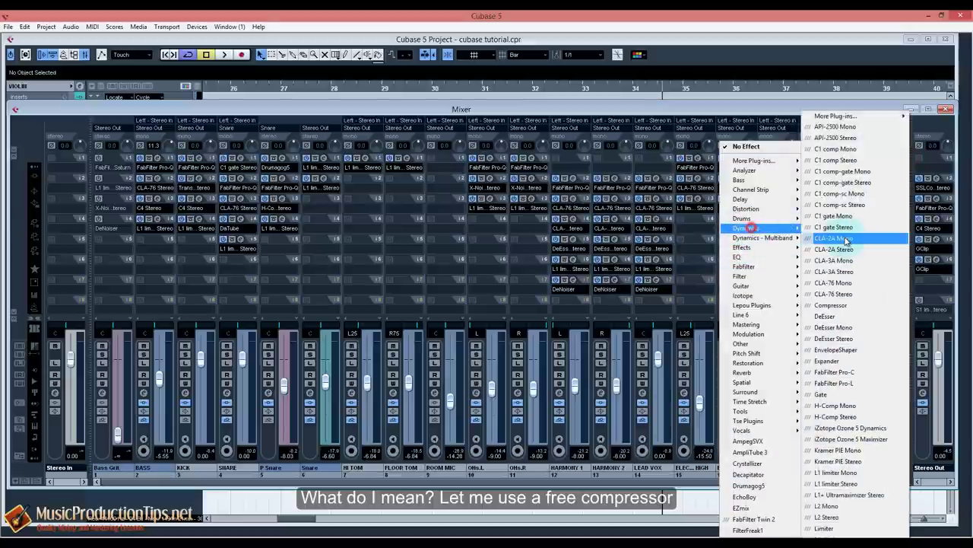
pyautogui.click(837, 305)
pyautogui.moveTo(428, 173); pyautogui.dragTo(562, 171)
pyautogui.click(159, 181)
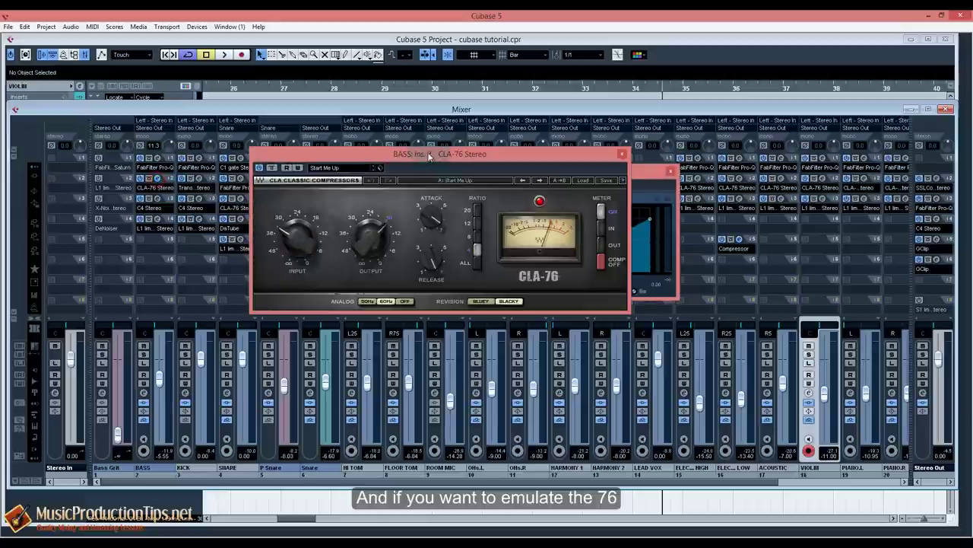
pyautogui.moveTo(416, 156); pyautogui.dragTo(245, 143)
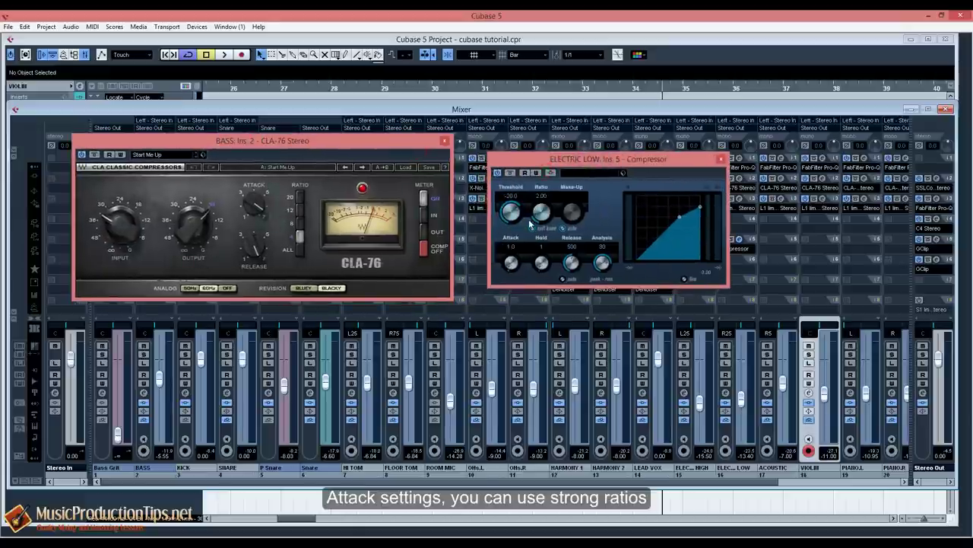
# Set the ELECTRIC LOW Compressor to ratio 3.40, attack 1.5 and release 79 with auto release off, imitating the CLA-76.
pyautogui.moveTo(543, 216); pyautogui.dragTo(543, 207)
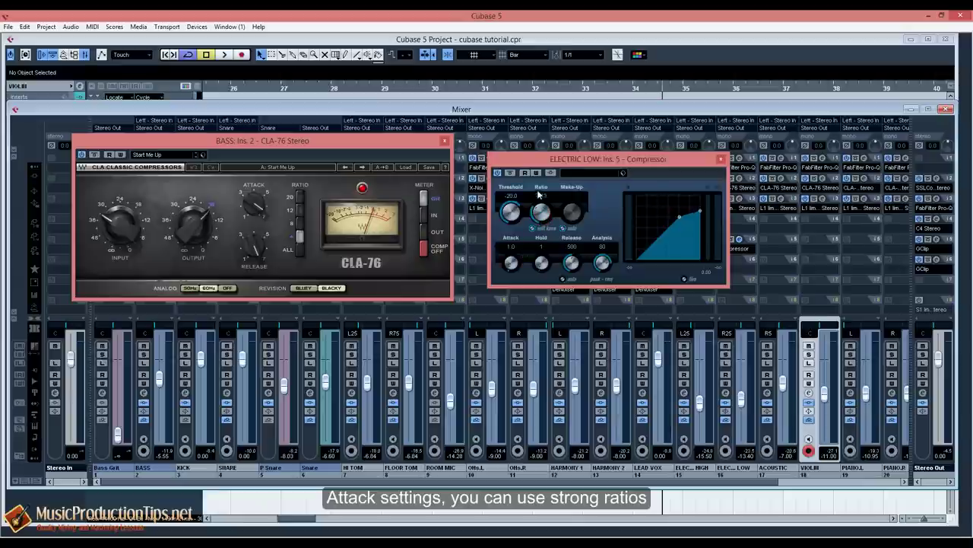
pyautogui.moveTo(511, 266); pyautogui.dragTo(512, 262)
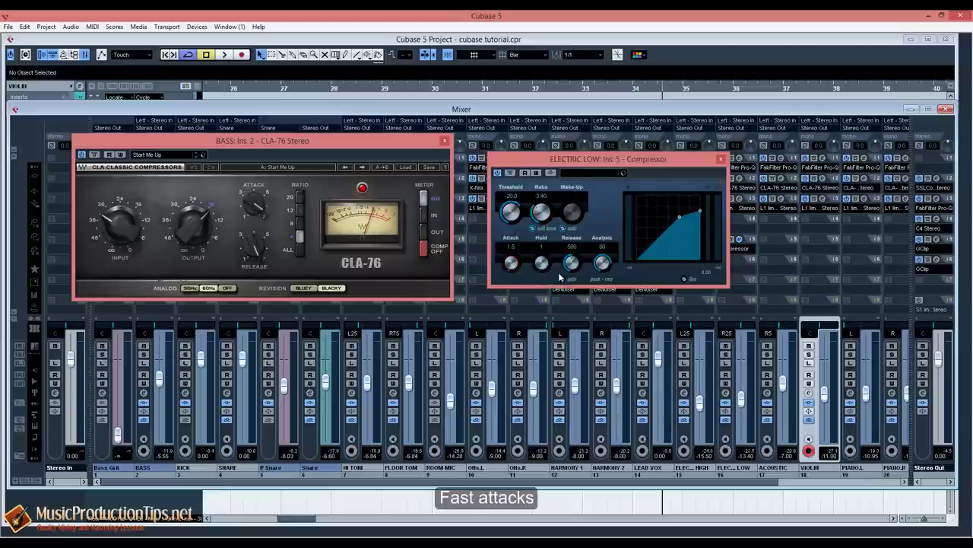
pyautogui.click(563, 279)
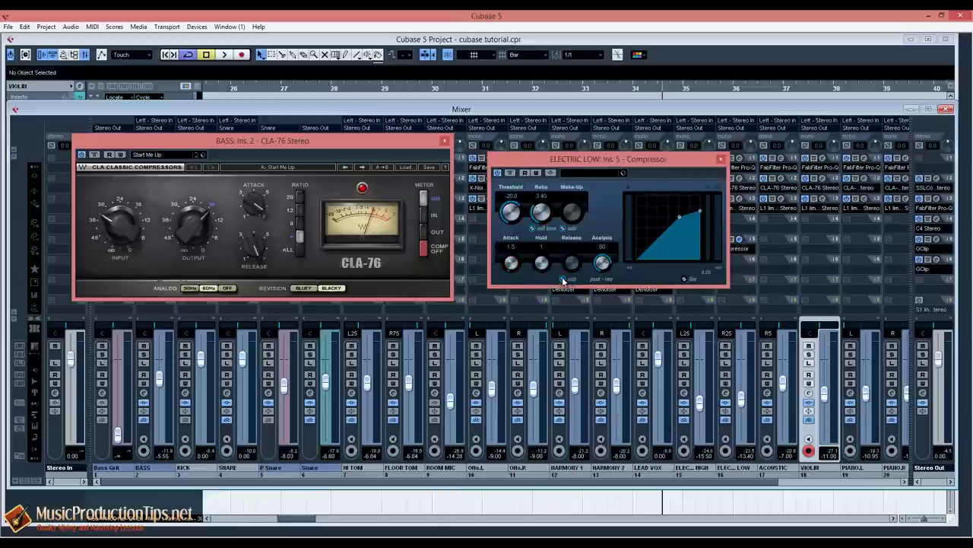
pyautogui.click(562, 280)
pyautogui.moveTo(571, 266); pyautogui.dragTo(572, 272)
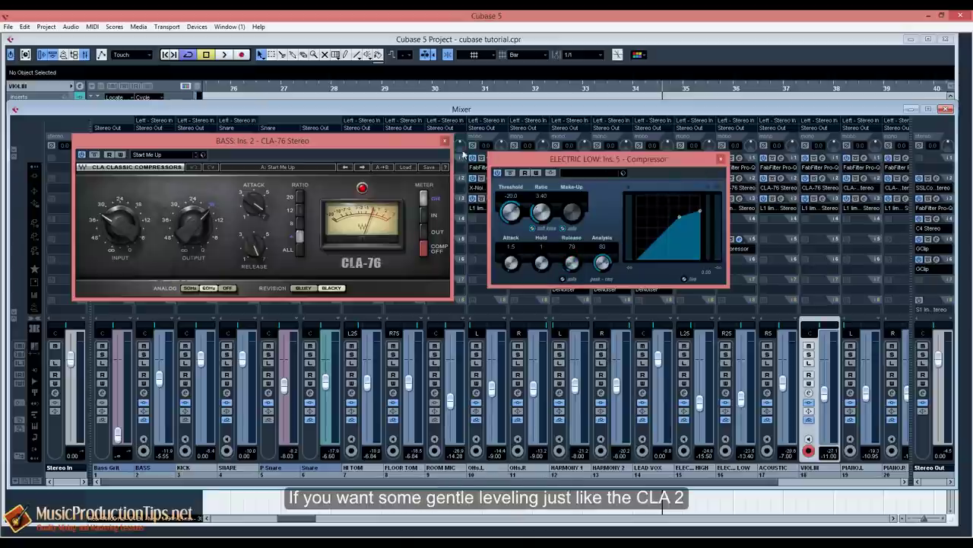
# Close the CLA-76 and open the LEAD VOX channel's CLA-2A beside the ELECTRIC LOW Compressor for comparison.
pyautogui.click(444, 141)
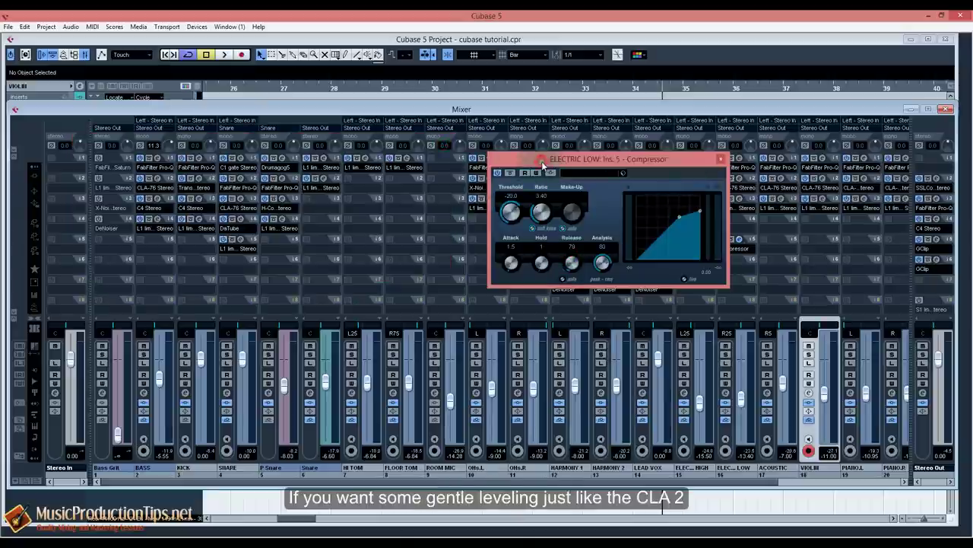
pyautogui.moveTo(538, 160); pyautogui.dragTo(694, 269)
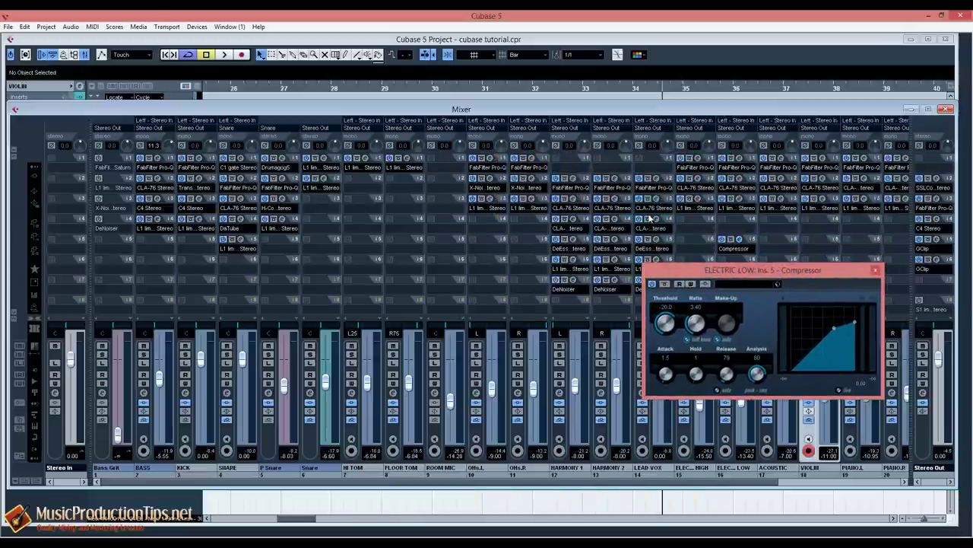
pyautogui.click(652, 218)
pyautogui.moveTo(653, 156); pyautogui.dragTo(288, 175)
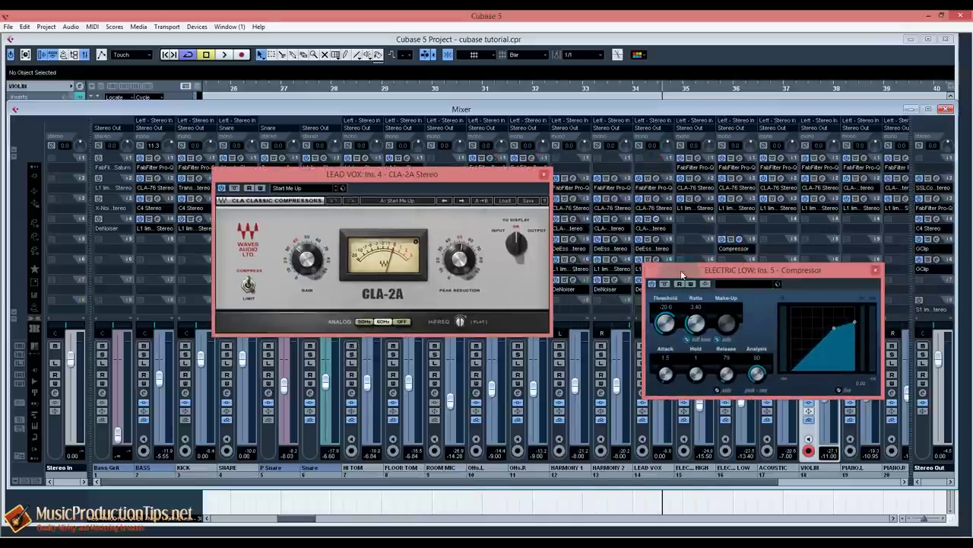
pyautogui.moveTo(682, 276); pyautogui.dragTo(602, 214)
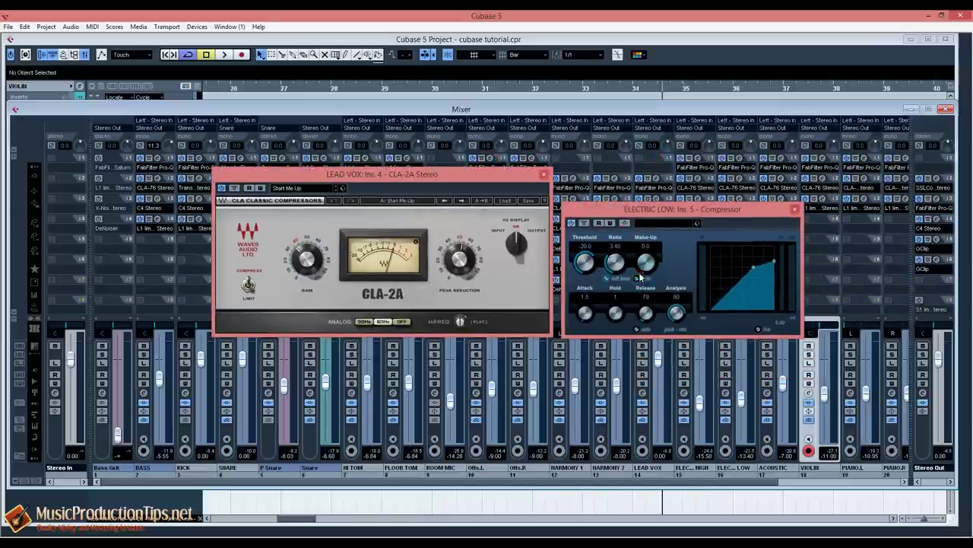
pyautogui.moveTo(659, 210); pyautogui.dragTo(668, 199)
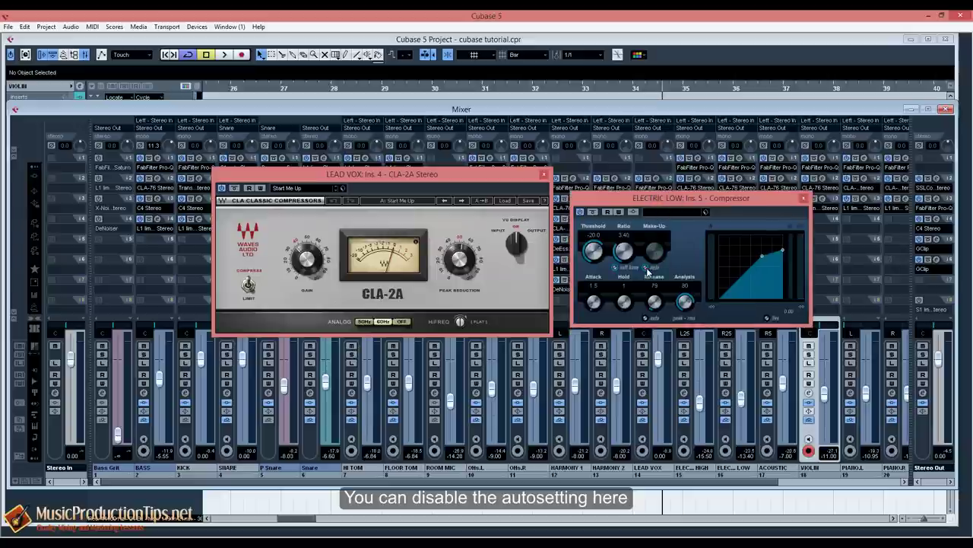
# Set the ELECTRIC LOW Compressor to ratio 3.22, attack 11.0 and release 198 with a soft knee for CLA-2A-style leveling.
pyautogui.click(645, 318)
pyautogui.click(645, 318)
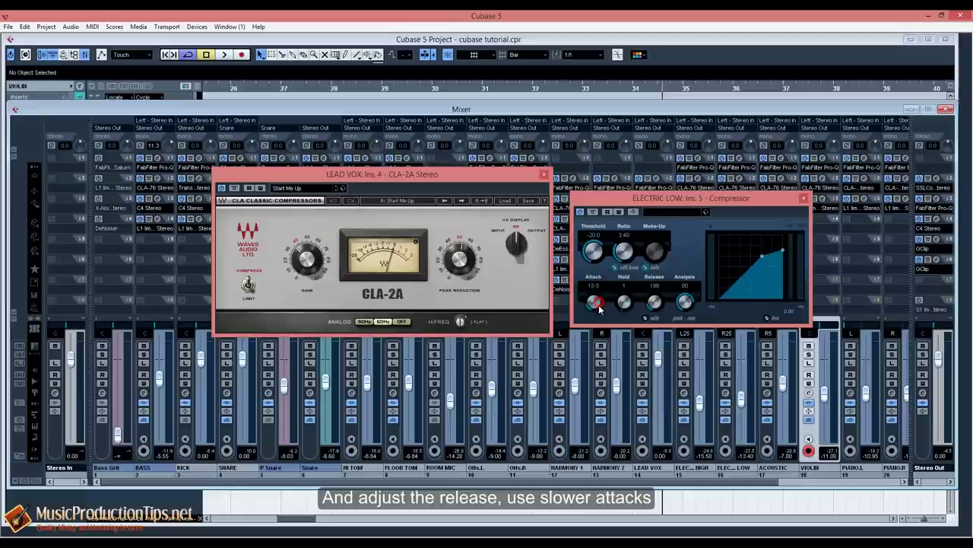
pyautogui.moveTo(599, 307); pyautogui.dragTo(597, 313)
pyautogui.moveTo(636, 204); pyautogui.dragTo(636, 197)
pyautogui.moveTo(621, 249); pyautogui.dragTo(619, 265)
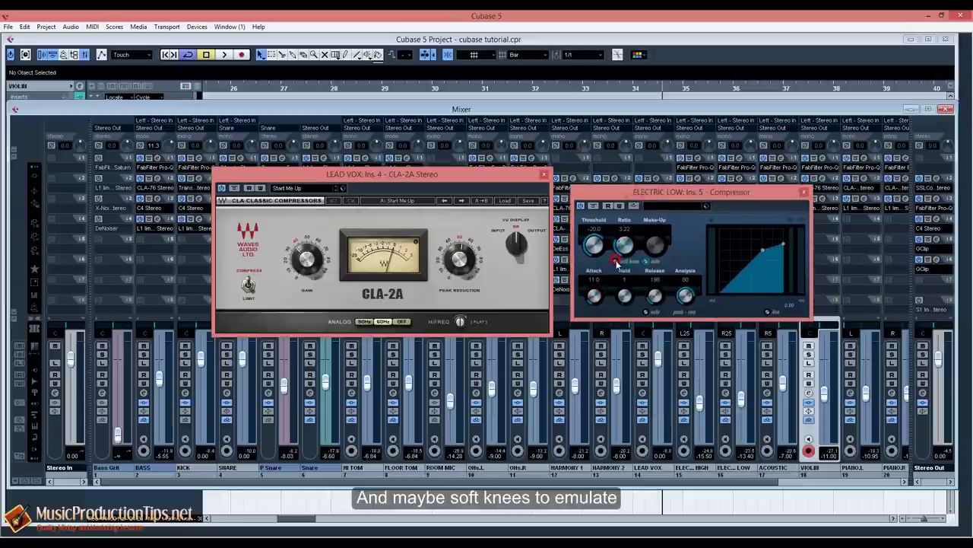
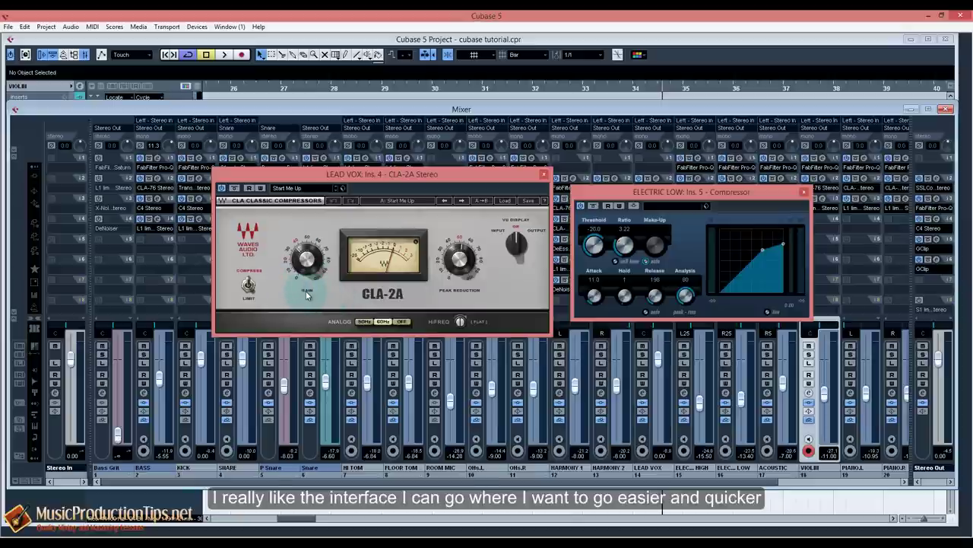
# Close both compressor editors and open the BASS channel's FabFilter Pro-Q to view its EQ curve.
pyautogui.click(803, 192)
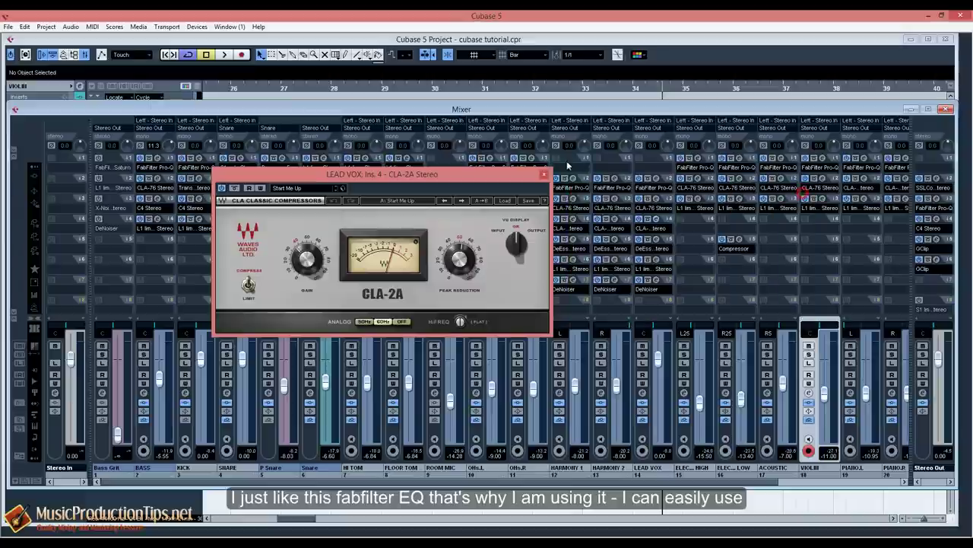
pyautogui.click(544, 175)
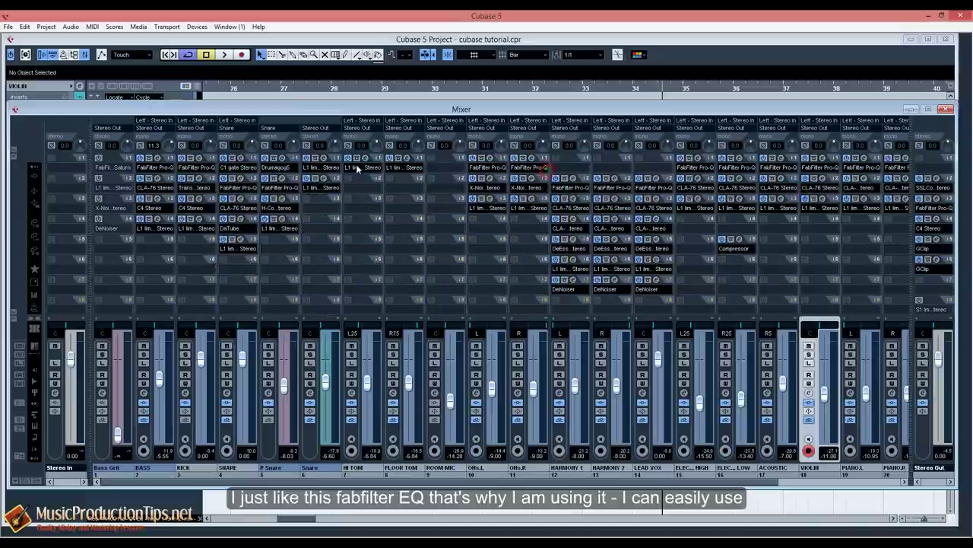
pyautogui.click(160, 161)
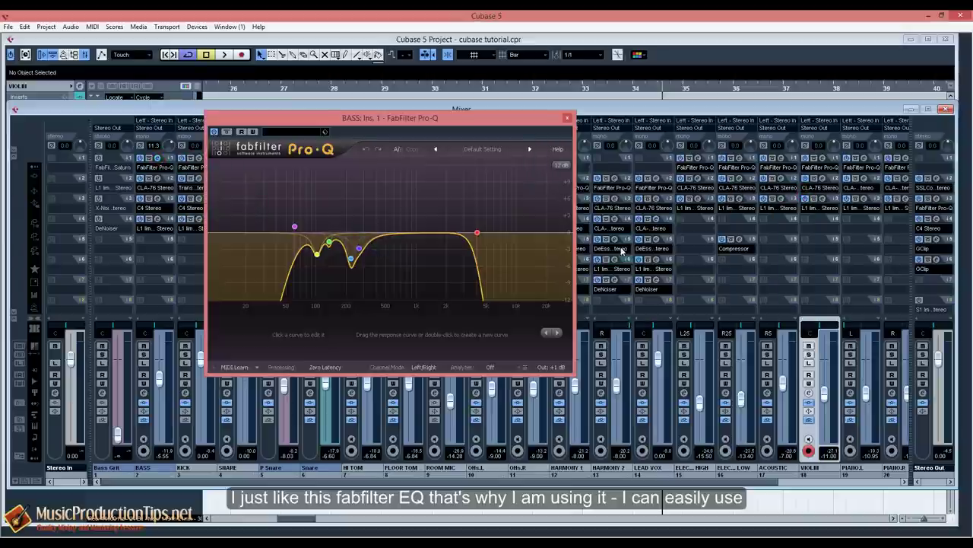
pyautogui.moveTo(444, 122); pyautogui.dragTo(521, 131)
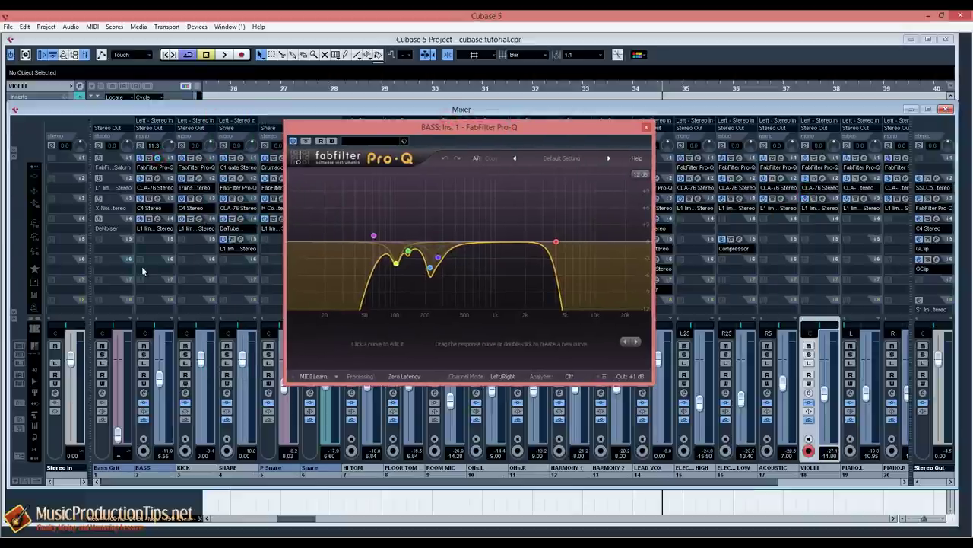
# Load the GEQ-30 graphic equalizer into the ELECTRIC LOW channel's sixth insert slot.
pyautogui.click(738, 270)
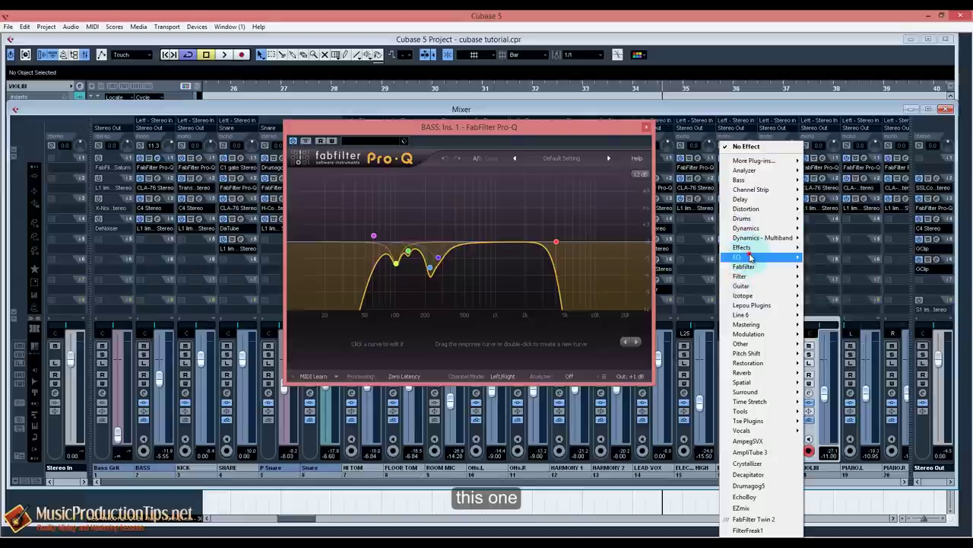
pyautogui.moveTo(749, 258)
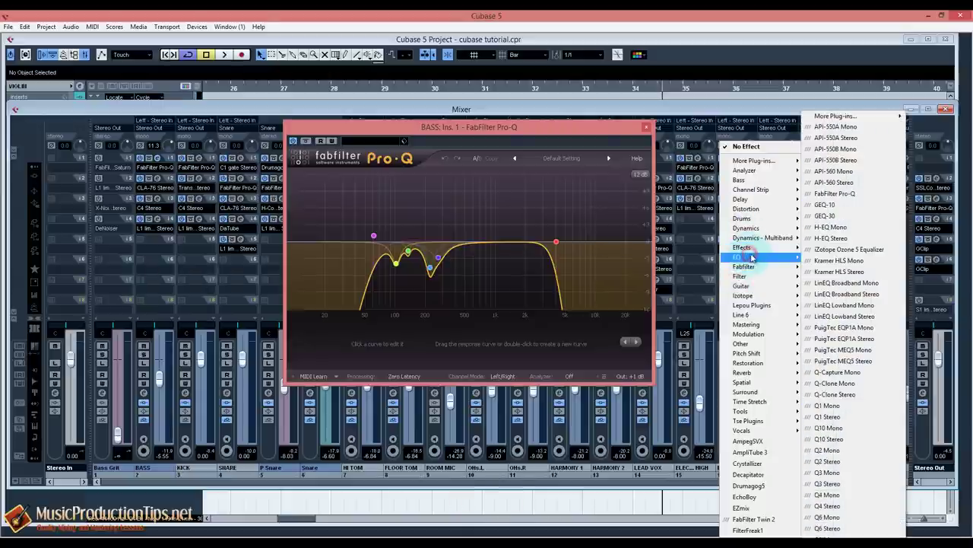
pyautogui.click(868, 219)
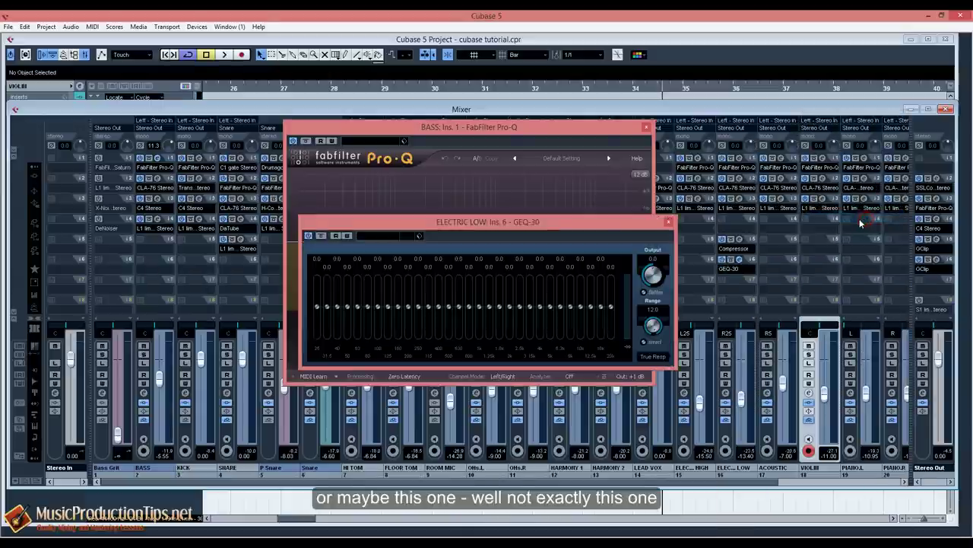
# Replace the ELECTRIC LOW GEQ-30 with Q10 Stereo, place it beside the BASS Pro-Q, and set its third band's frequency to 137.
pyautogui.click(740, 274)
pyautogui.moveTo(766, 280)
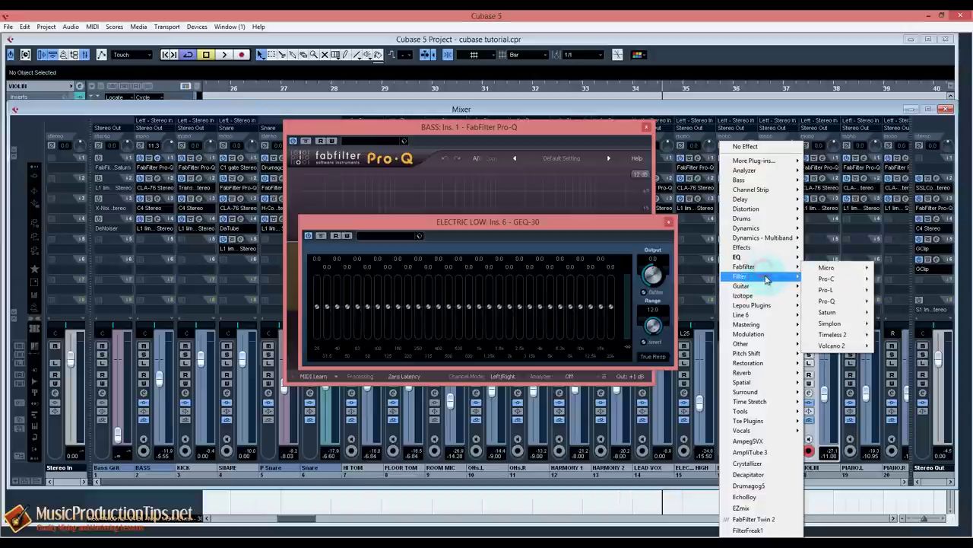
pyautogui.moveTo(750, 257)
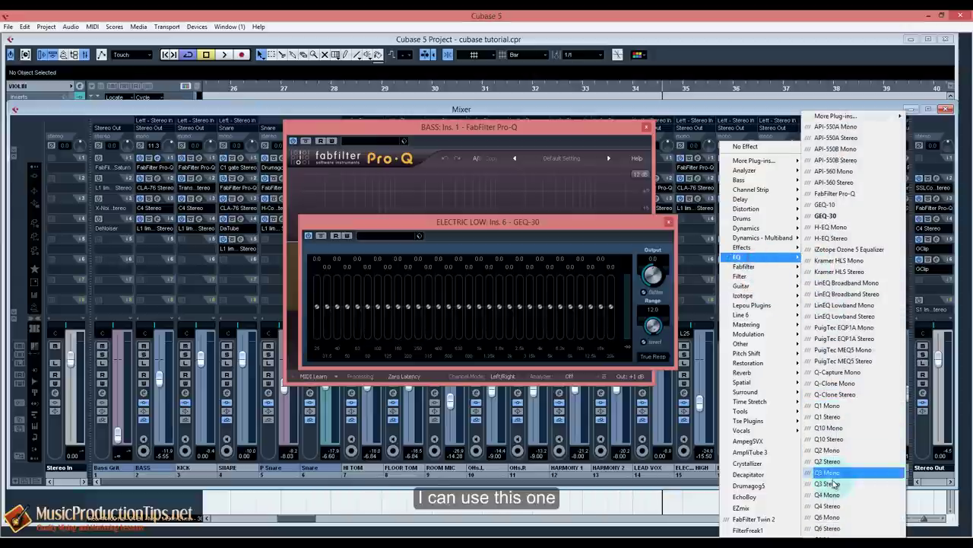
pyautogui.click(834, 440)
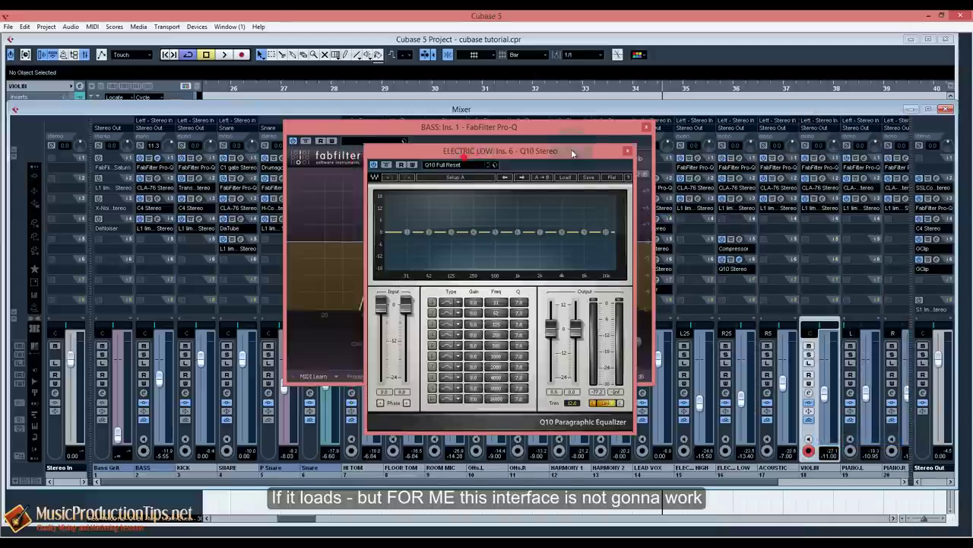
pyautogui.moveTo(573, 155); pyautogui.dragTo(772, 151)
pyautogui.moveTo(414, 128); pyautogui.dragTo(288, 129)
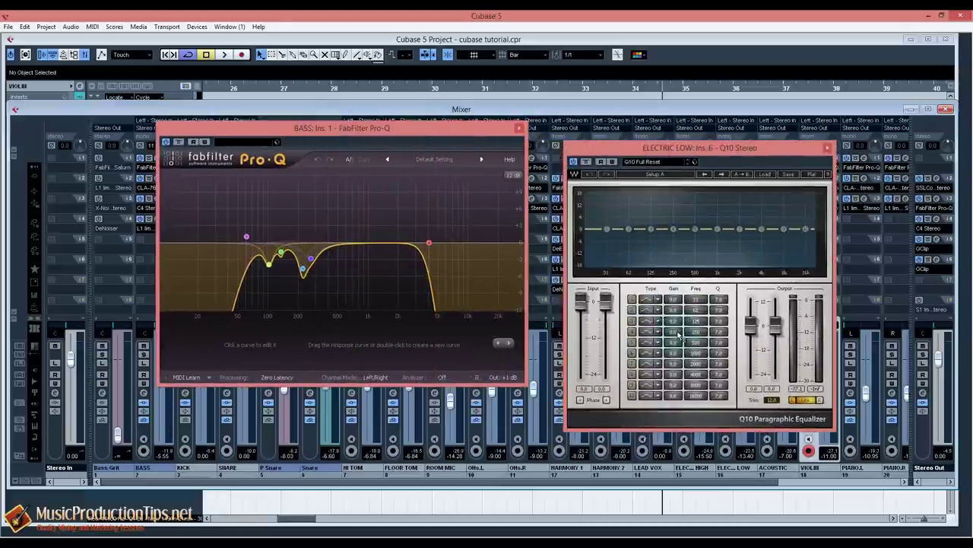
pyautogui.moveTo(698, 320); pyautogui.dragTo(704, 322)
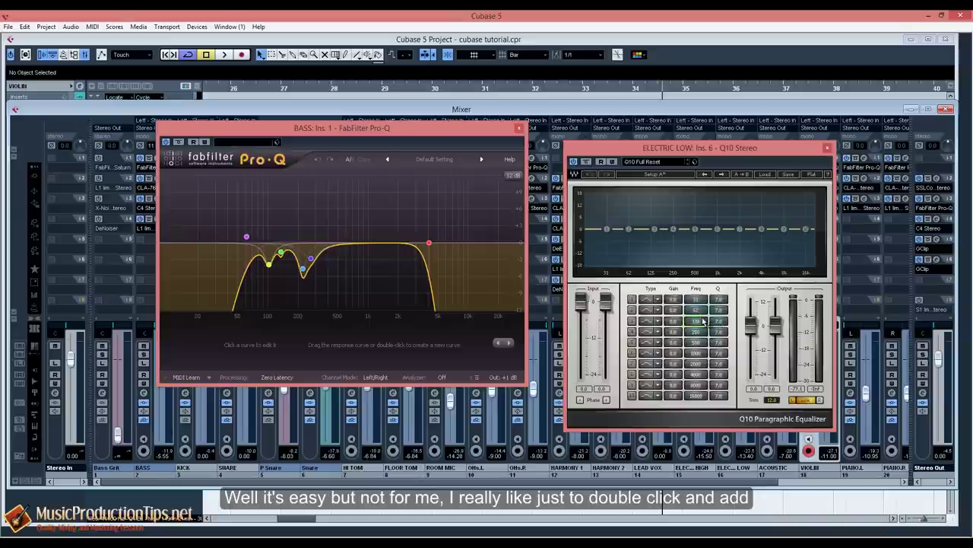
# Add three boosted bands to the BASS Pro-Q curve, adjust the last band's Q, and close both EQ editors.
pyautogui.doubleClick(356, 245)
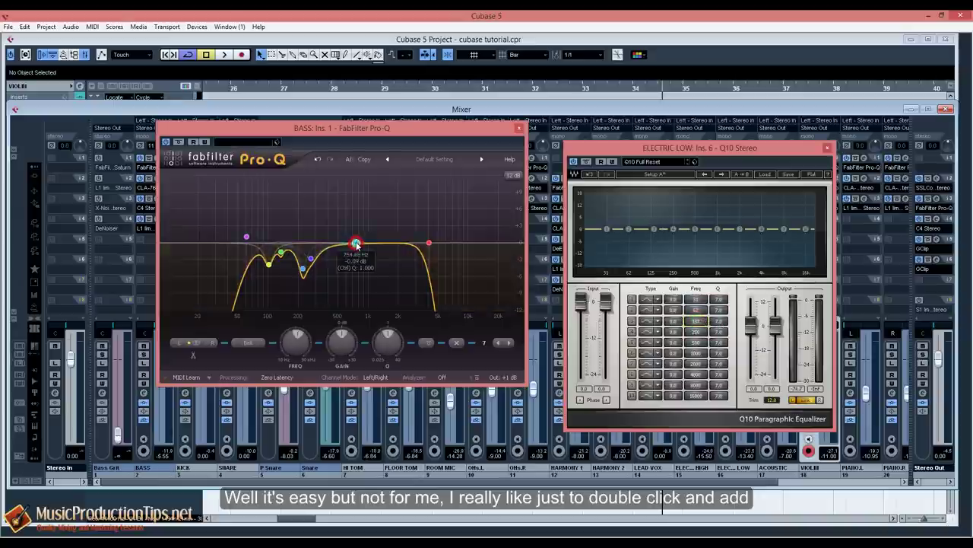
pyautogui.moveTo(355, 245); pyautogui.dragTo(350, 219)
pyautogui.doubleClick(426, 242)
pyautogui.moveTo(426, 242); pyautogui.dragTo(432, 206)
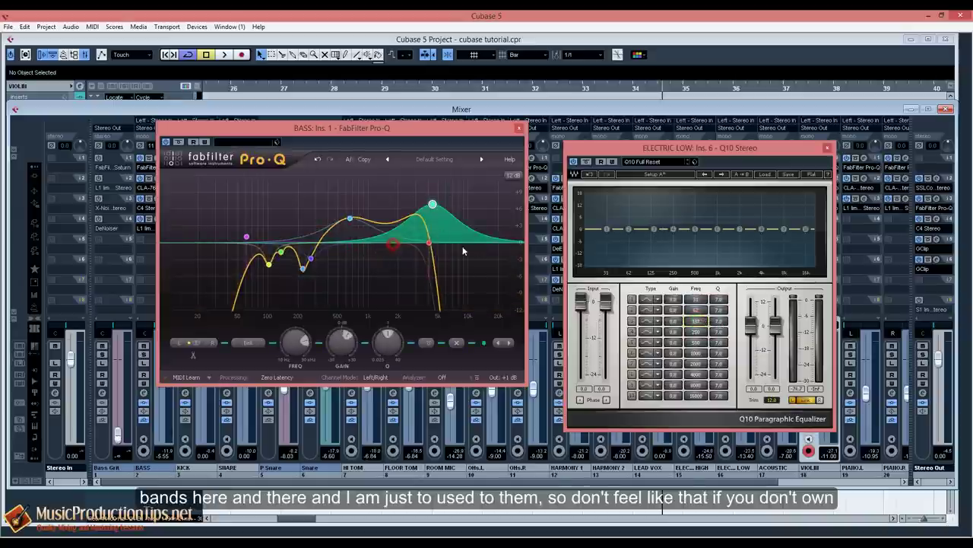
pyautogui.doubleClick(459, 243)
pyautogui.moveTo(459, 244); pyautogui.dragTo(411, 207)
pyautogui.moveTo(388, 342); pyautogui.dragTo(394, 315)
pyautogui.click(518, 128)
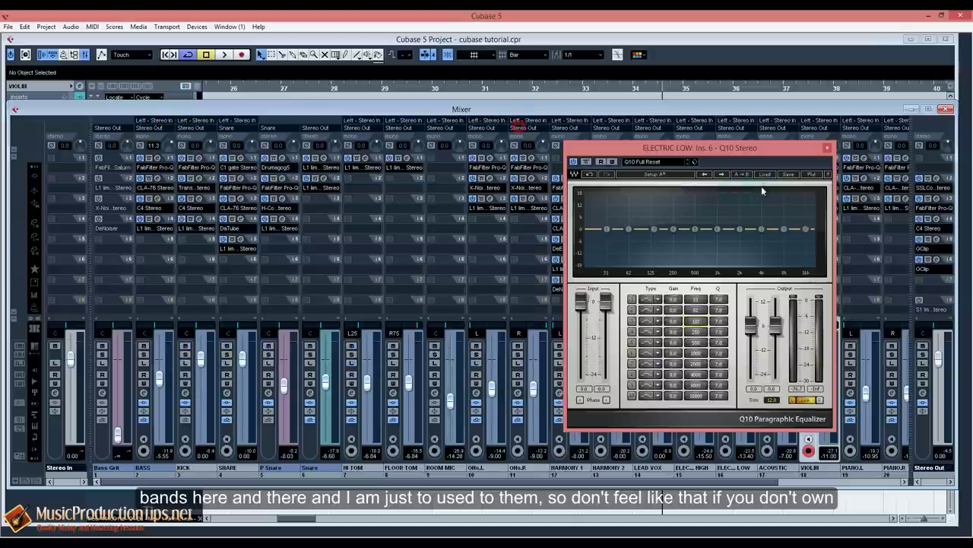
pyautogui.click(827, 148)
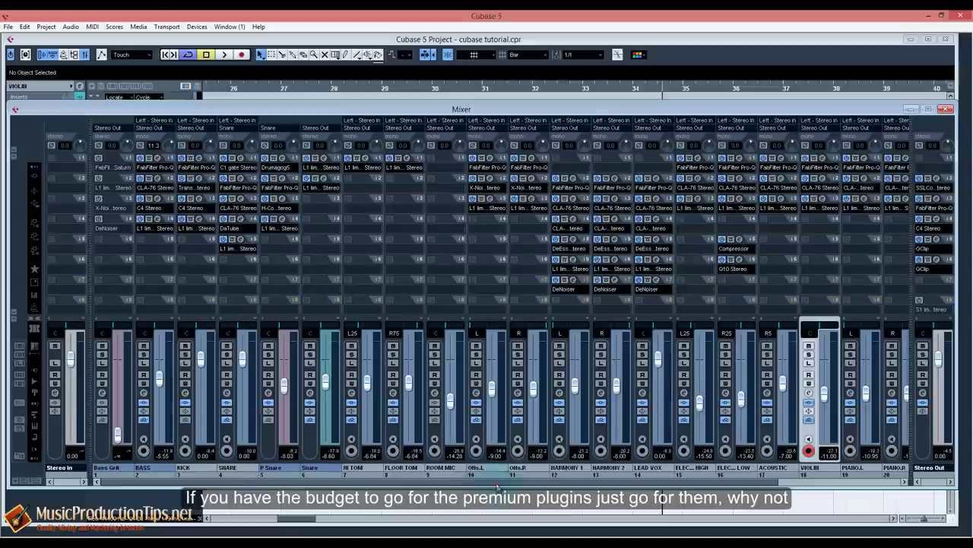
# Reopen the Q10 Stereo editor on the ELECTRIC LOW channel for another look, then close it.
pyautogui.moveTo(498, 484); pyautogui.dragTo(589, 483)
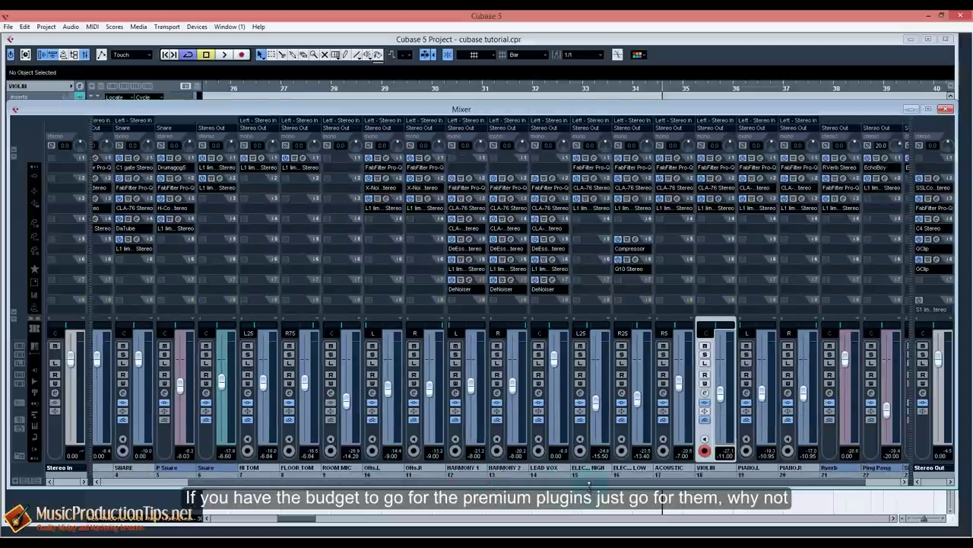
pyautogui.moveTo(577, 484)
pyautogui.mouseDown()
pyautogui.moveTo(536, 482)
pyautogui.moveTo(566, 482)
pyautogui.mouseUp()
pyautogui.click(637, 259)
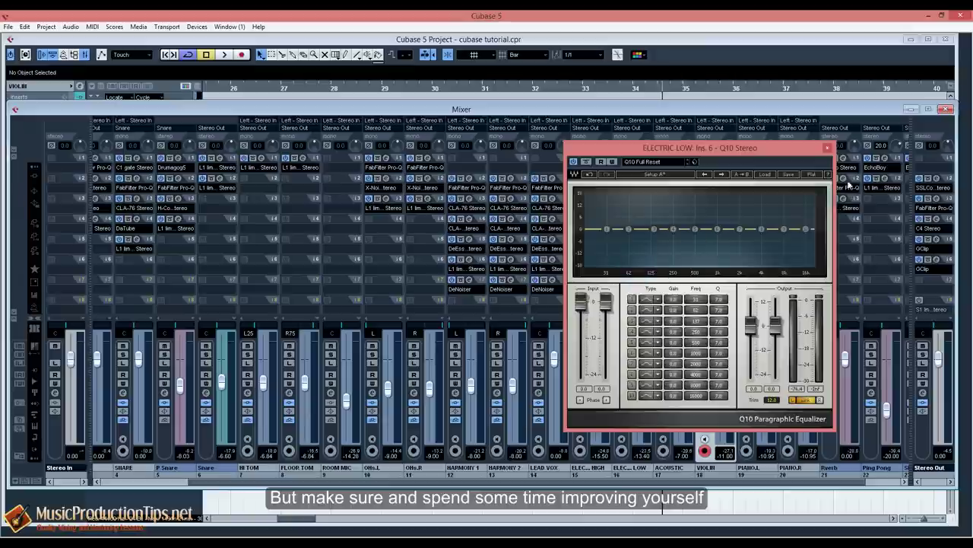
pyautogui.click(828, 148)
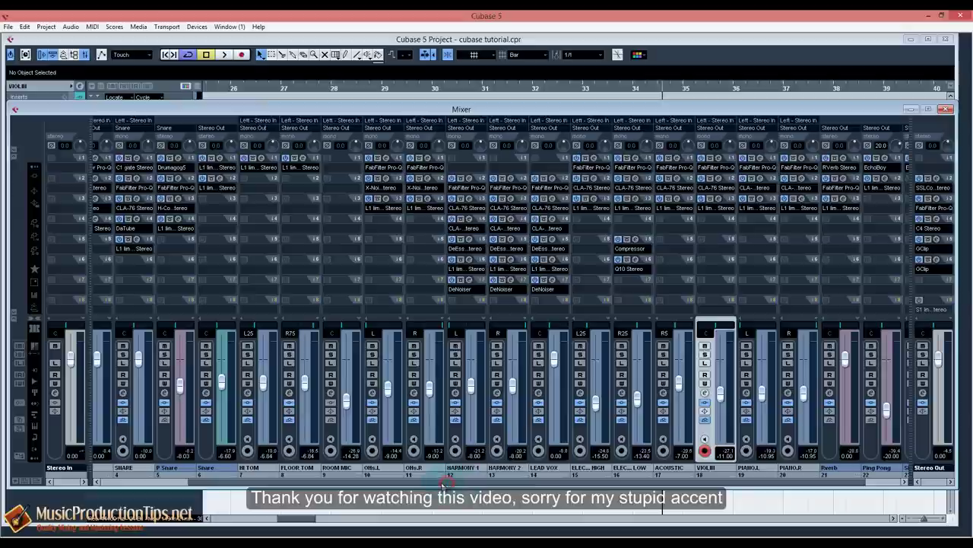
pyautogui.moveTo(445, 484); pyautogui.dragTo(437, 482)
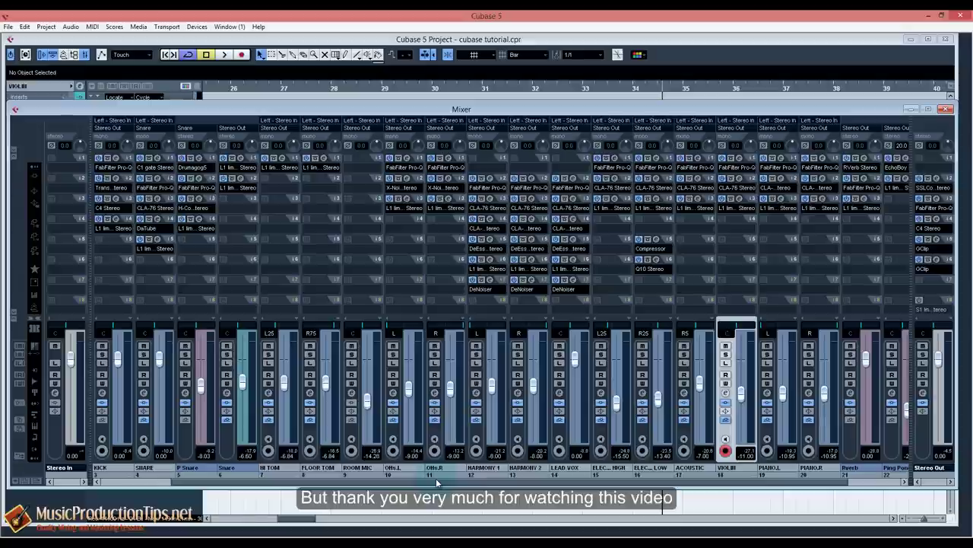
pyautogui.hscroll(-2, 437, 481)
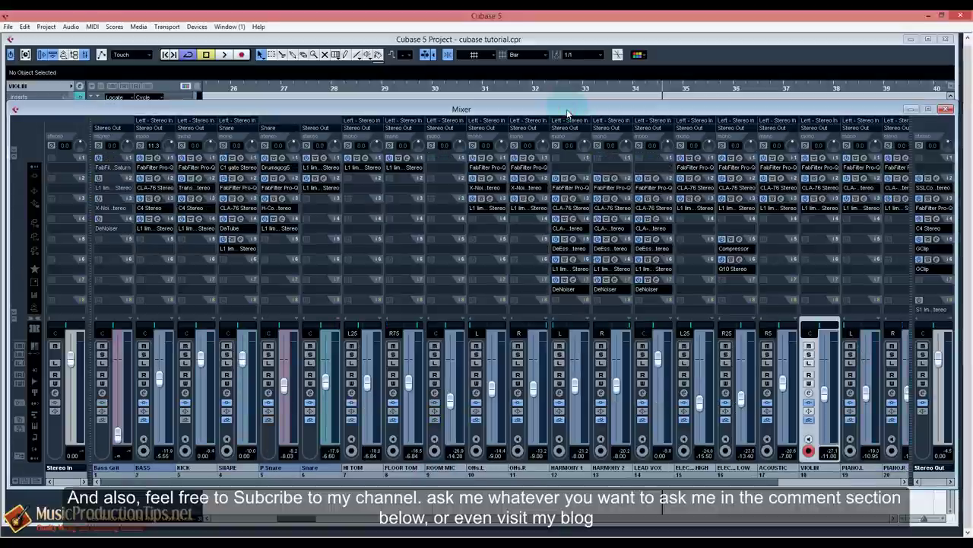